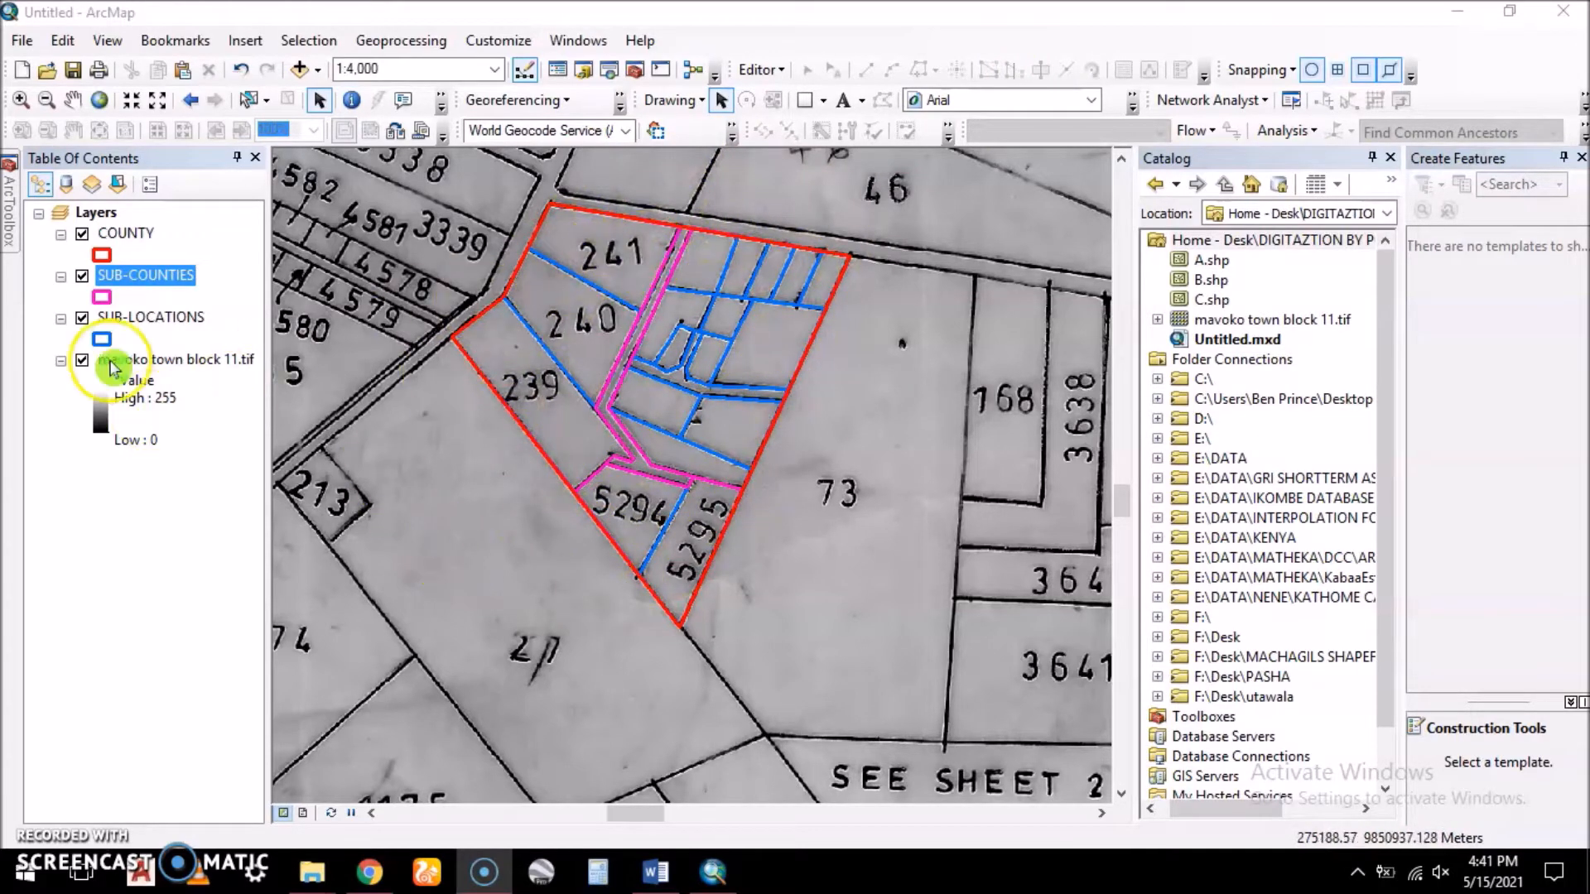
- Hide the mavoko town block 11.tif raster and identify the westernmost polygon in the SUB-COUNTIES layer
{"action": "left_click", "coordinate": [82, 359]}
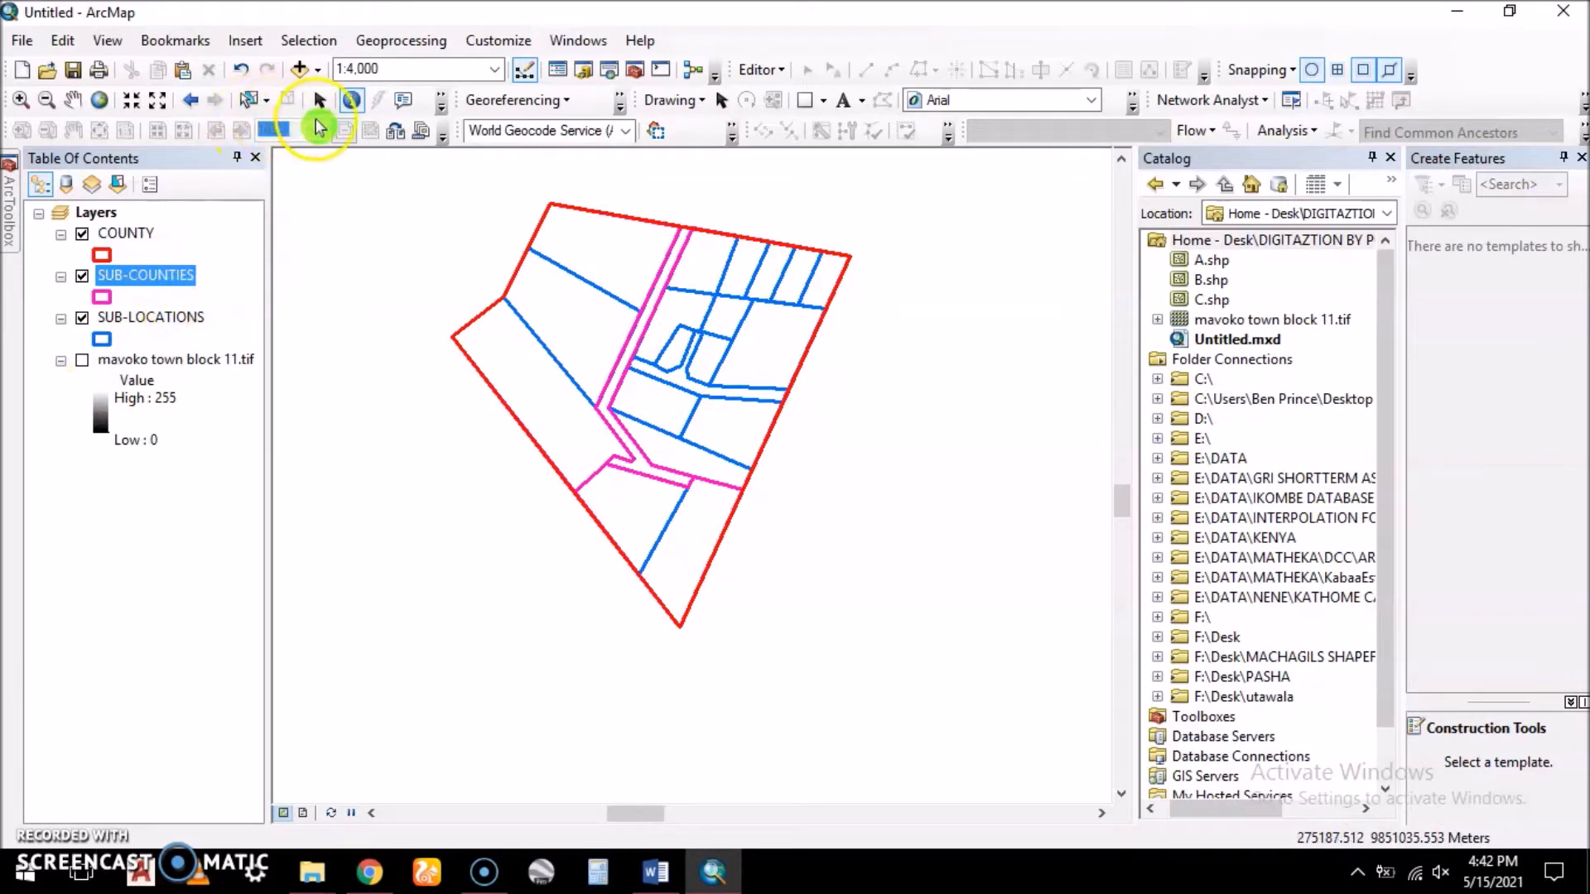
{"action": "left_click", "coordinate": [520, 399]}
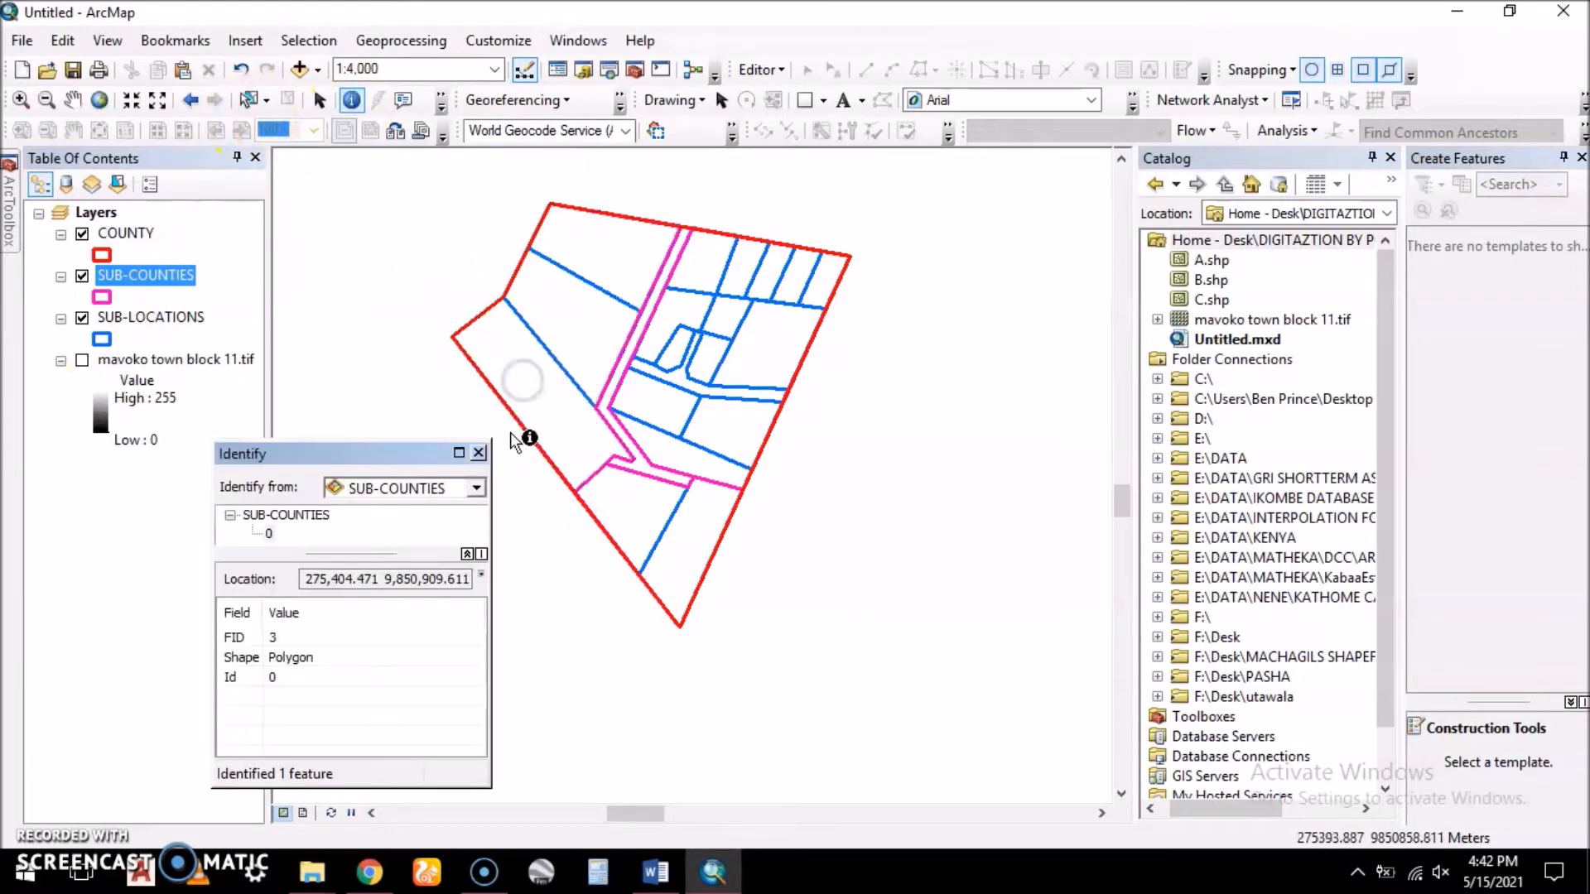
- Switch the Identify source to SUB-LOCATIONS and inspect the attributes of several parcels across the map
{"action": "left_click", "coordinate": [477, 488]}
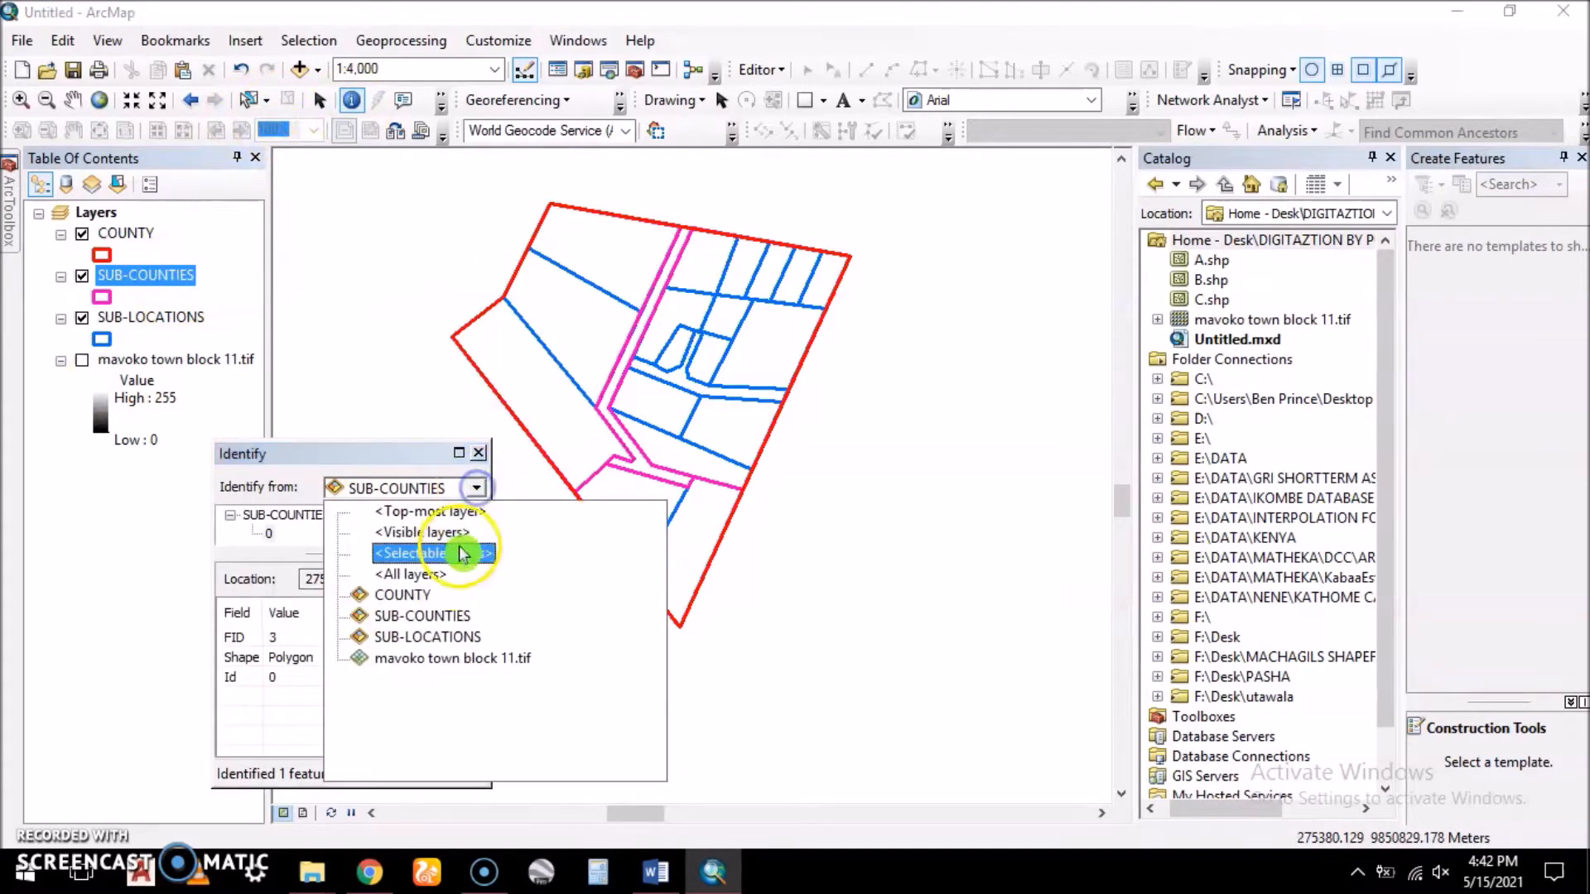
{"action": "left_click", "coordinate": [452, 640]}
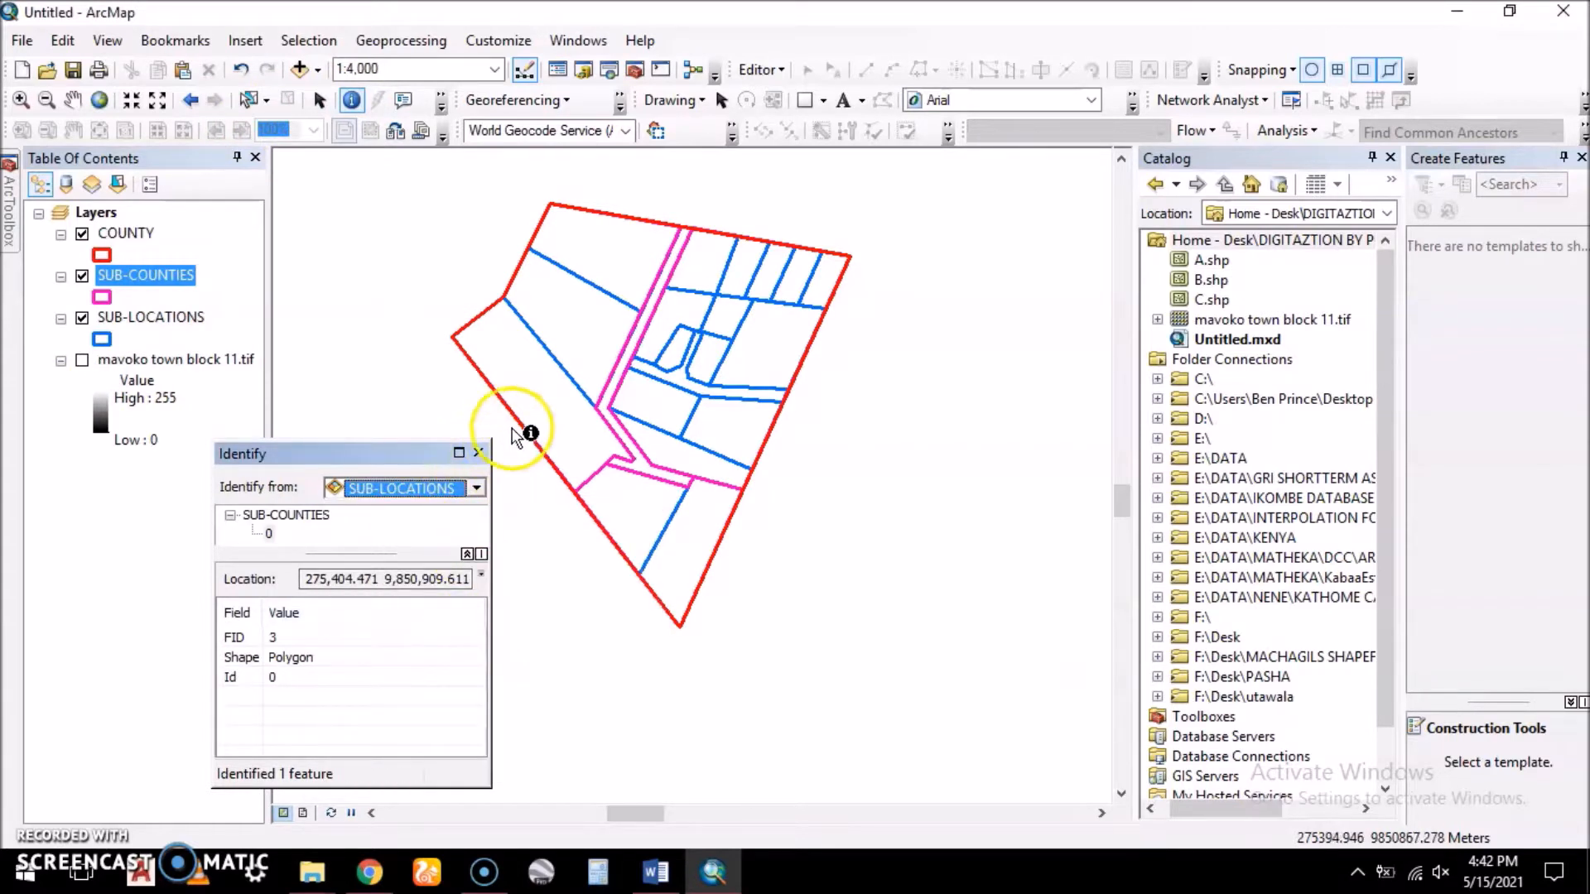
{"action": "left_click", "coordinate": [542, 406]}
{"action": "left_click", "coordinate": [585, 283]}
{"action": "left_click", "coordinate": [612, 263]}
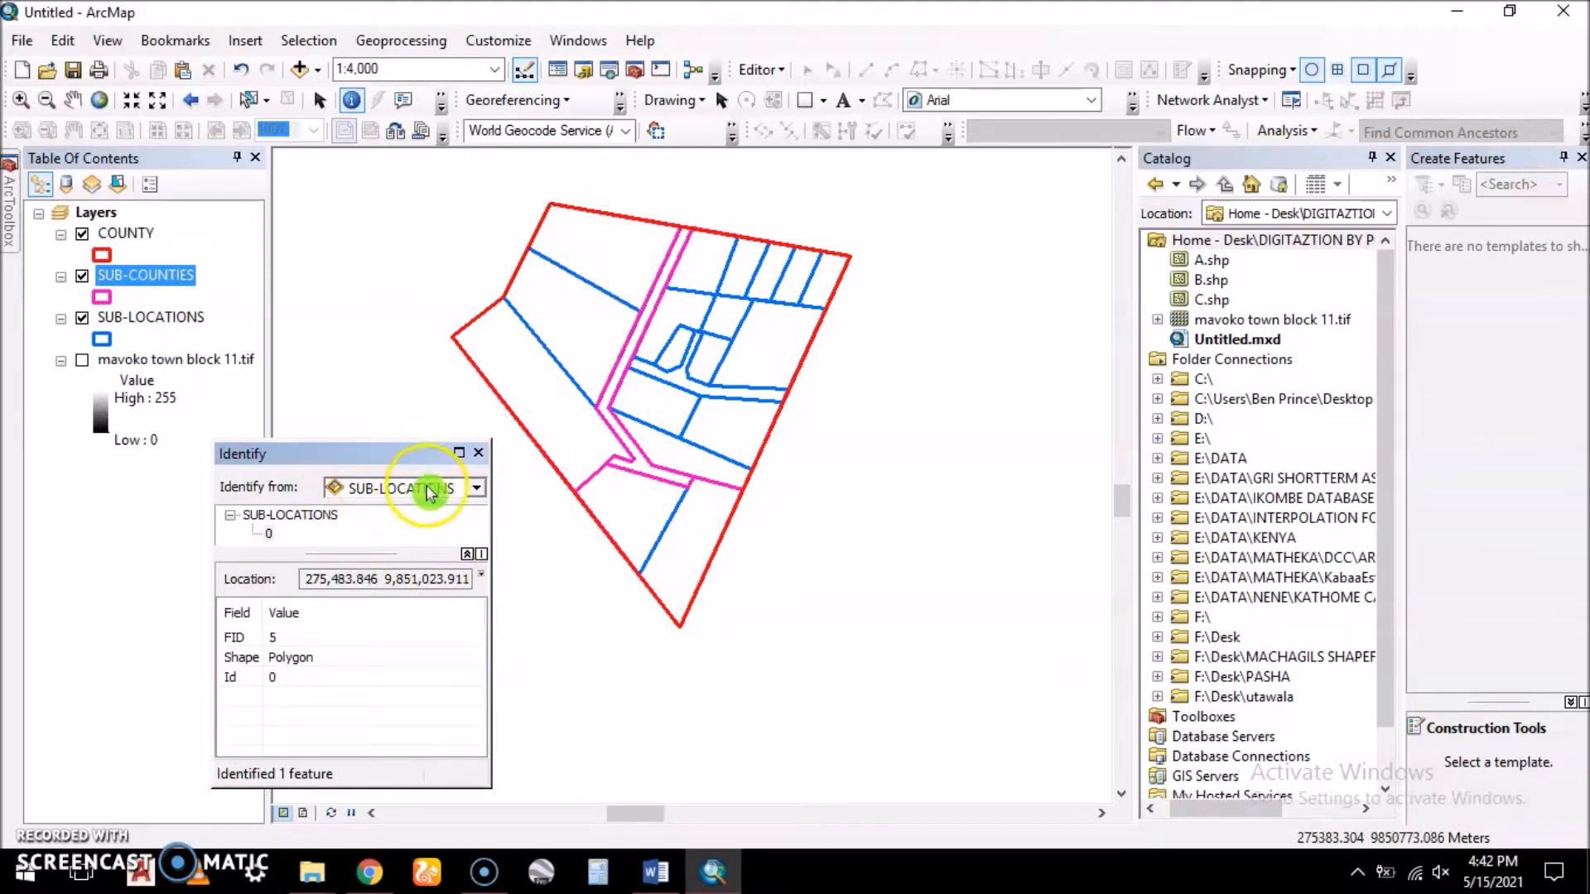
{"action": "left_click", "coordinate": [634, 516]}
{"action": "left_click", "coordinate": [703, 533]}
{"action": "left_click", "coordinate": [679, 455]}
{"action": "left_click", "coordinate": [731, 439]}
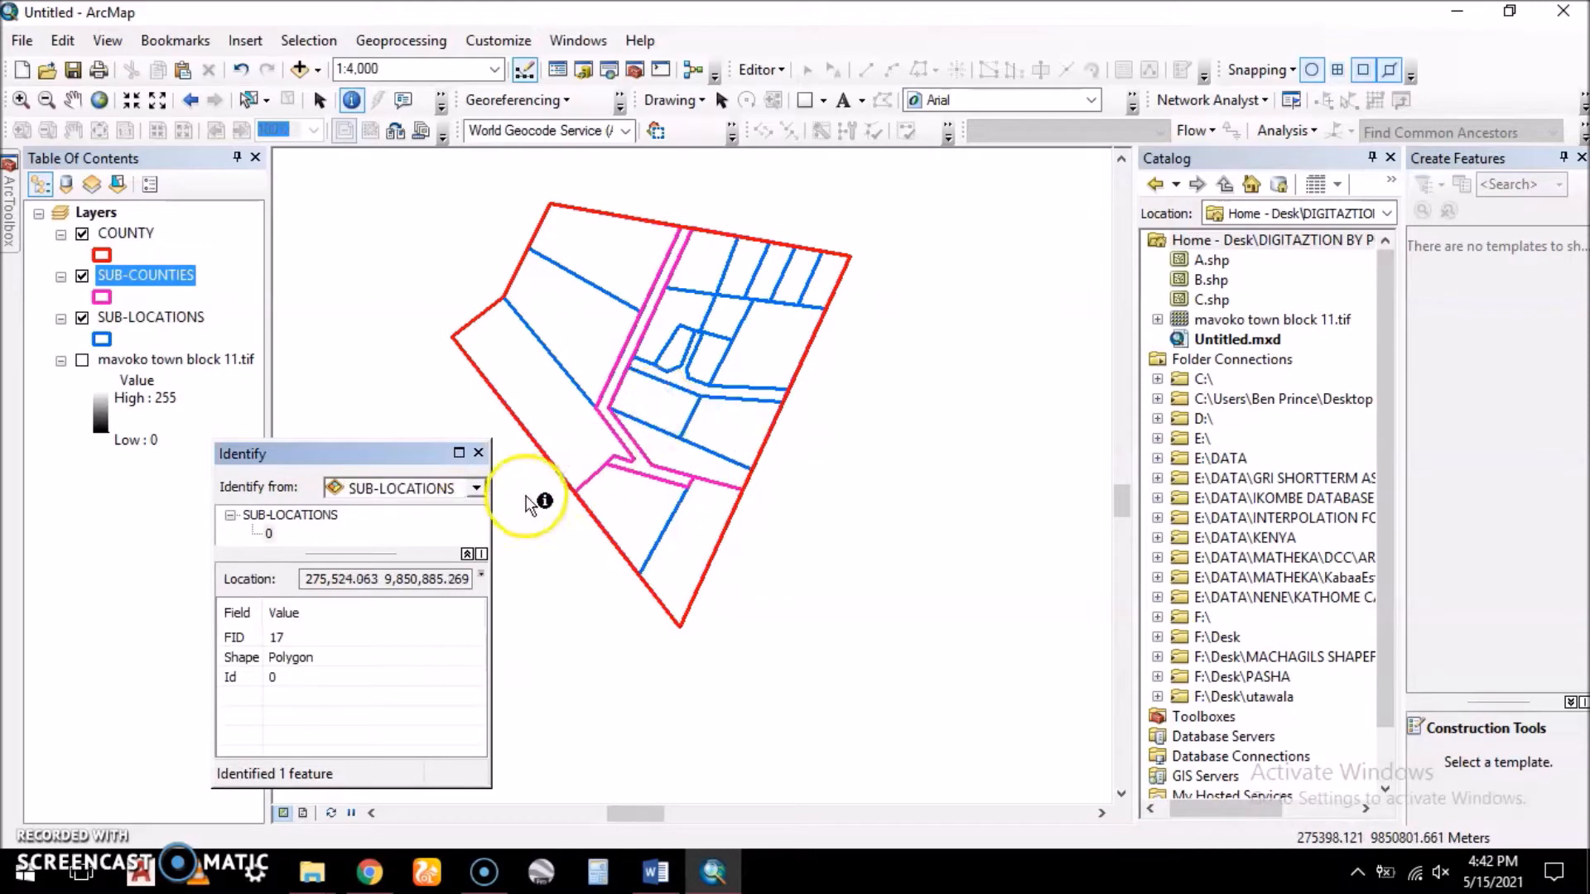
{"action": "left_click", "coordinate": [652, 334]}
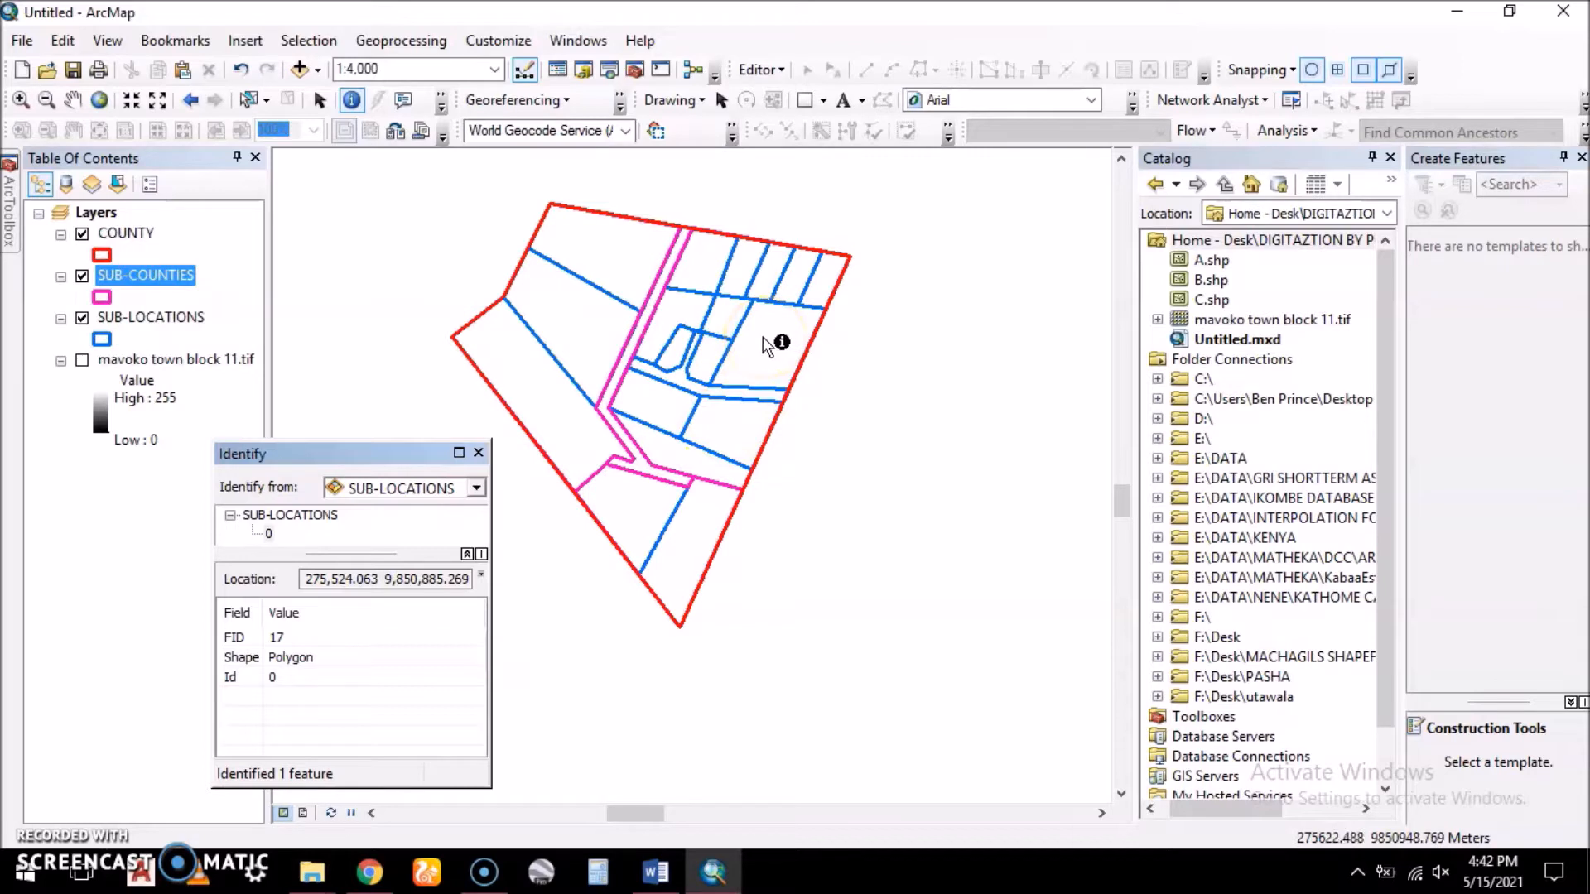
{"action": "left_click", "coordinate": [478, 452]}
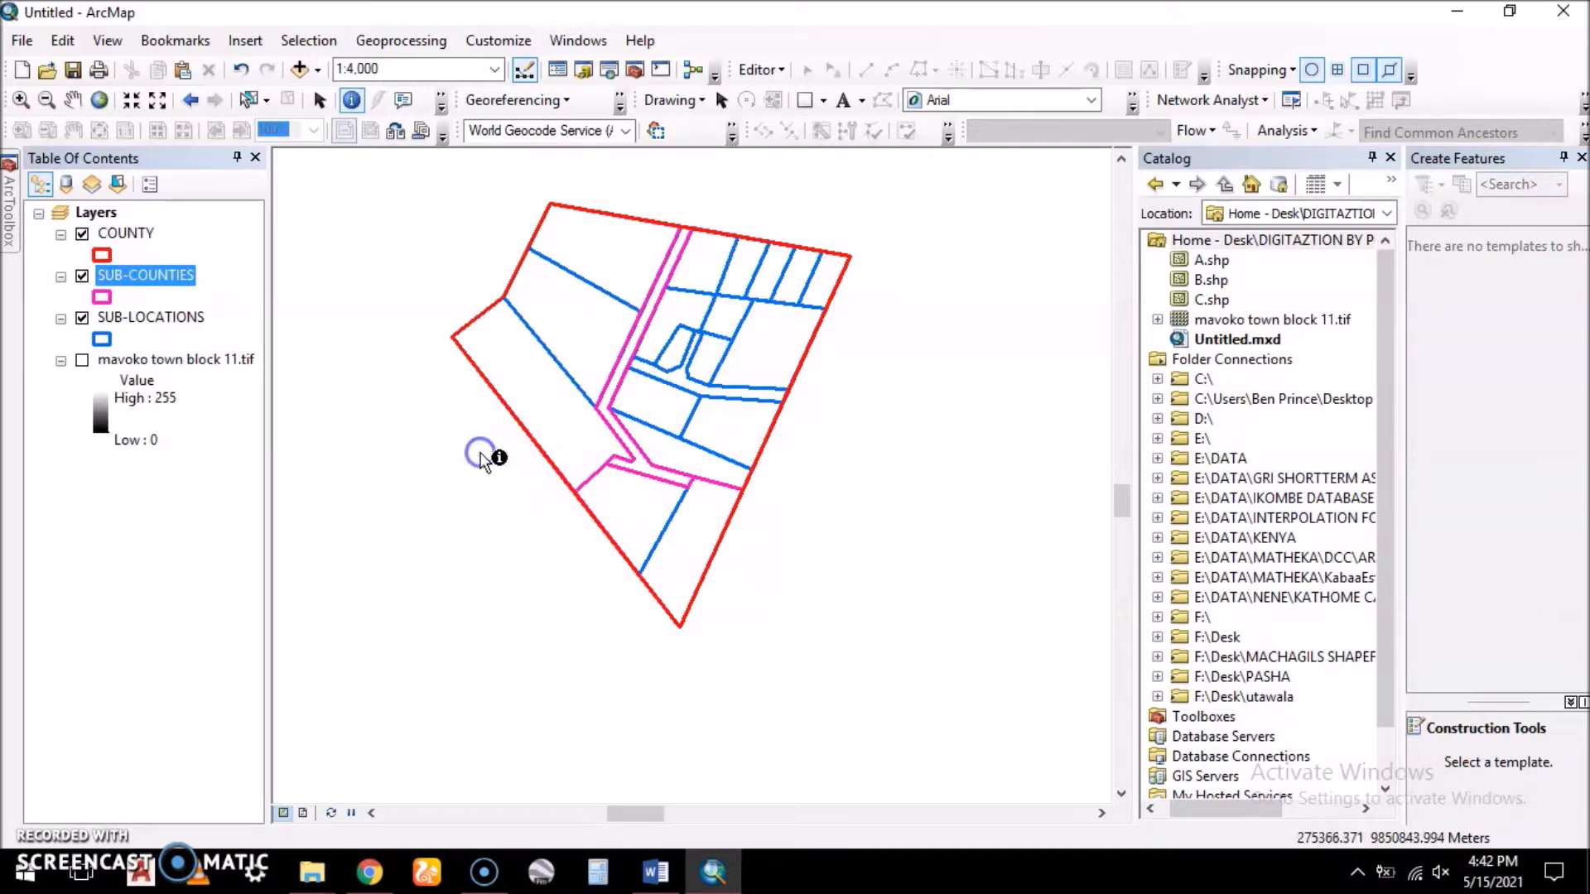
- Review the SUB-LOCATIONS attribute table and turn on feature labels for that layer
{"action": "left_click", "coordinate": [152, 319]}
{"action": "right_click", "coordinate": [152, 323]}
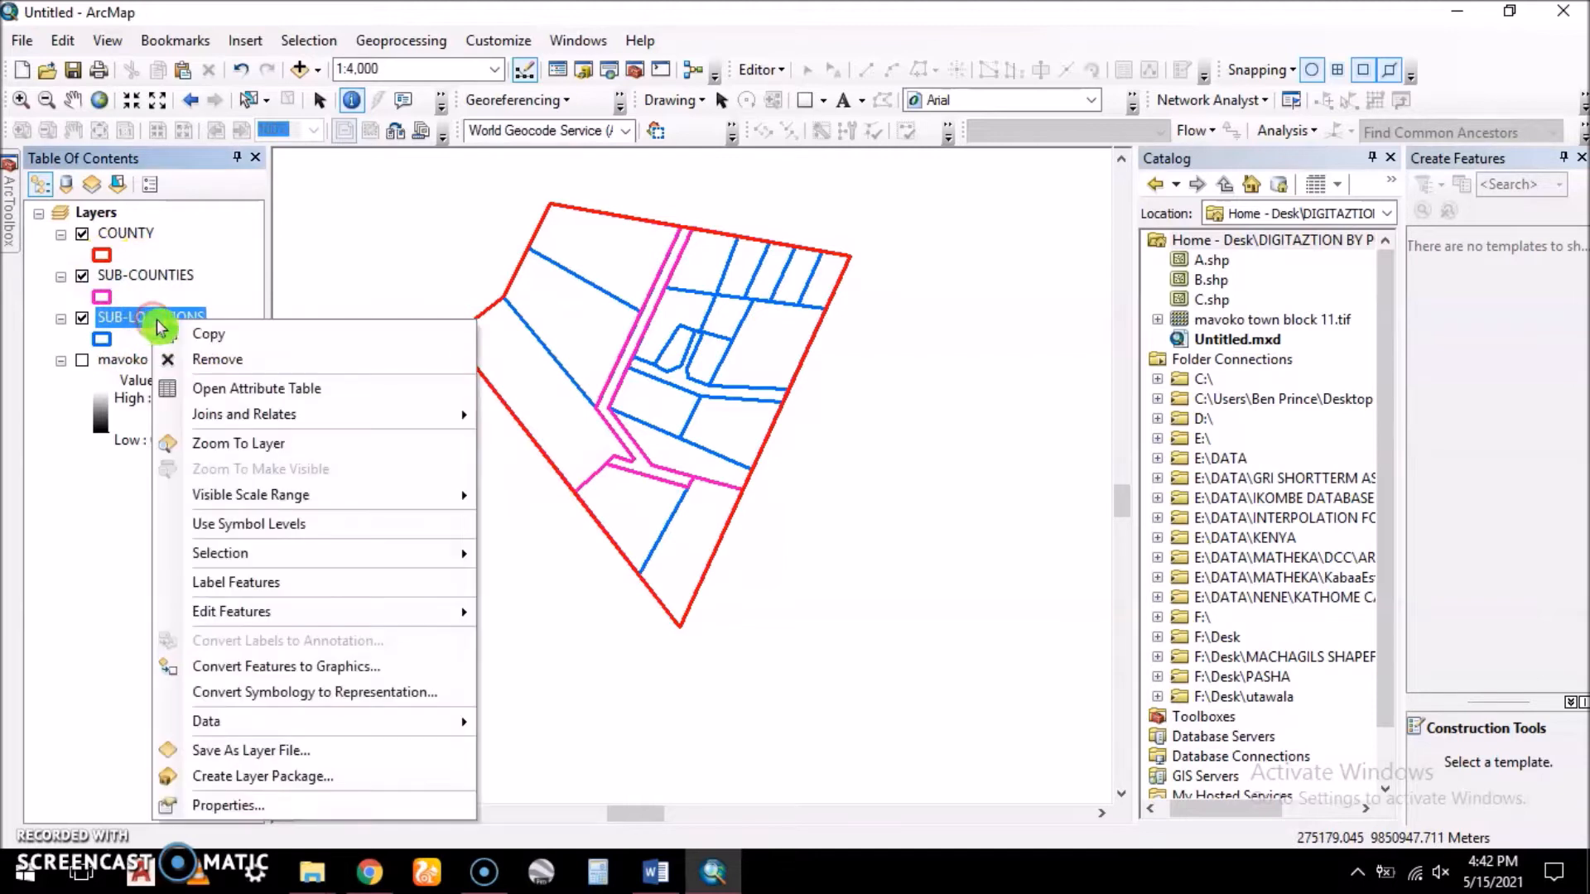
{"action": "left_click", "coordinate": [225, 389]}
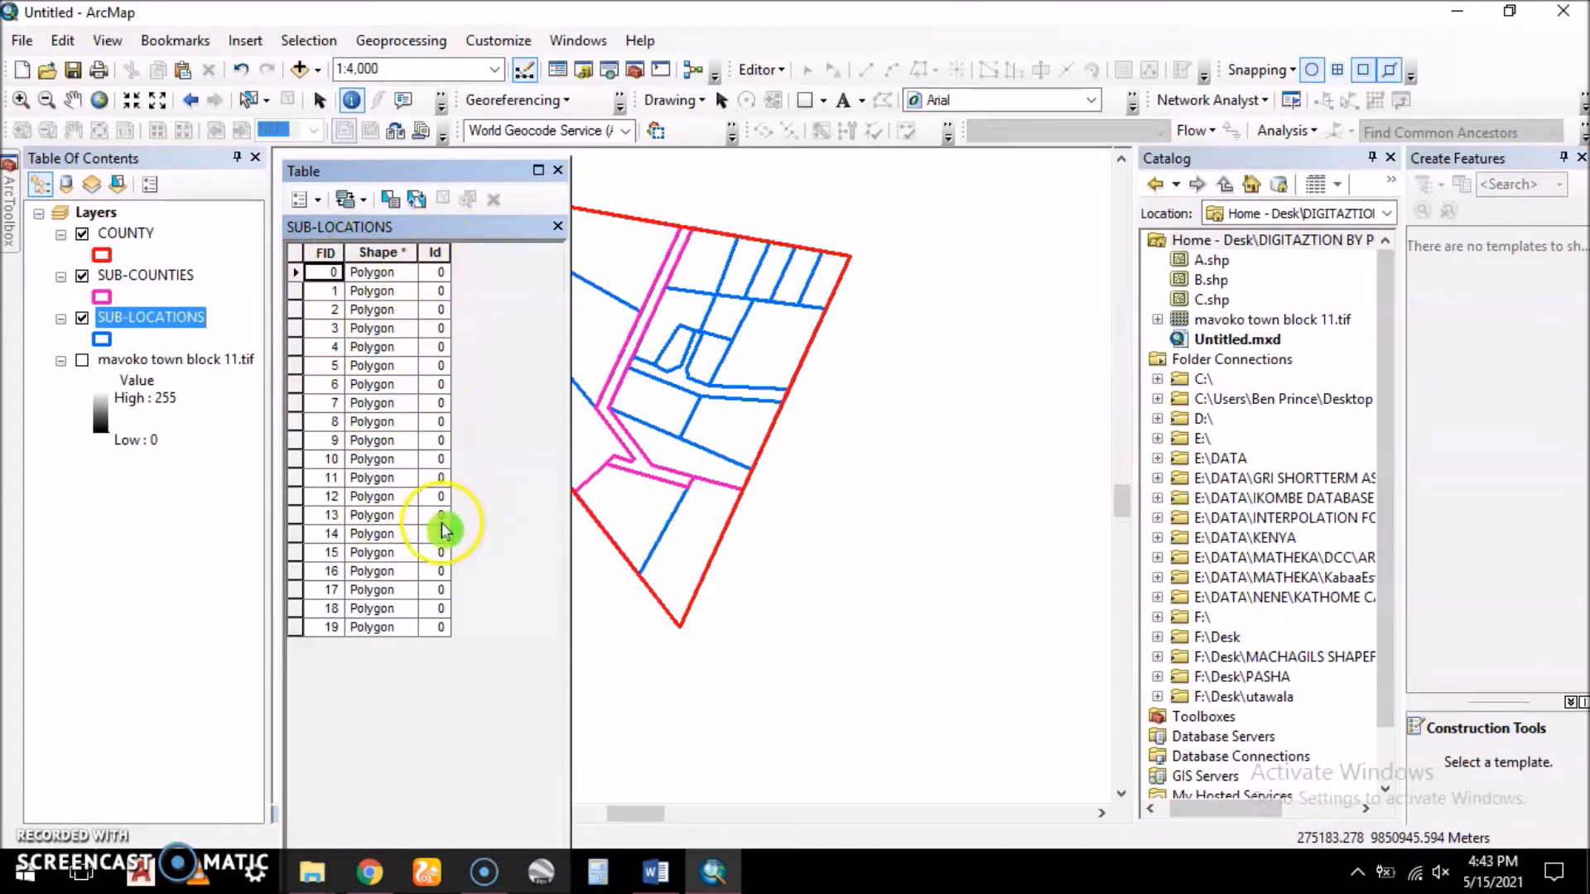
{"action": "left_click", "coordinate": [558, 173]}
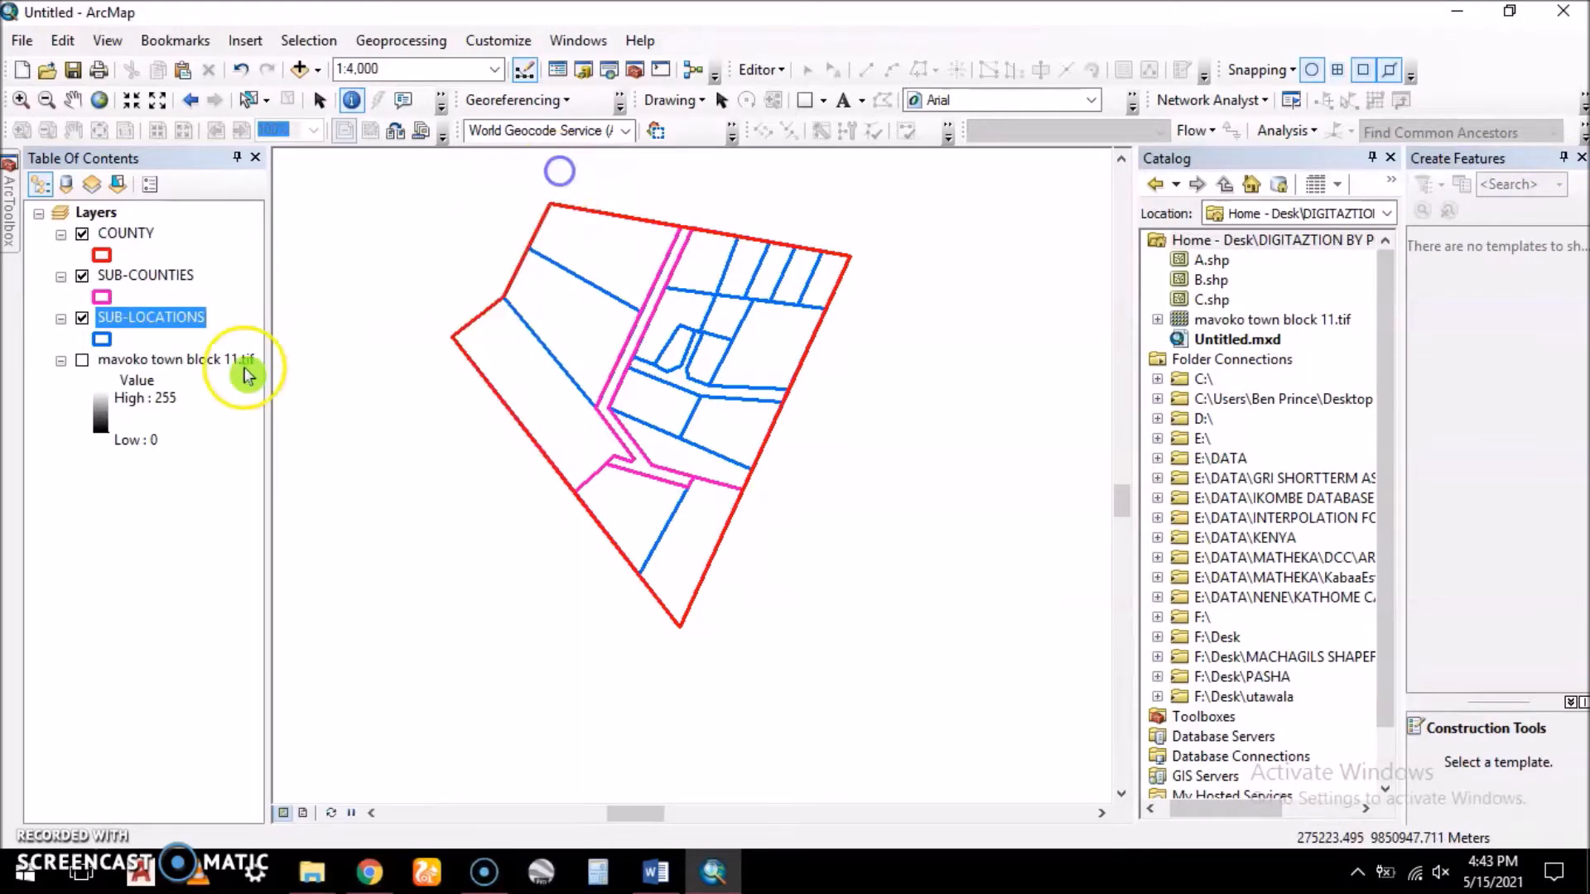
{"action": "right_click", "coordinate": [143, 320]}
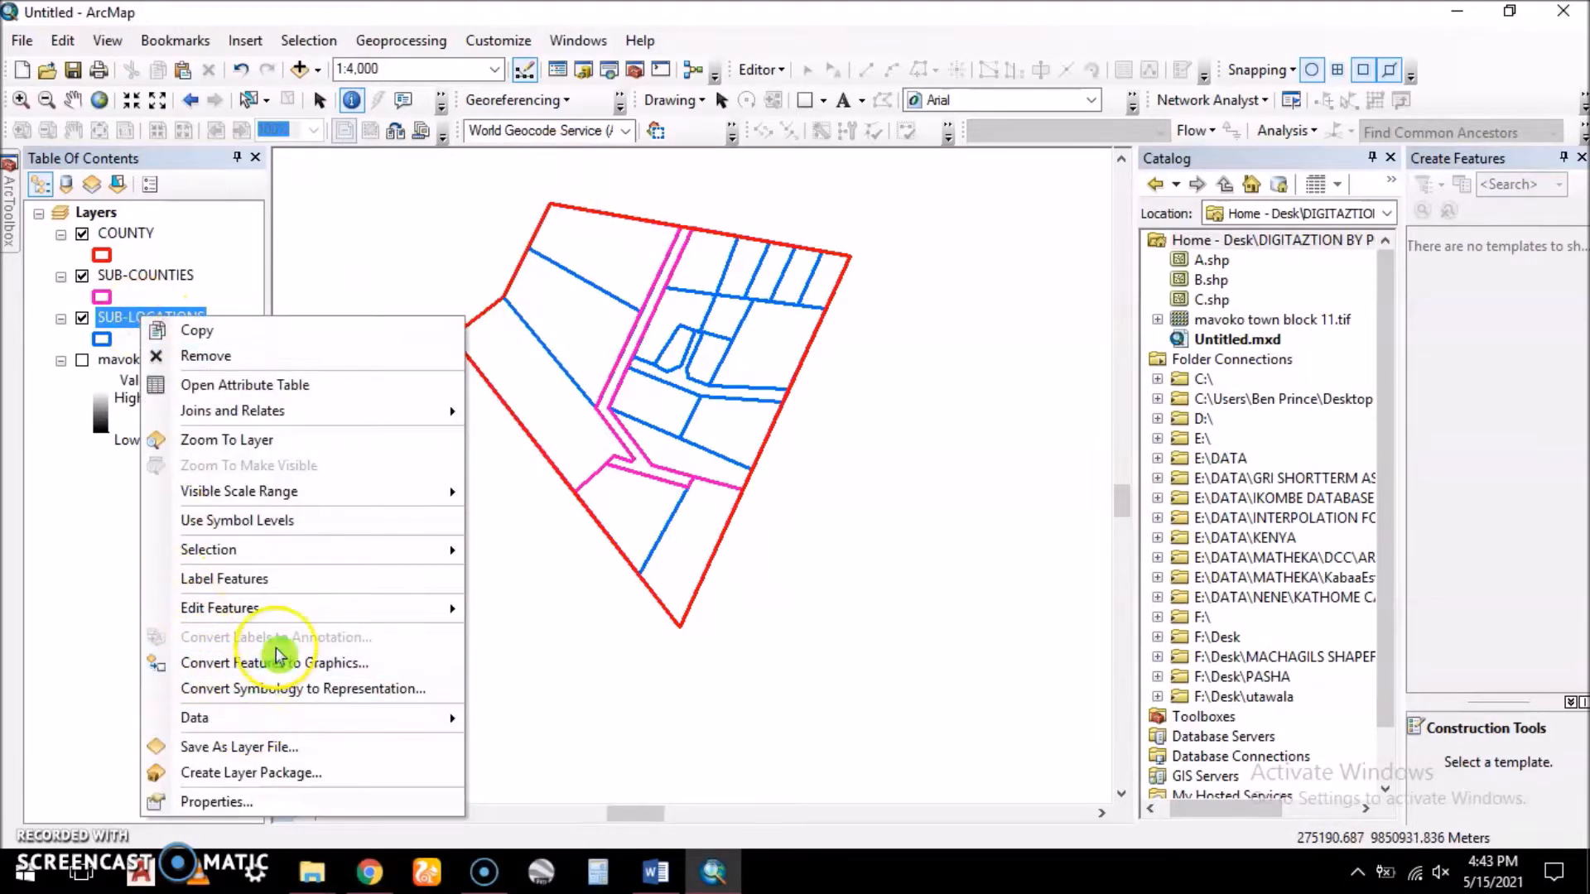
{"action": "left_click", "coordinate": [319, 580]}
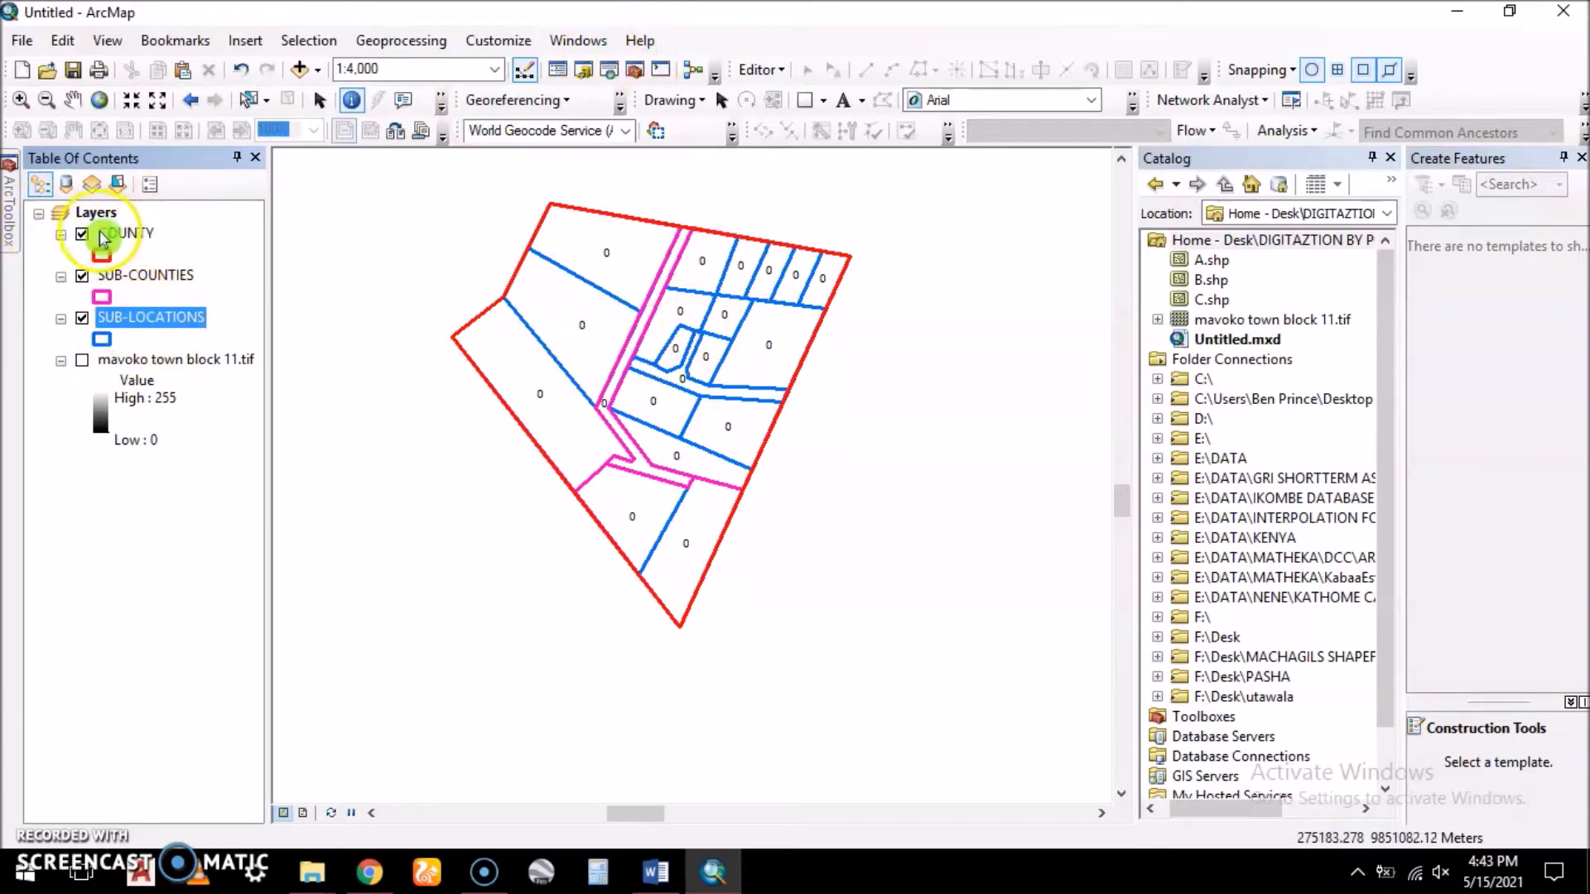
{"action": "left_click", "coordinate": [129, 237]}
{"action": "right_click", "coordinate": [129, 237]}
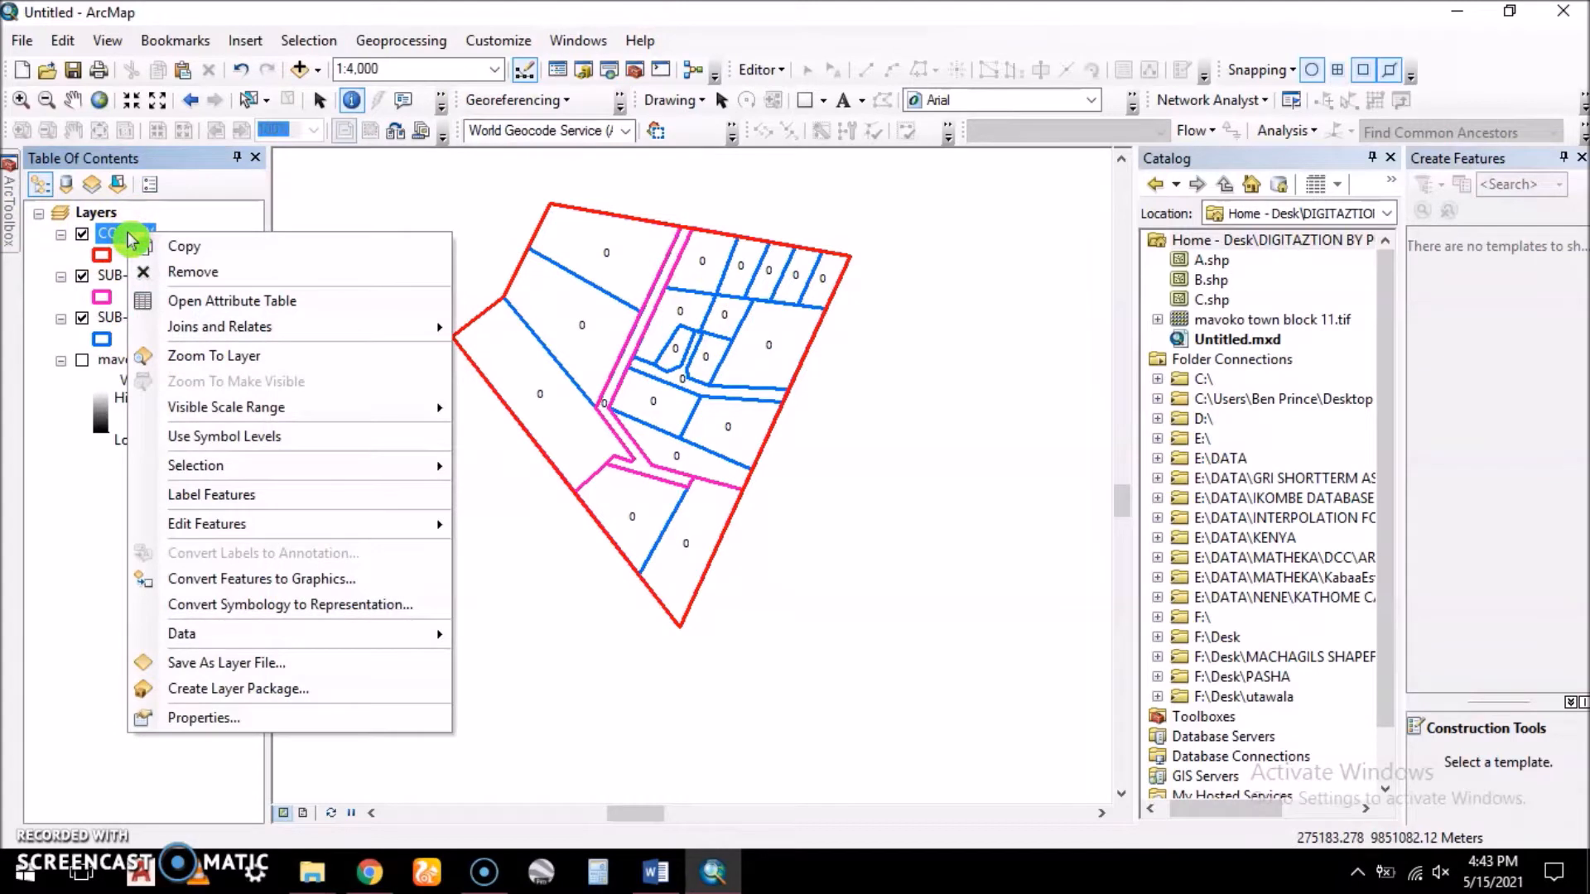
{"action": "left_click", "coordinate": [100, 487]}
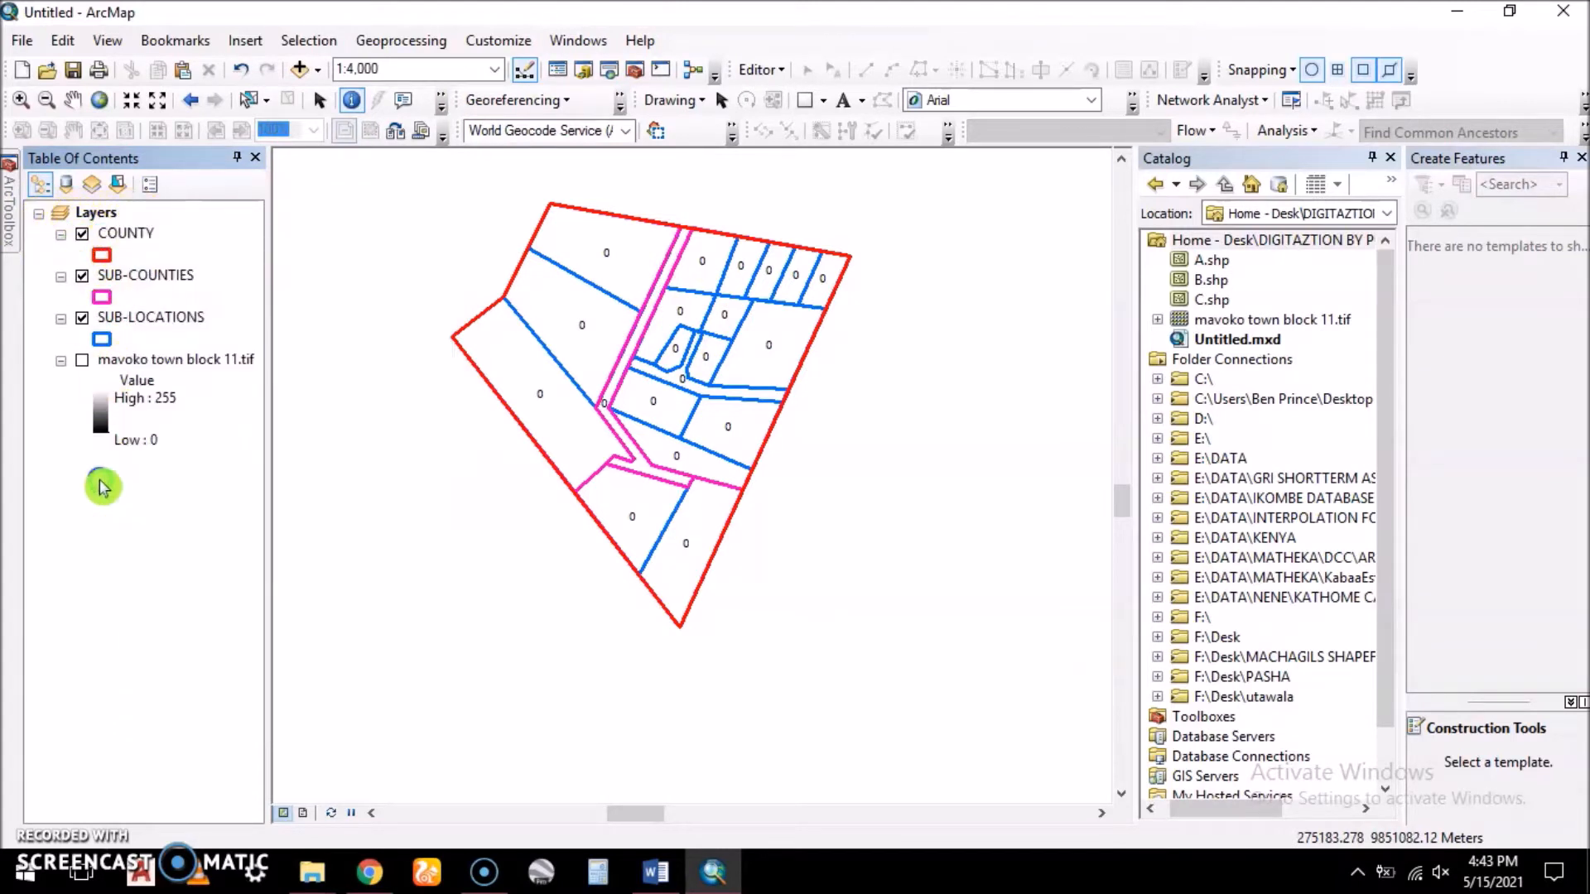
- Add a Text field called Name with length 10 to the COUNTY attribute table
{"action": "right_click", "coordinate": [125, 236]}
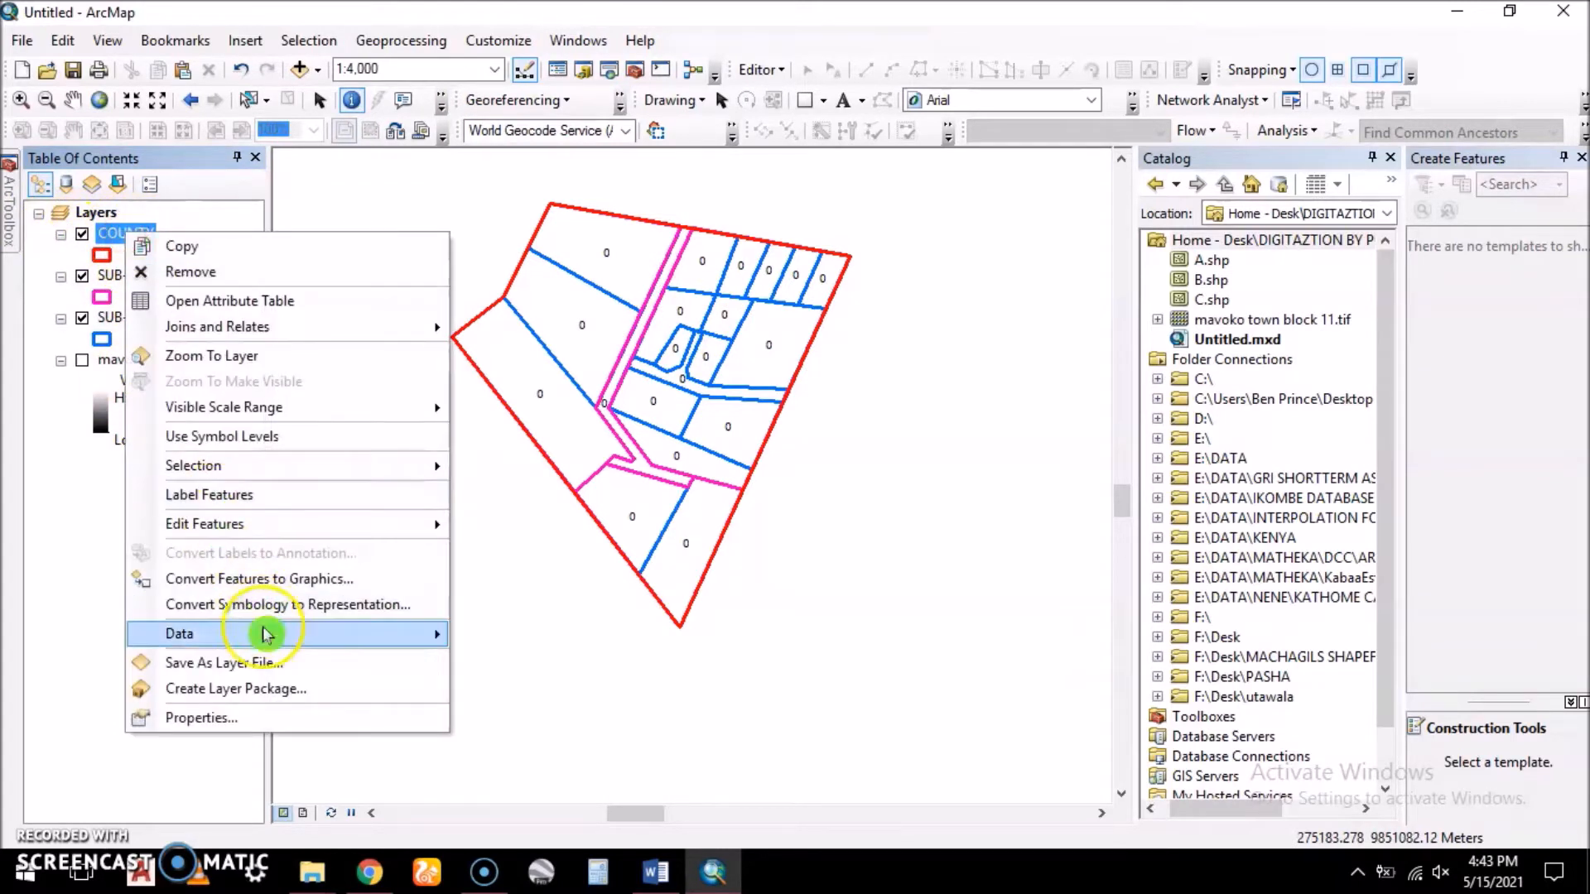
{"action": "left_click", "coordinate": [241, 303]}
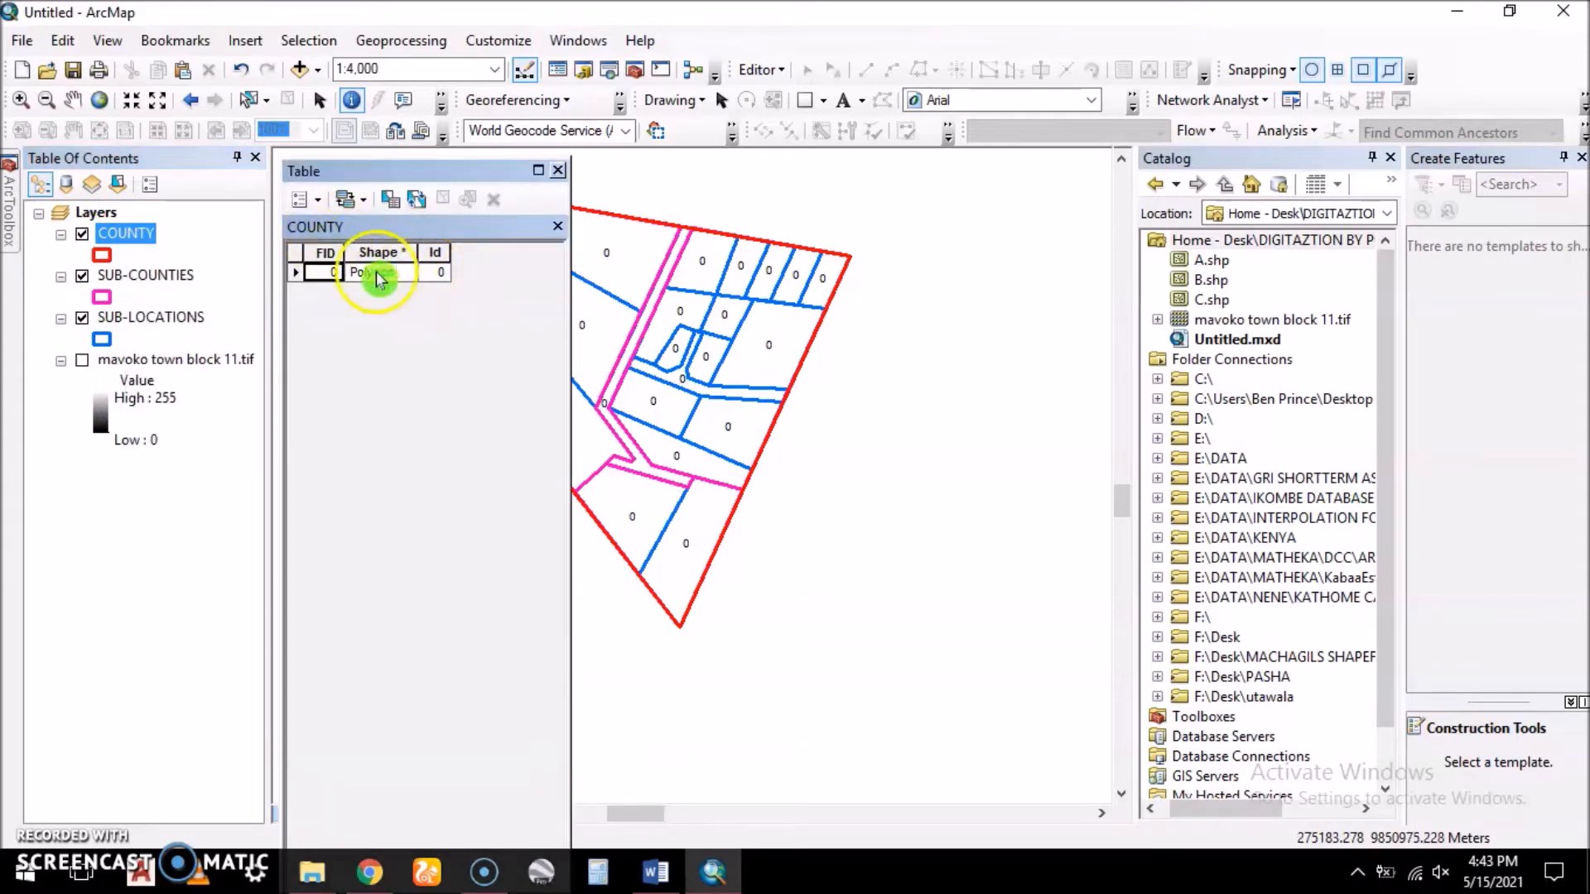
{"action": "left_click", "coordinate": [311, 199]}
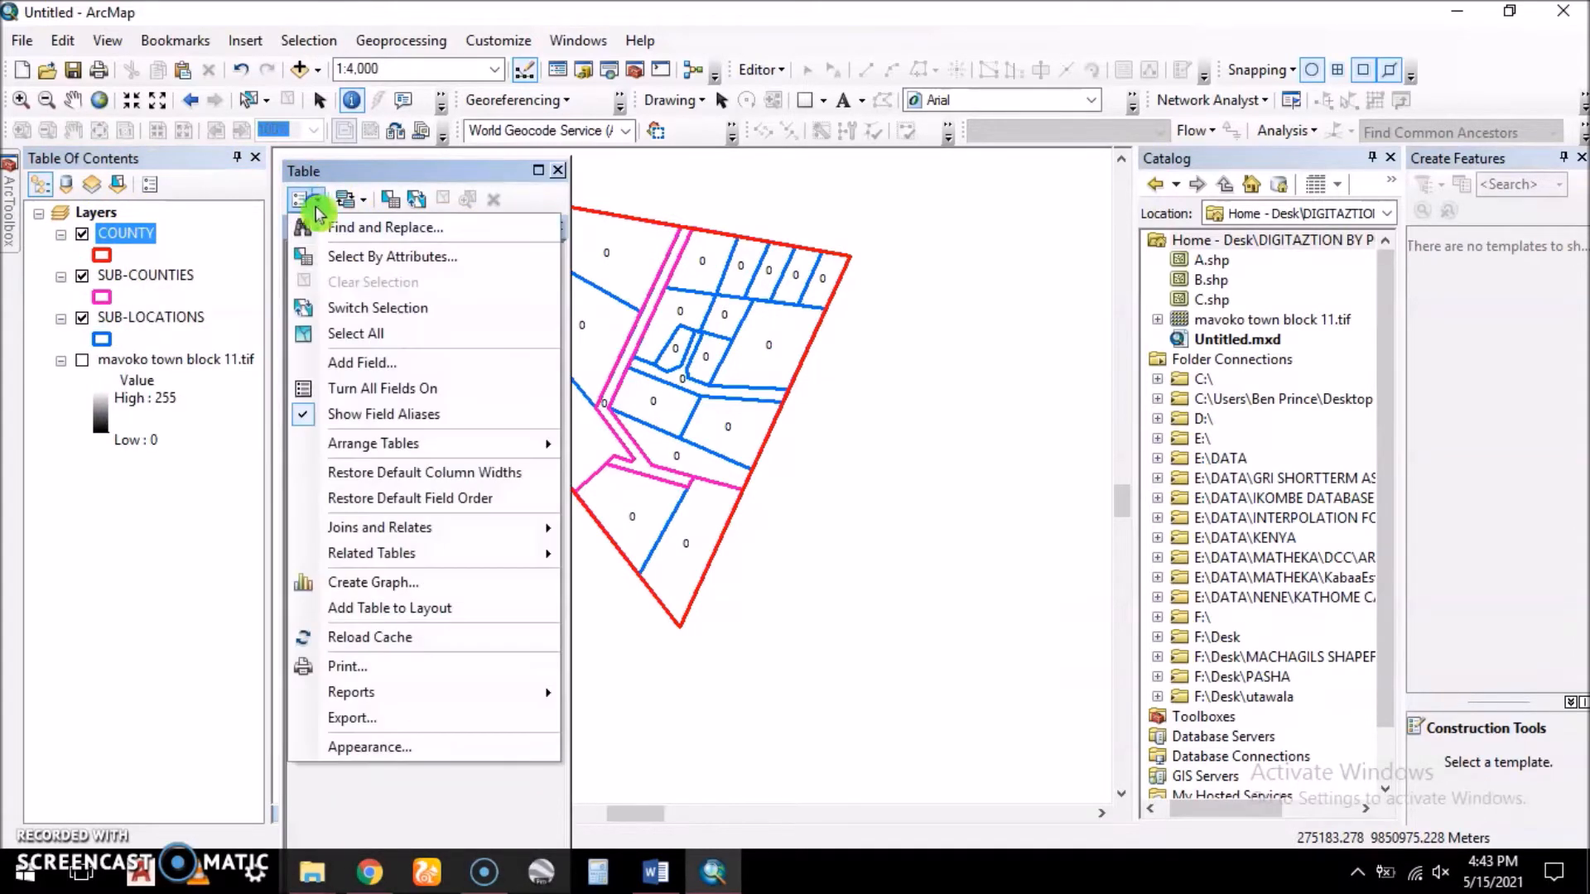
{"action": "left_click", "coordinate": [369, 362]}
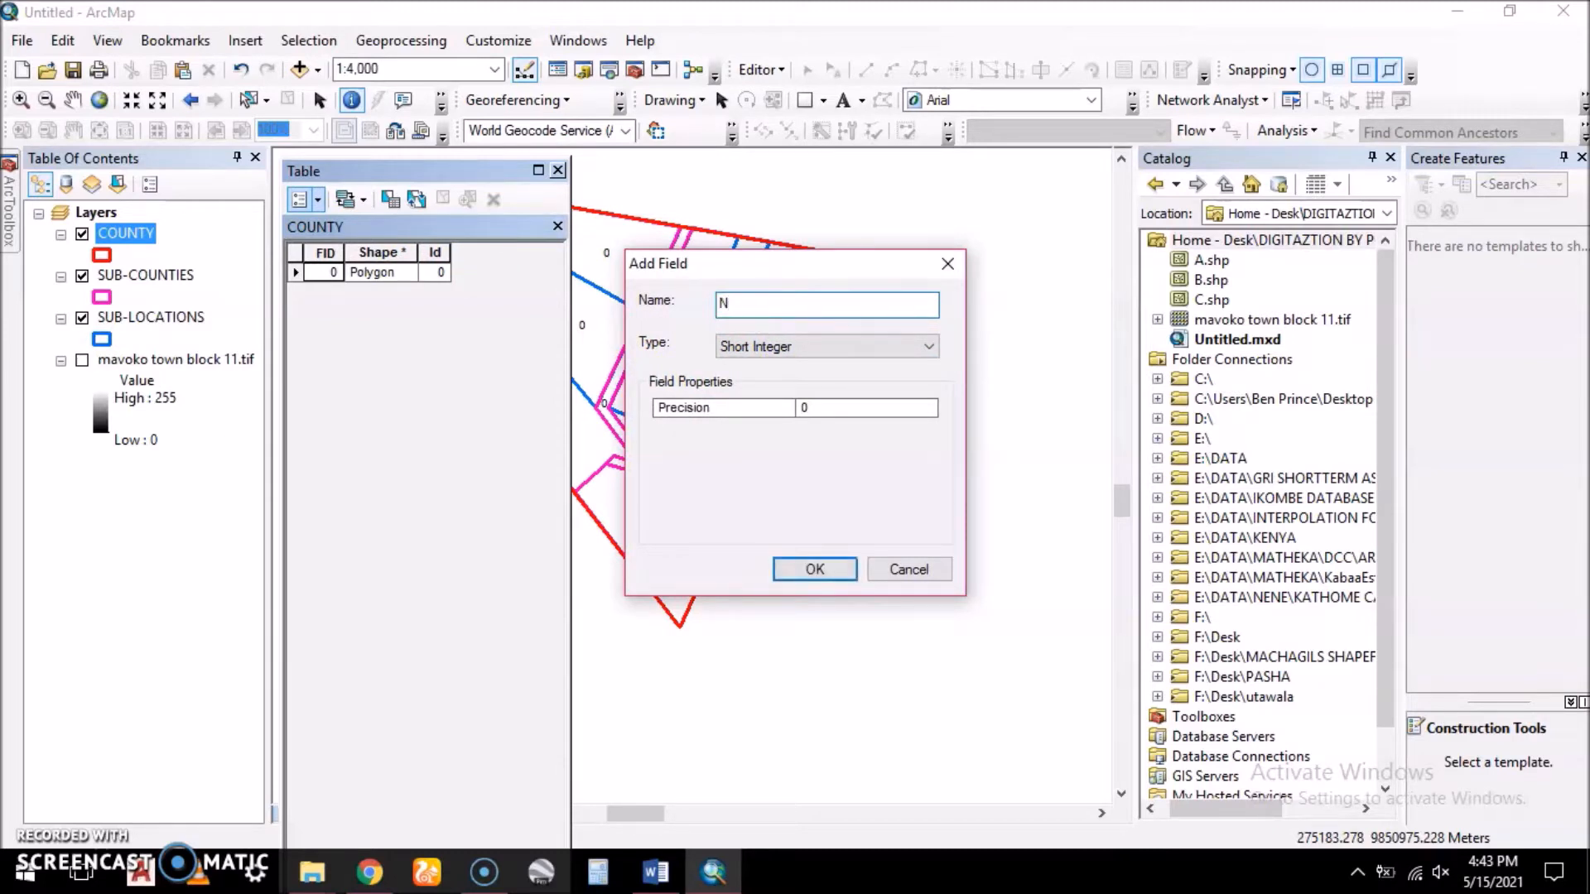
{"action": "left_click", "coordinate": [827, 348]}
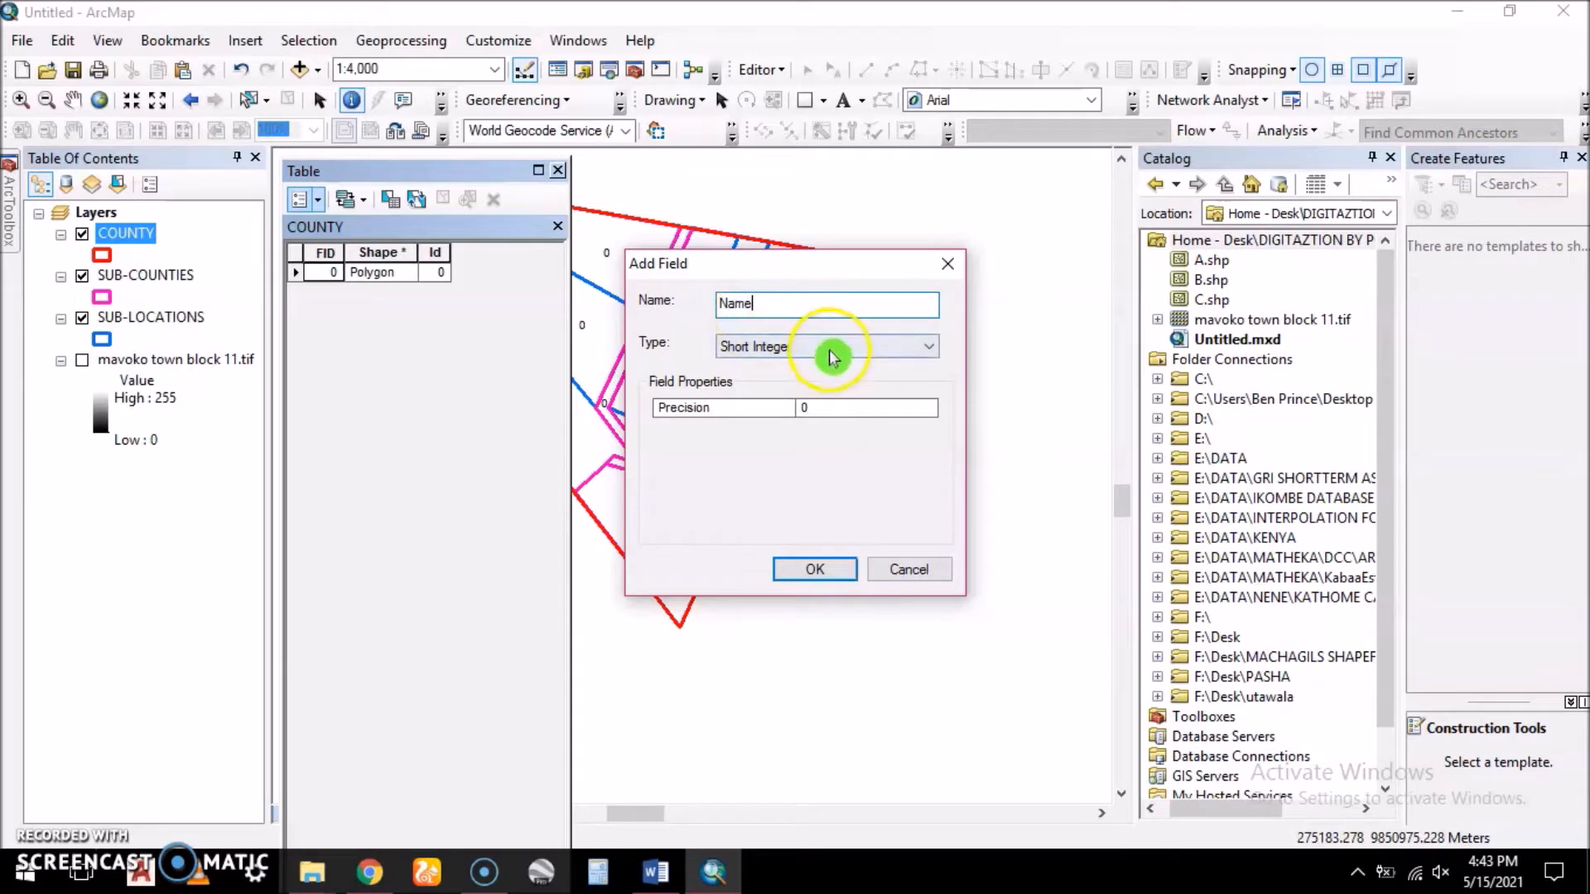
{"action": "left_click", "coordinate": [750, 433]}
{"action": "left_click", "coordinate": [856, 408]}
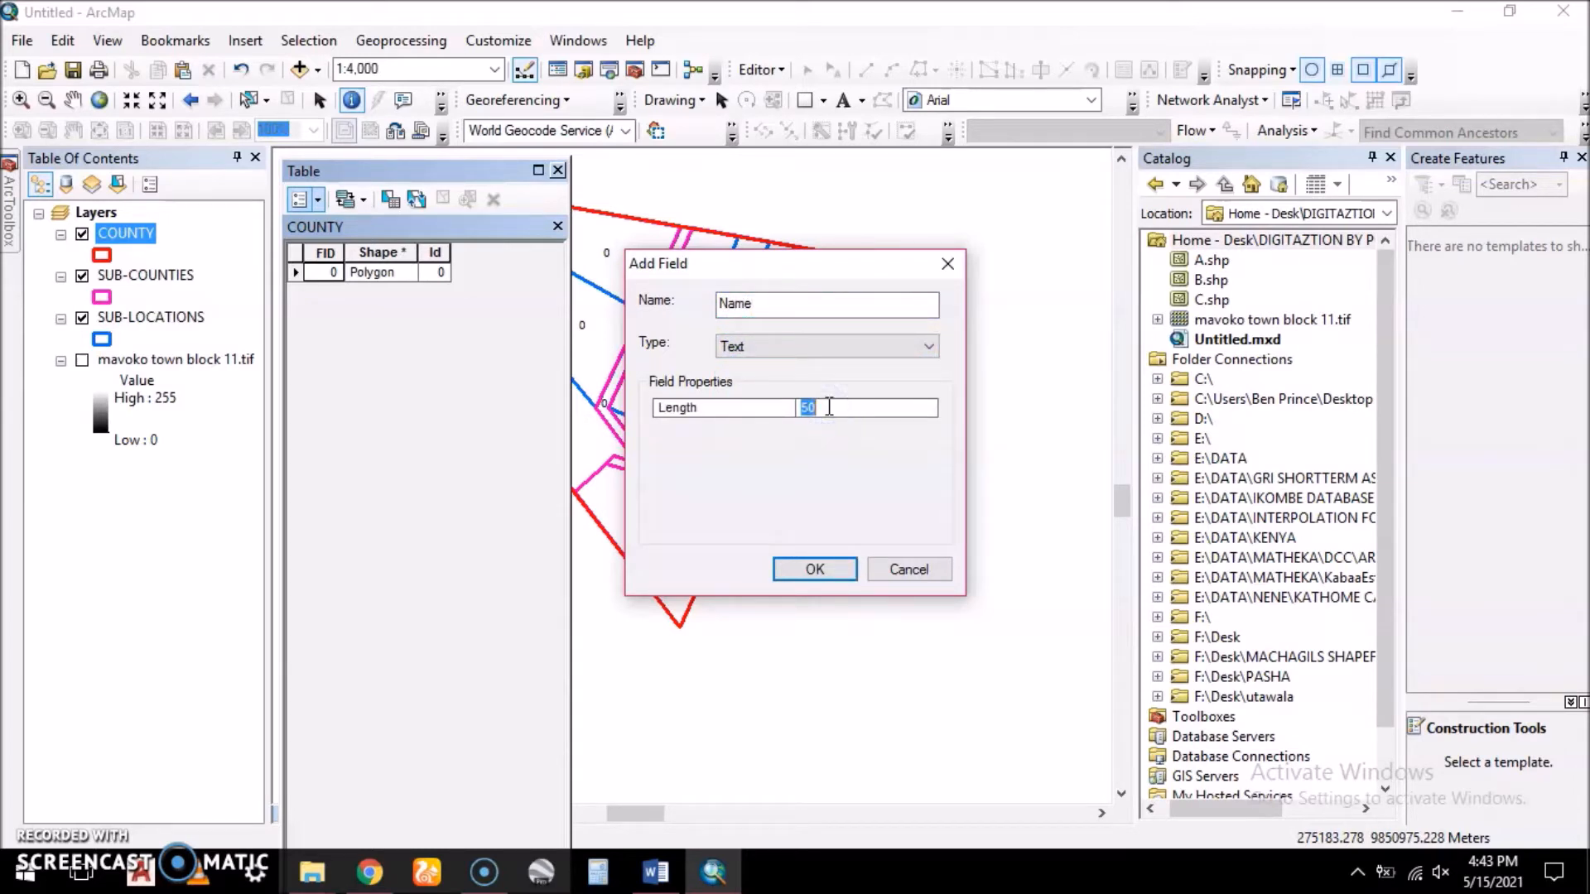
{"action": "type", "text": "10"}
{"action": "left_click", "coordinate": [815, 569]}
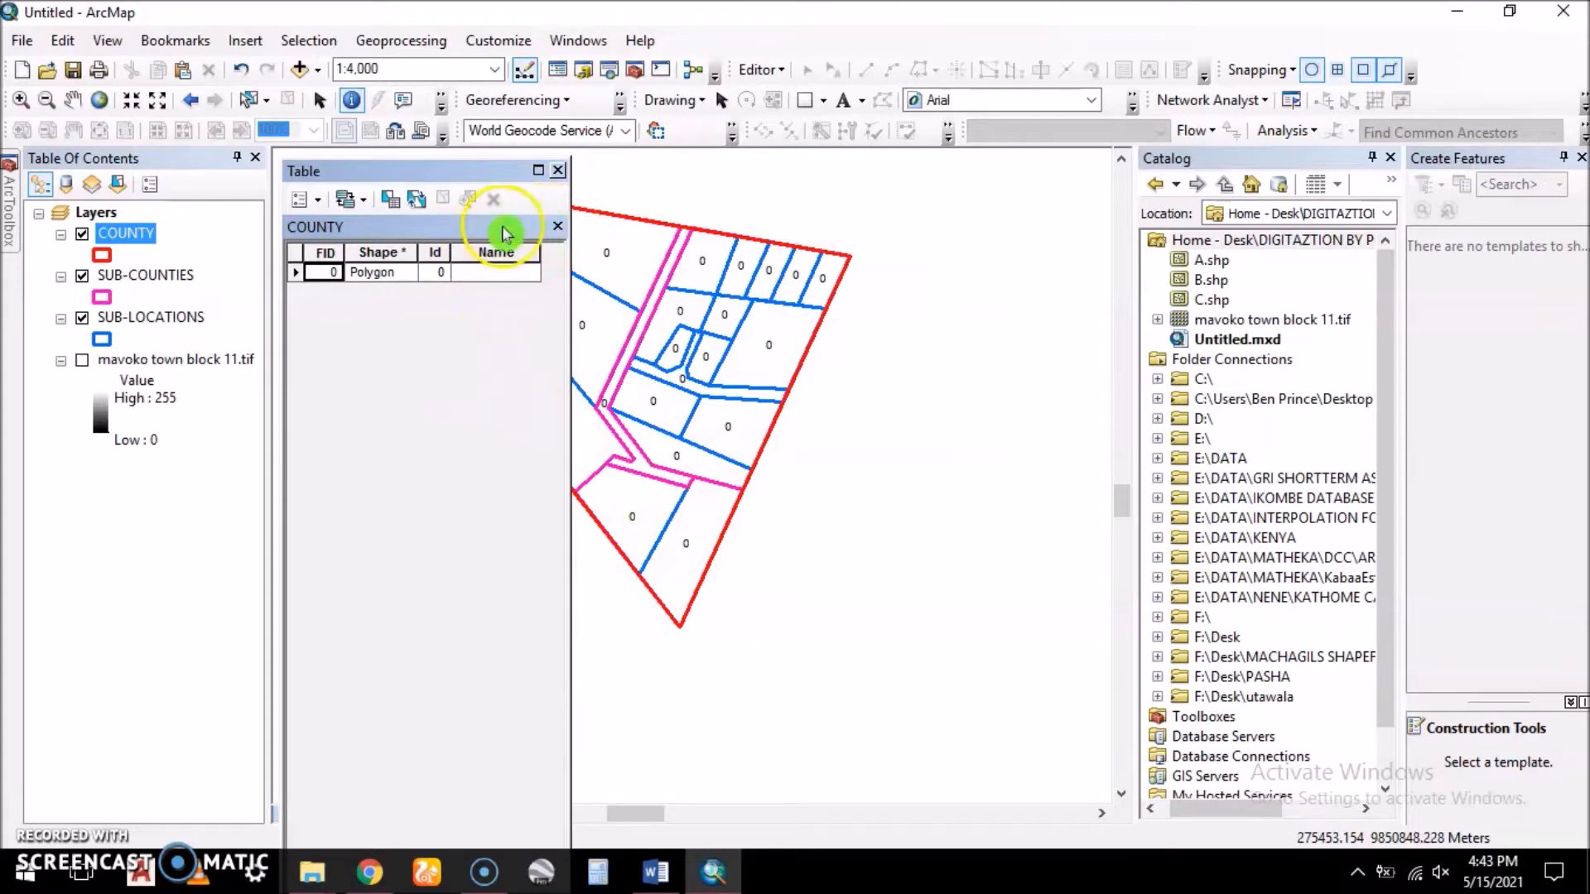
{"action": "left_click", "coordinate": [559, 170]}
- Add a Text field called Name to the SUB-COUNTIES attribute table
{"action": "left_click", "coordinate": [135, 282]}
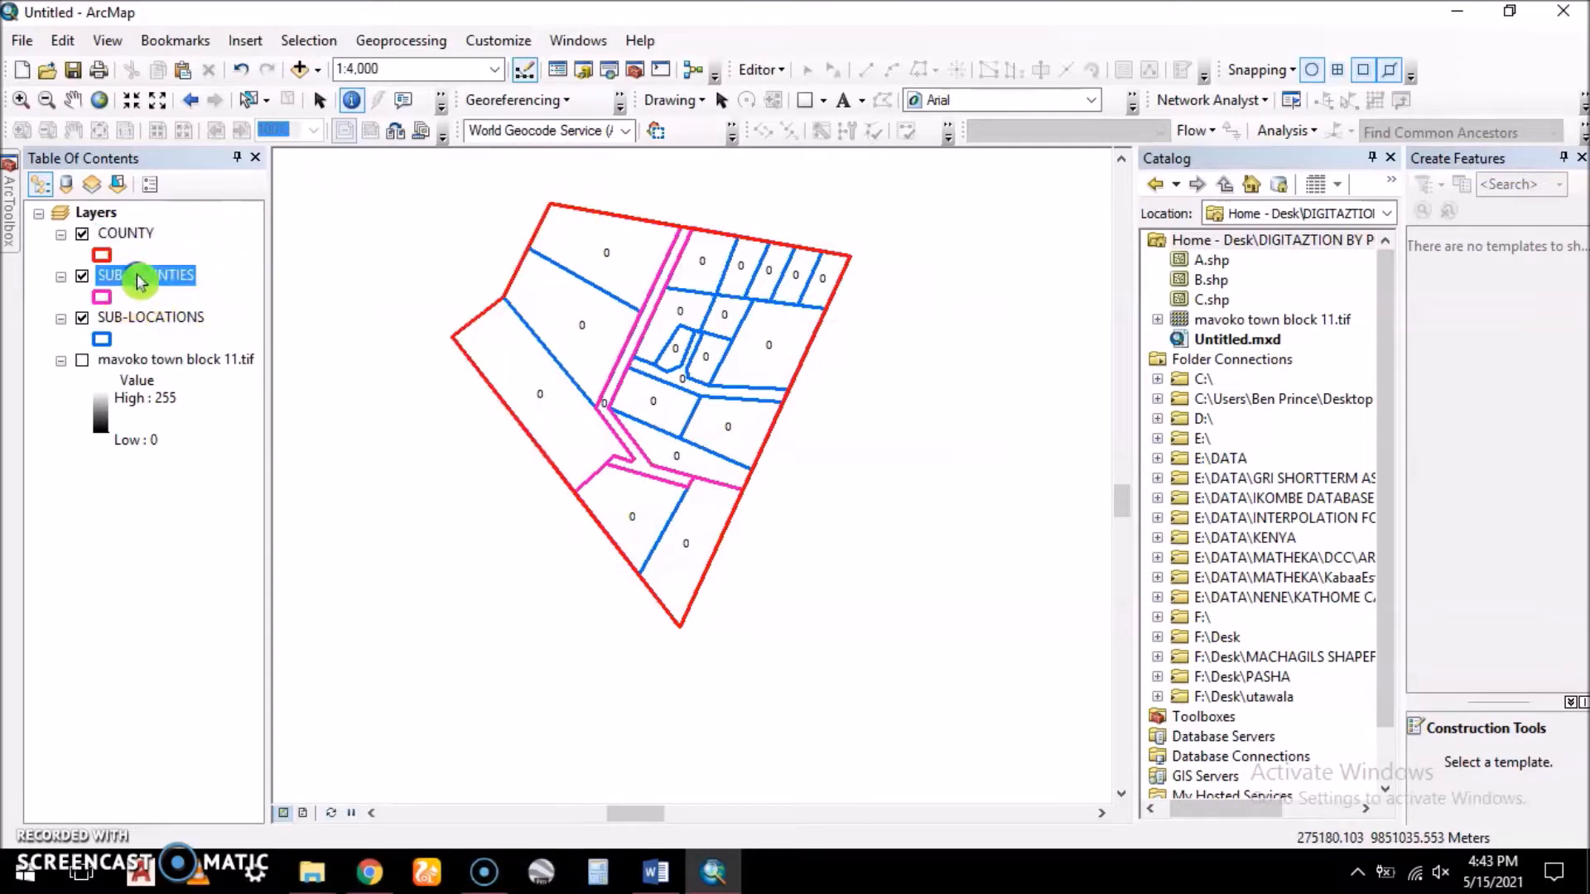
{"action": "right_click", "coordinate": [135, 281]}
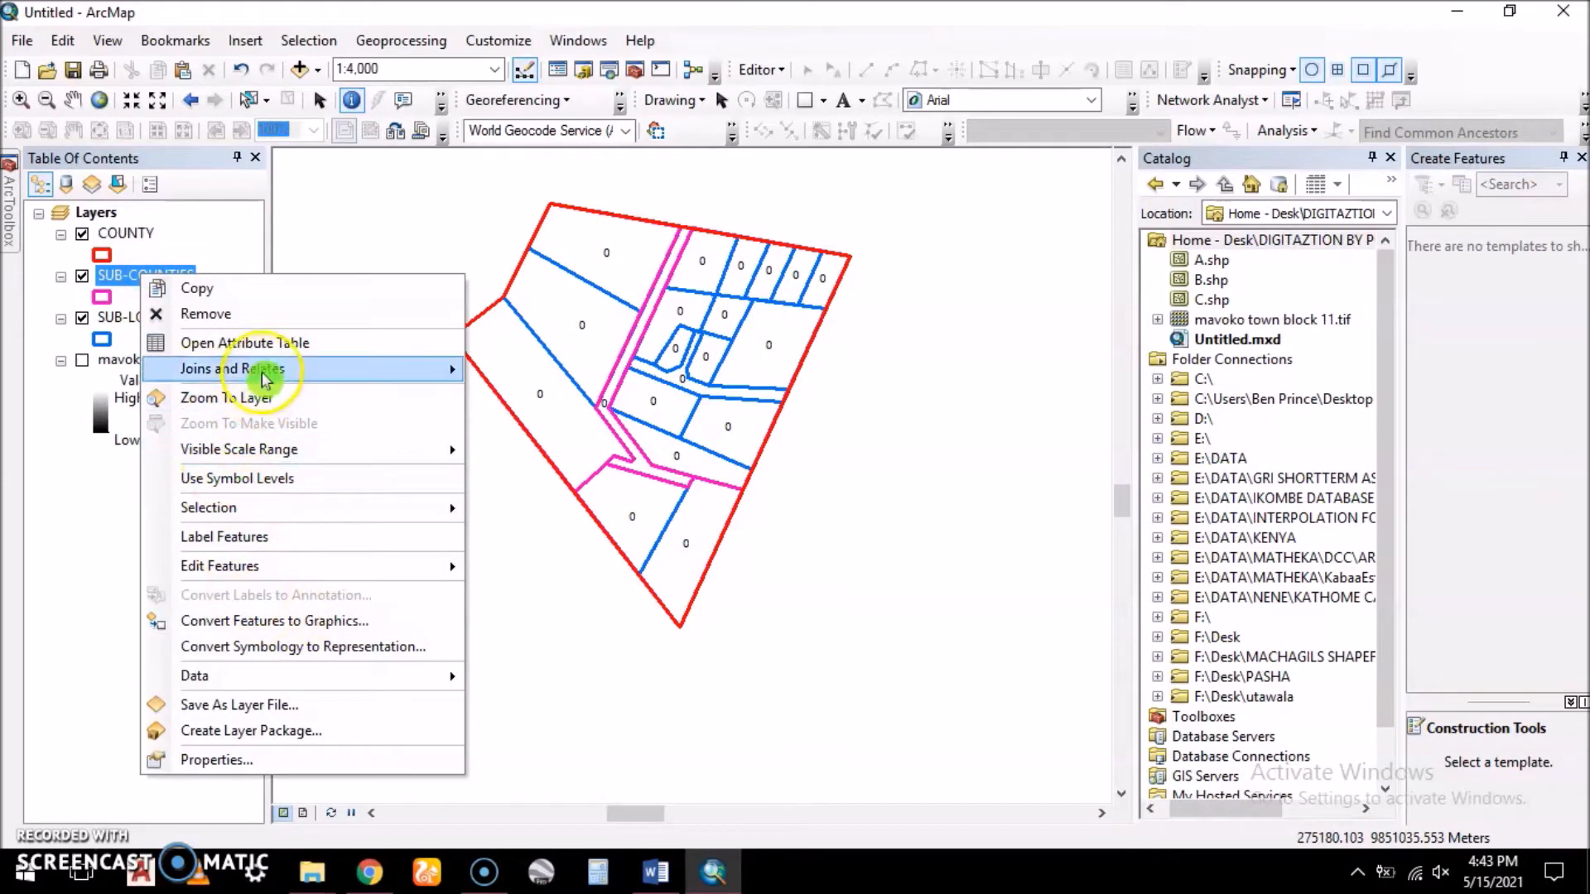
{"action": "left_click", "coordinate": [266, 340]}
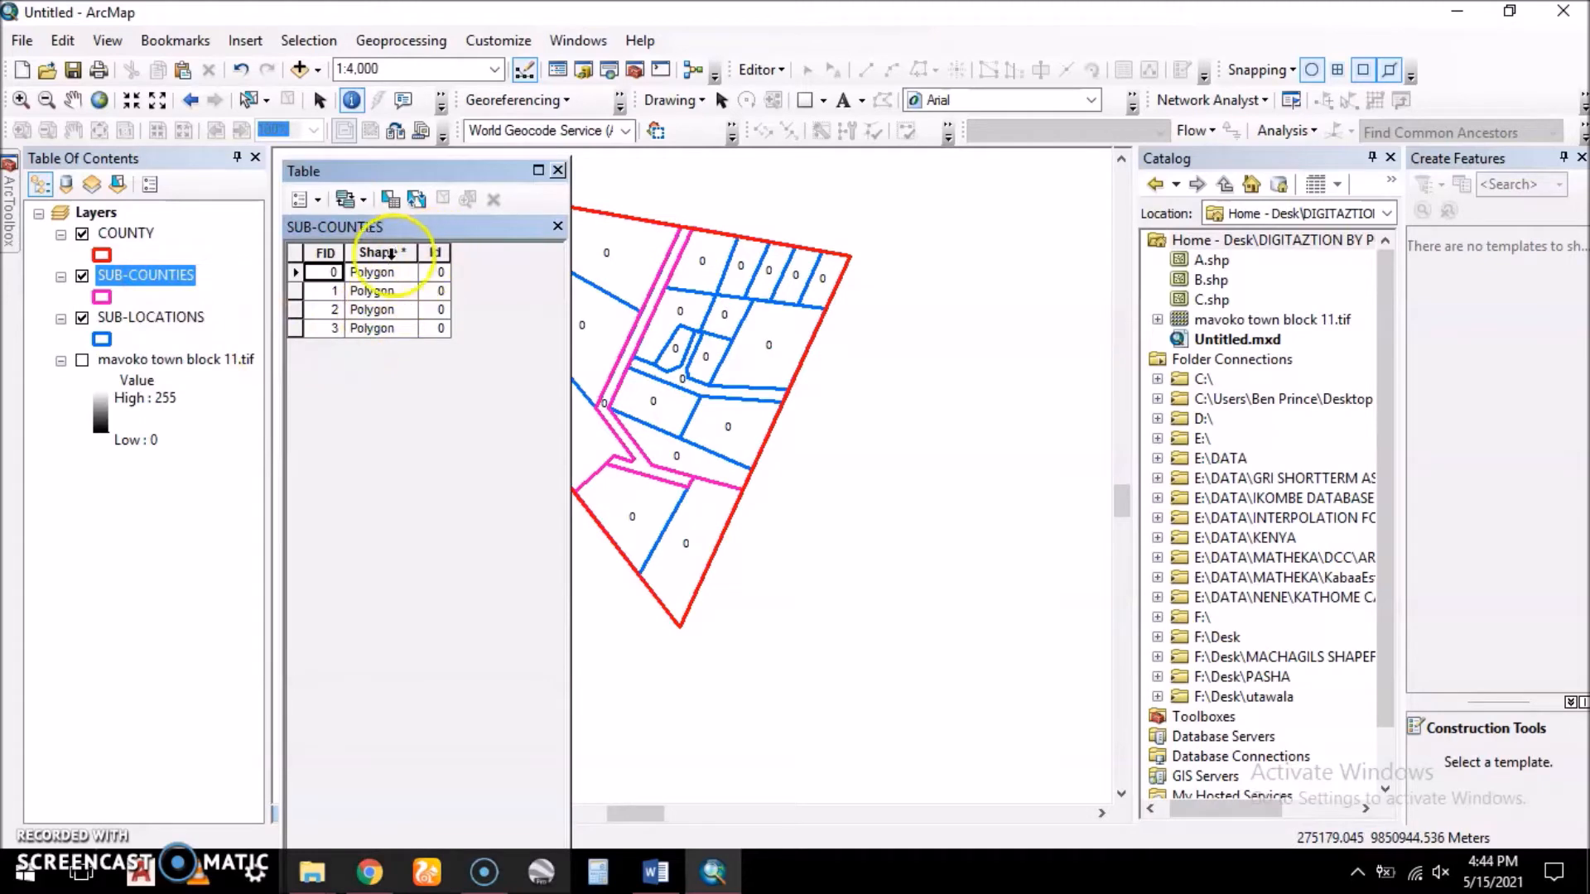
{"action": "left_click", "coordinate": [303, 198]}
{"action": "left_click", "coordinate": [363, 373]}
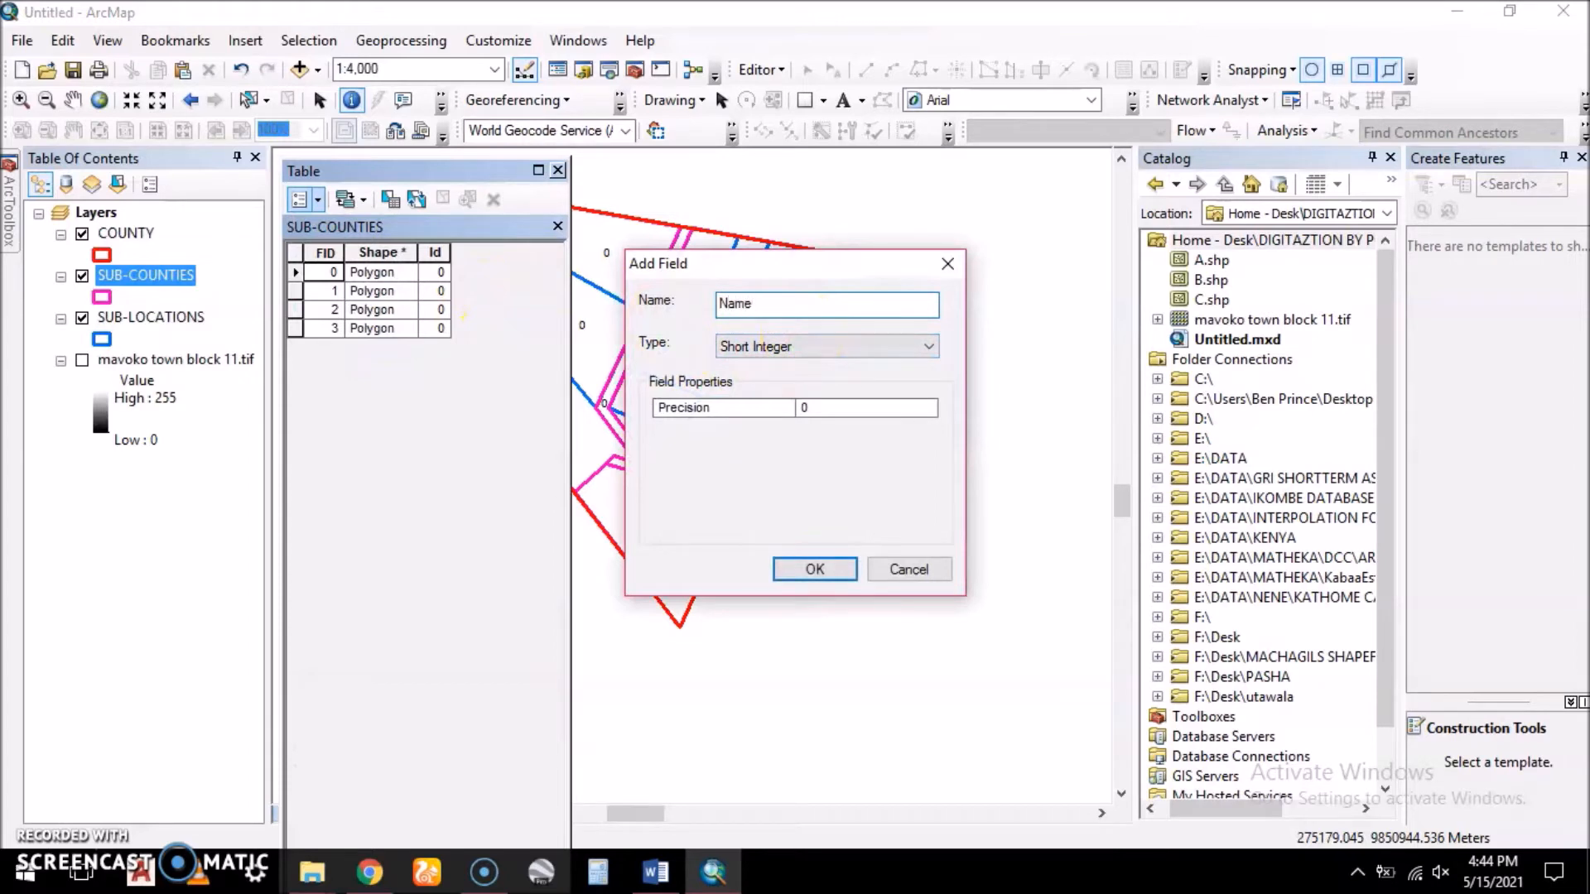
{"action": "left_click", "coordinate": [887, 345]}
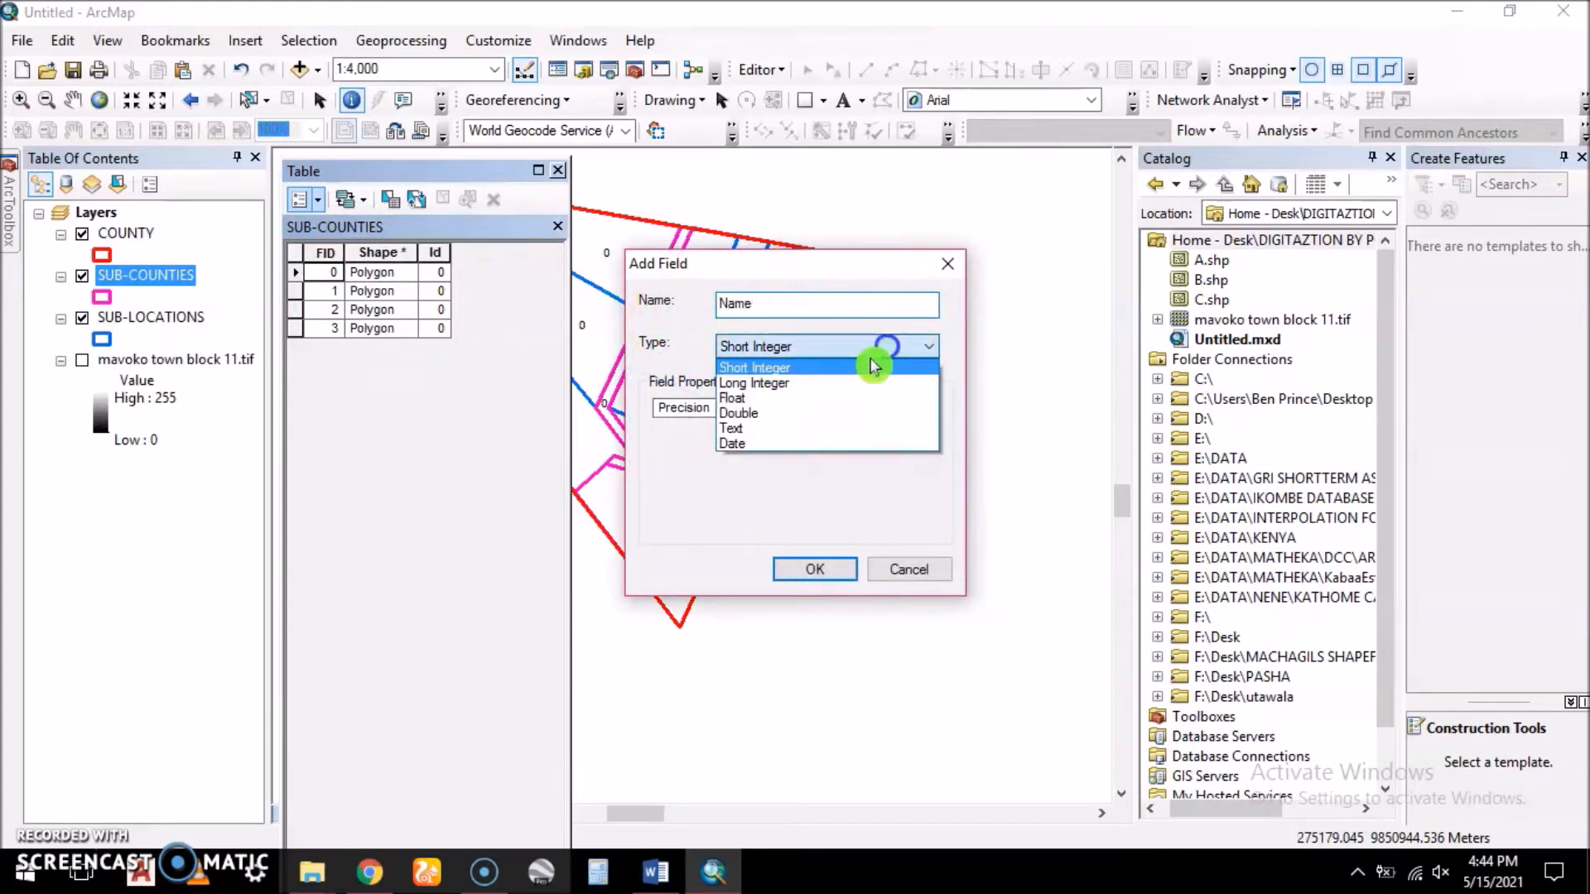
{"action": "left_click", "coordinate": [768, 434]}
{"action": "left_click", "coordinate": [839, 416]}
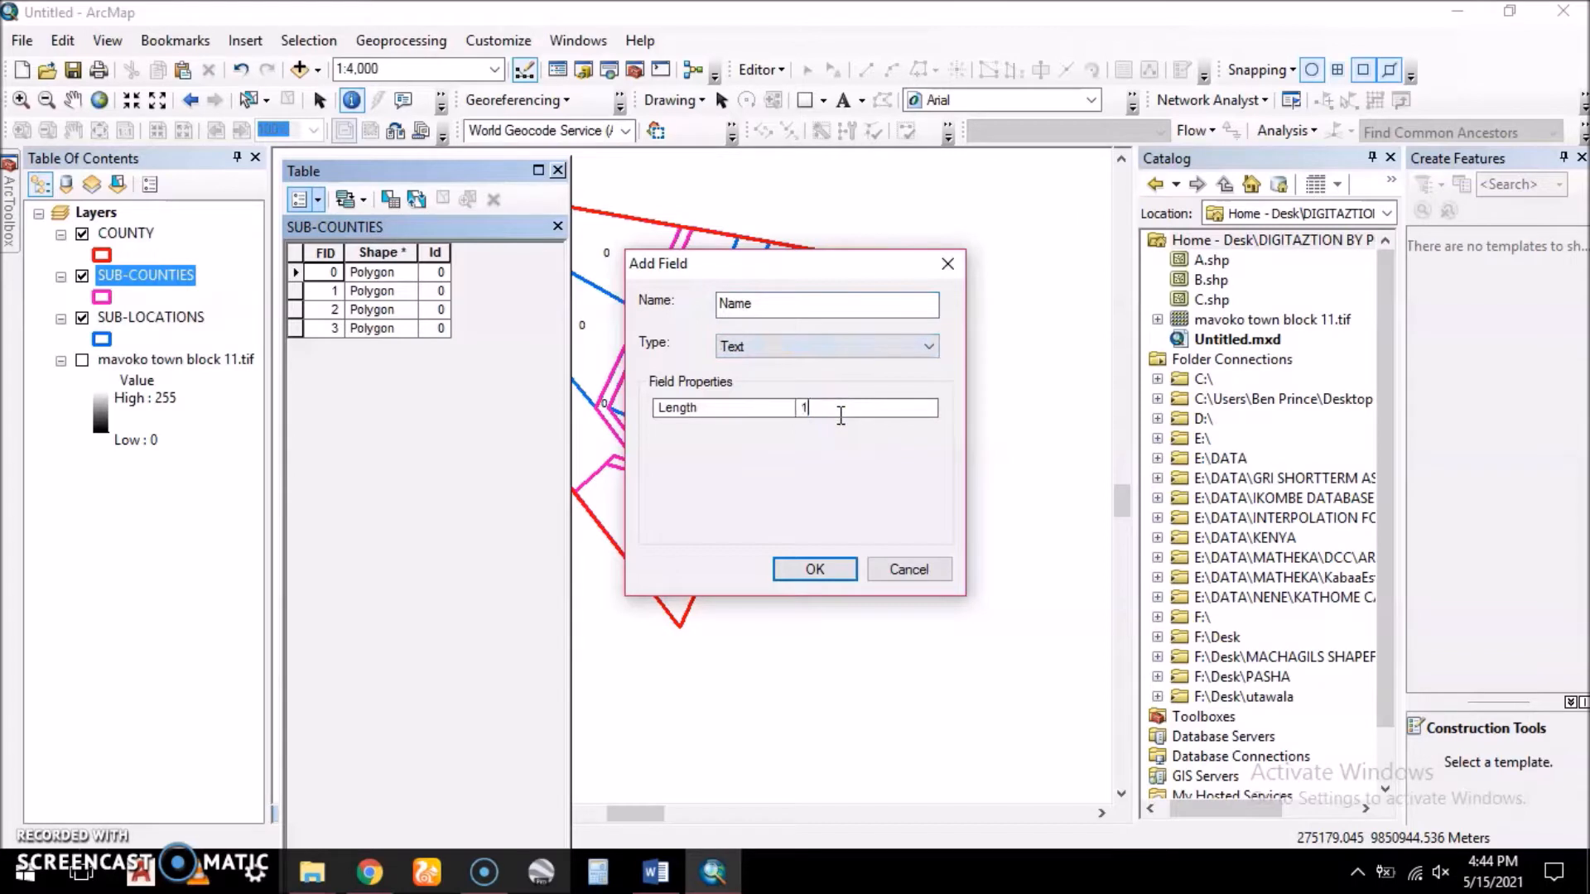
{"action": "left_click", "coordinate": [810, 553]}
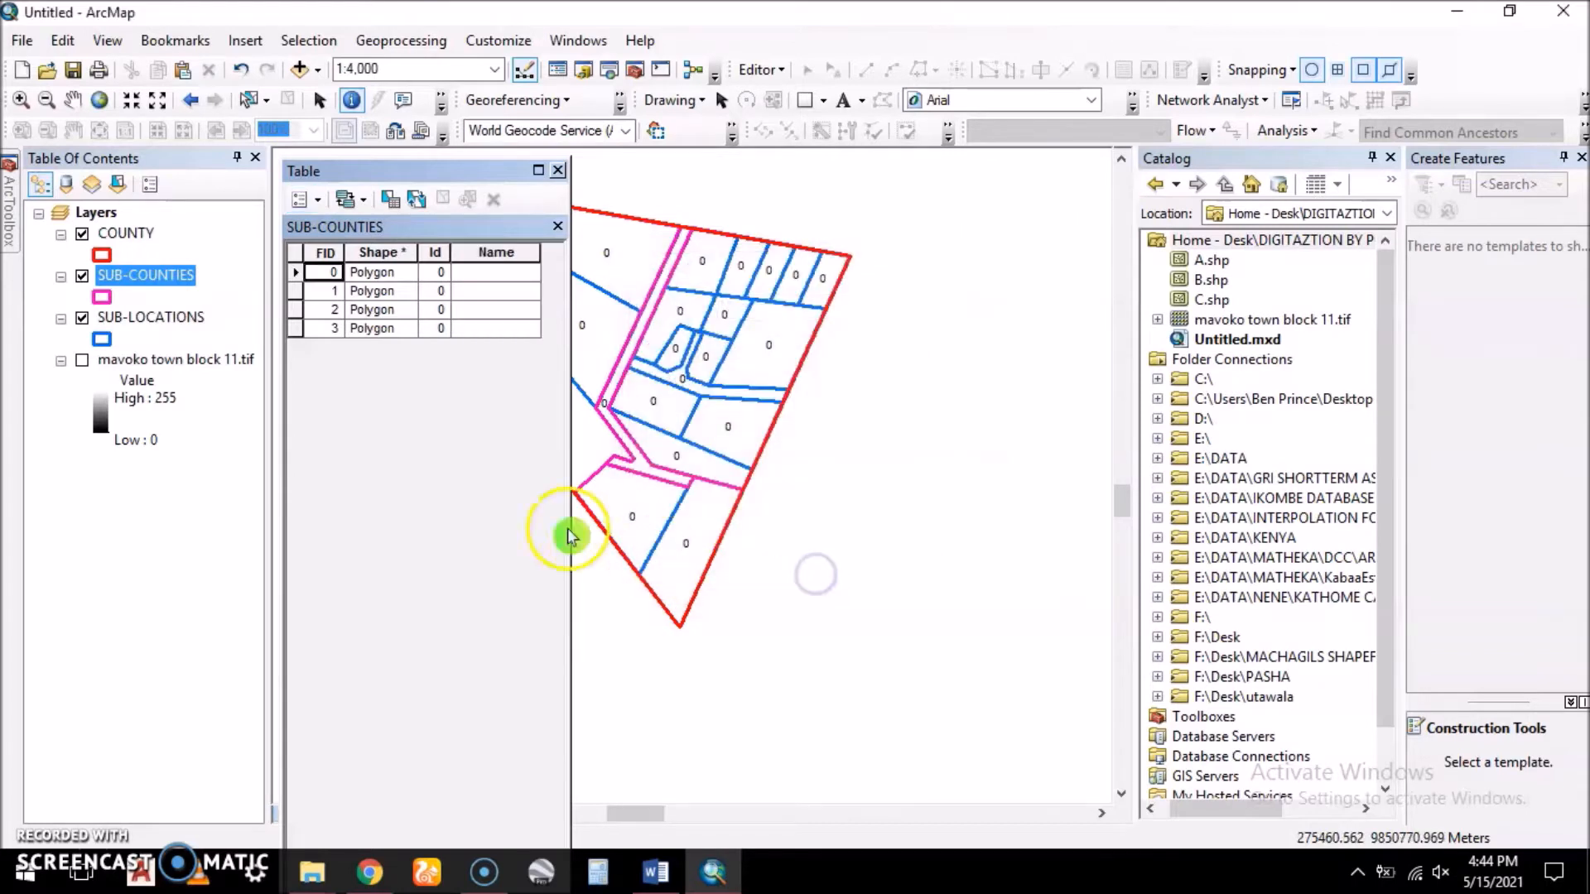
{"action": "left_click", "coordinate": [558, 227]}
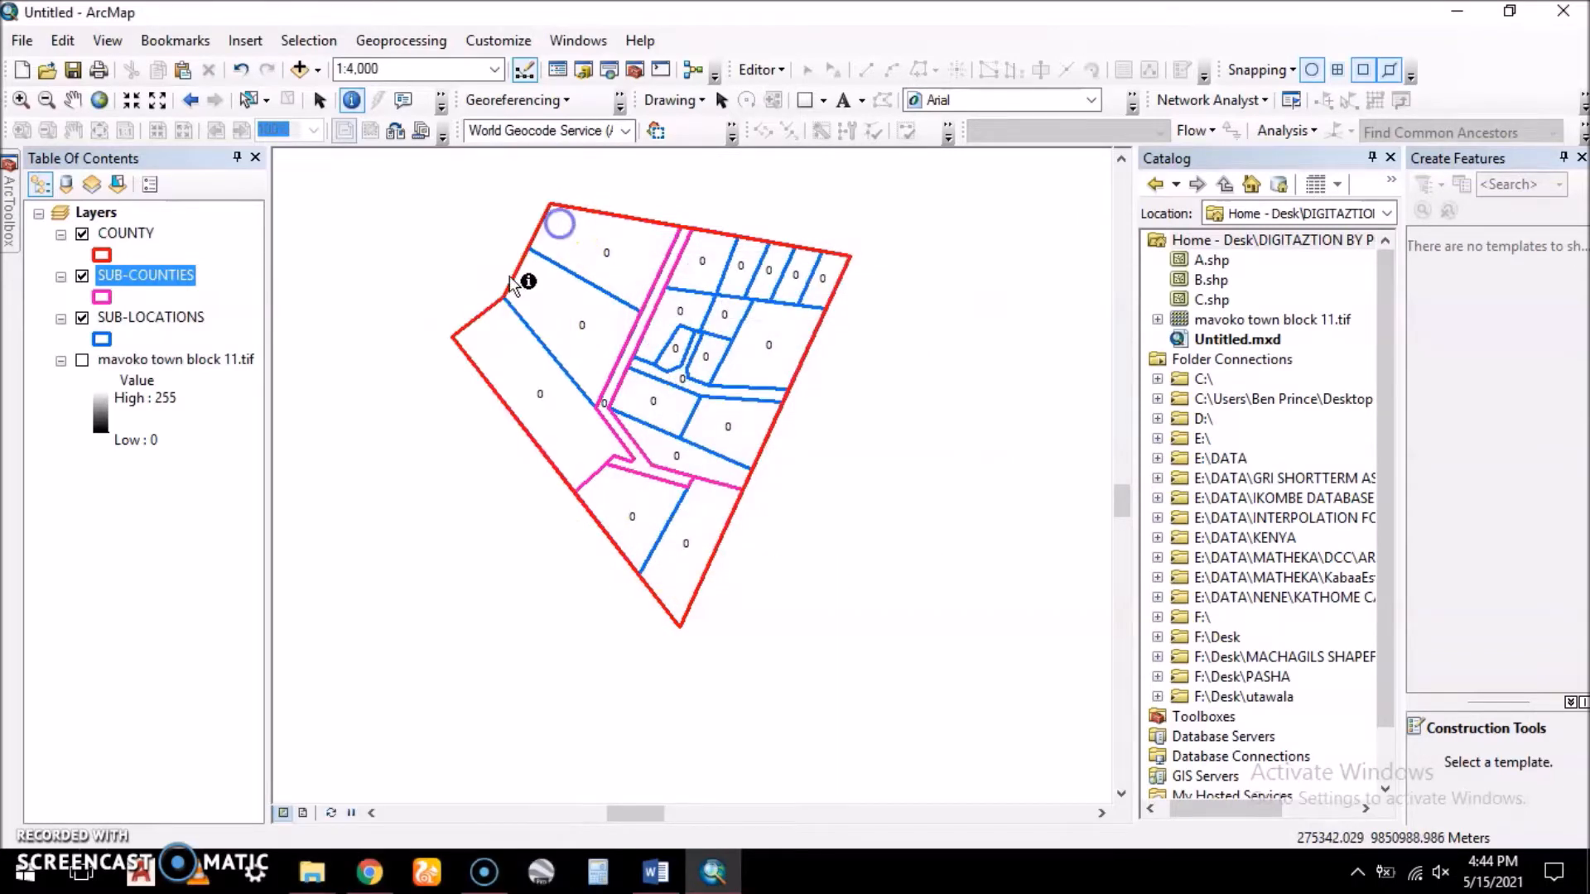
- Add a Text field called Name with length 10 to the SUB-LOCATIONS attribute table and close the table
{"action": "left_click", "coordinate": [137, 319]}
{"action": "right_click", "coordinate": [137, 319]}
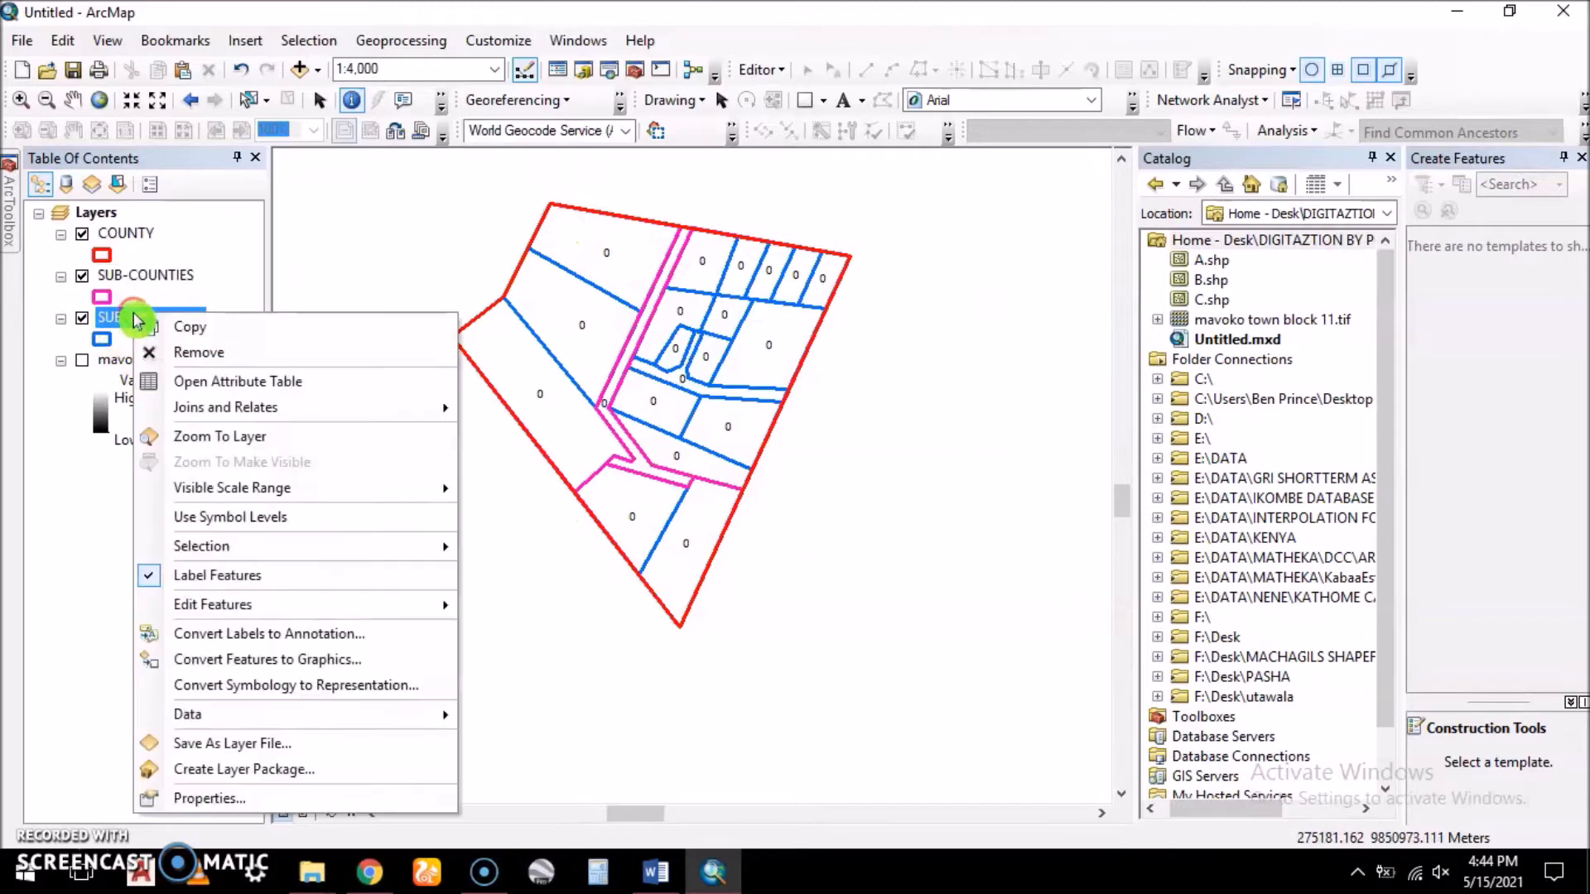
{"action": "left_click", "coordinate": [240, 381]}
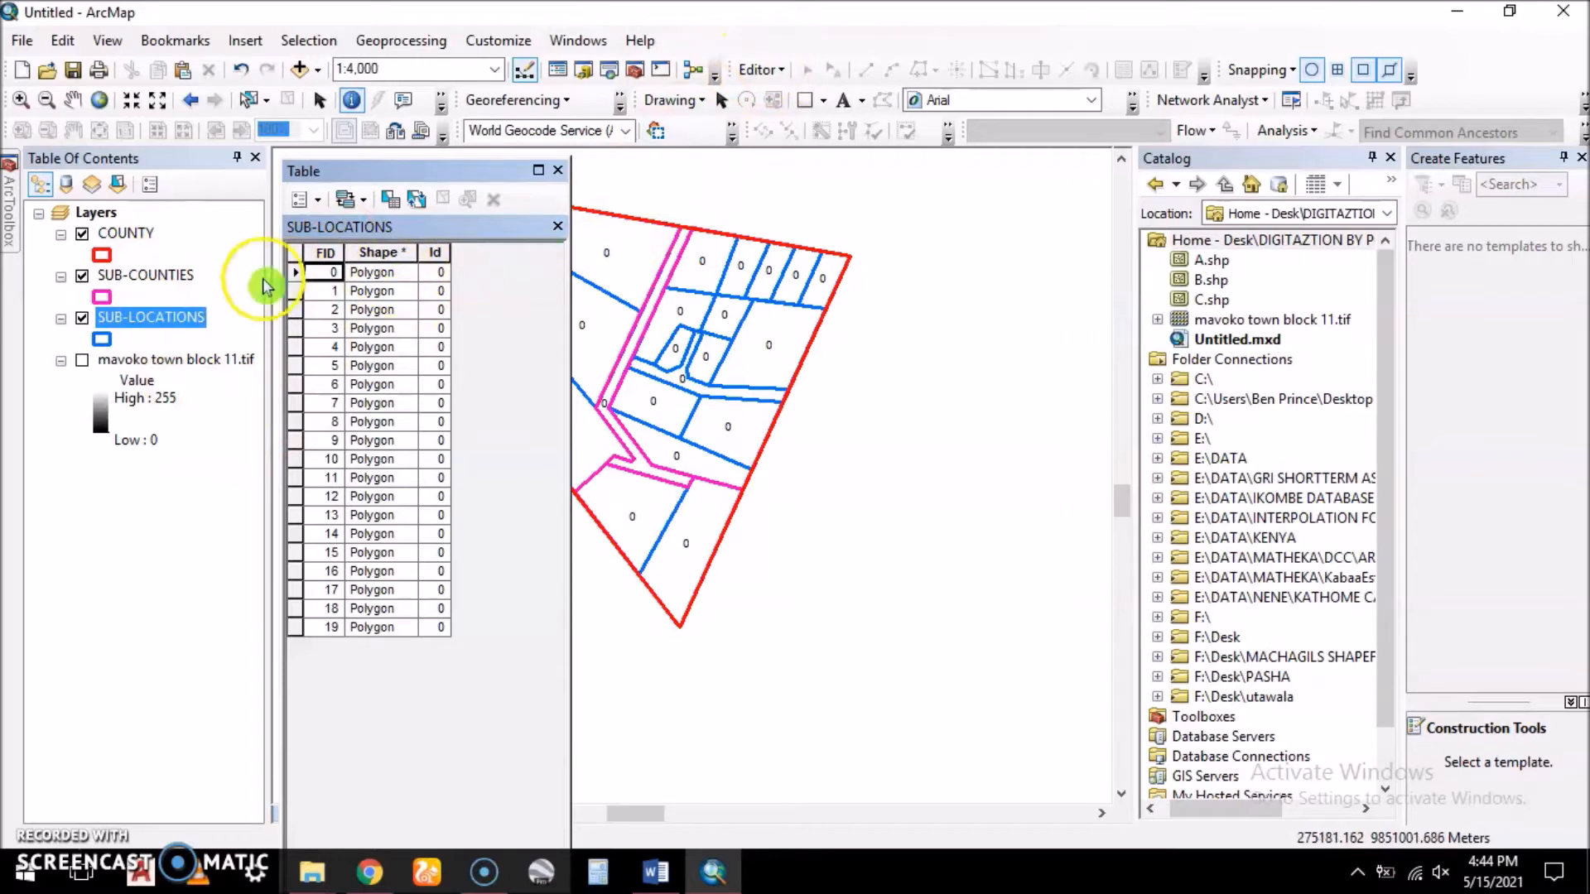
{"action": "left_click", "coordinate": [313, 203]}
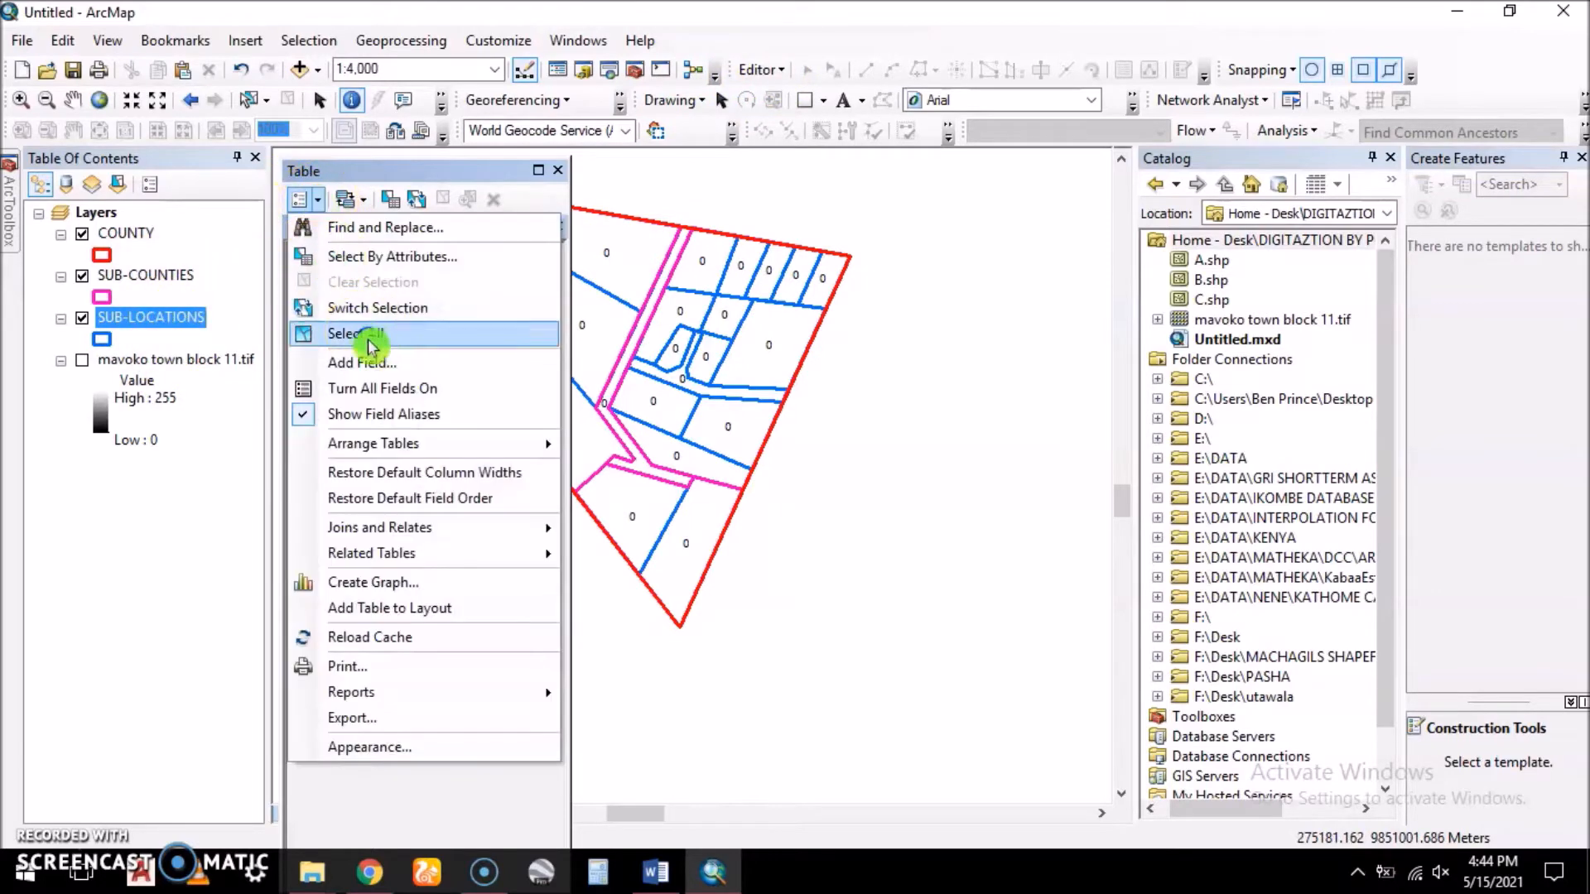
{"action": "left_click", "coordinate": [400, 364]}
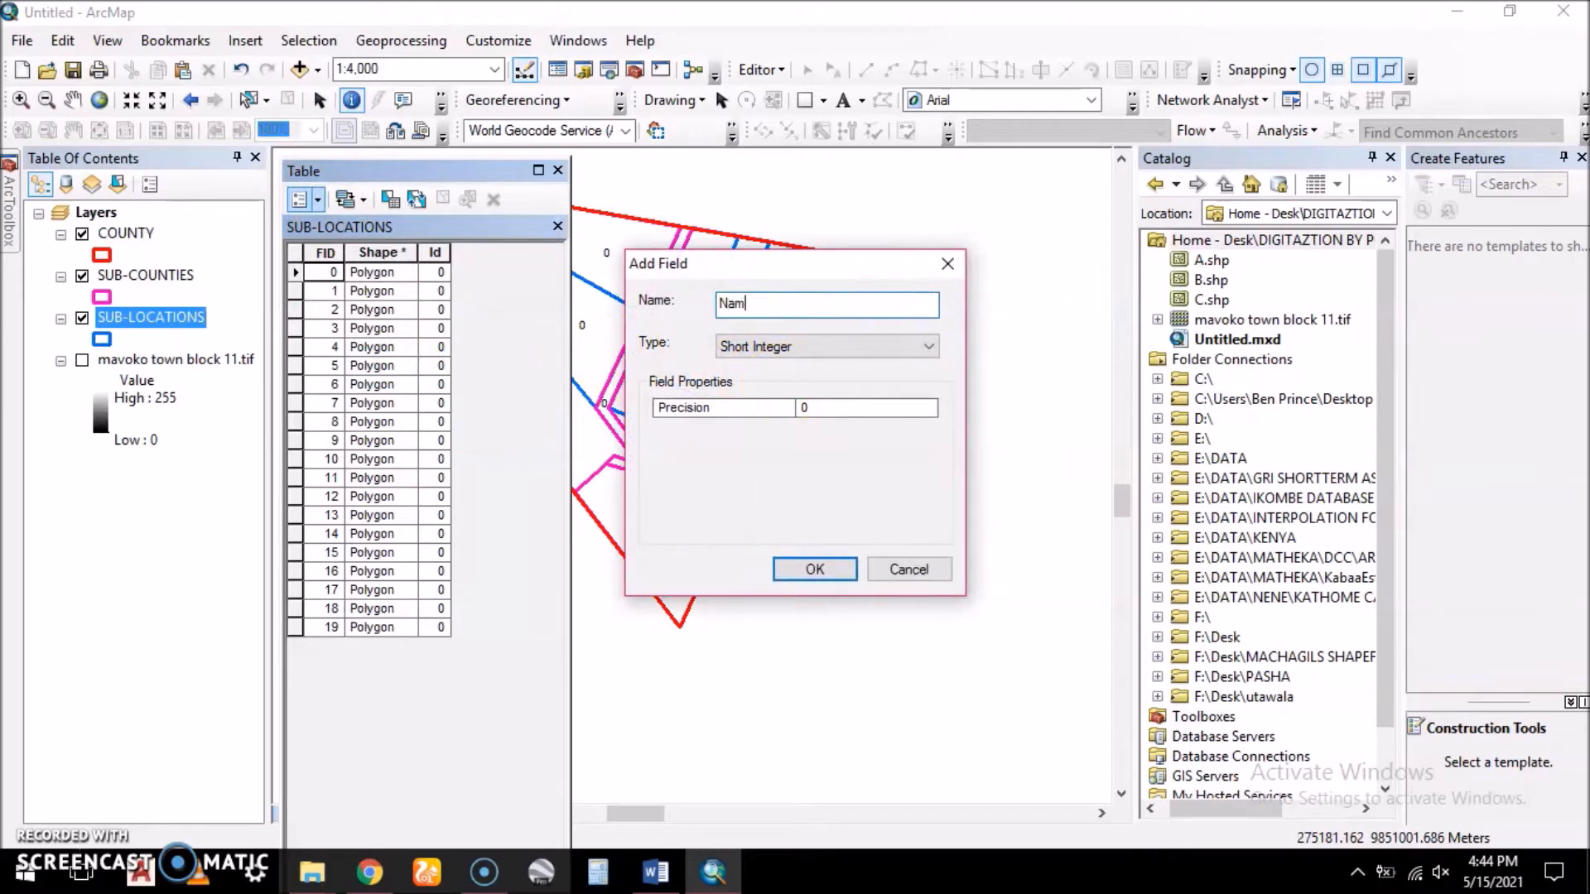
{"action": "left_click", "coordinate": [820, 348]}
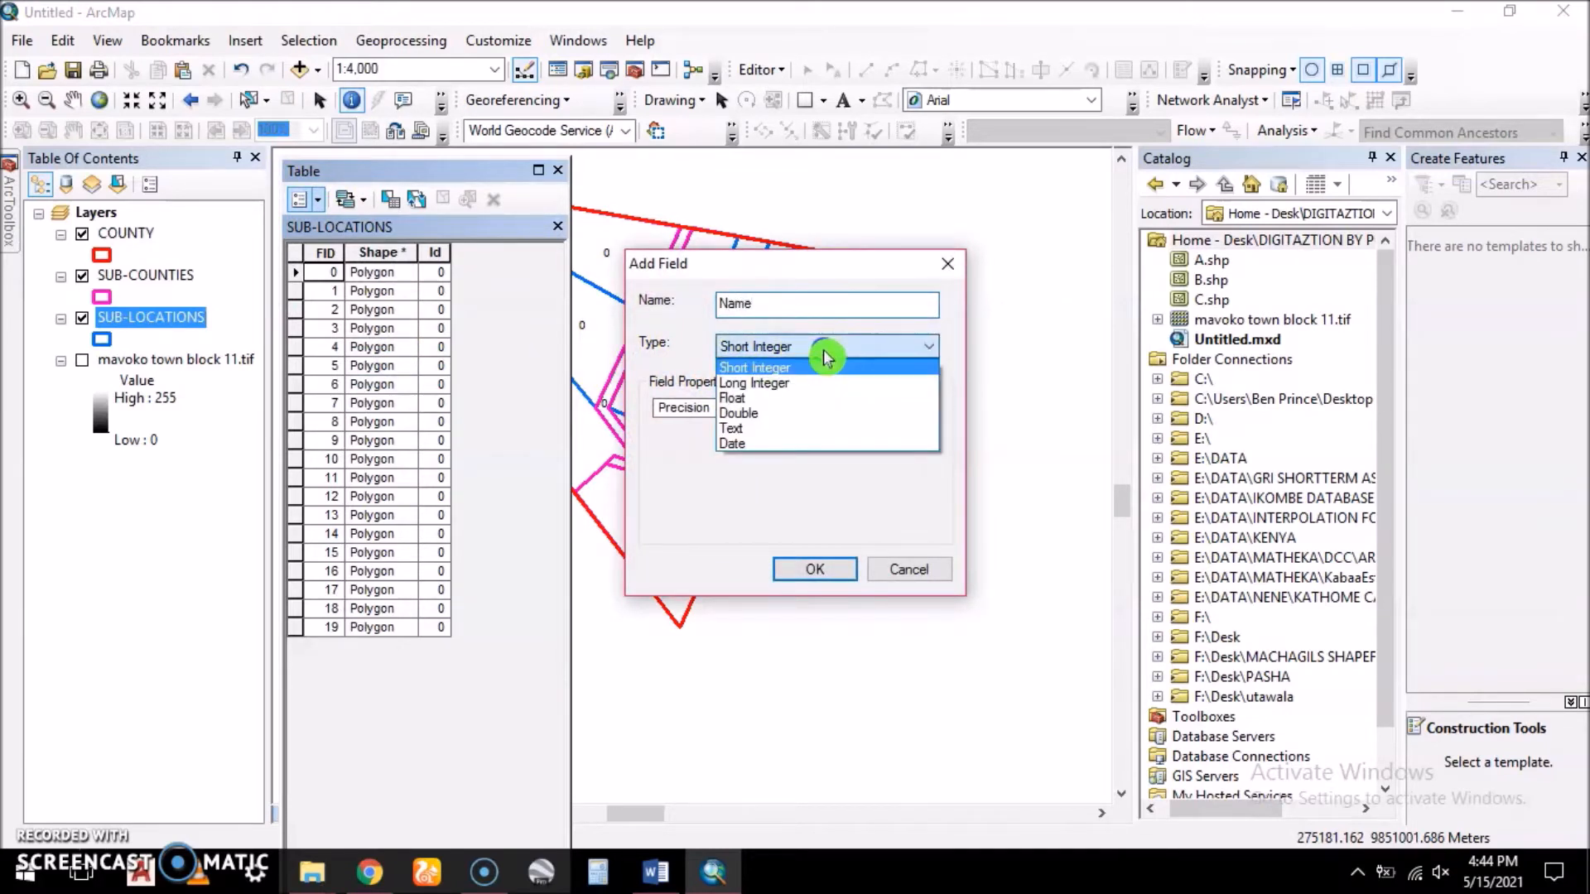
{"action": "left_click", "coordinate": [761, 424]}
{"action": "left_click", "coordinate": [817, 407]}
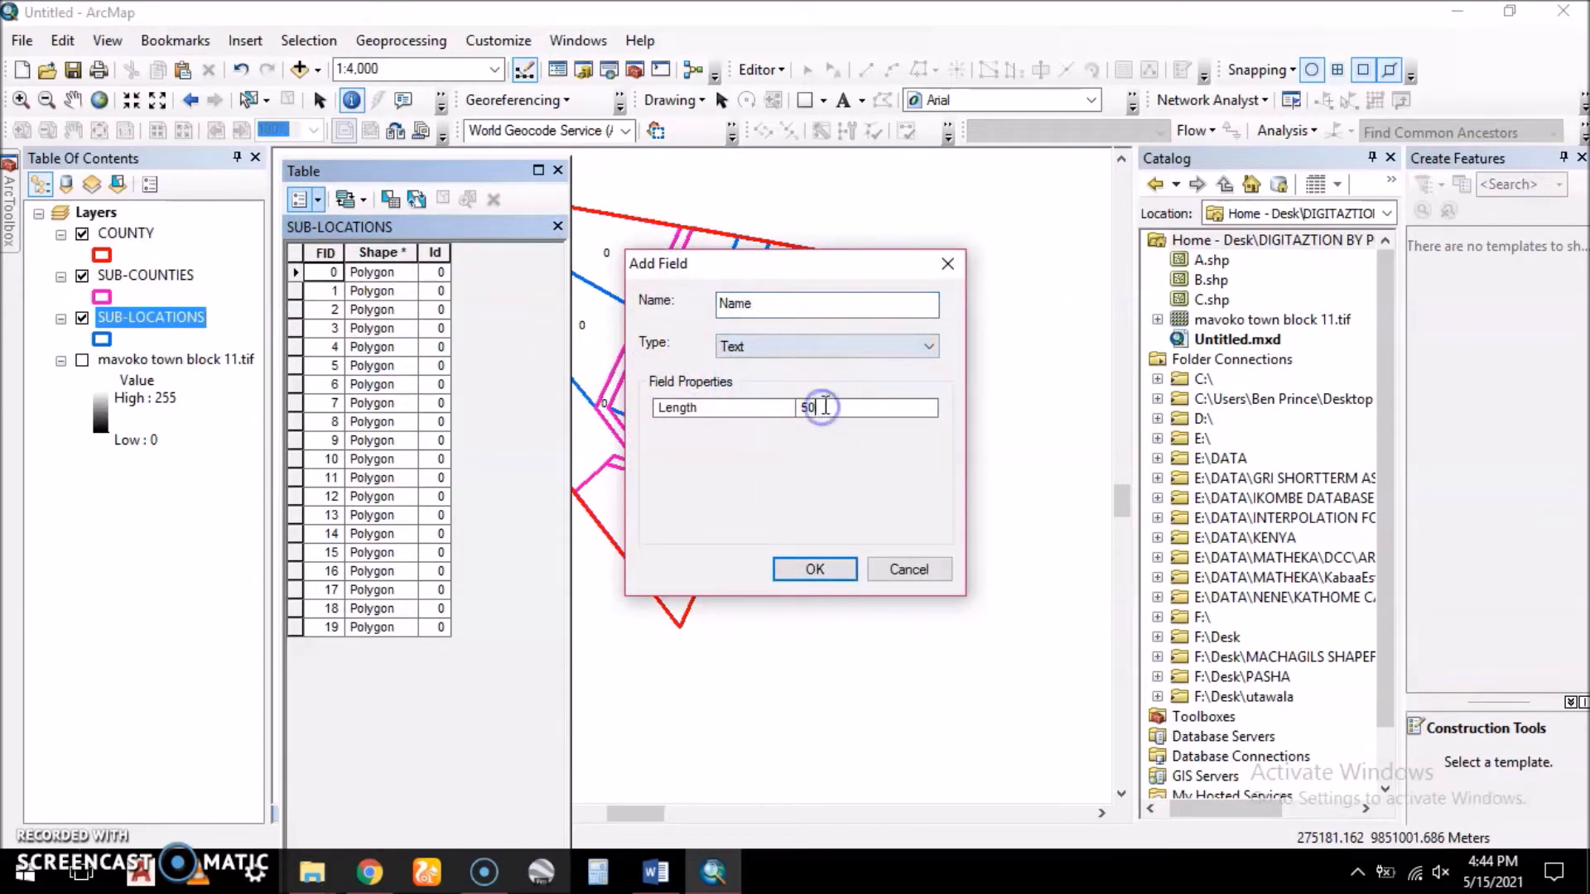
{"action": "type", "text": "10"}
{"action": "left_click", "coordinate": [815, 570]}
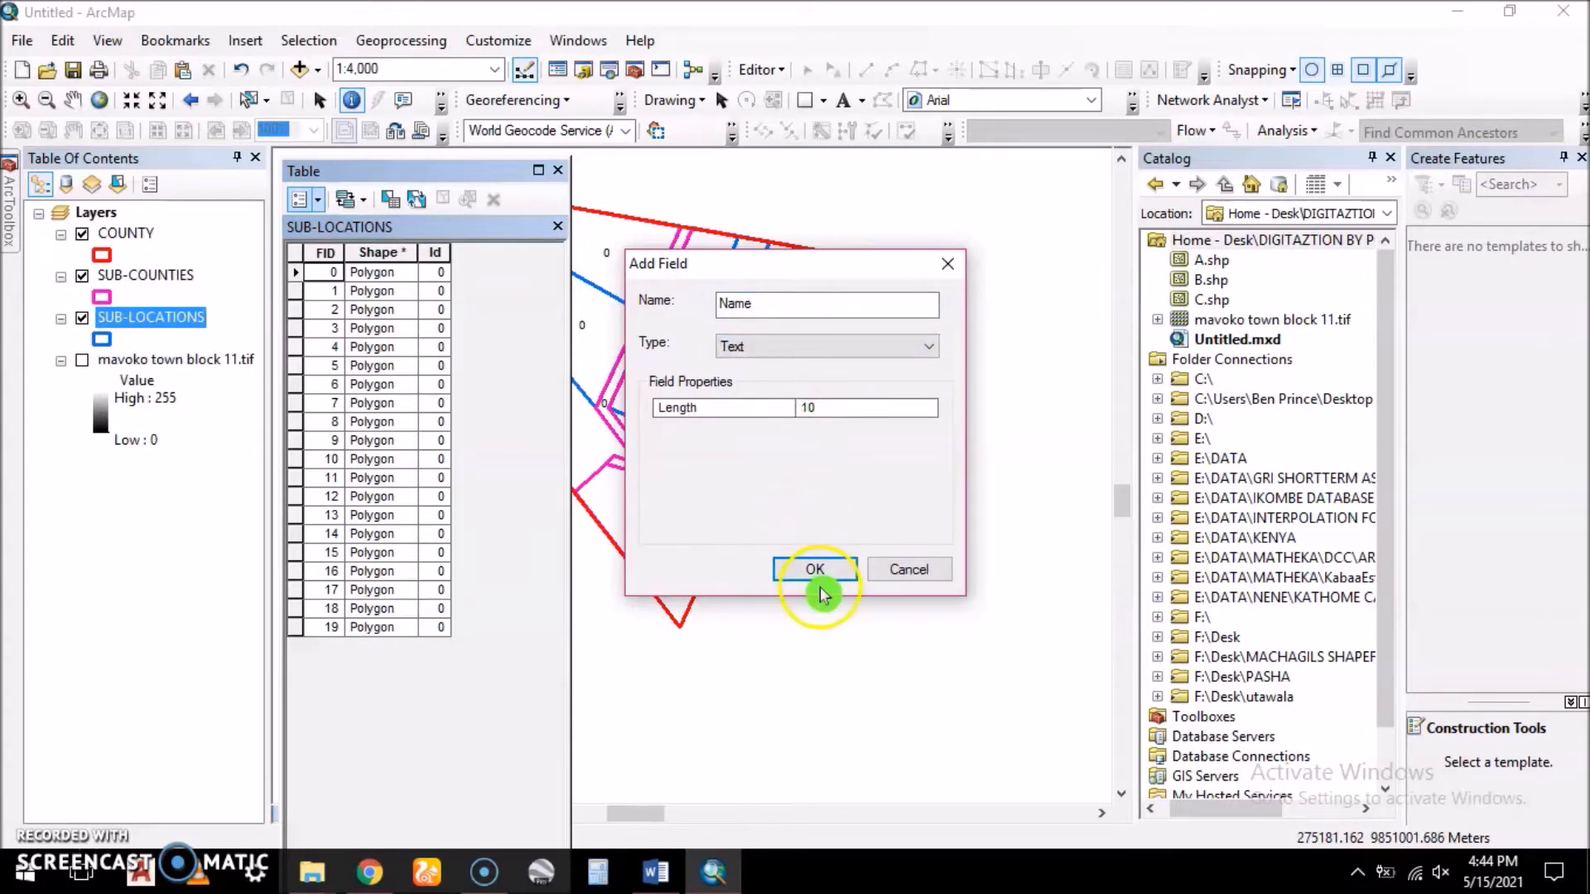
{"action": "left_click", "coordinate": [556, 226]}
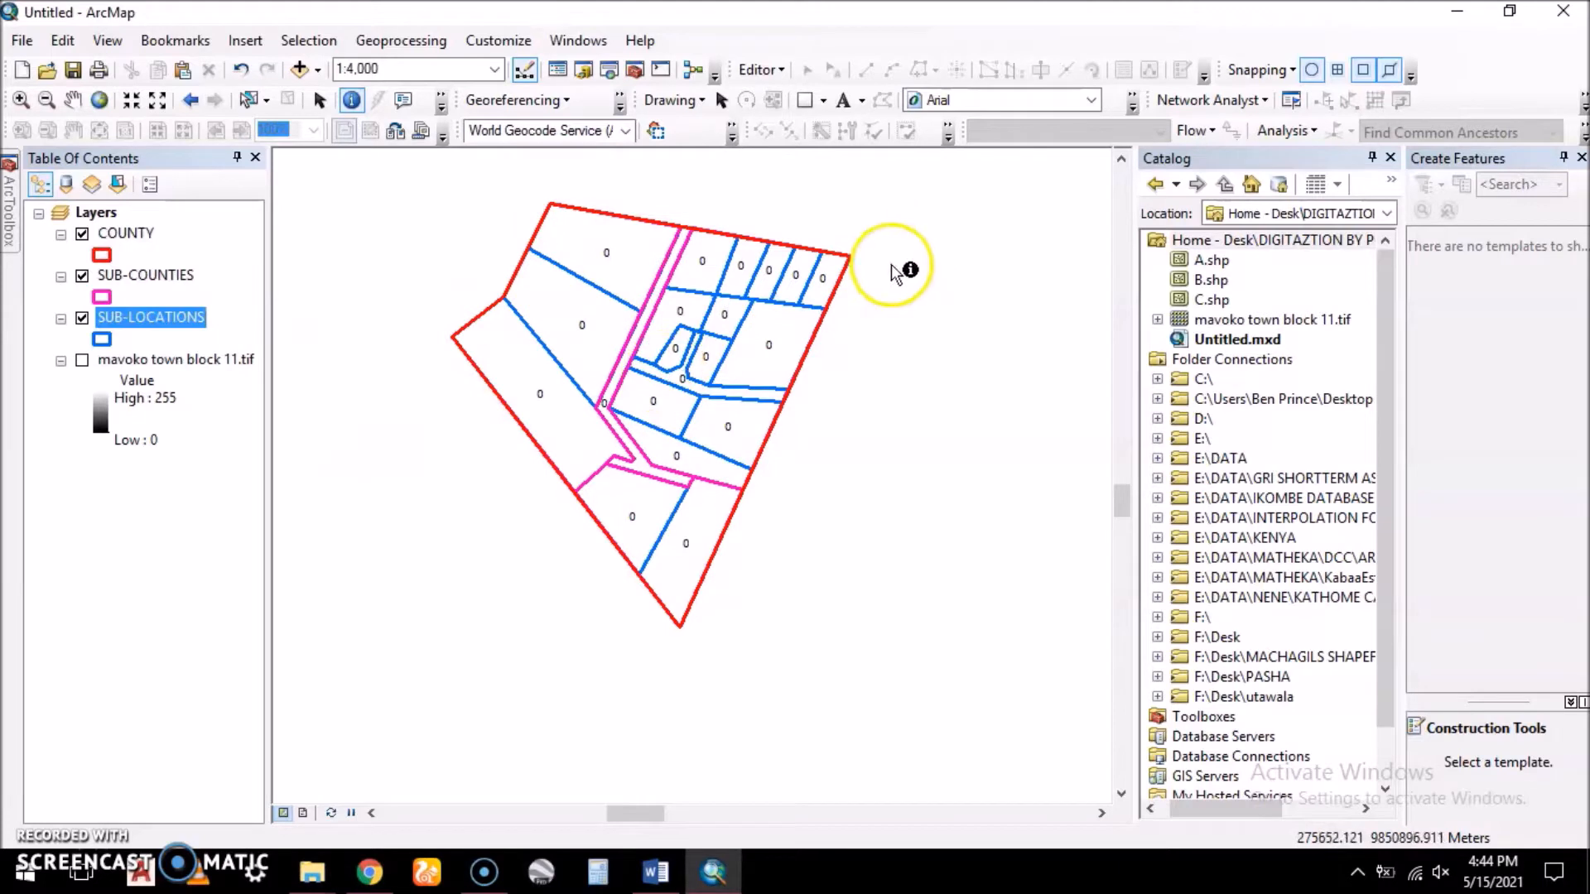
- Start an edit session and enter MACHAKOS as the Name of the COUNTY polygon in its attribute table
{"action": "left_click", "coordinate": [776, 83]}
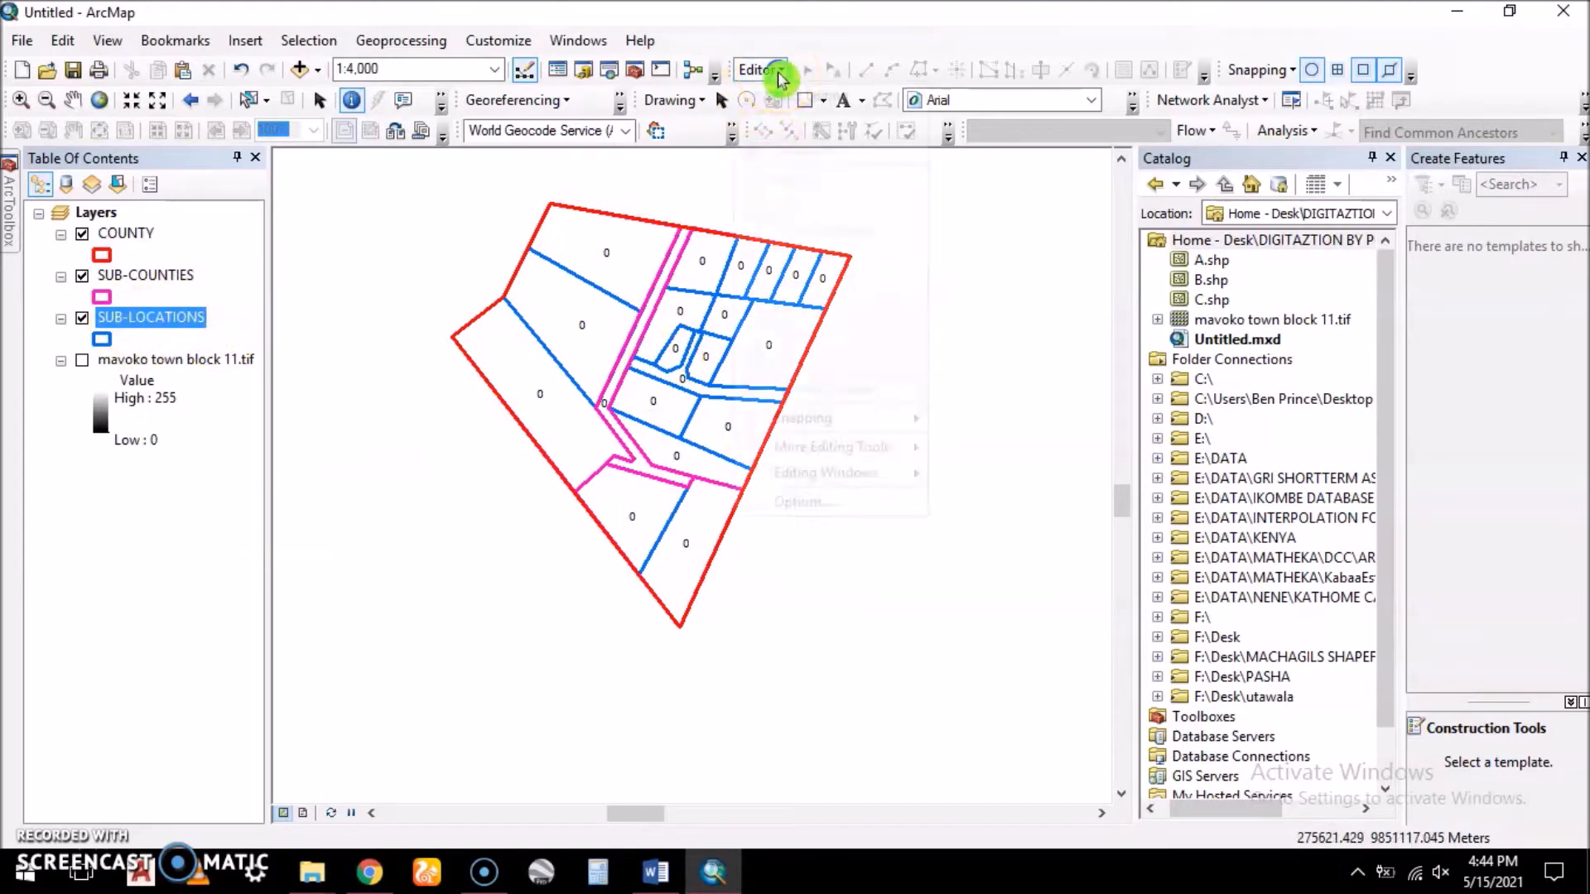
{"action": "left_click", "coordinate": [787, 97]}
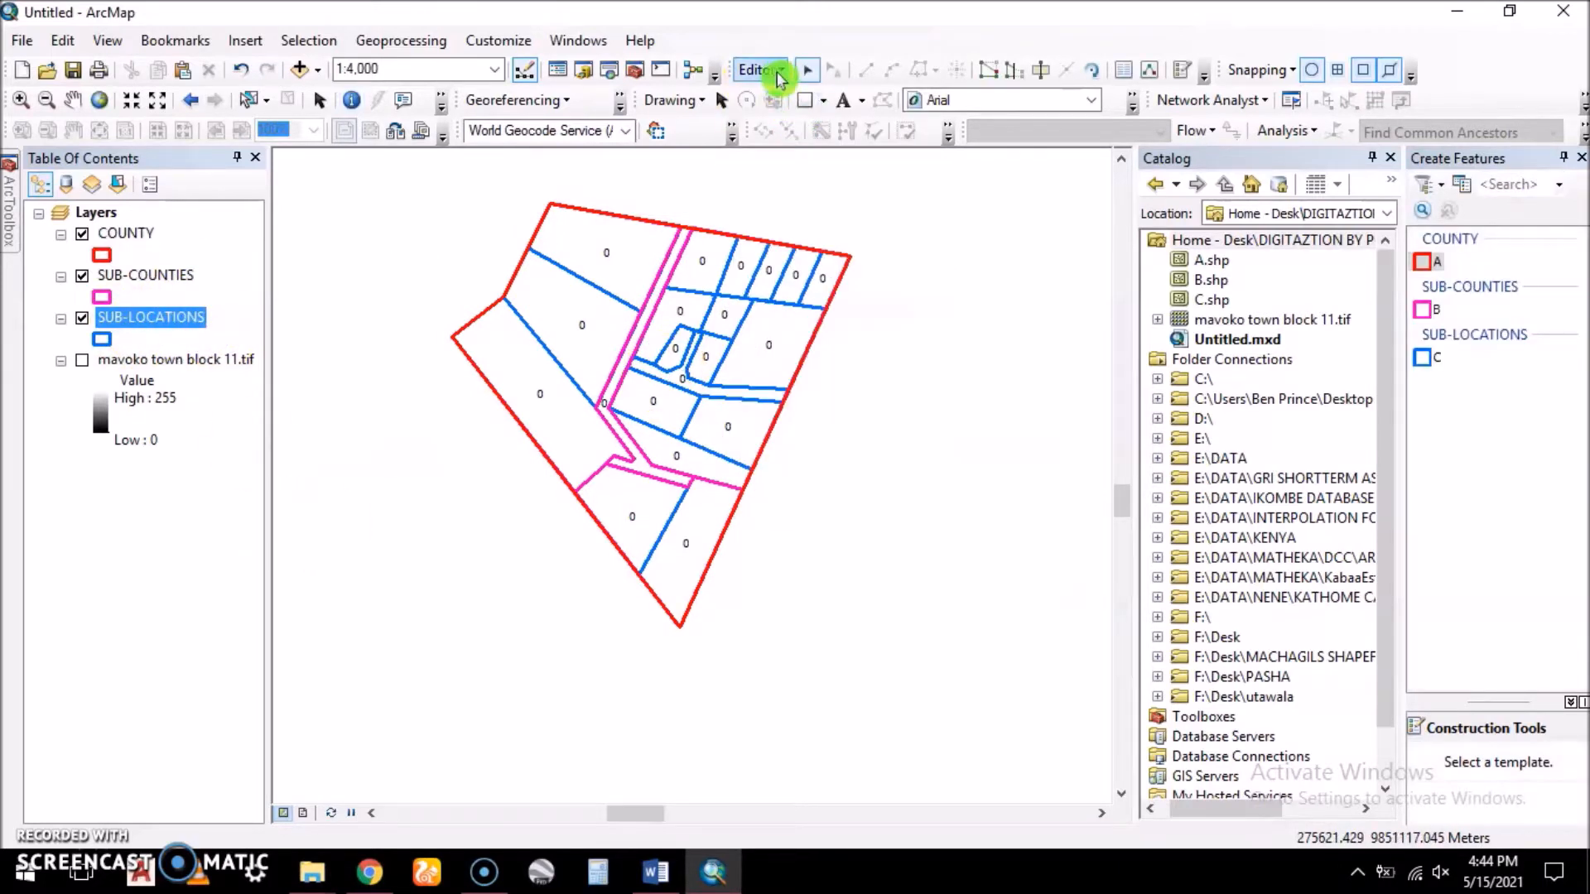
{"action": "left_click", "coordinate": [120, 234]}
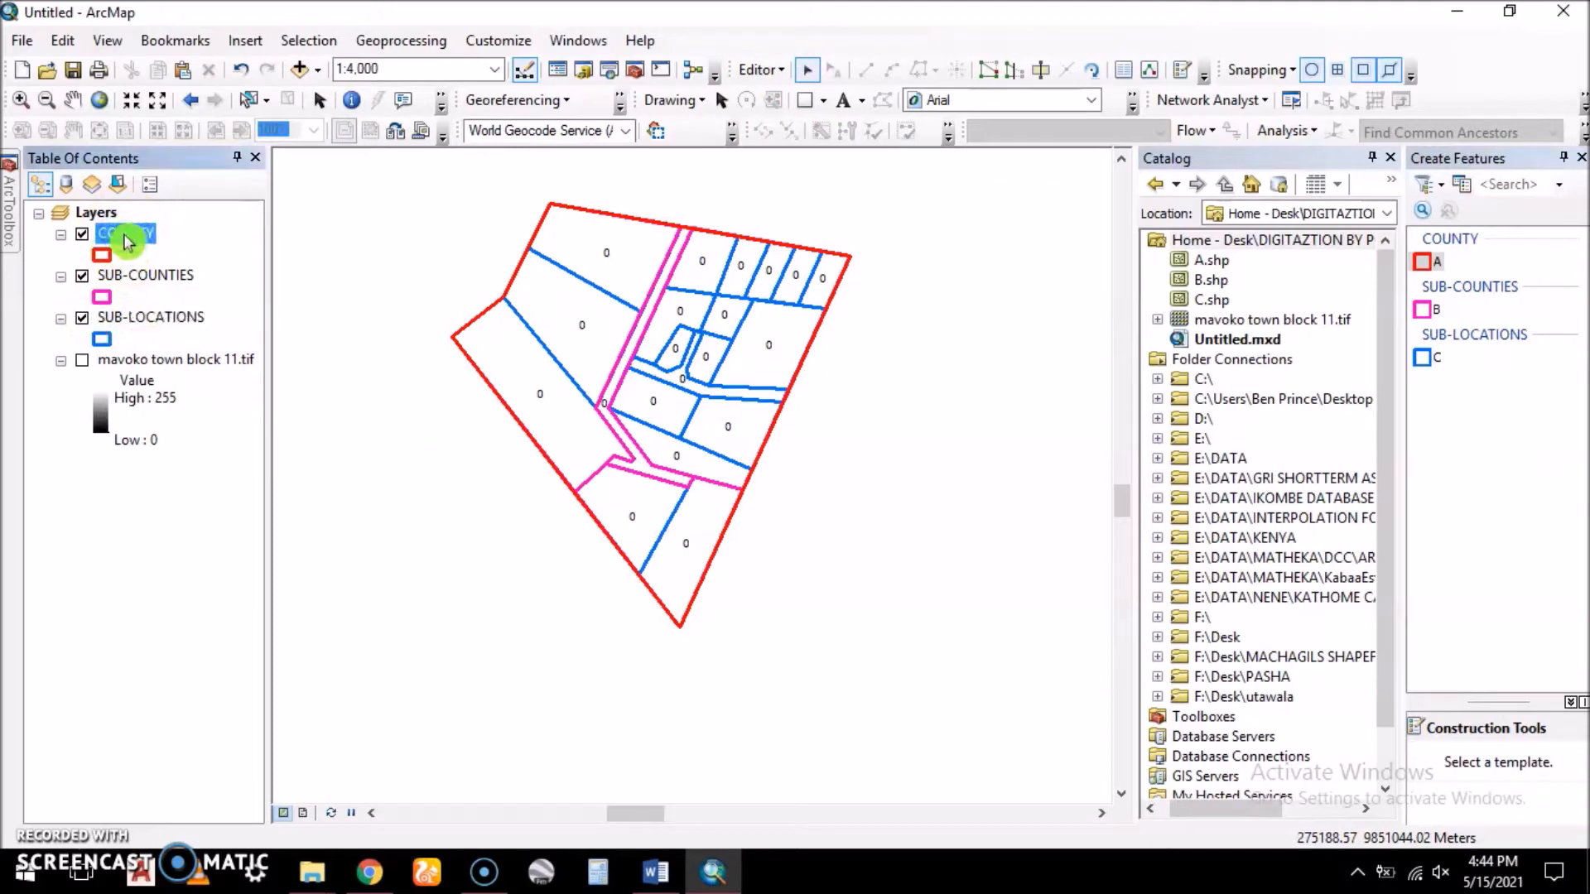
{"action": "right_click", "coordinate": [124, 241]}
{"action": "left_click", "coordinate": [228, 304]}
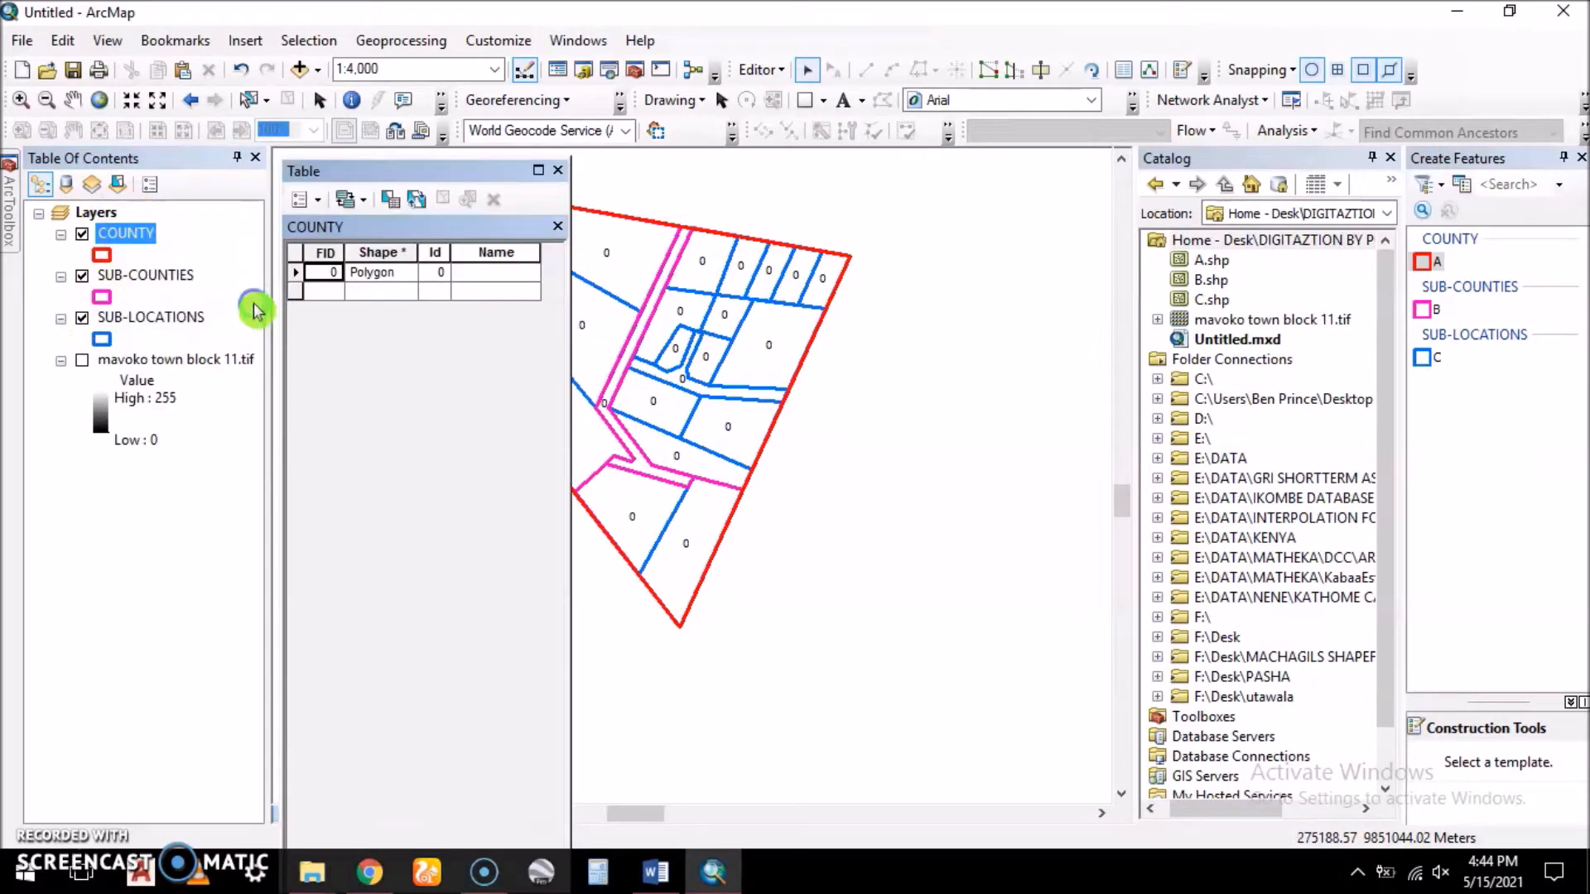
{"action": "left_click", "coordinate": [489, 273]}
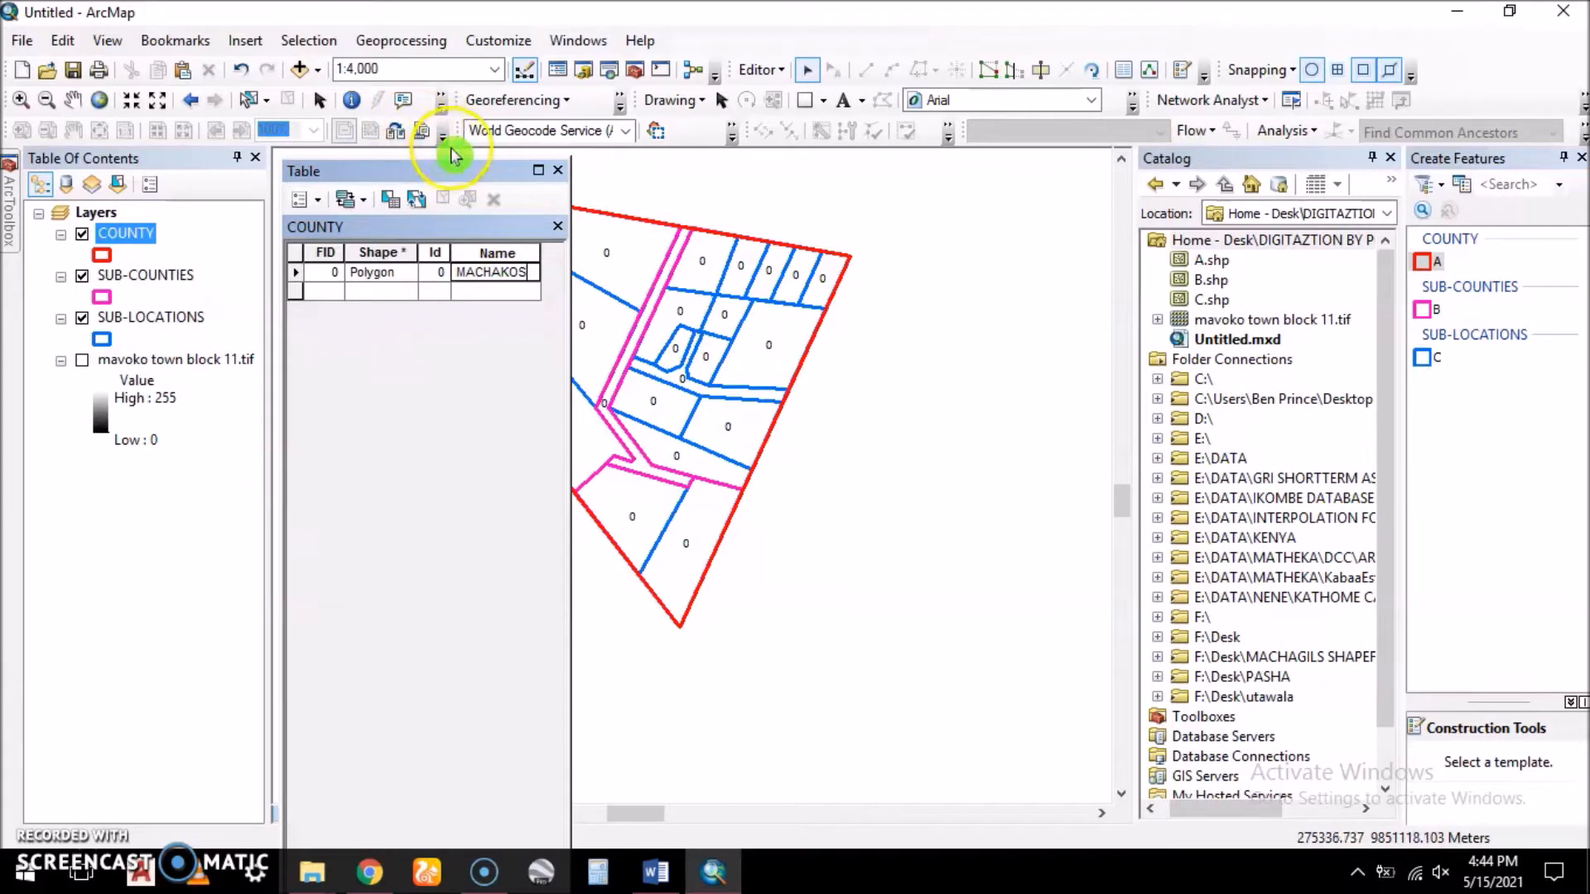
- Shorten the COUNTY attribute table window and place it beside the layer list
{"action": "left_click_drag", "start_coordinate": [461, 166], "coordinate": [530, 19]}
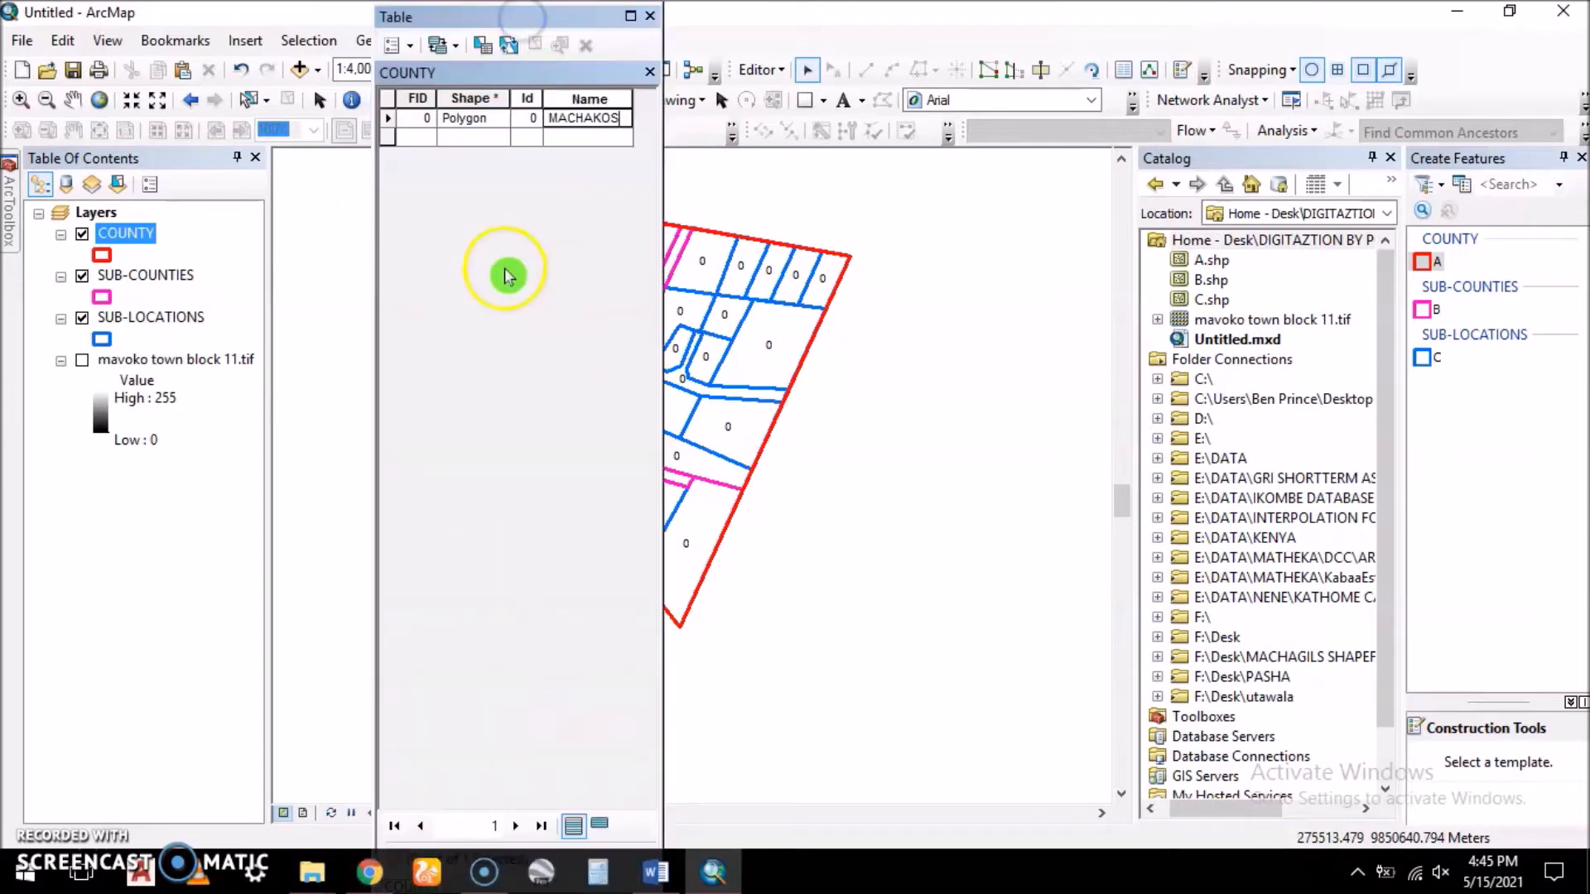
{"action": "left_click_drag", "start_coordinate": [501, 12], "coordinate": [490, 188]}
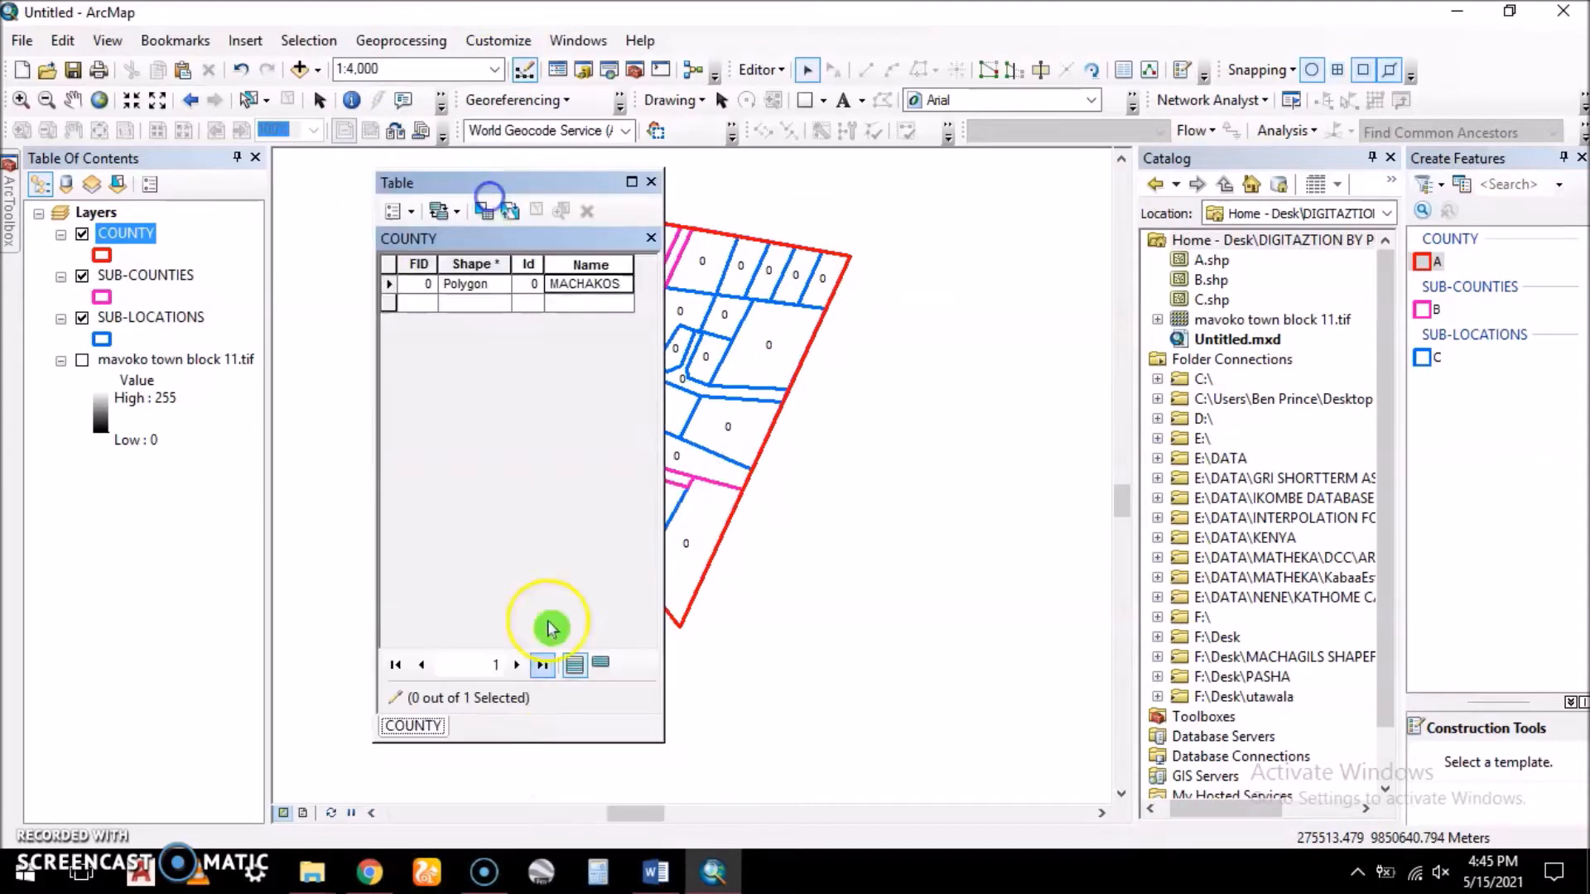
{"action": "left_click_drag", "start_coordinate": [533, 732], "coordinate": [533, 596]}
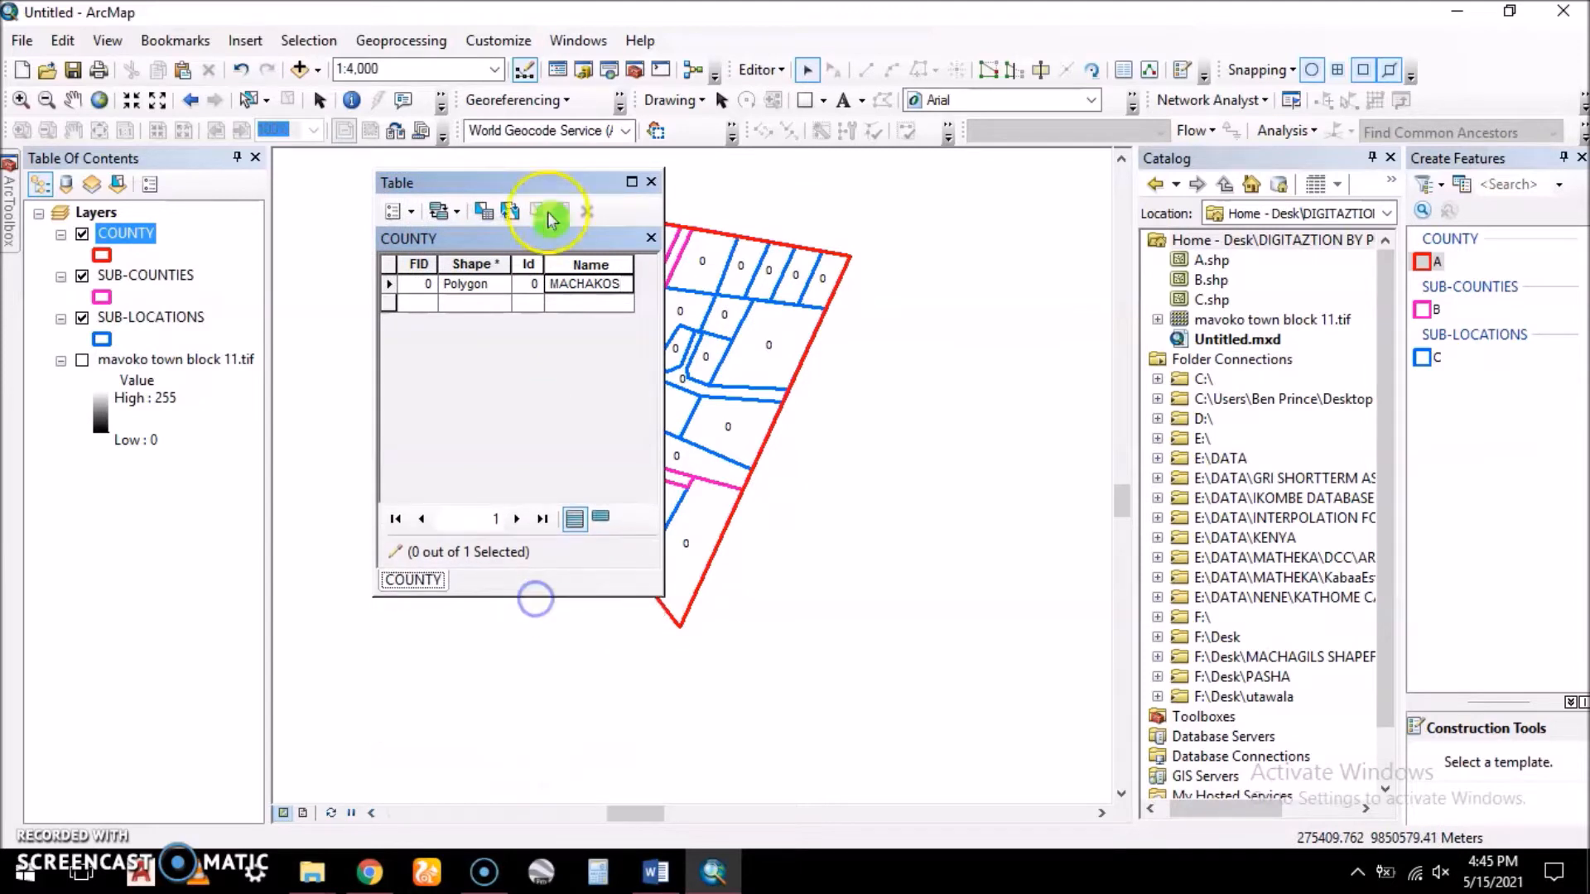
{"action": "left_click_drag", "start_coordinate": [525, 184], "coordinate": [438, 175]}
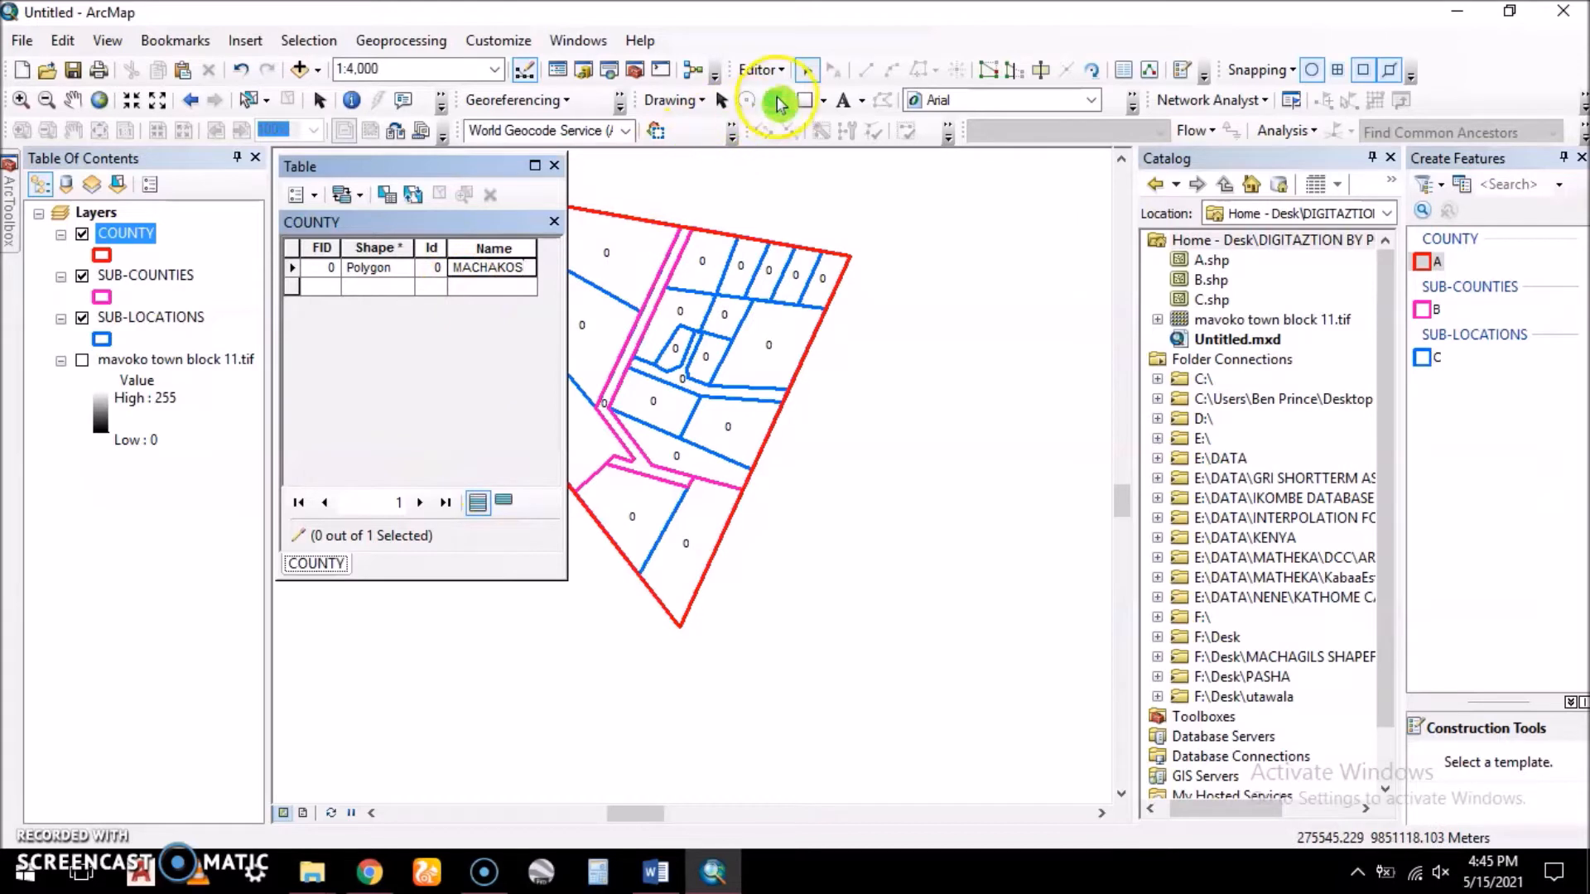
- Save the edits made to the COUNTY layer and close its attribute table
{"action": "left_click", "coordinate": [774, 70]}
{"action": "left_click", "coordinate": [795, 166]}
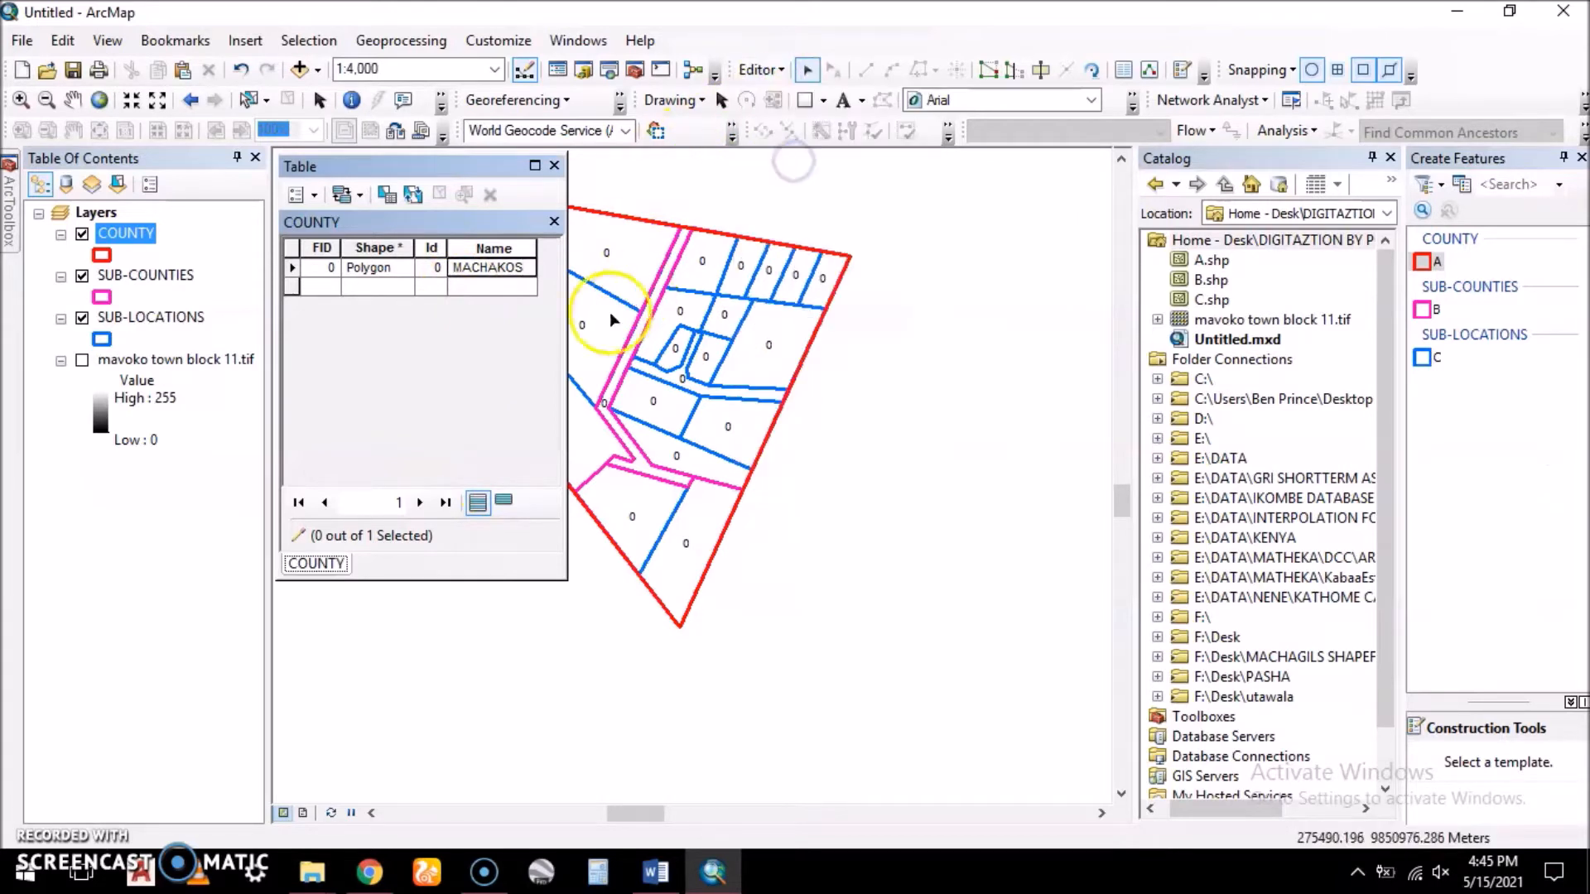
{"action": "left_click", "coordinate": [556, 167]}
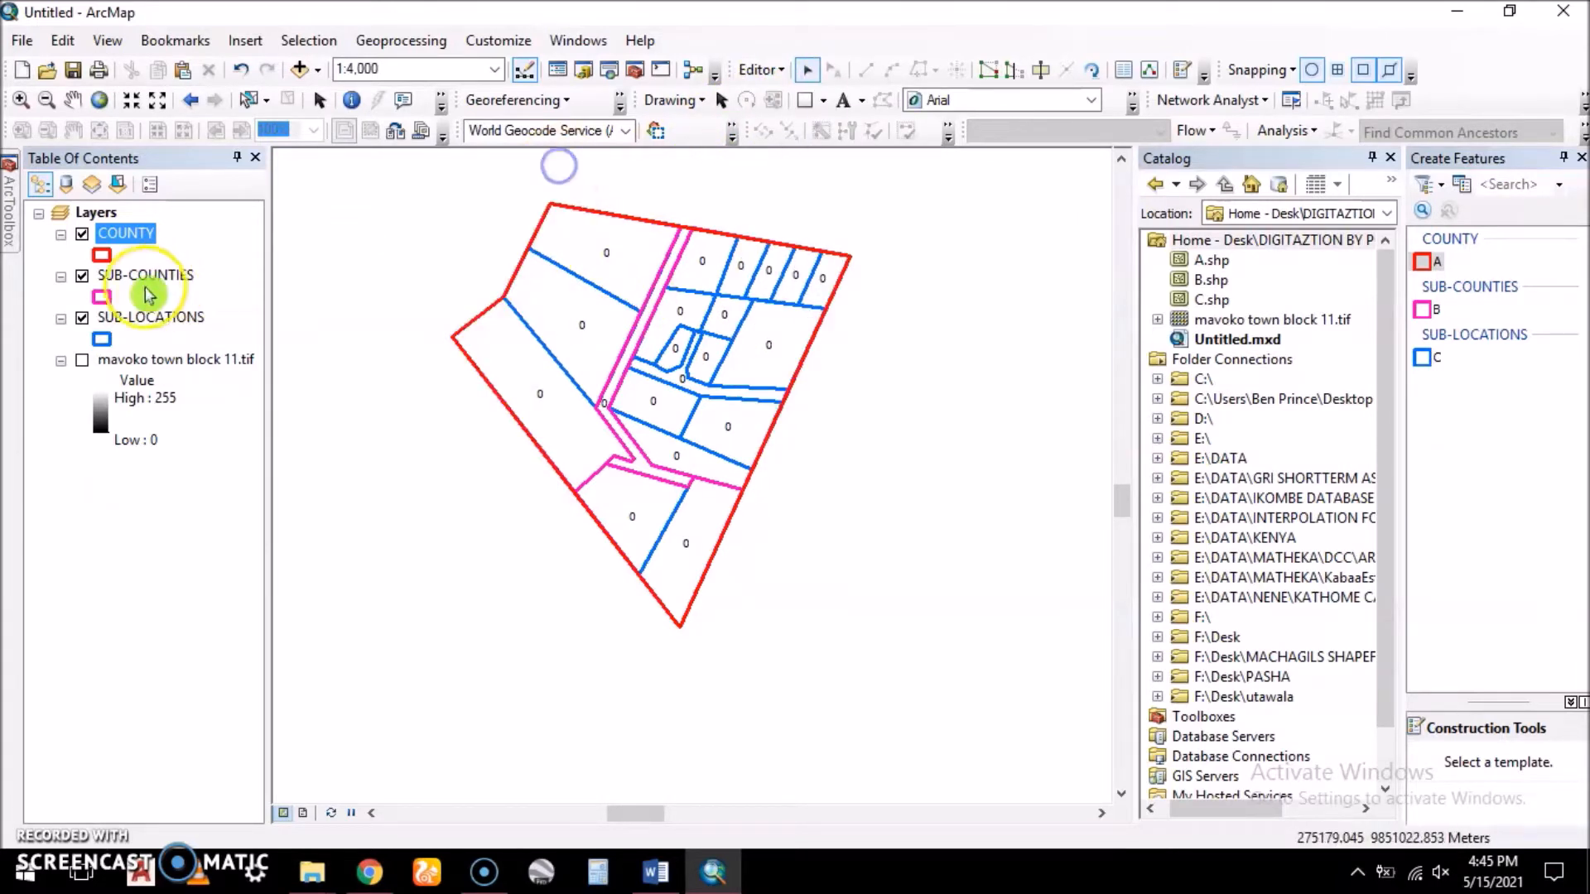
- Turn on feature labels for the COUNTY layer and set the label field to Name
{"action": "right_click", "coordinate": [124, 234]}
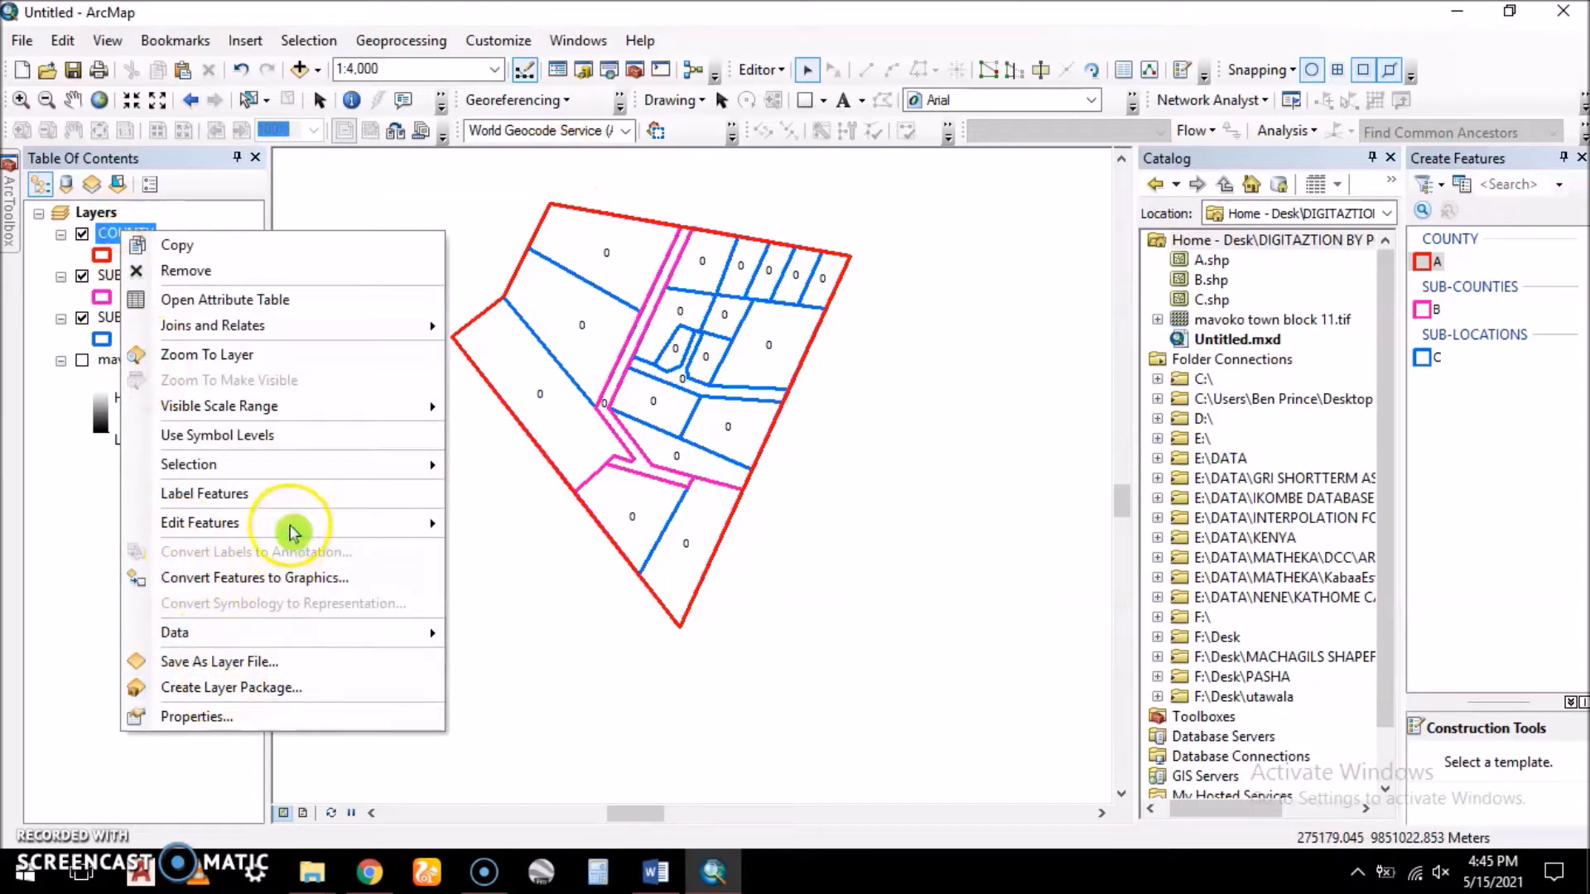
{"action": "left_click", "coordinate": [301, 494]}
{"action": "left_click", "coordinate": [137, 232]}
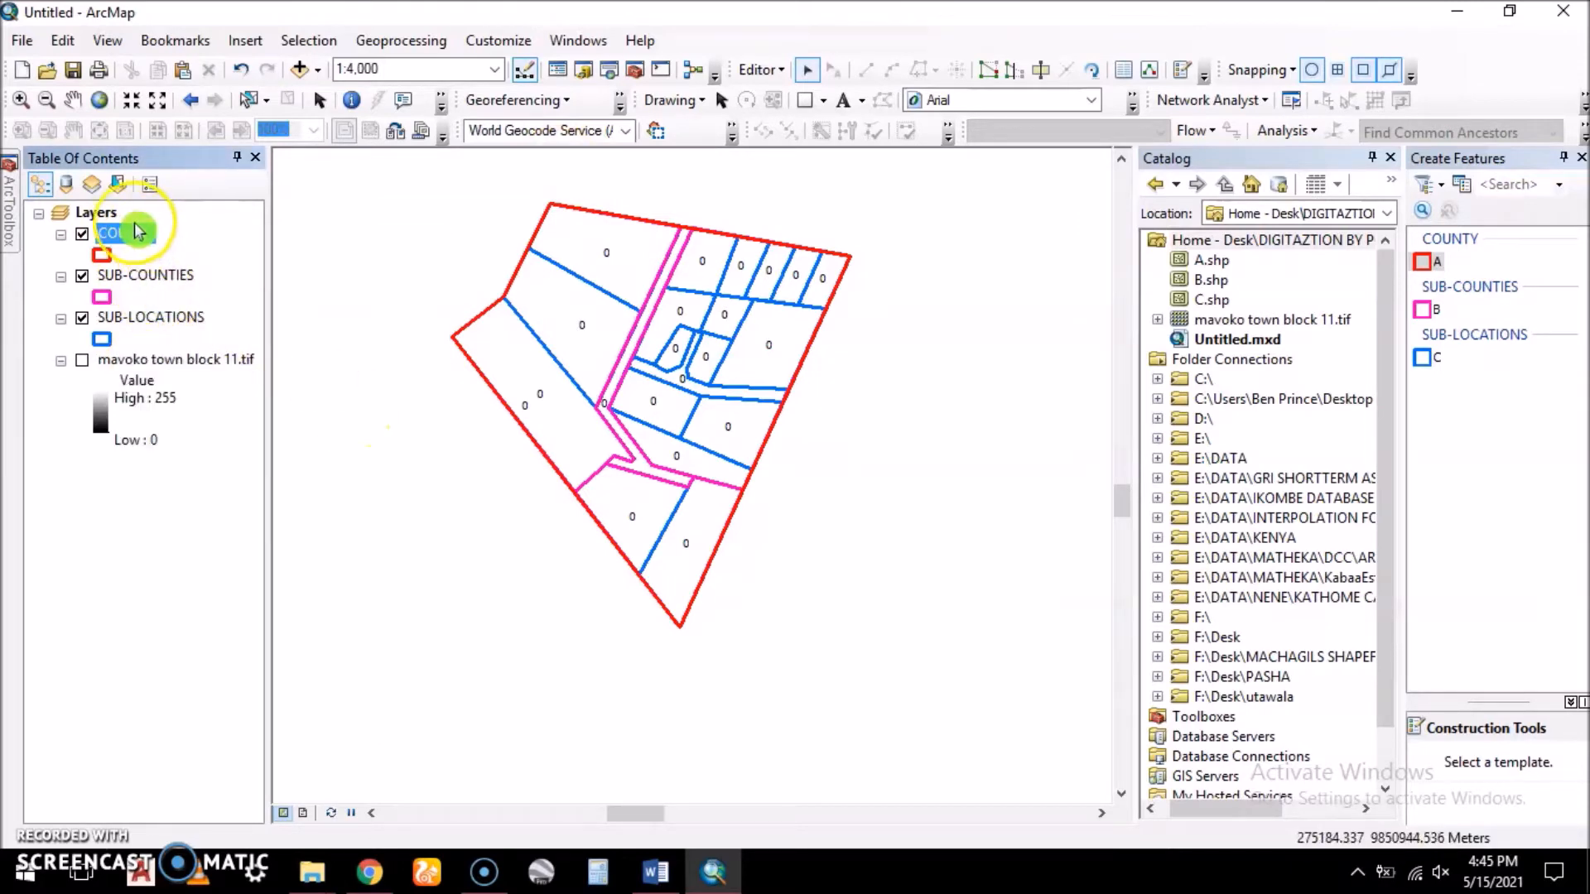
{"action": "right_click", "coordinate": [130, 234]}
{"action": "left_click", "coordinate": [256, 708]}
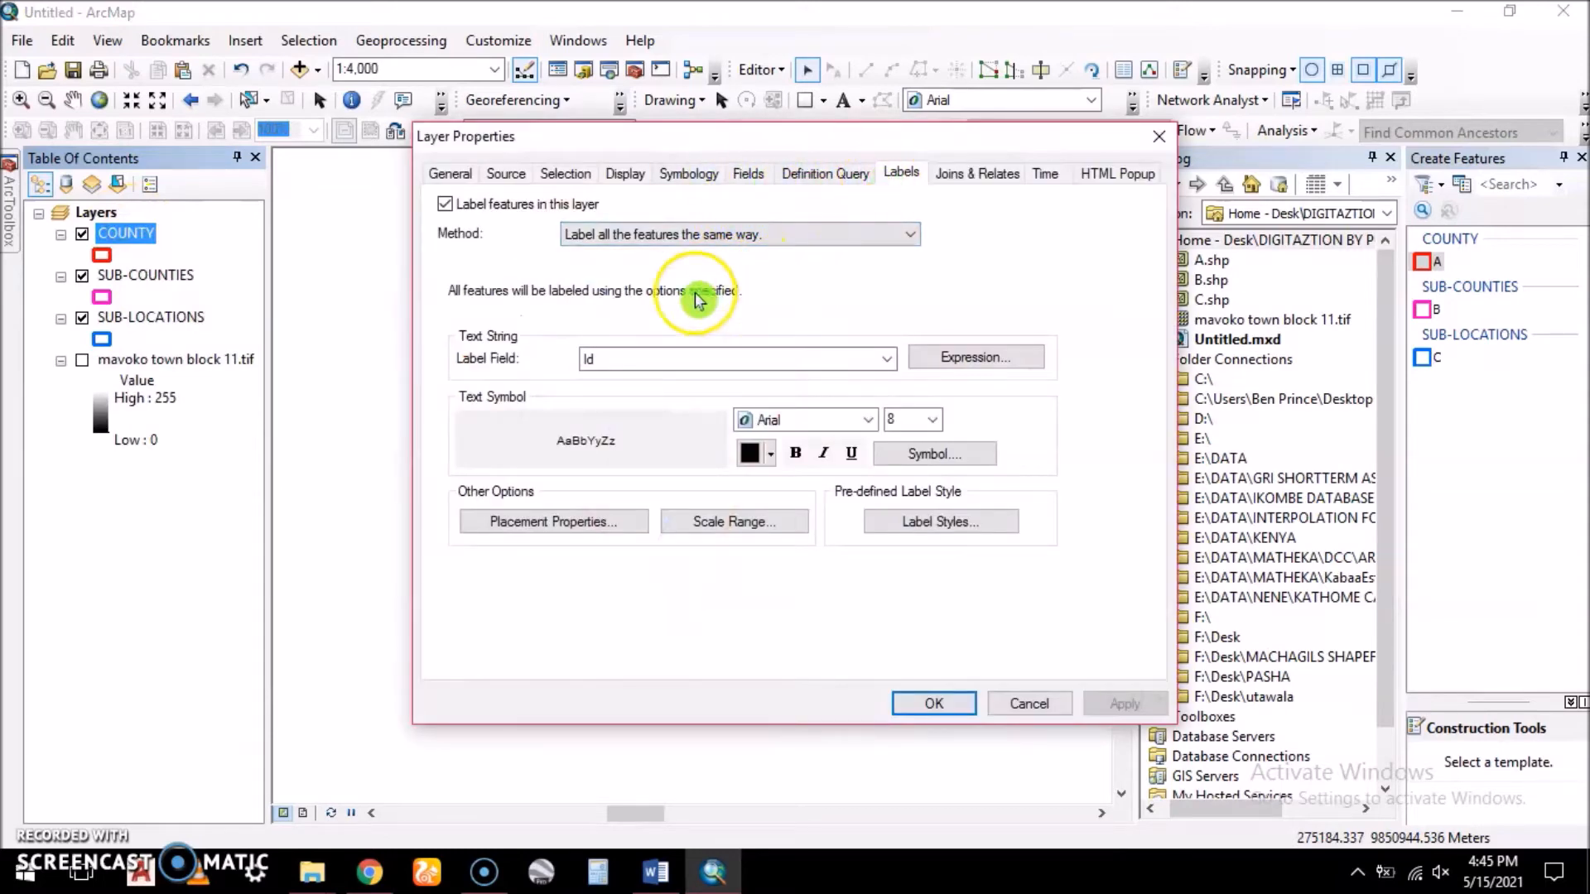
{"action": "left_click", "coordinate": [885, 359]}
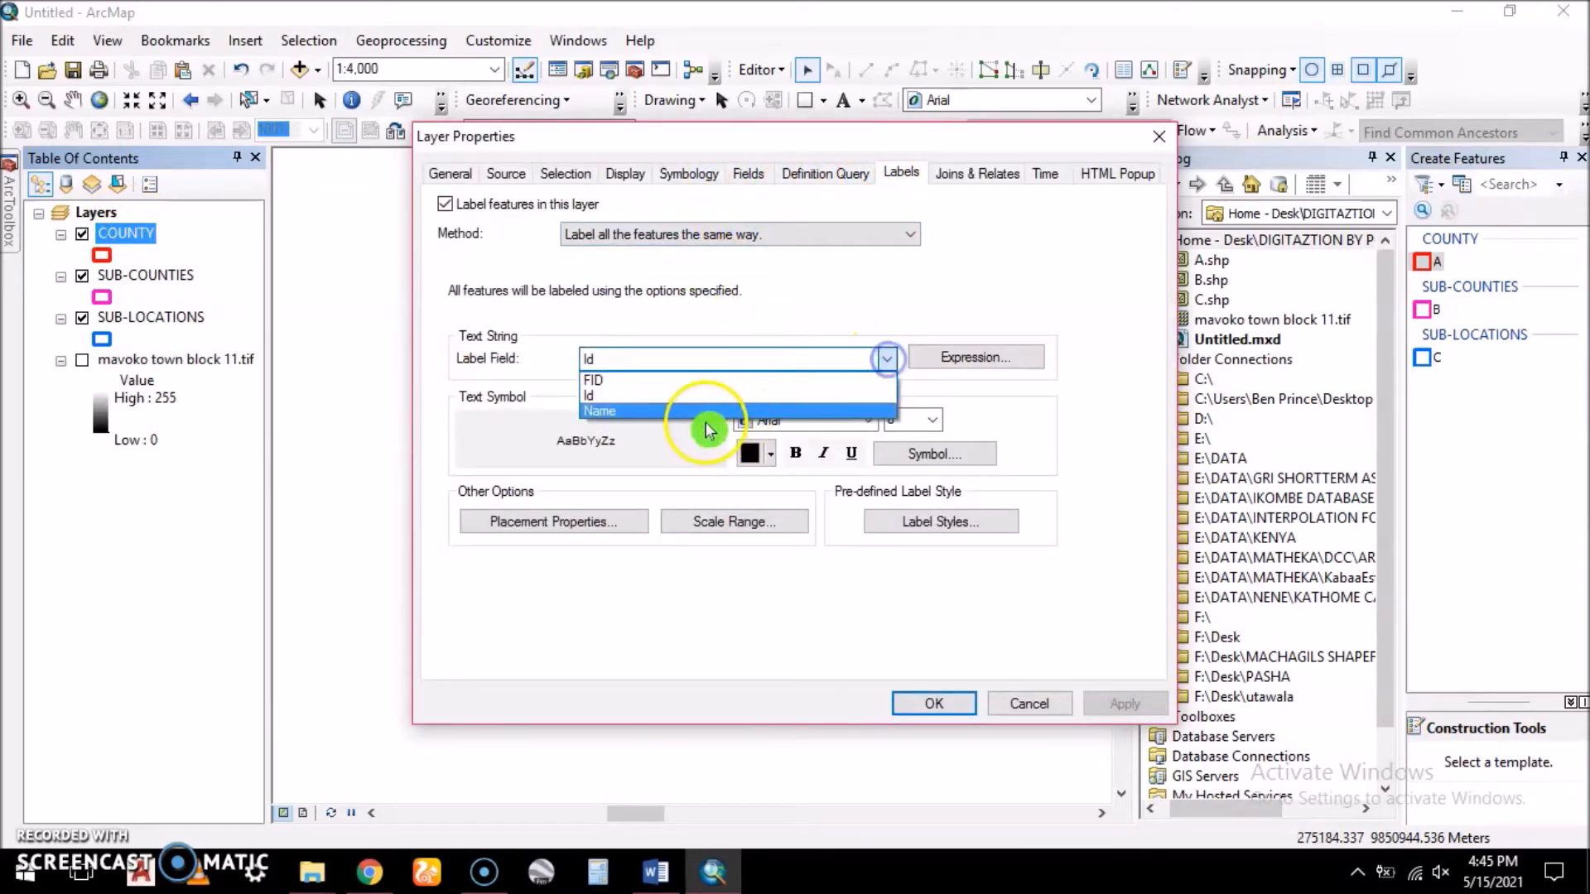
{"action": "left_click", "coordinate": [662, 410]}
- Format the COUNTY labels as bold red Arial at size 14 and apply the label settings
{"action": "left_click", "coordinate": [795, 455]}
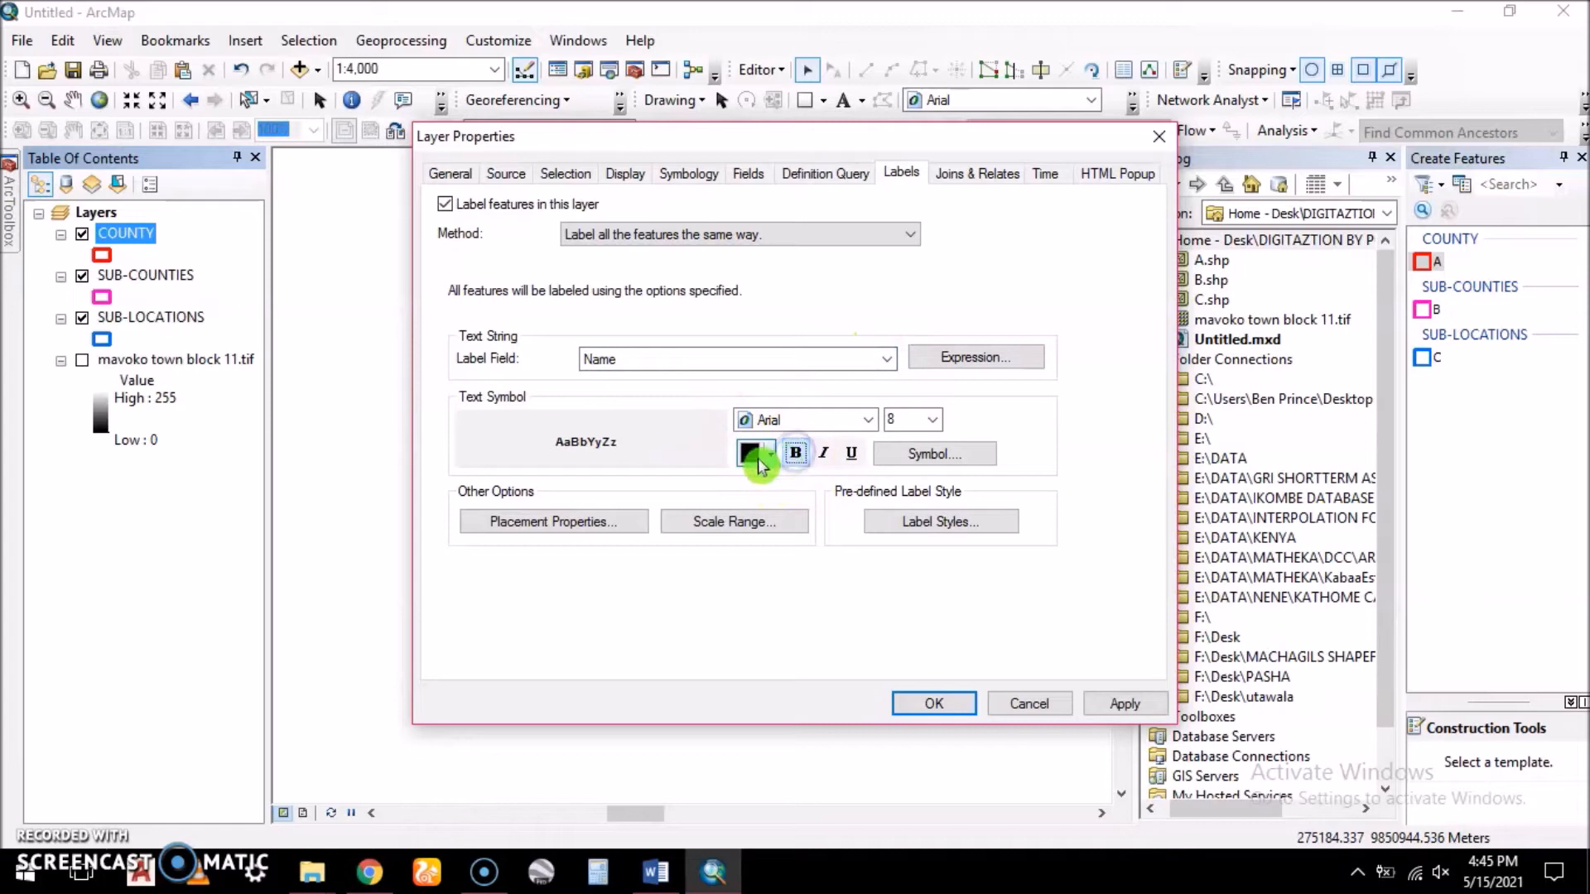
{"action": "left_click", "coordinate": [755, 460]}
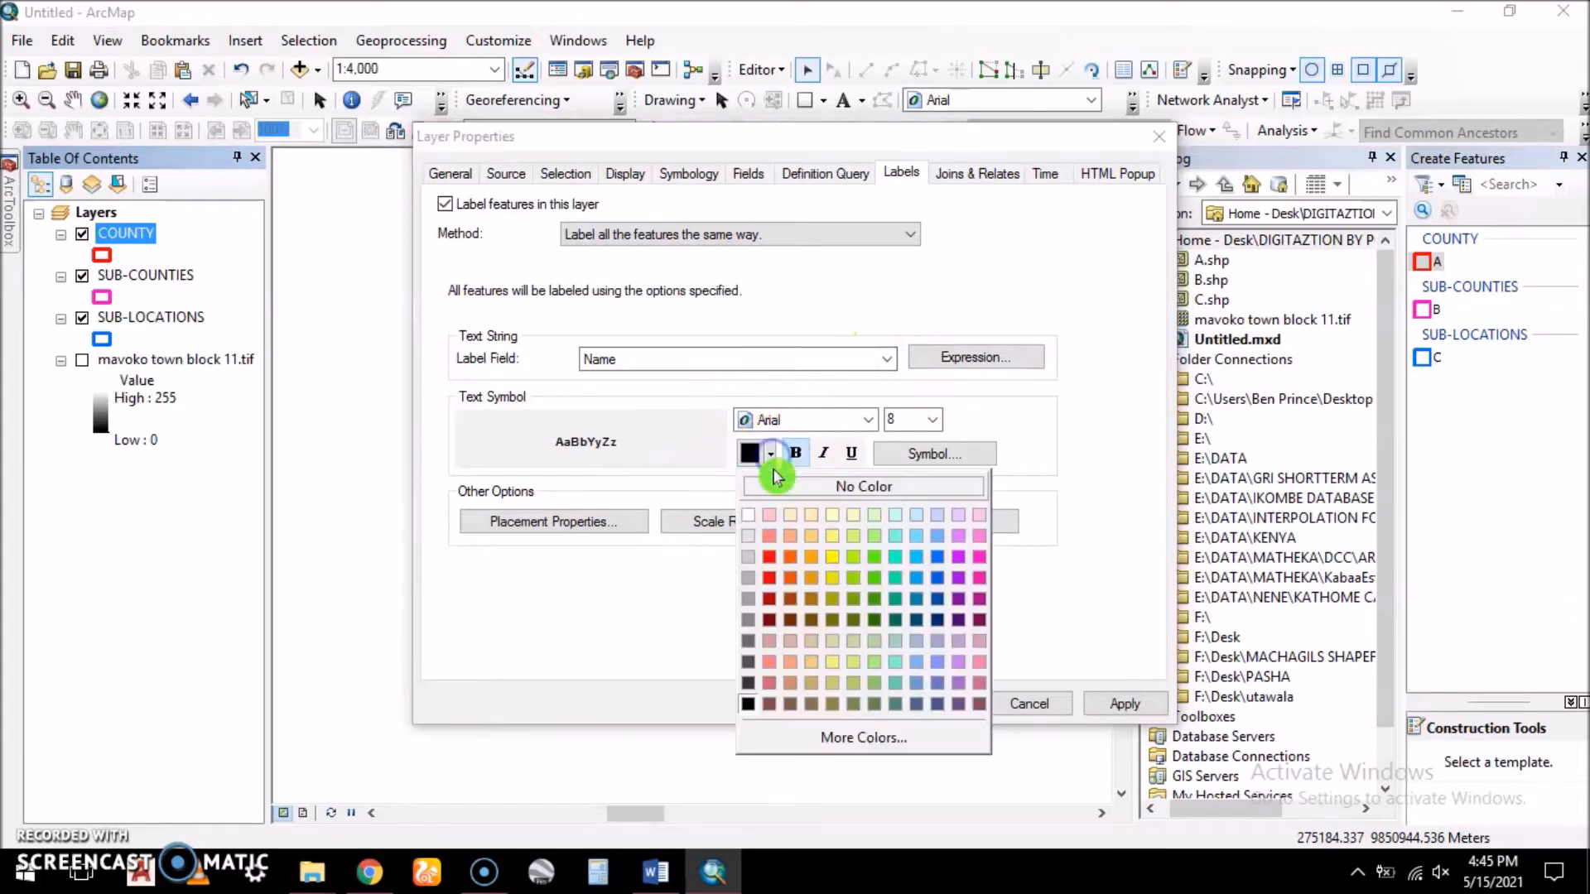
{"action": "left_click", "coordinate": [771, 558]}
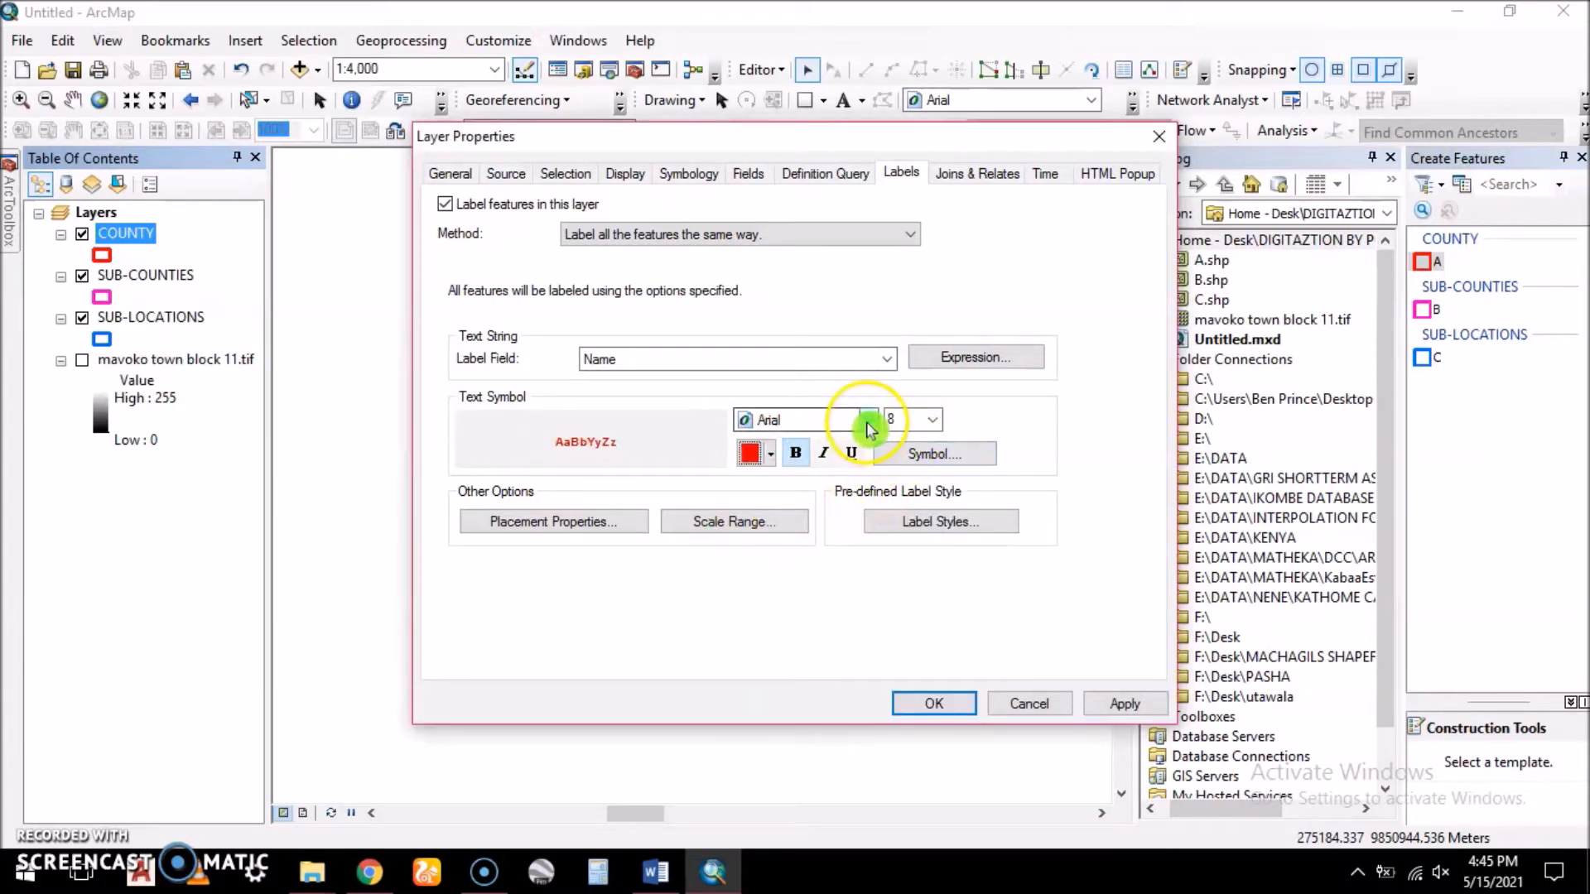
{"action": "left_click", "coordinate": [933, 420]}
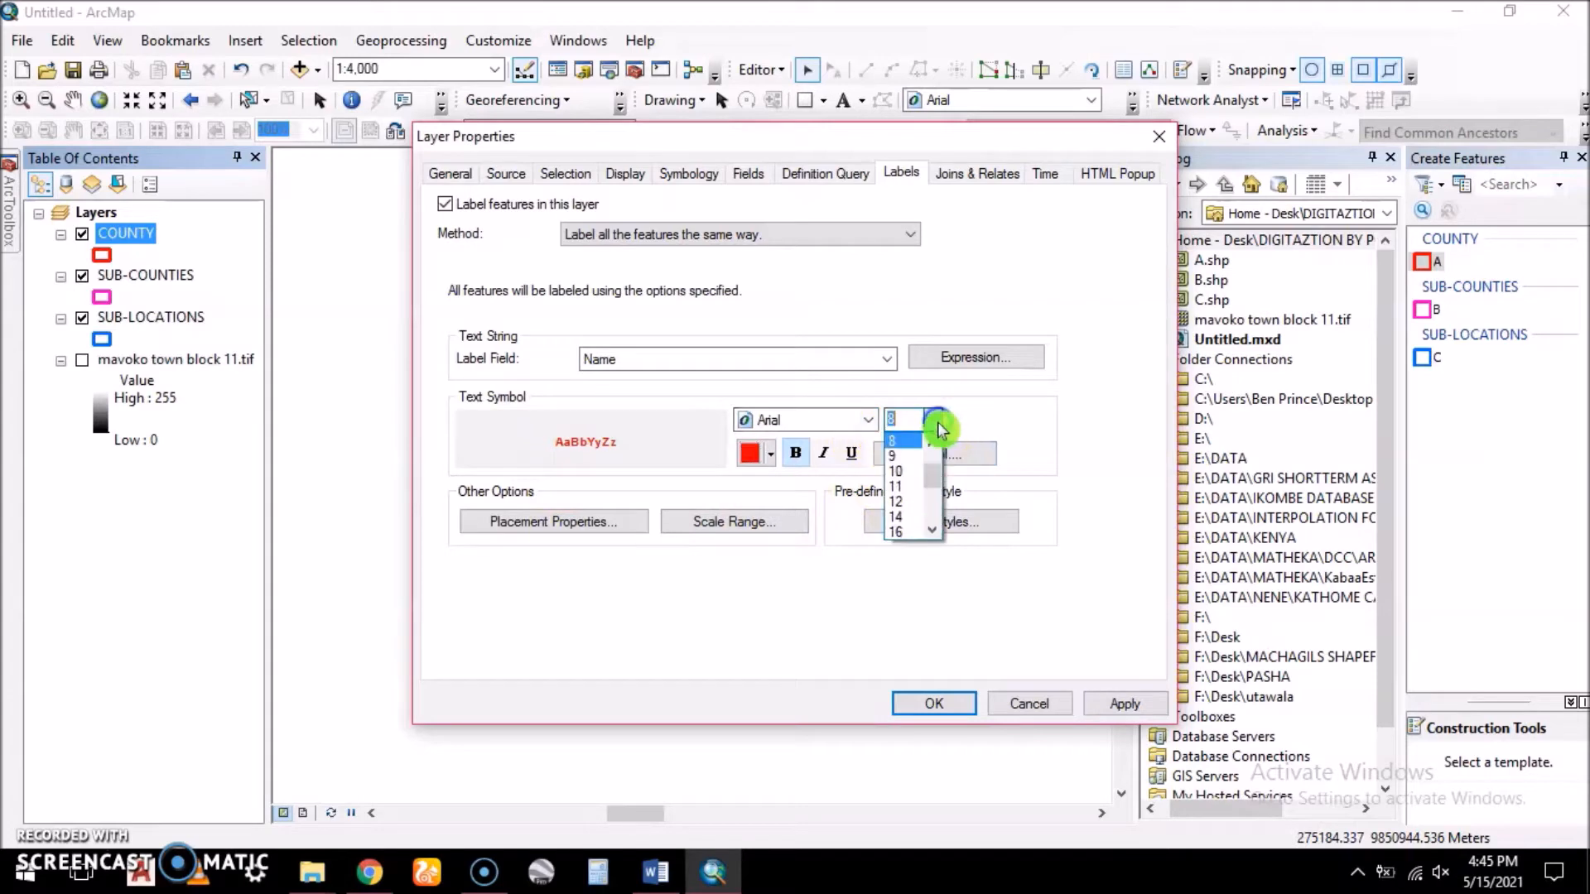
{"action": "left_click", "coordinate": [897, 517]}
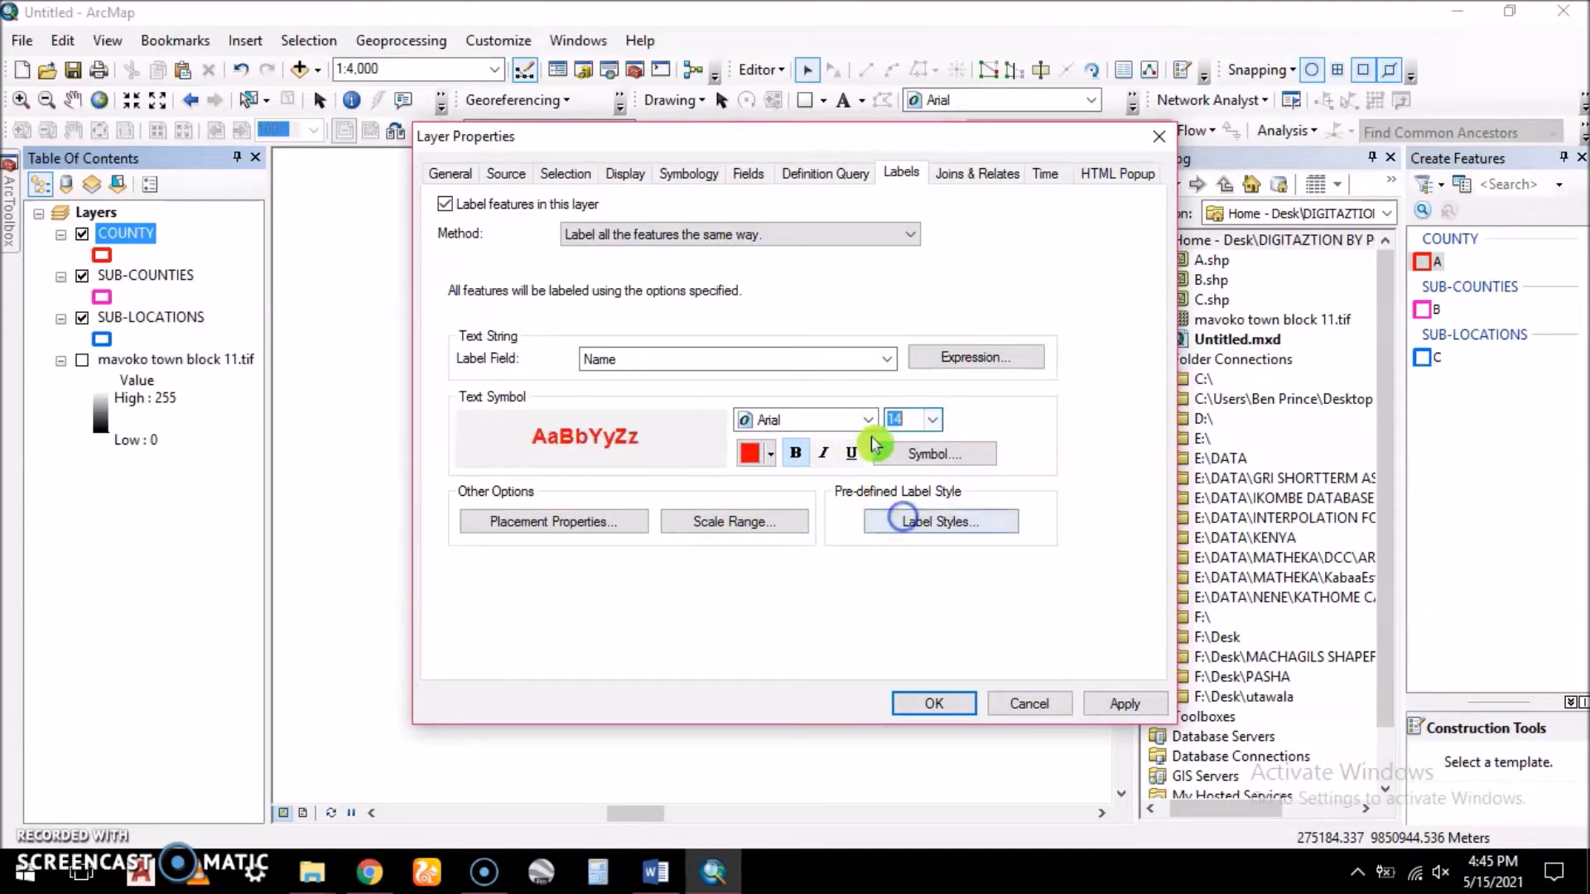
{"action": "left_click", "coordinate": [1124, 703]}
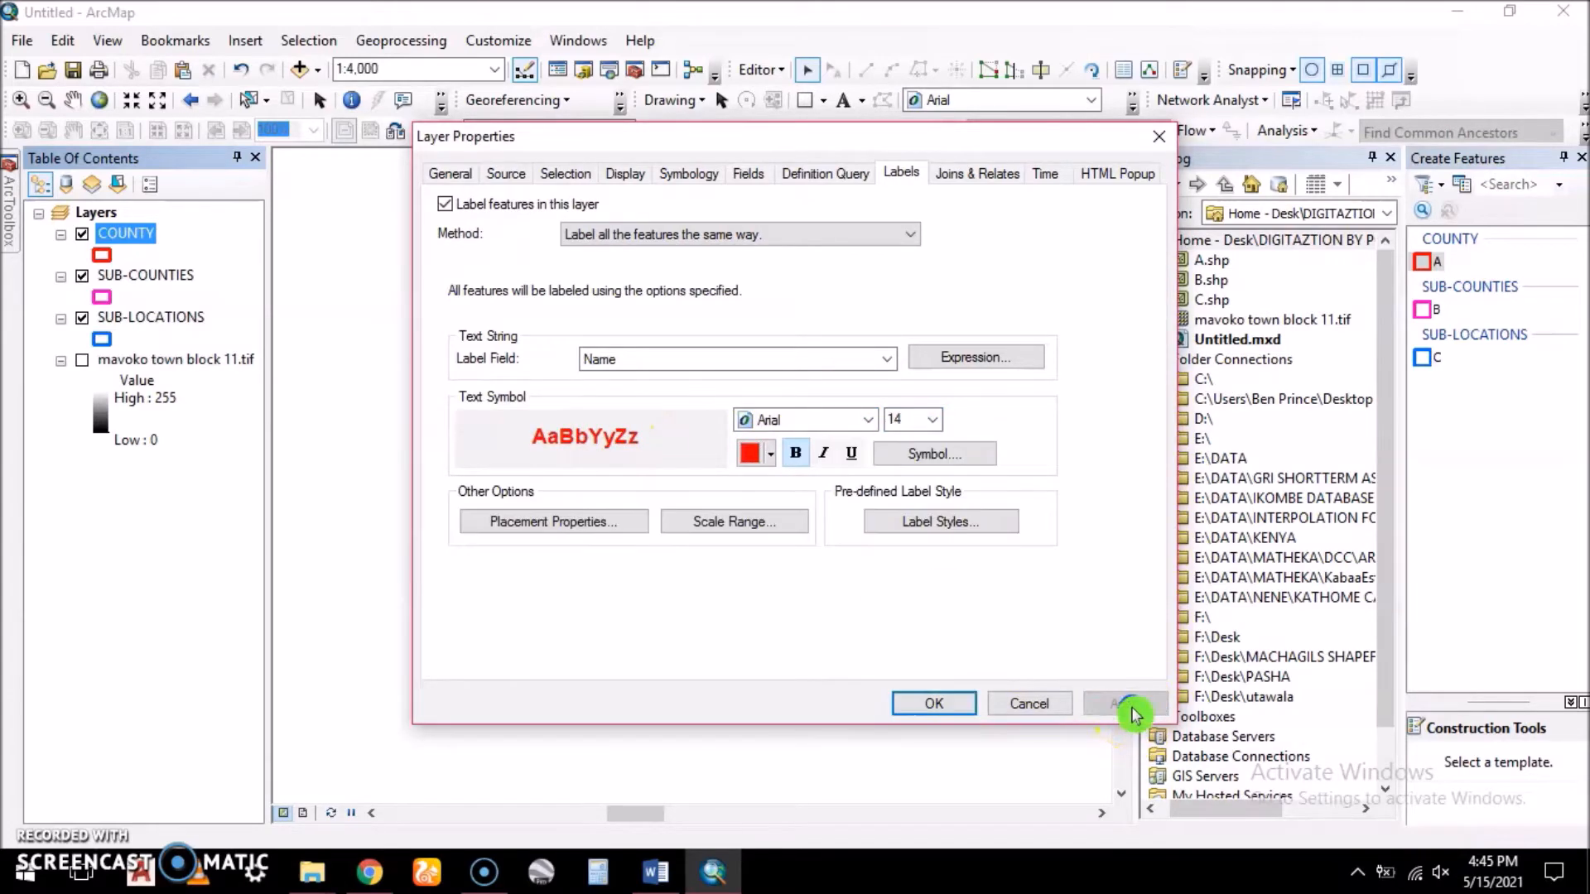
{"action": "left_click", "coordinate": [934, 703]}
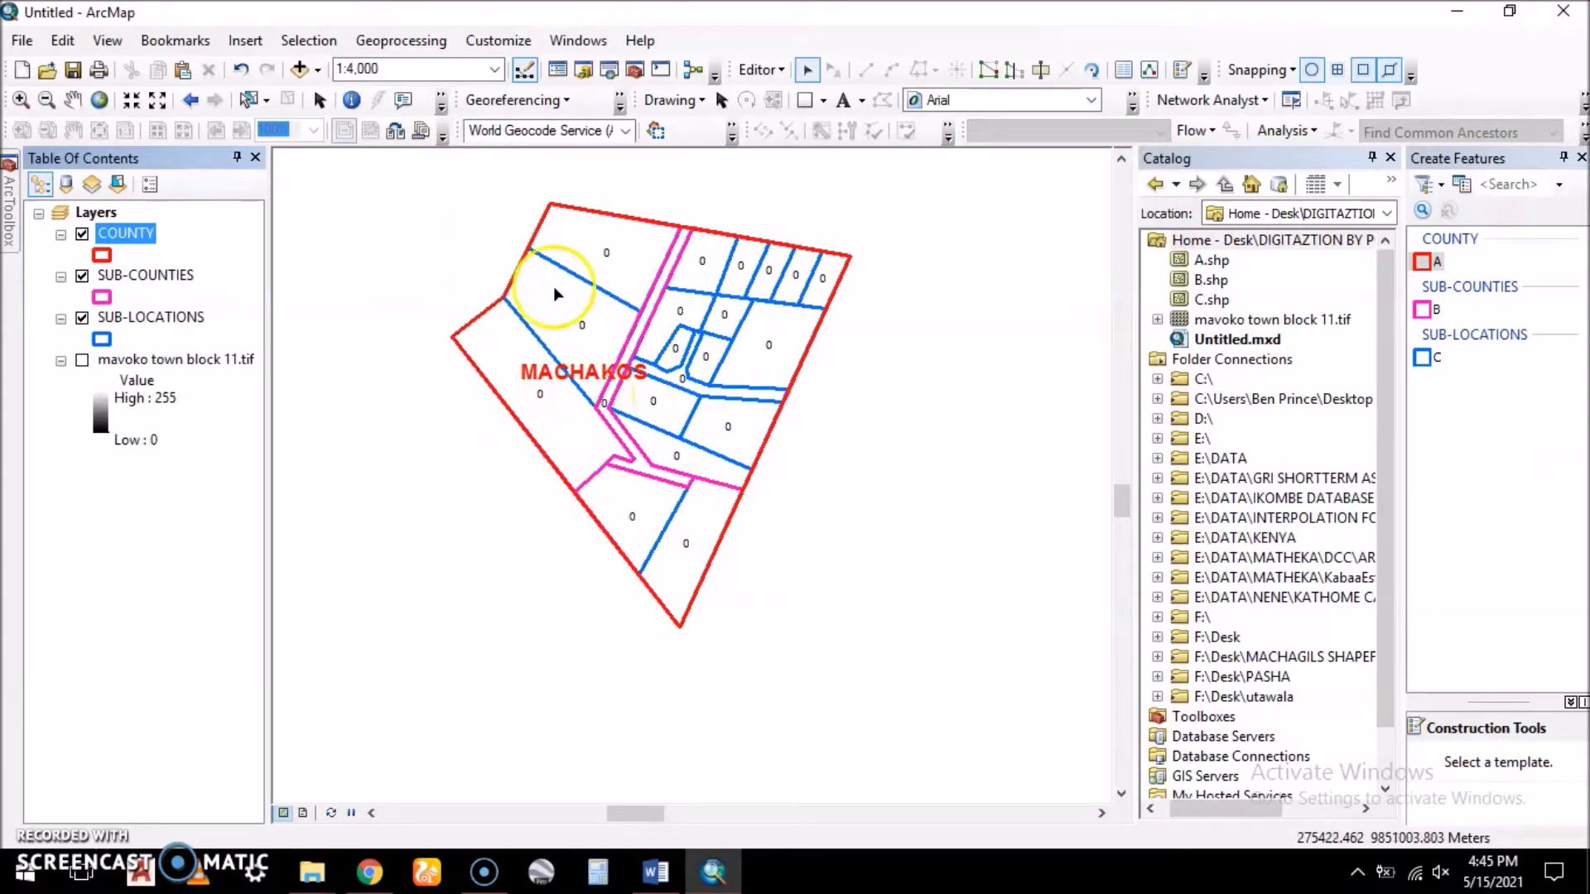
- Toggle the COUNTY layer off and on to check its outline and label on the map
{"action": "left_click", "coordinate": [83, 235]}
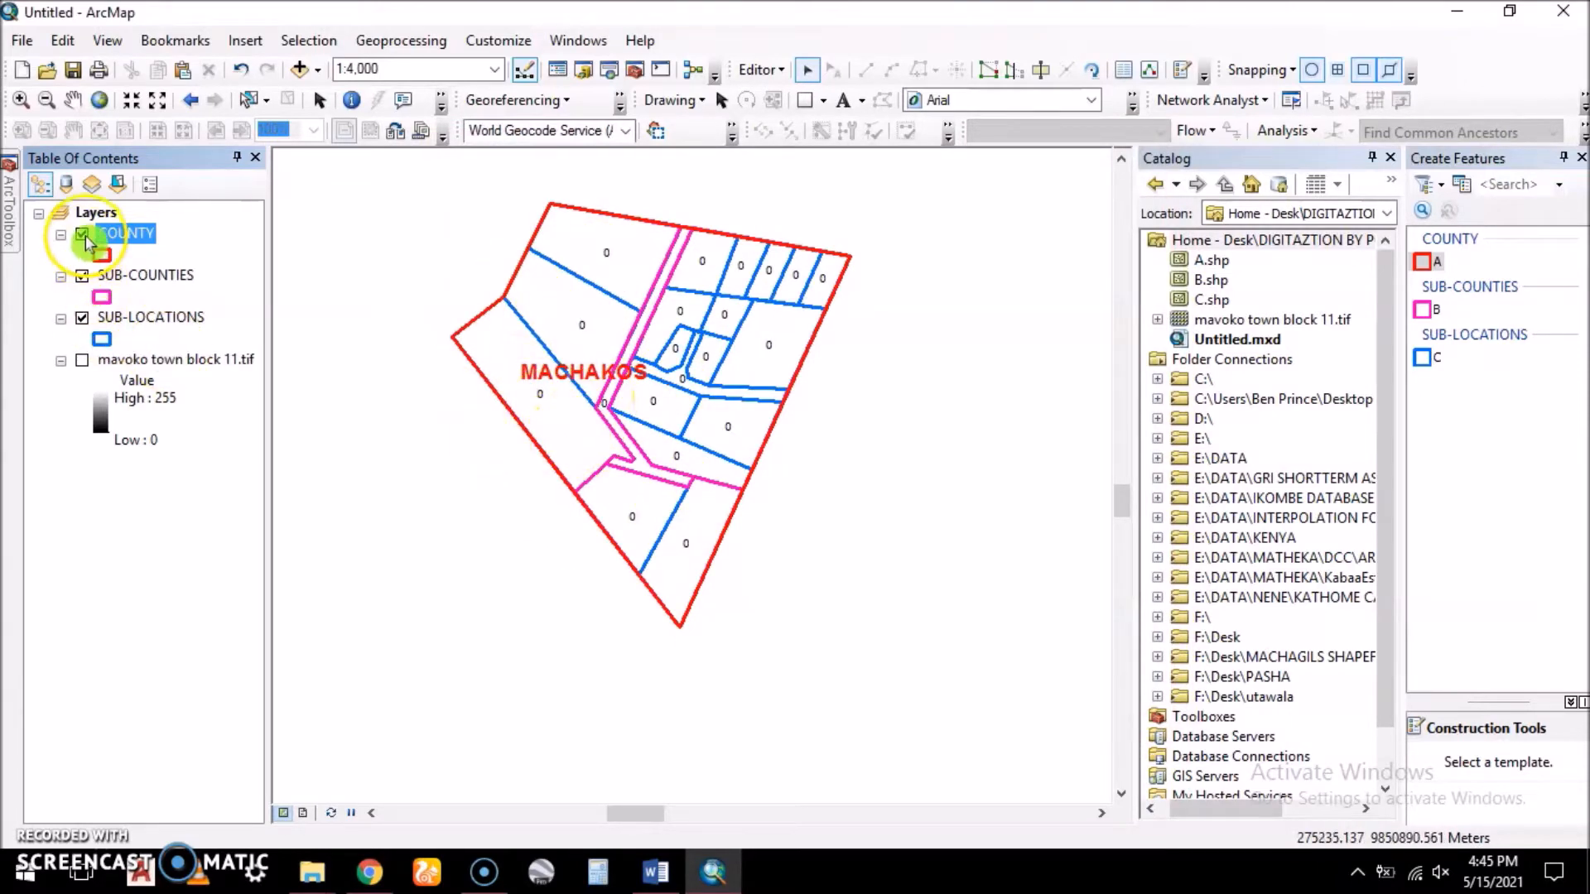
{"action": "left_click", "coordinate": [84, 237]}
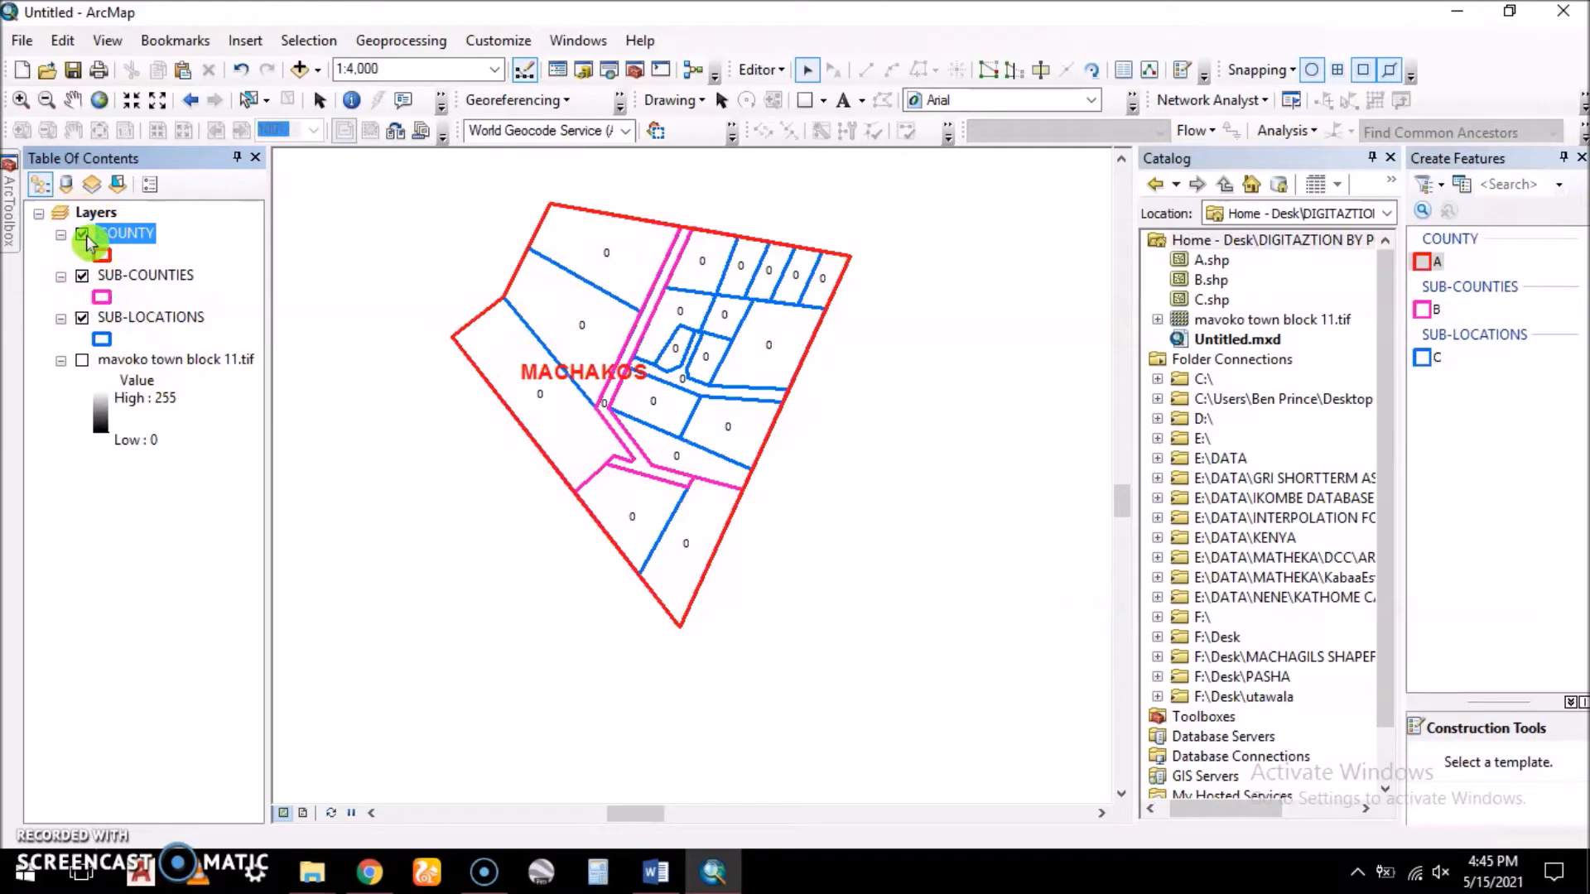
{"action": "left_click", "coordinate": [82, 237]}
{"action": "left_click", "coordinate": [85, 238]}
- Open the SUB-COUNTIES attribute table and move its window away from the western part of the map
{"action": "left_click", "coordinate": [132, 278]}
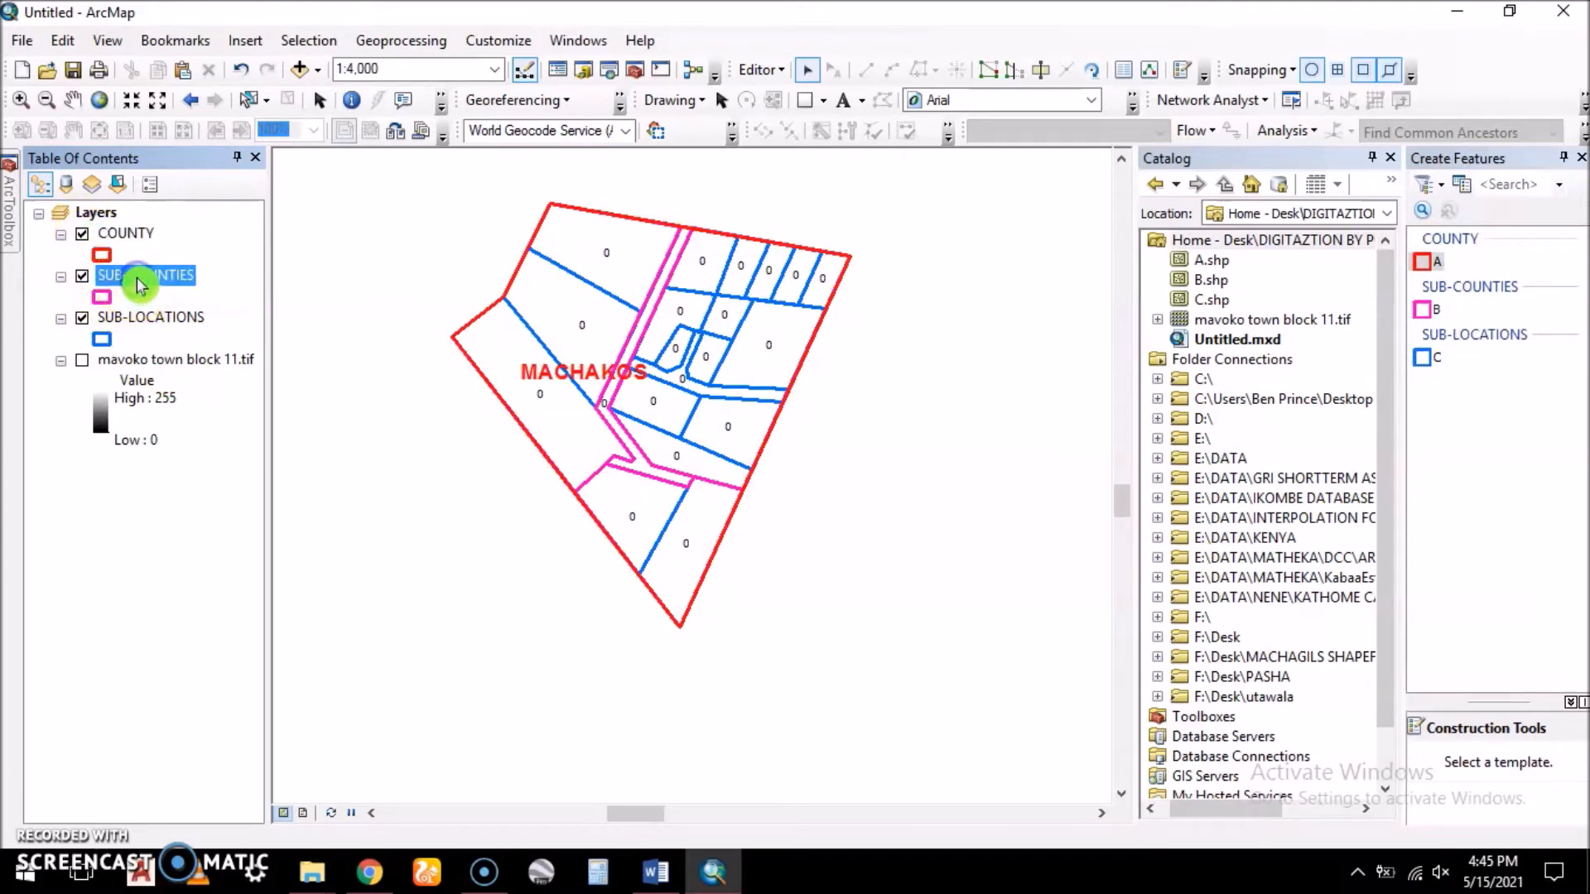
{"action": "right_click", "coordinate": [138, 284]}
{"action": "left_click", "coordinate": [220, 344]}
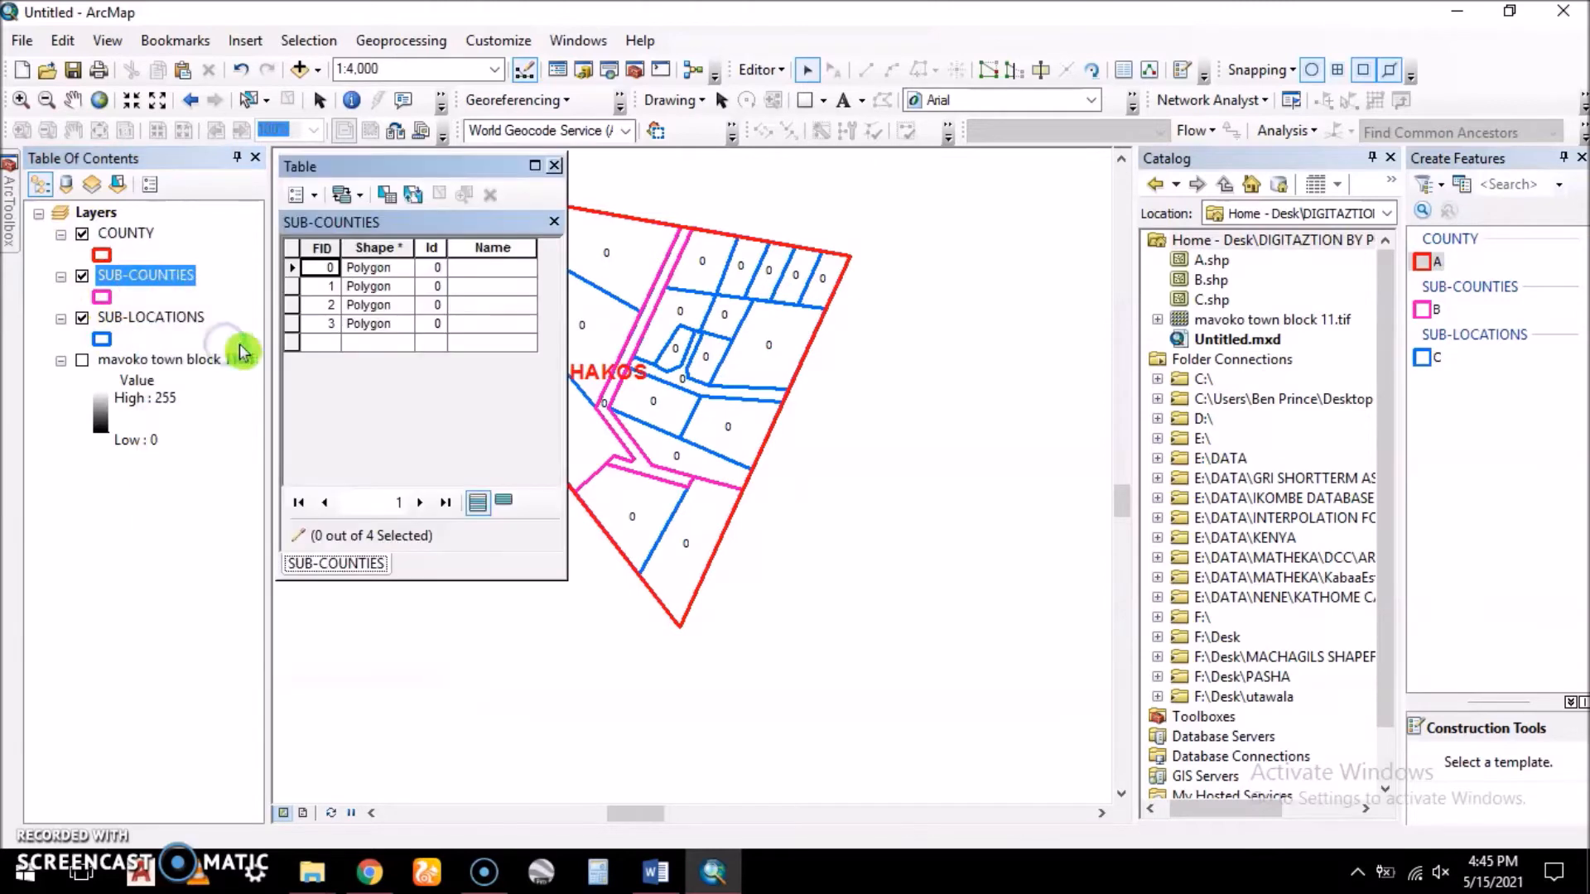
{"action": "left_click_drag", "start_coordinate": [405, 176], "coordinate": [861, 258]}
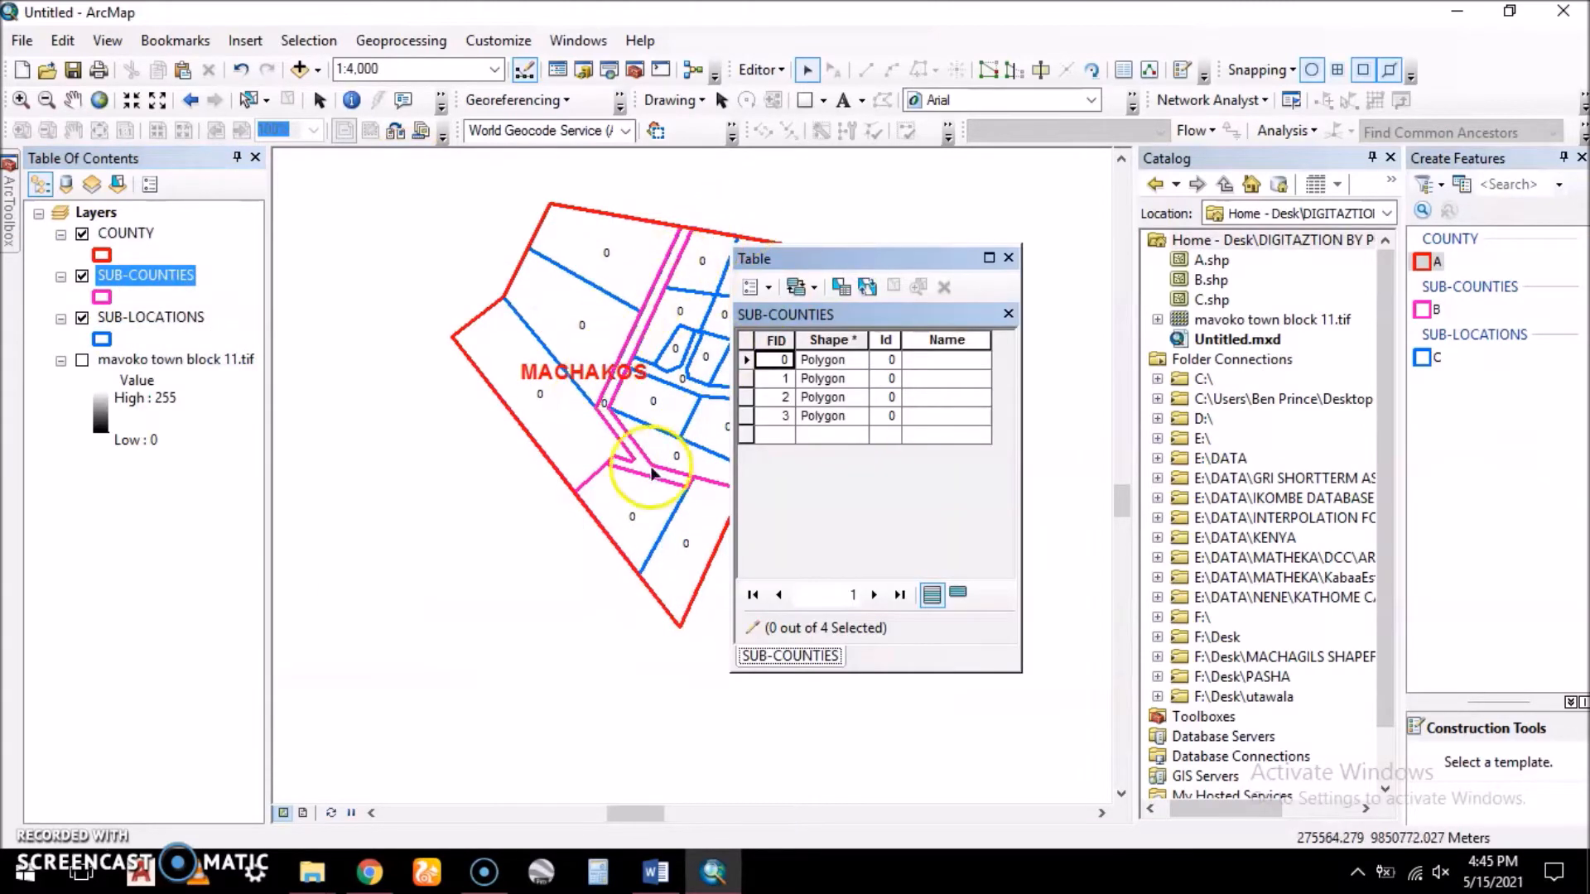
- Name the first two SUB-COUNTIES polygons Mwala (FID 0) and Kathiani (FID 1) in the attribute table
{"action": "left_click", "coordinate": [747, 362]}
{"action": "left_click", "coordinate": [818, 360]}
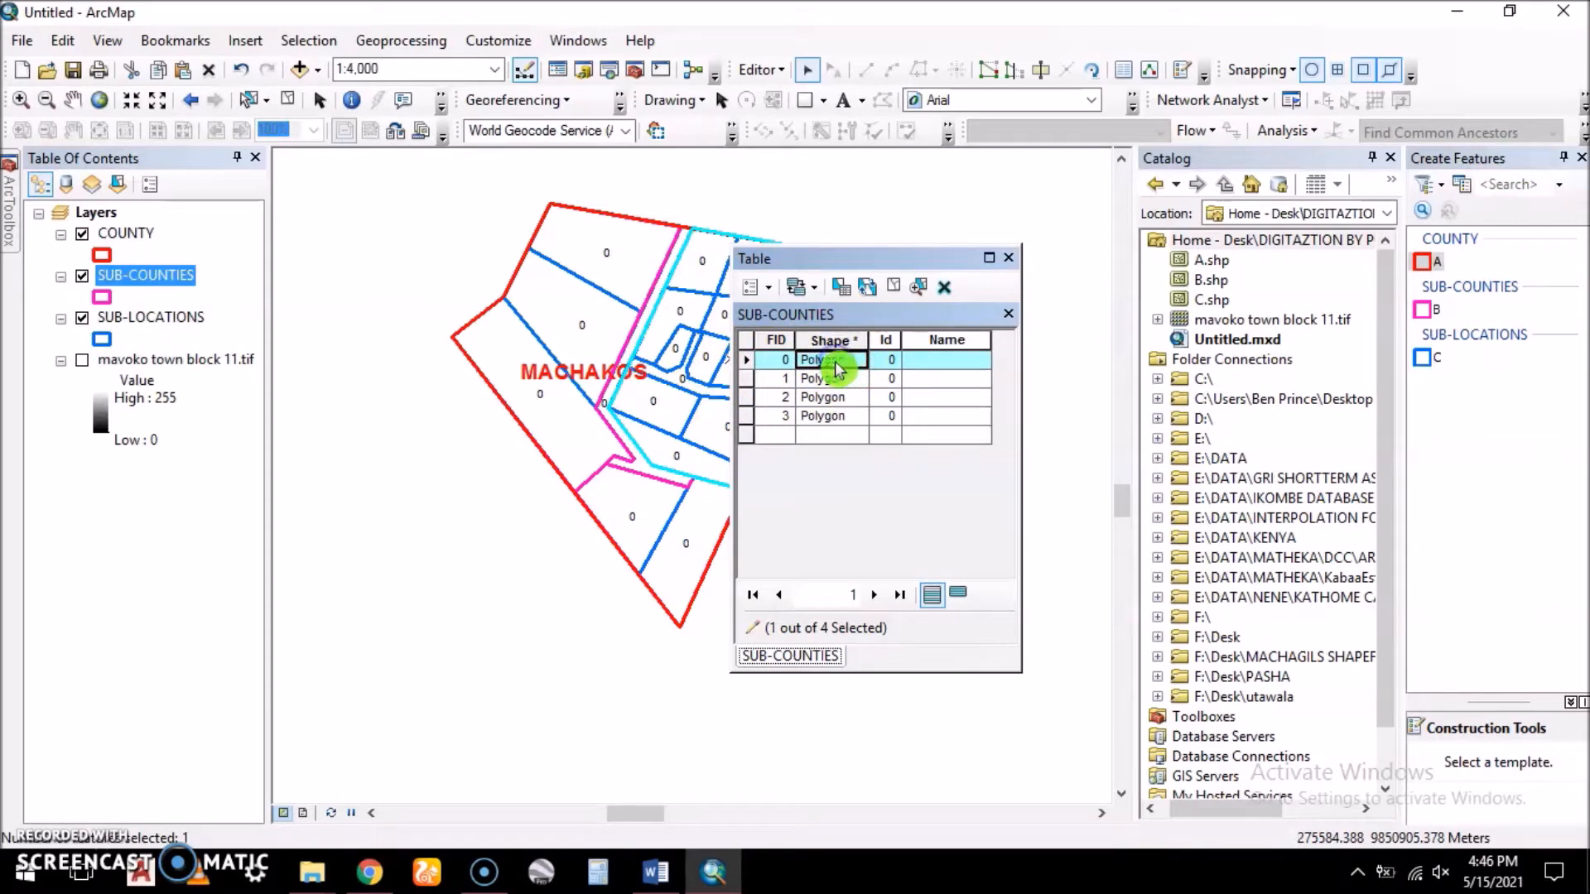
{"action": "left_click", "coordinate": [924, 361]}
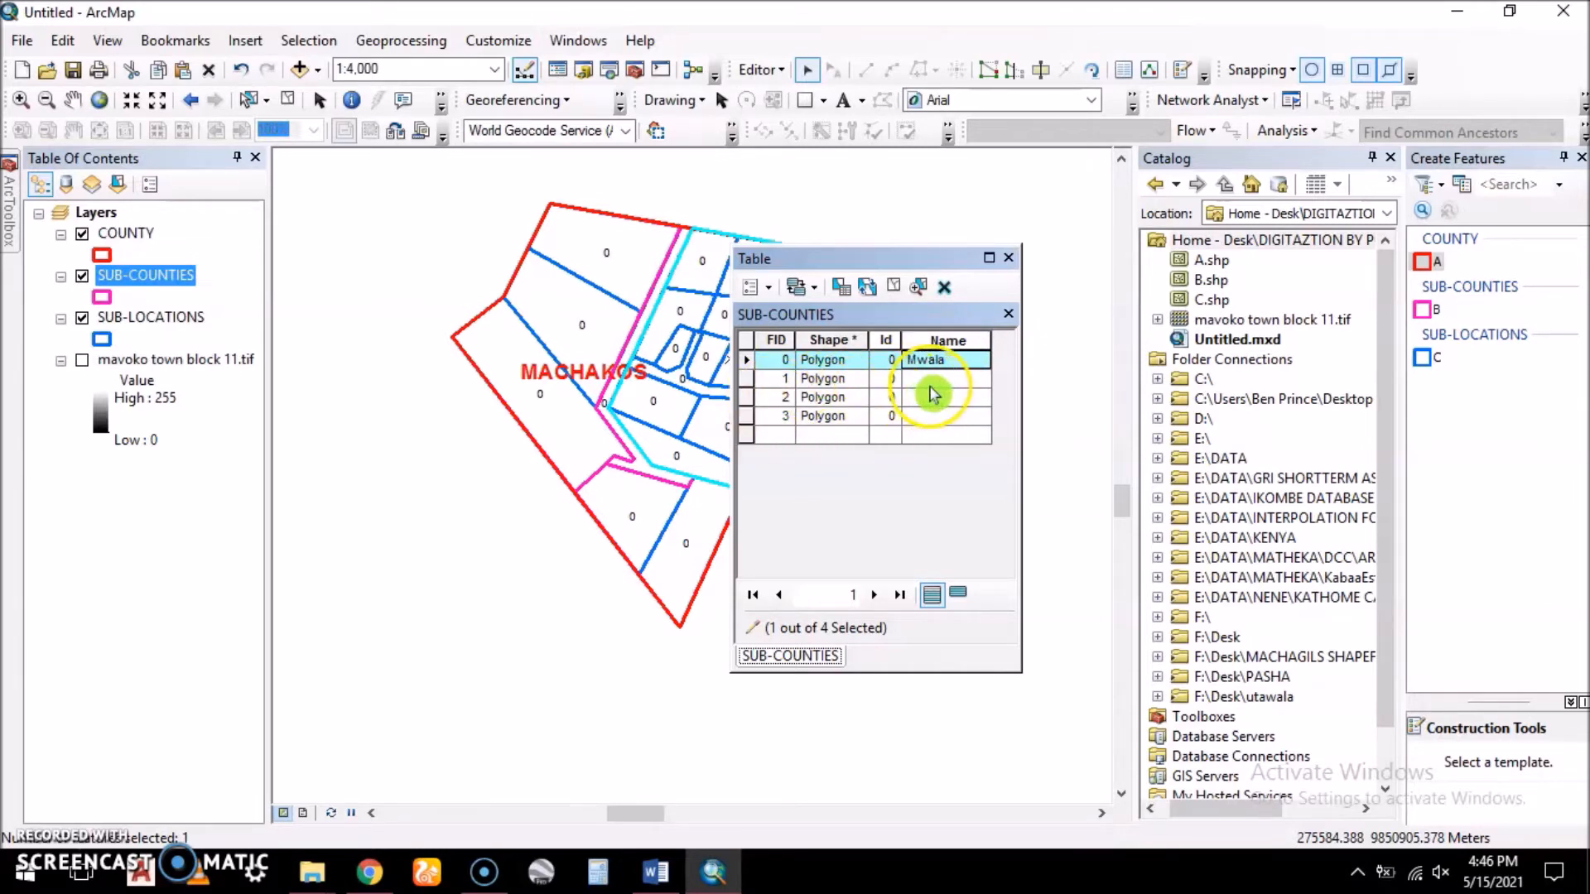
{"action": "left_click", "coordinate": [748, 380]}
{"action": "left_click", "coordinate": [929, 381]}
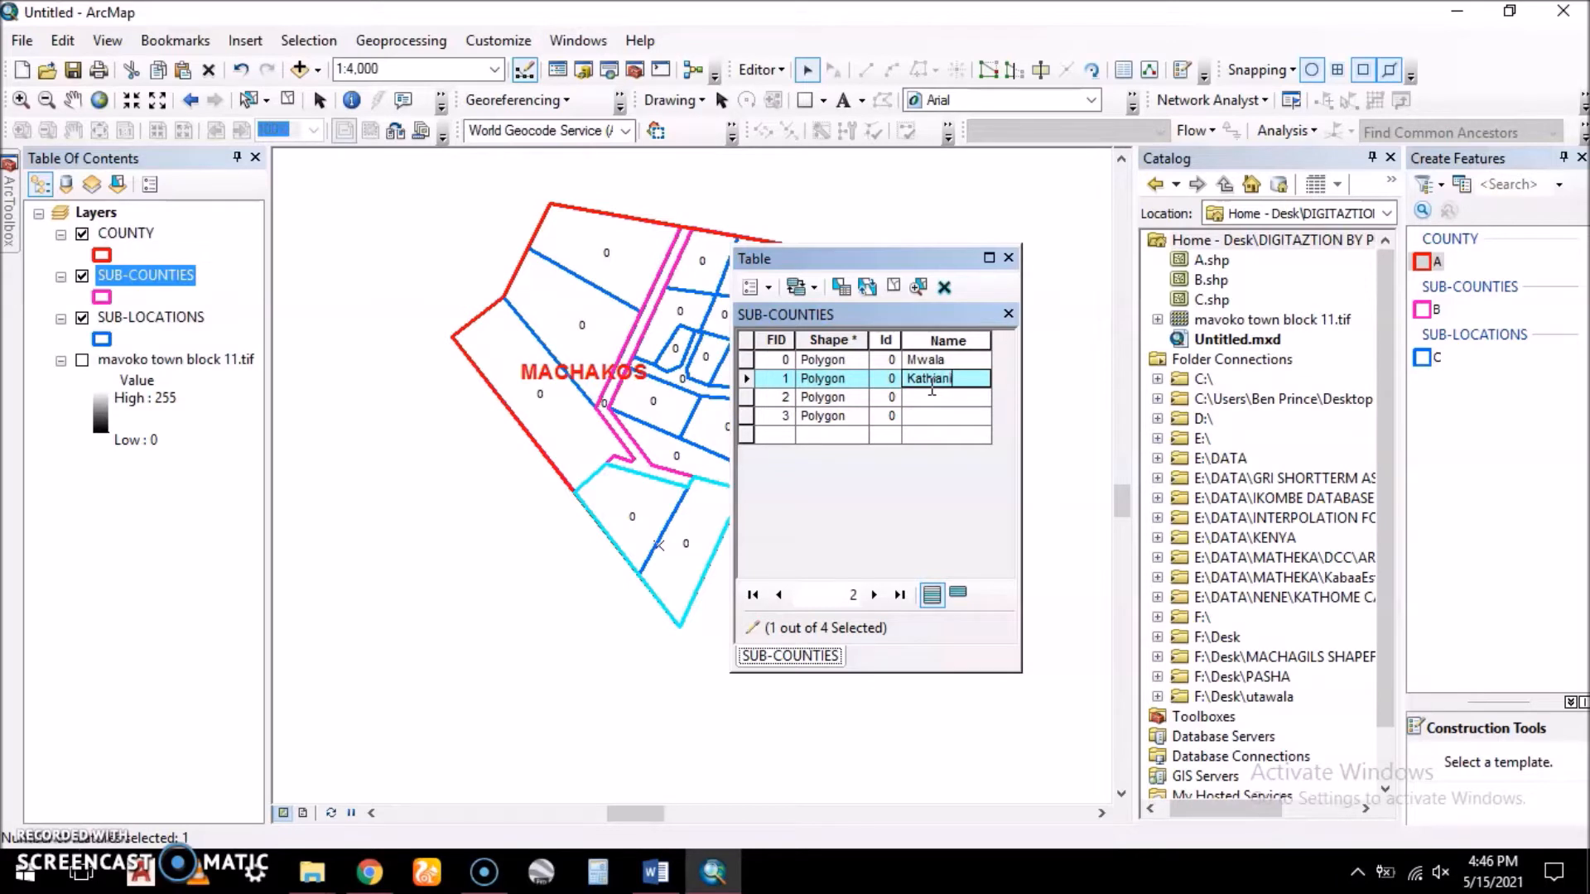
- Name the remaining SUB-COUNTIES polygons Road (FID 2) and Matungulu (FID 3) in the attribute table
{"action": "left_click", "coordinate": [748, 399]}
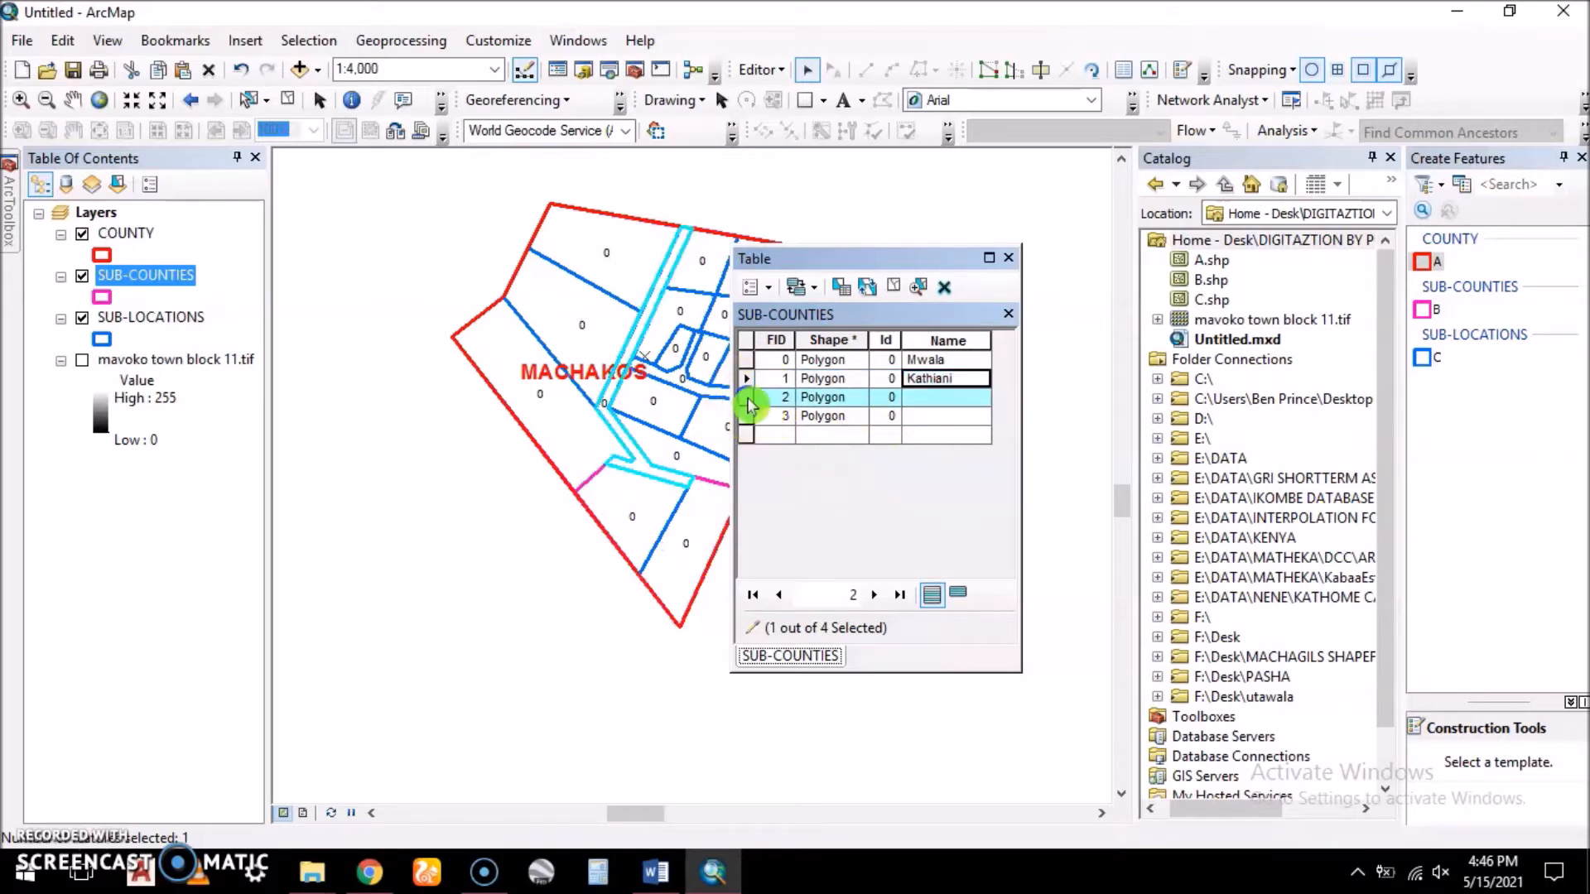
{"action": "left_click", "coordinate": [947, 399]}
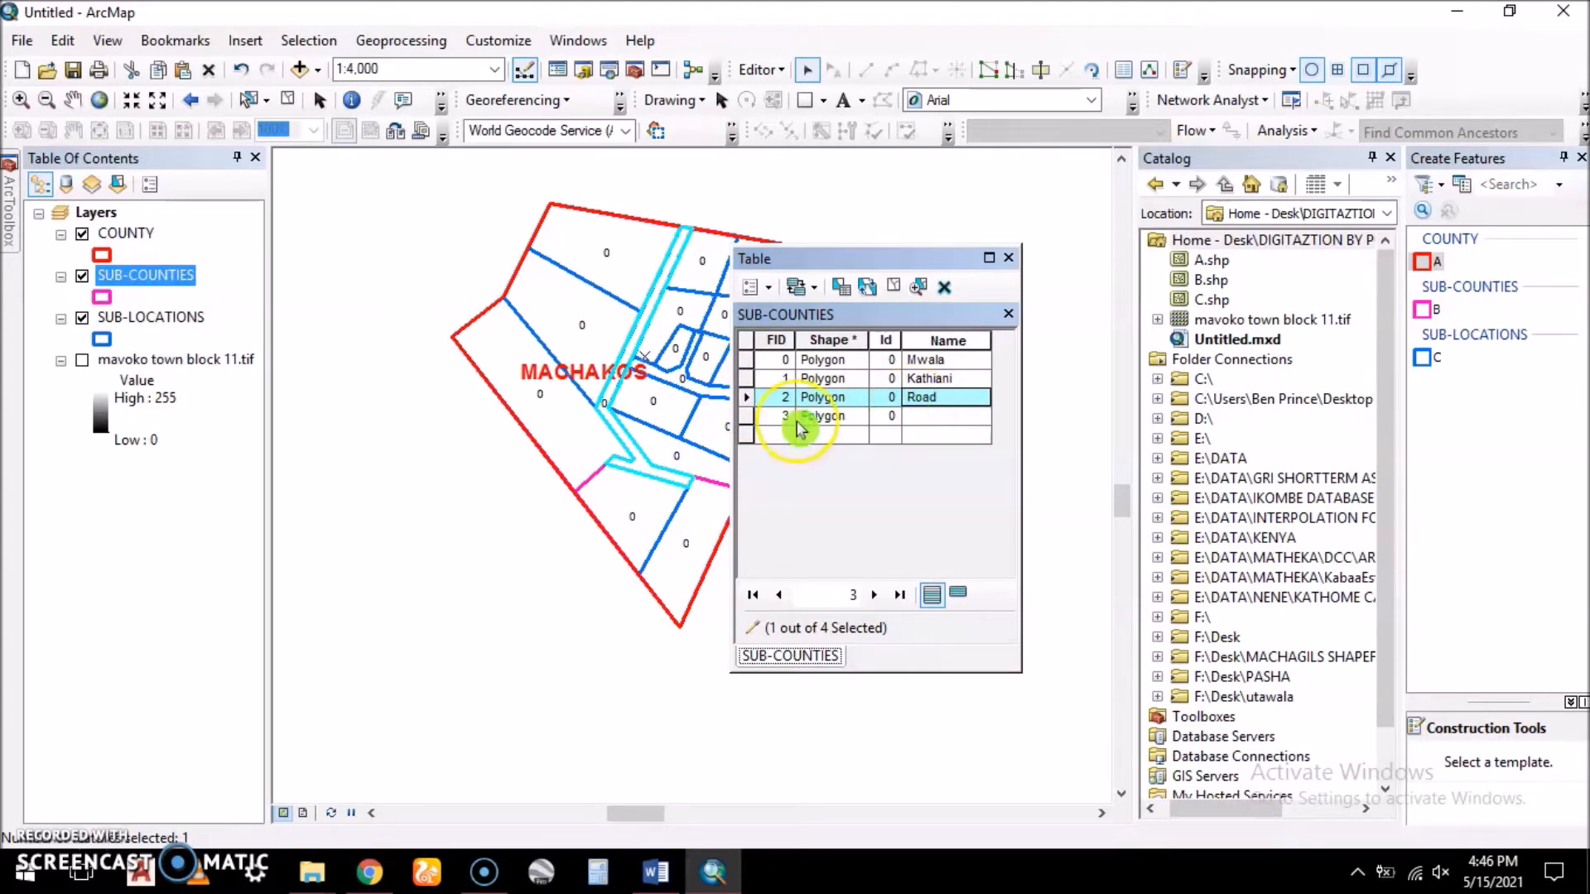
{"action": "double_click", "coordinate": [745, 418]}
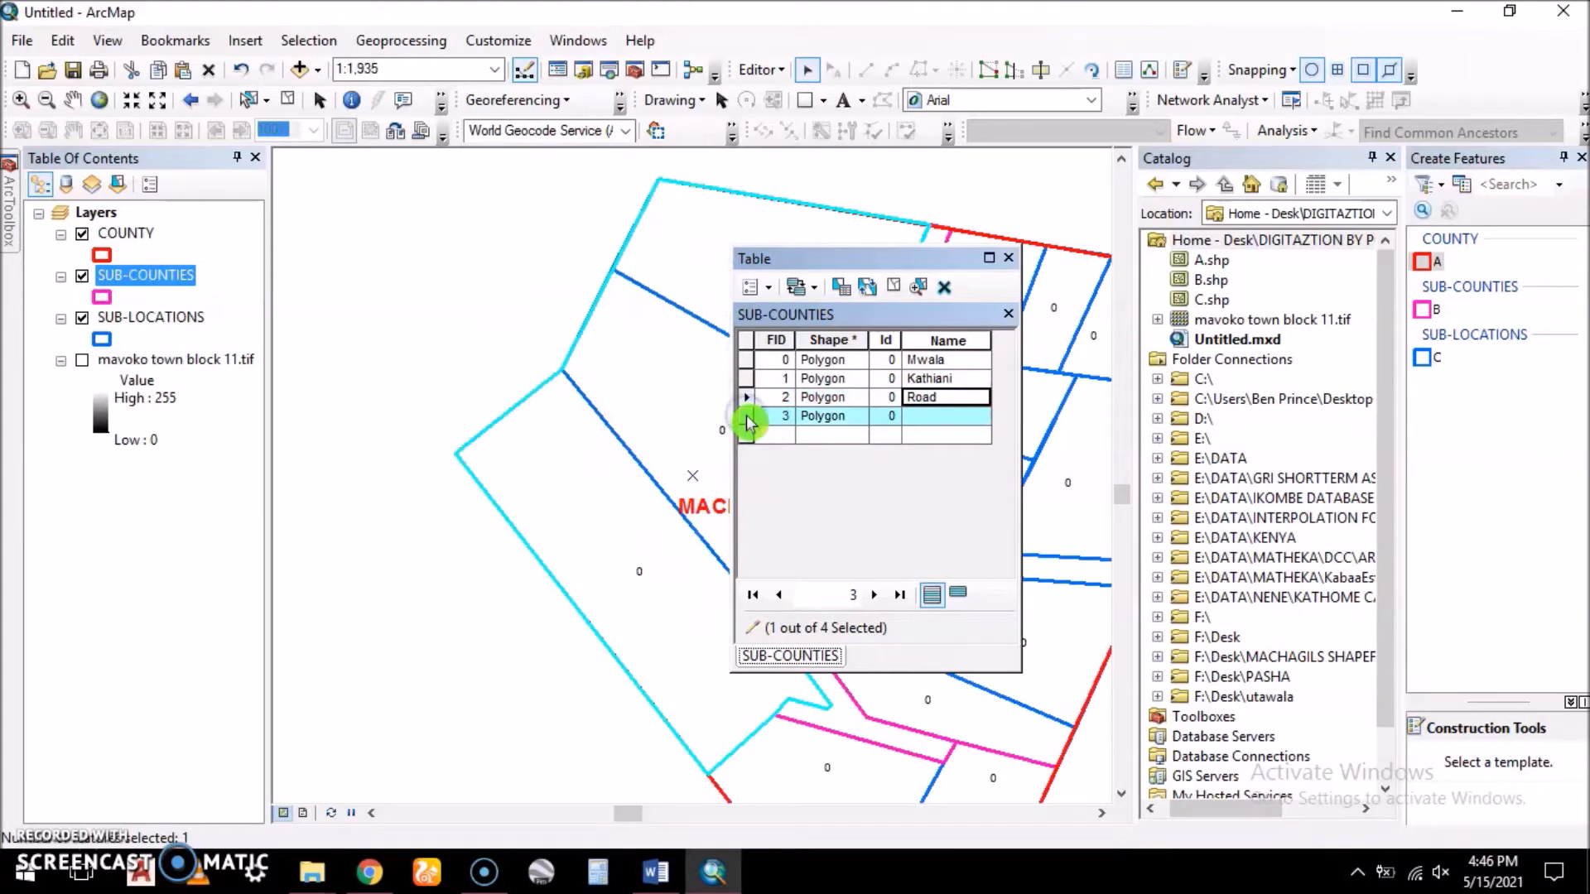
{"action": "scroll", "coordinate": [376, 385], "scroll_direction": "up", "scroll_amount": 1}
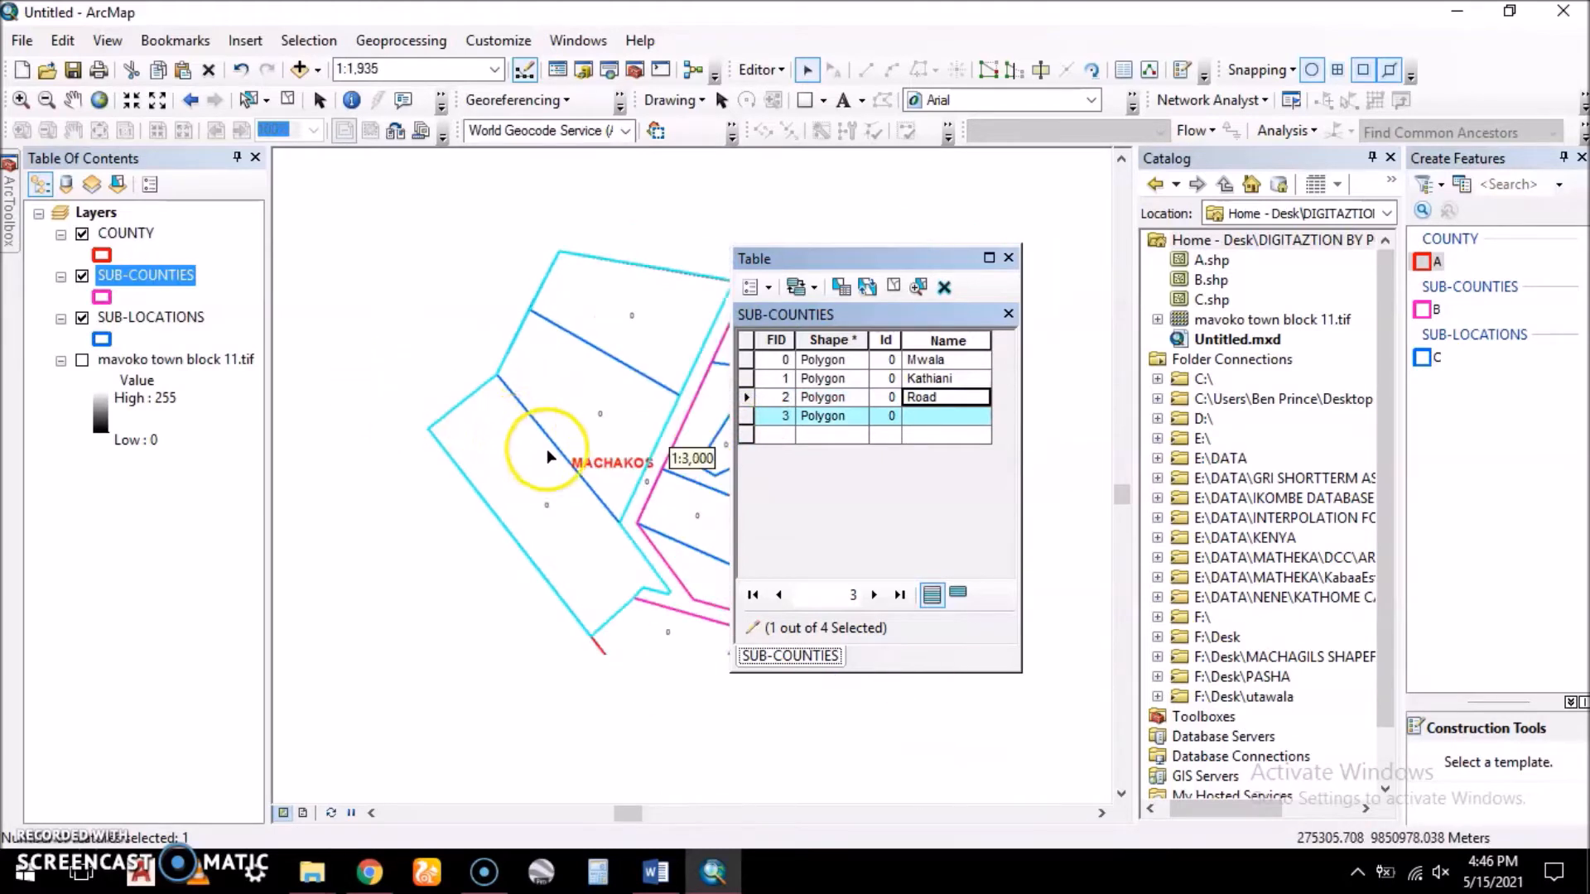
{"action": "left_click", "coordinate": [919, 422]}
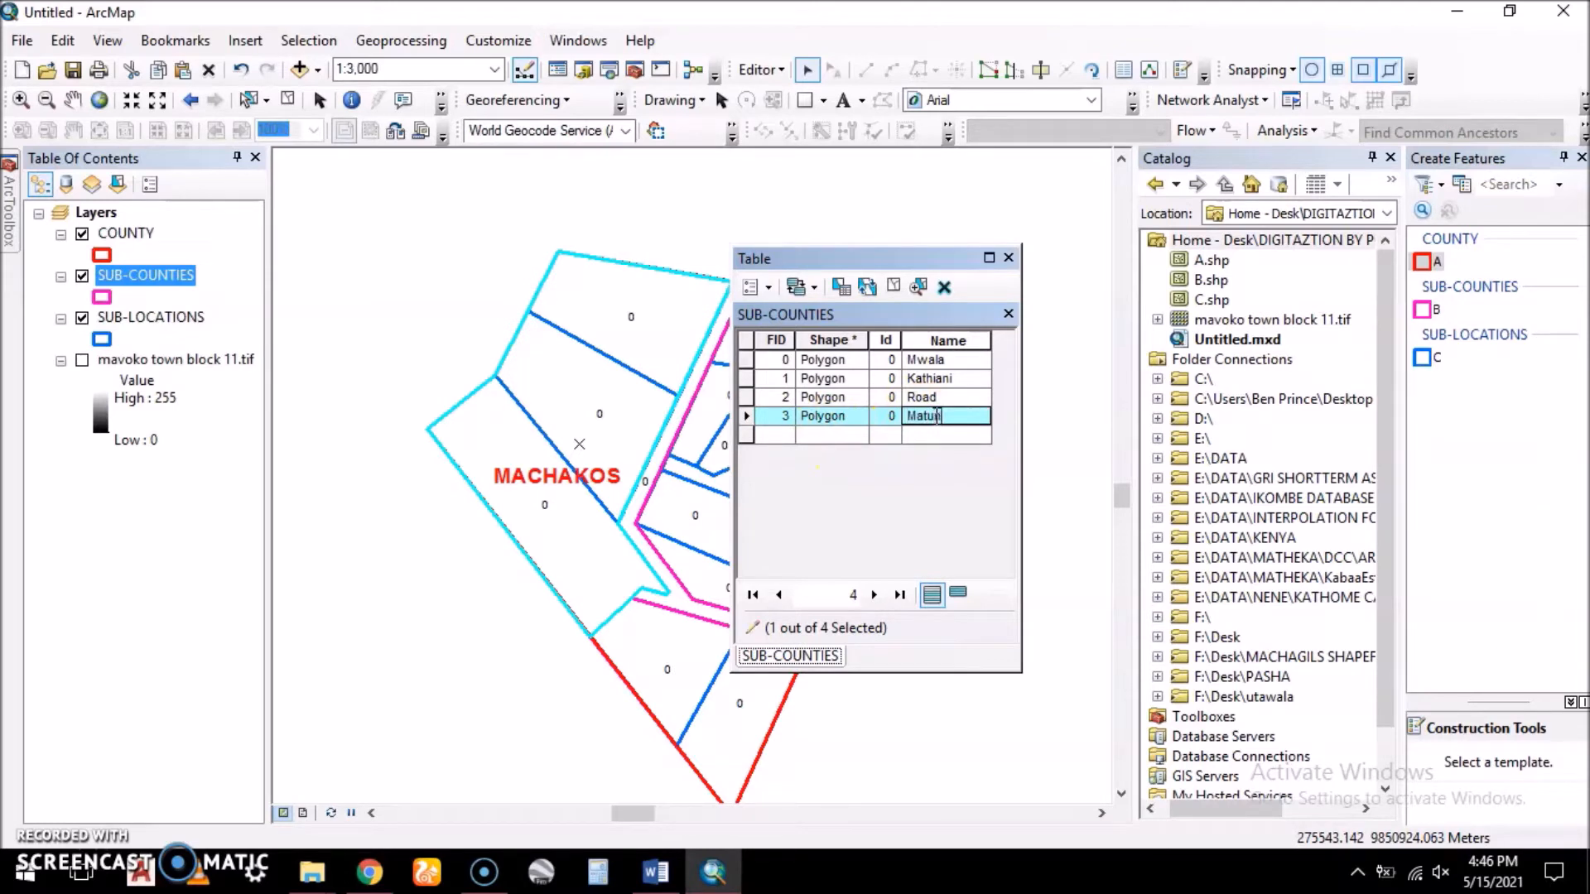
{"action": "key", "text": "Return"}
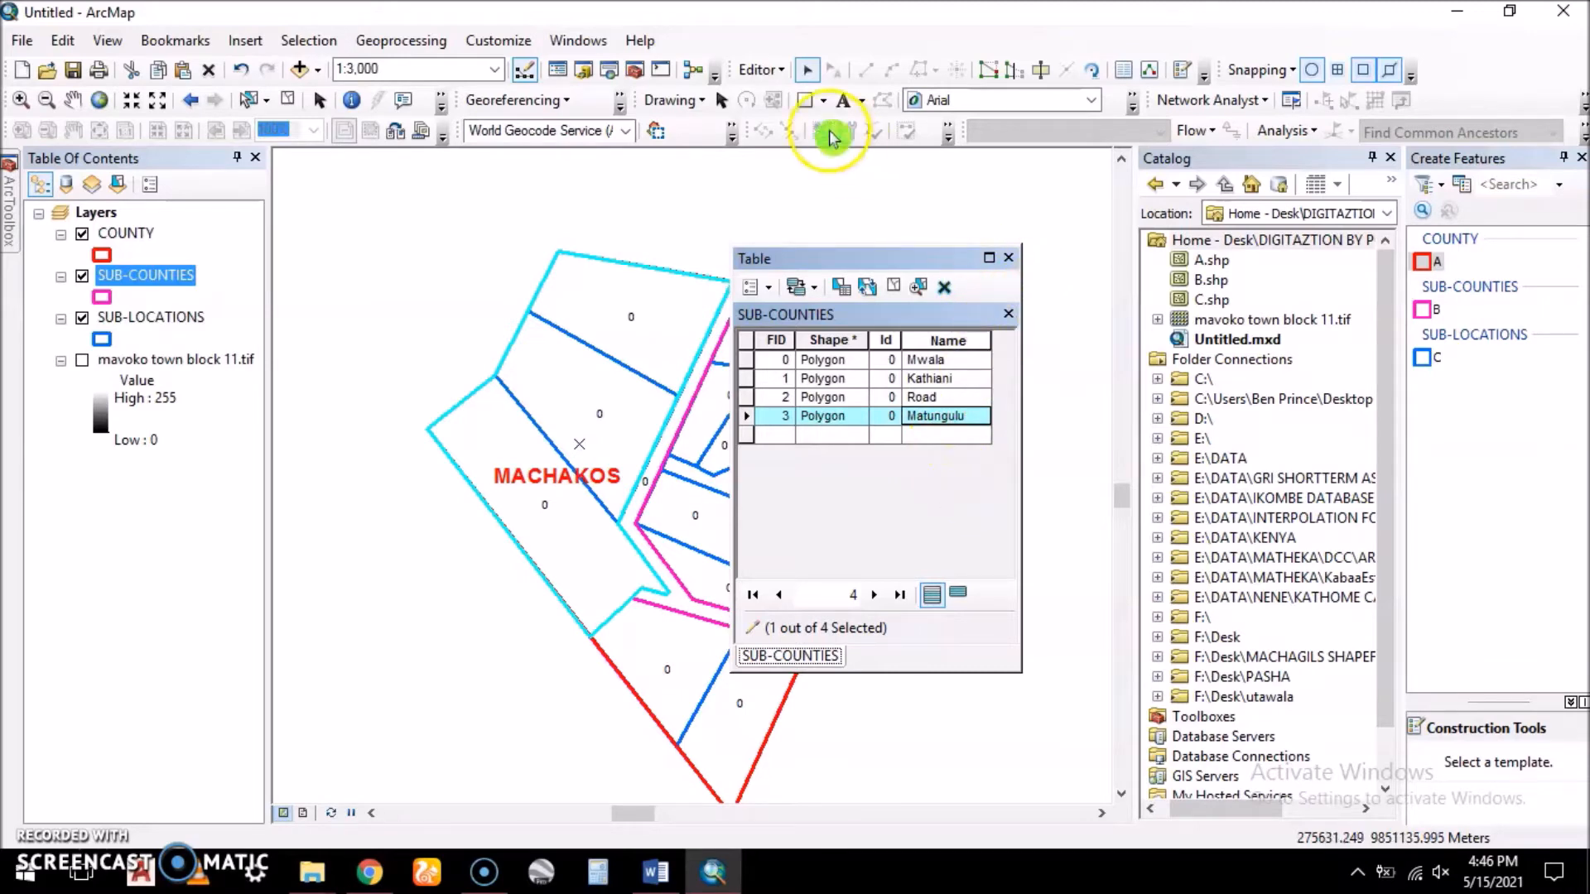
- Save the edits, end the edit session and close the SUB-COUNTIES attribute table
{"action": "left_click", "coordinate": [781, 69]}
{"action": "left_click", "coordinate": [820, 150]}
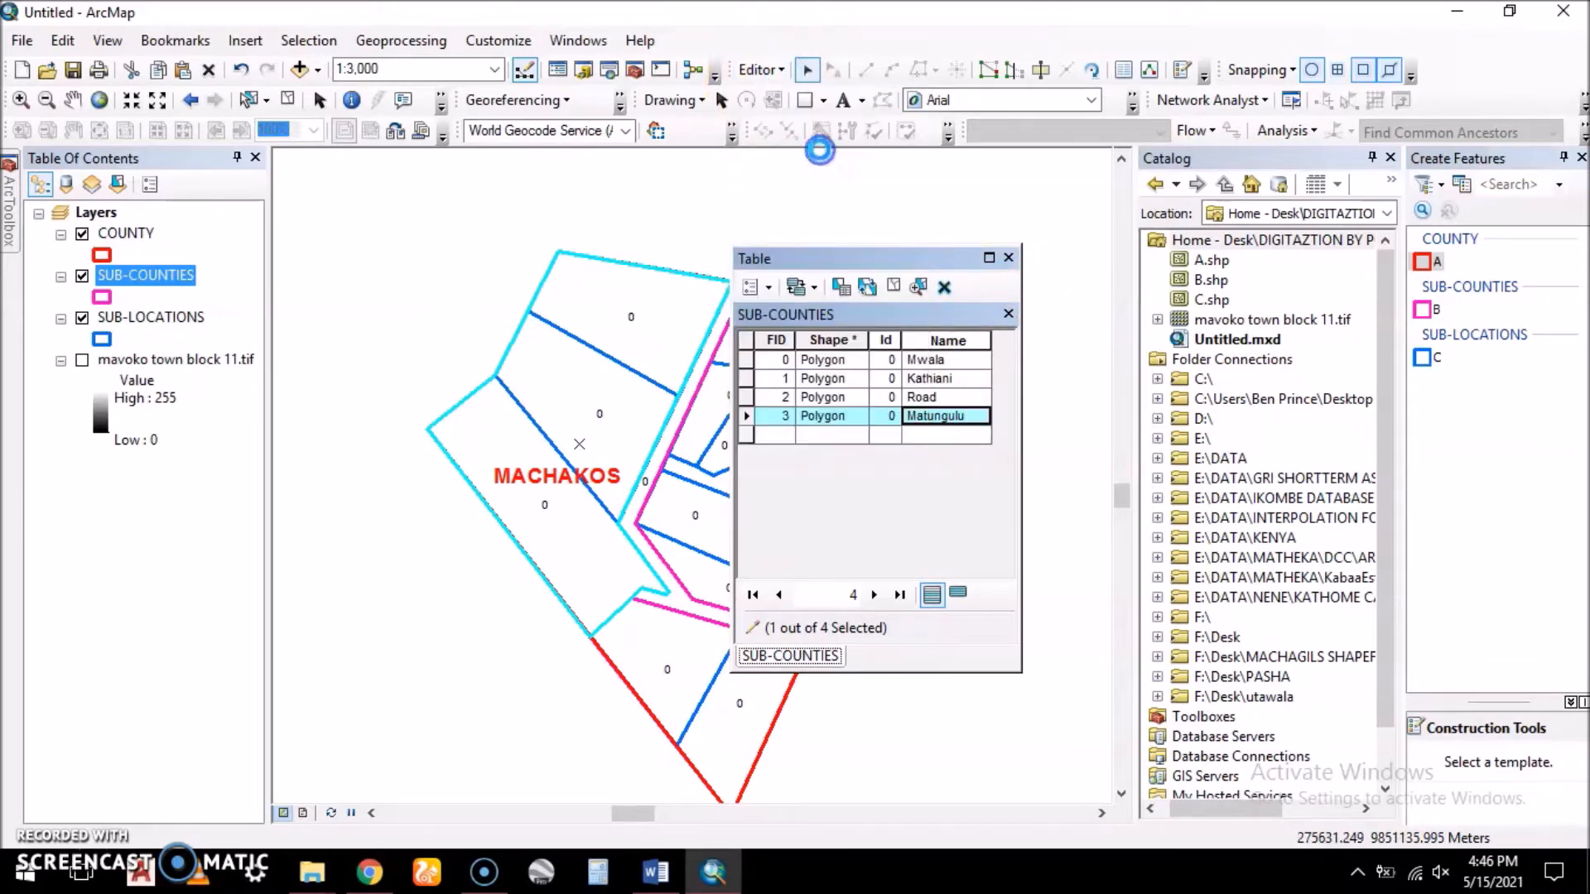
{"action": "left_click", "coordinate": [760, 69]}
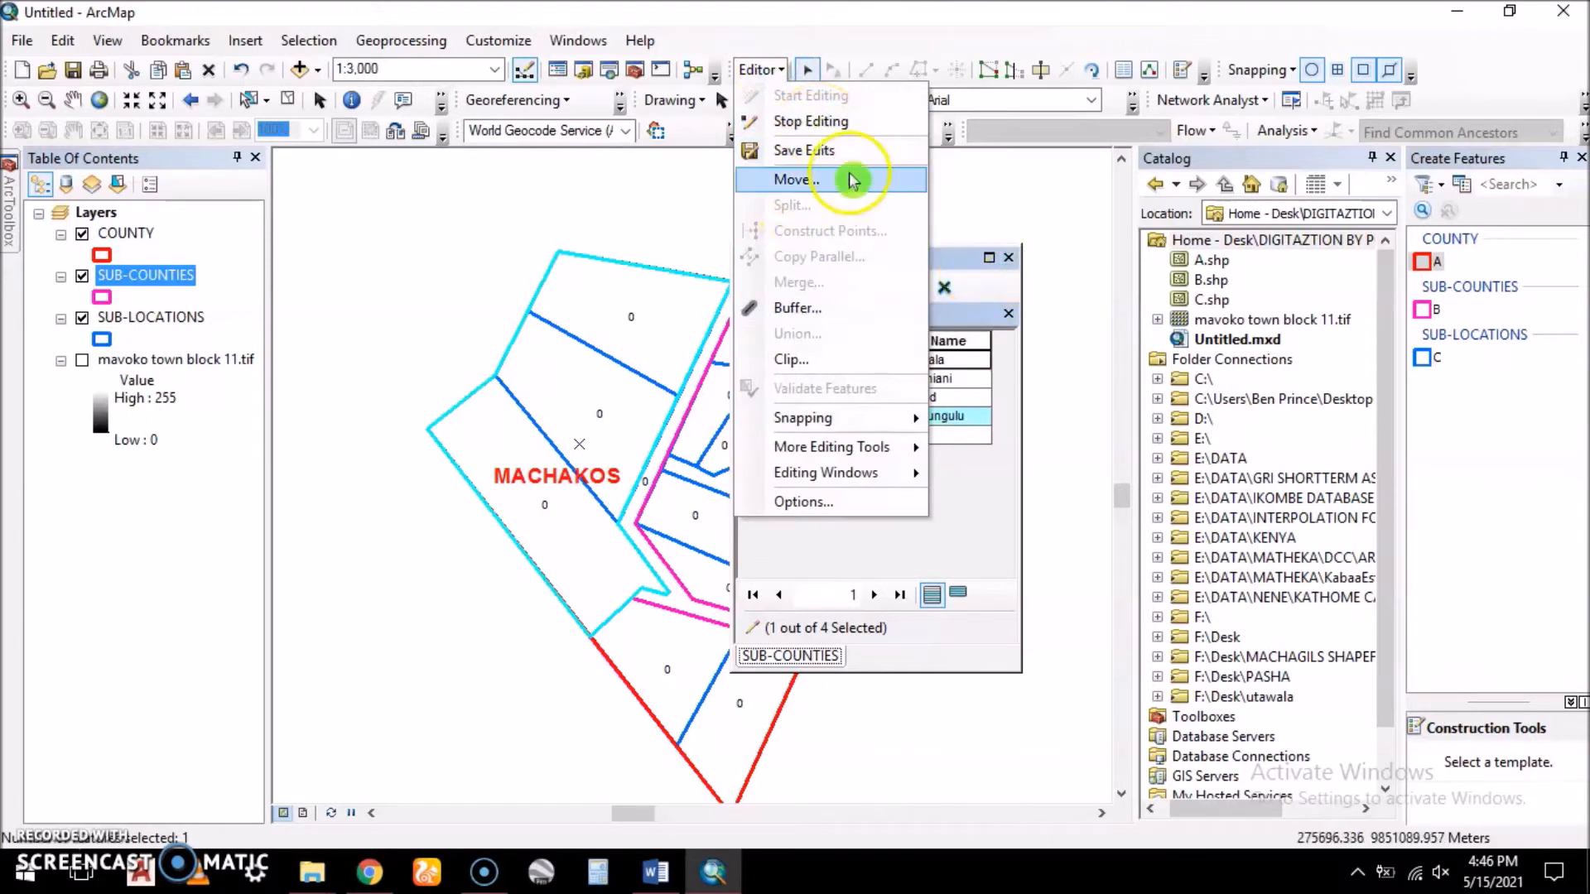
{"action": "left_click", "coordinate": [861, 121]}
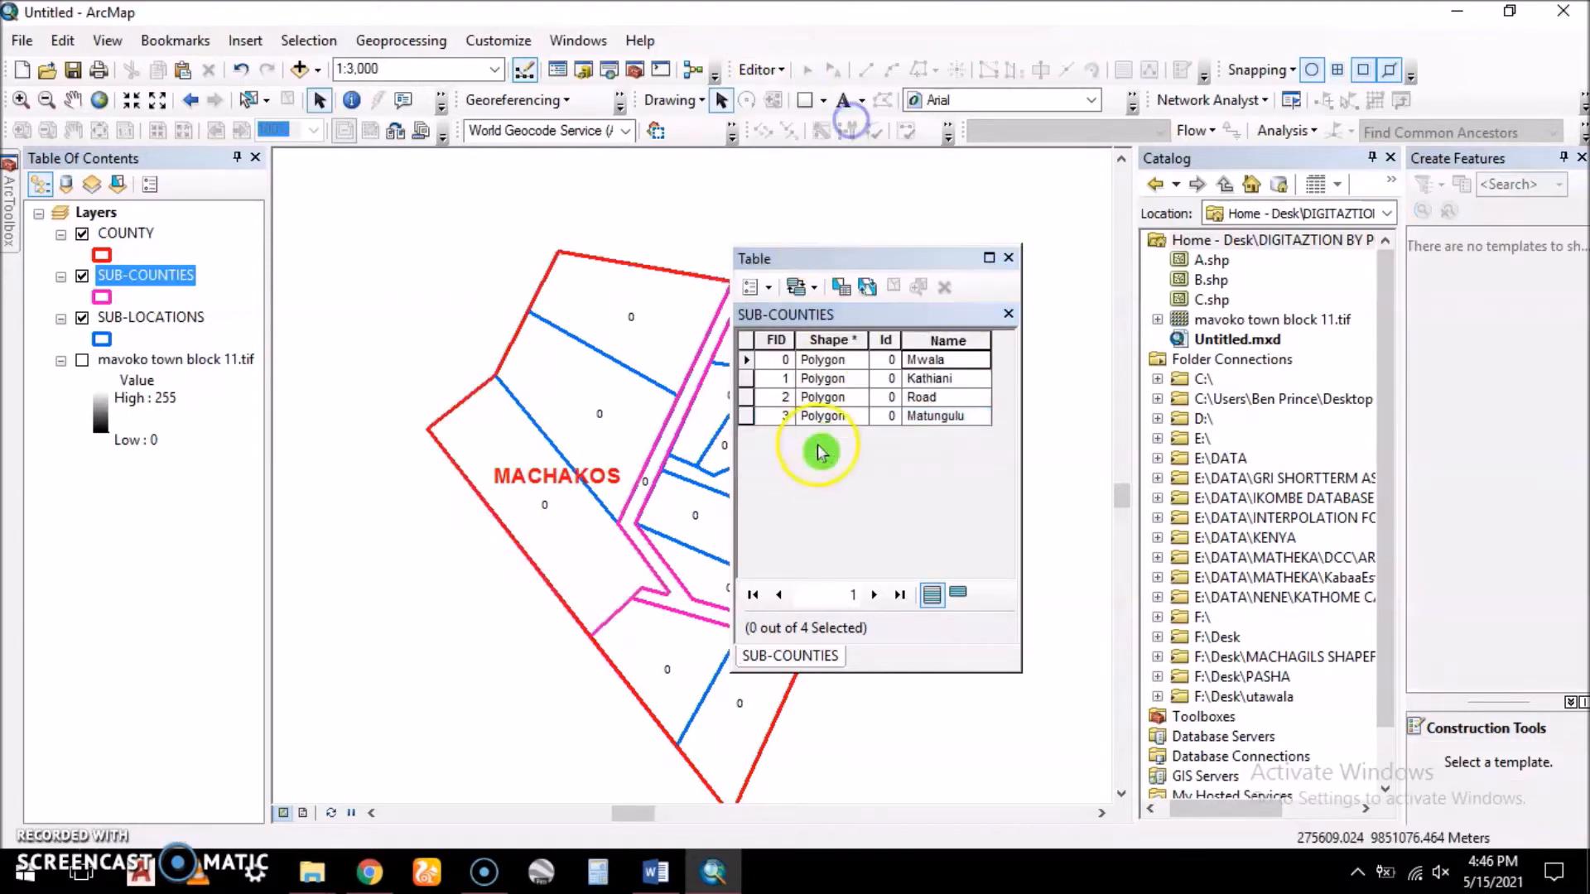
{"action": "left_click", "coordinate": [1011, 260]}
- Set the label field of the SUB-COUNTIES layer to Name in its layer properties
{"action": "left_click", "coordinate": [129, 323]}
{"action": "right_click", "coordinate": [134, 329]}
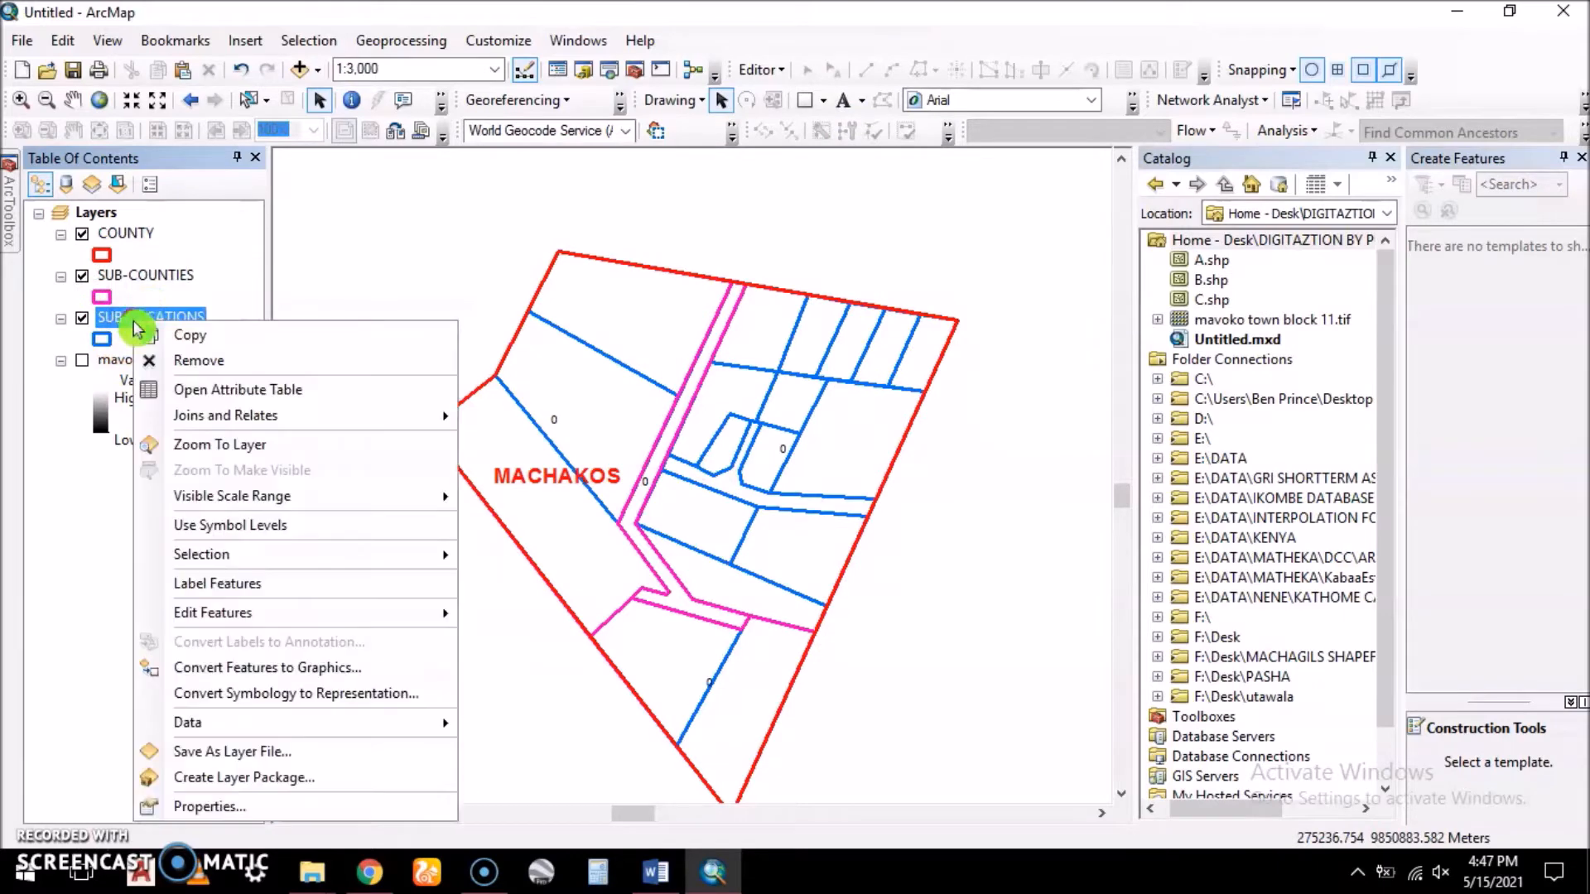
{"action": "left_click", "coordinate": [134, 276]}
{"action": "right_click", "coordinate": [134, 276]}
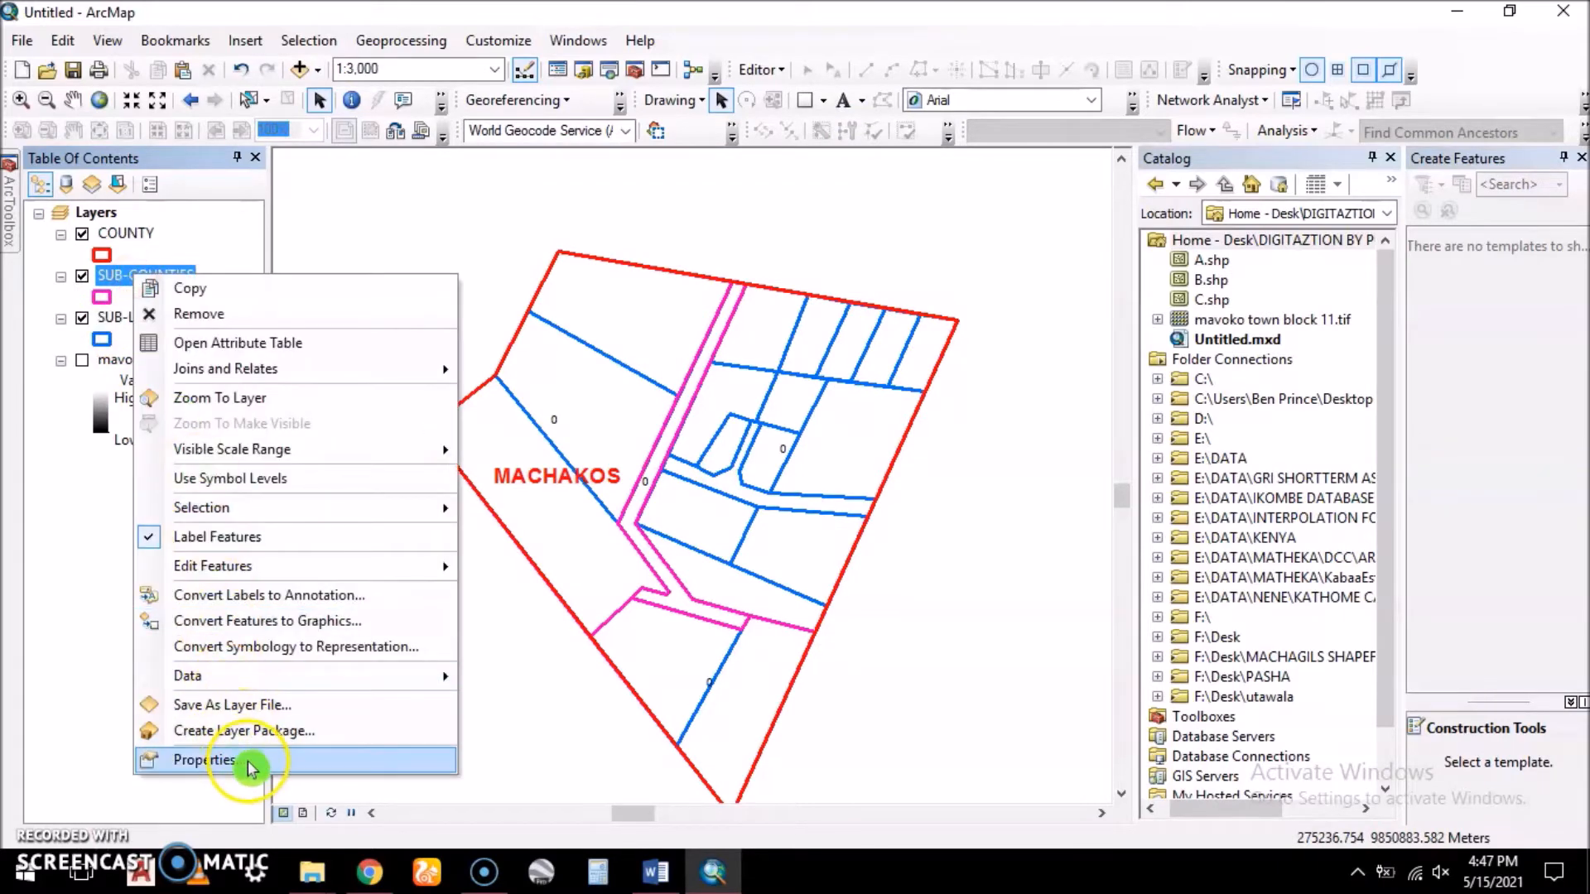
{"action": "left_click", "coordinate": [203, 759]}
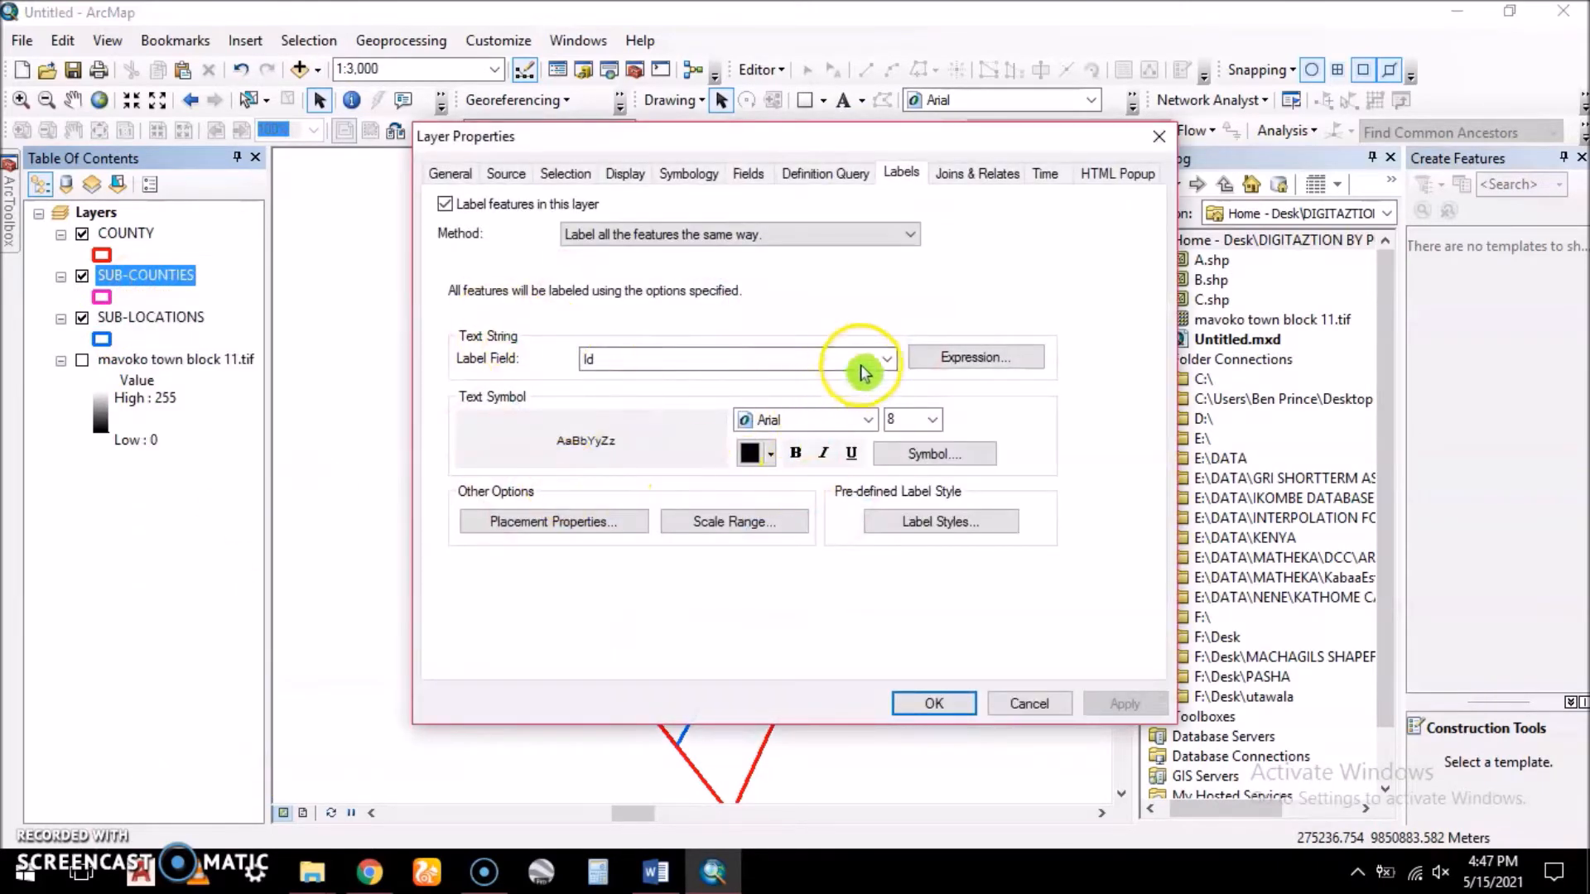
{"action": "left_click", "coordinate": [887, 364]}
{"action": "left_click", "coordinate": [654, 391]}
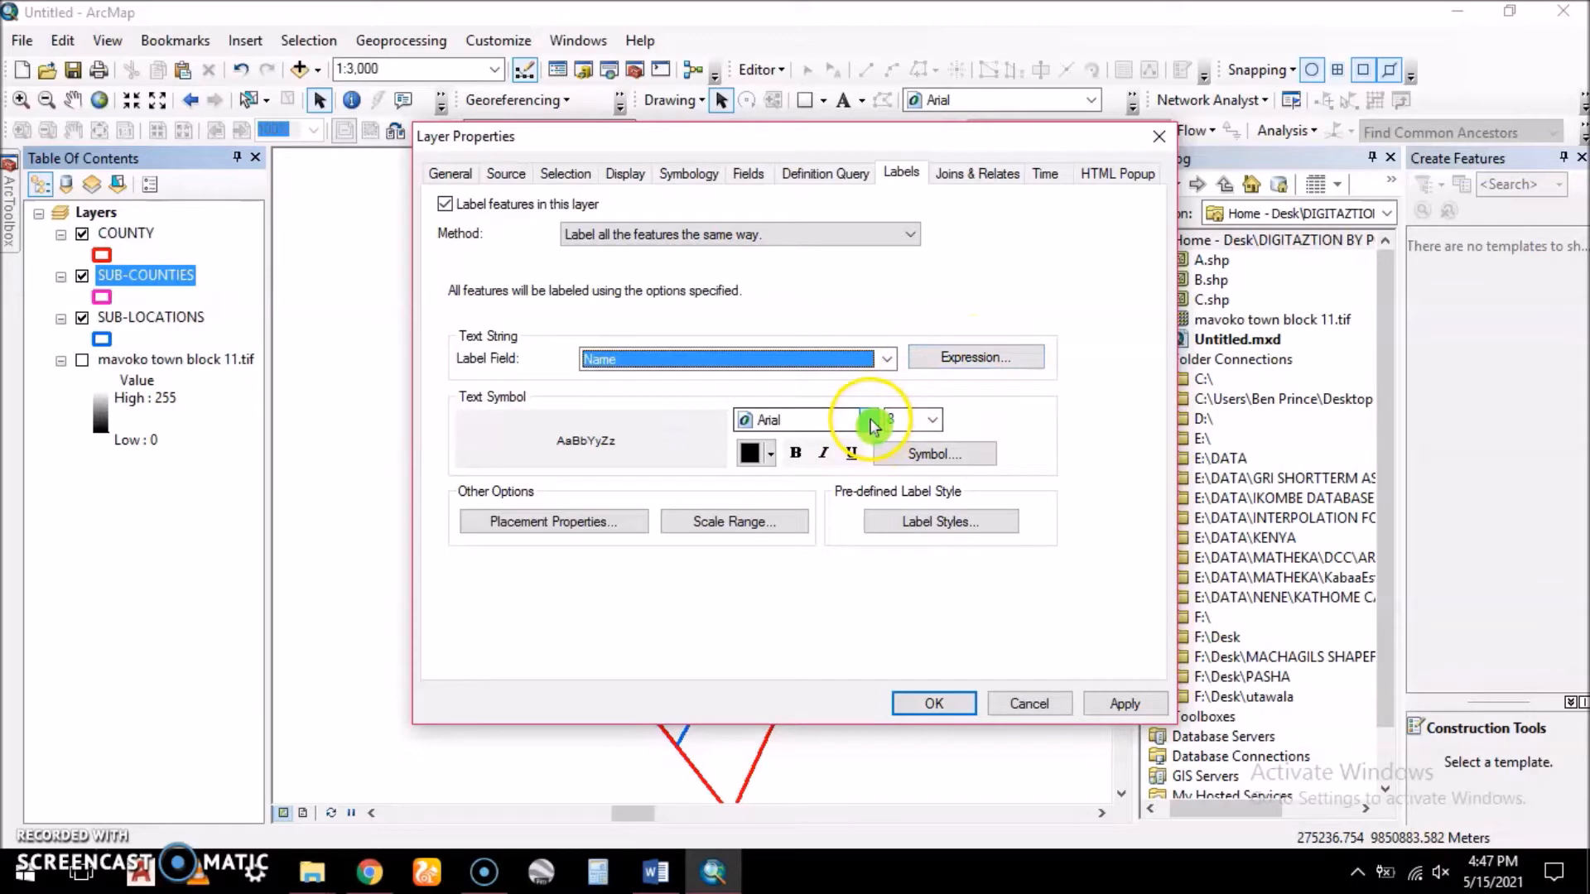
- Format the SUB-COUNTIES labels as bold pink Arial in a larger size and apply the label settings
{"action": "left_click", "coordinate": [795, 454]}
{"action": "left_click", "coordinate": [772, 455]}
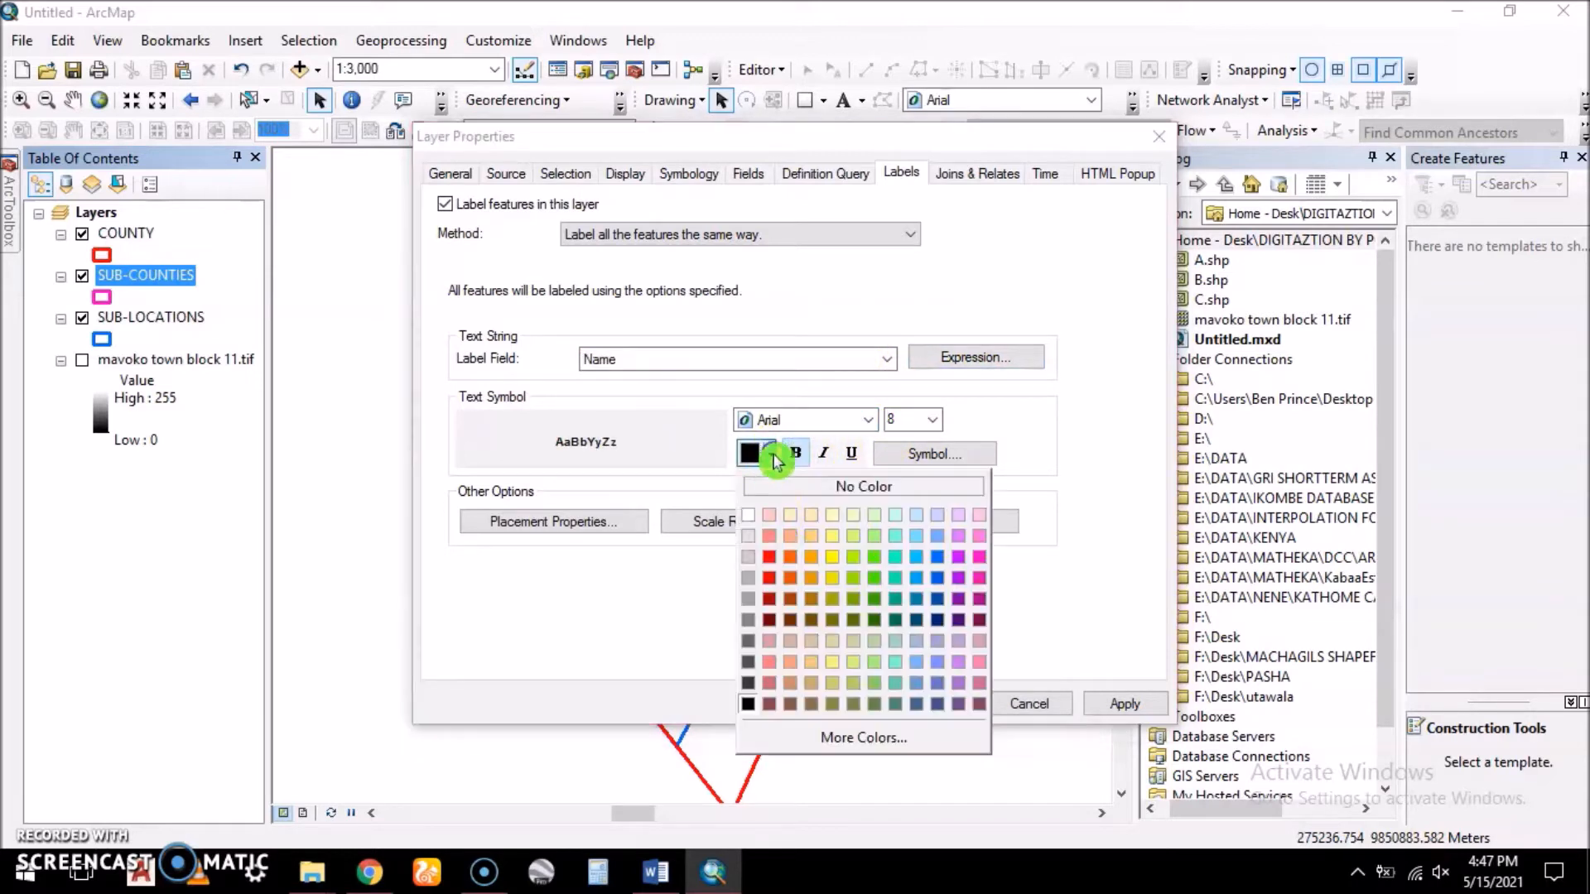
{"action": "left_click", "coordinate": [979, 557]}
{"action": "left_click", "coordinate": [936, 420]}
{"action": "left_click", "coordinate": [911, 507]}
{"action": "left_click", "coordinate": [1124, 703]}
{"action": "left_click", "coordinate": [944, 704]}
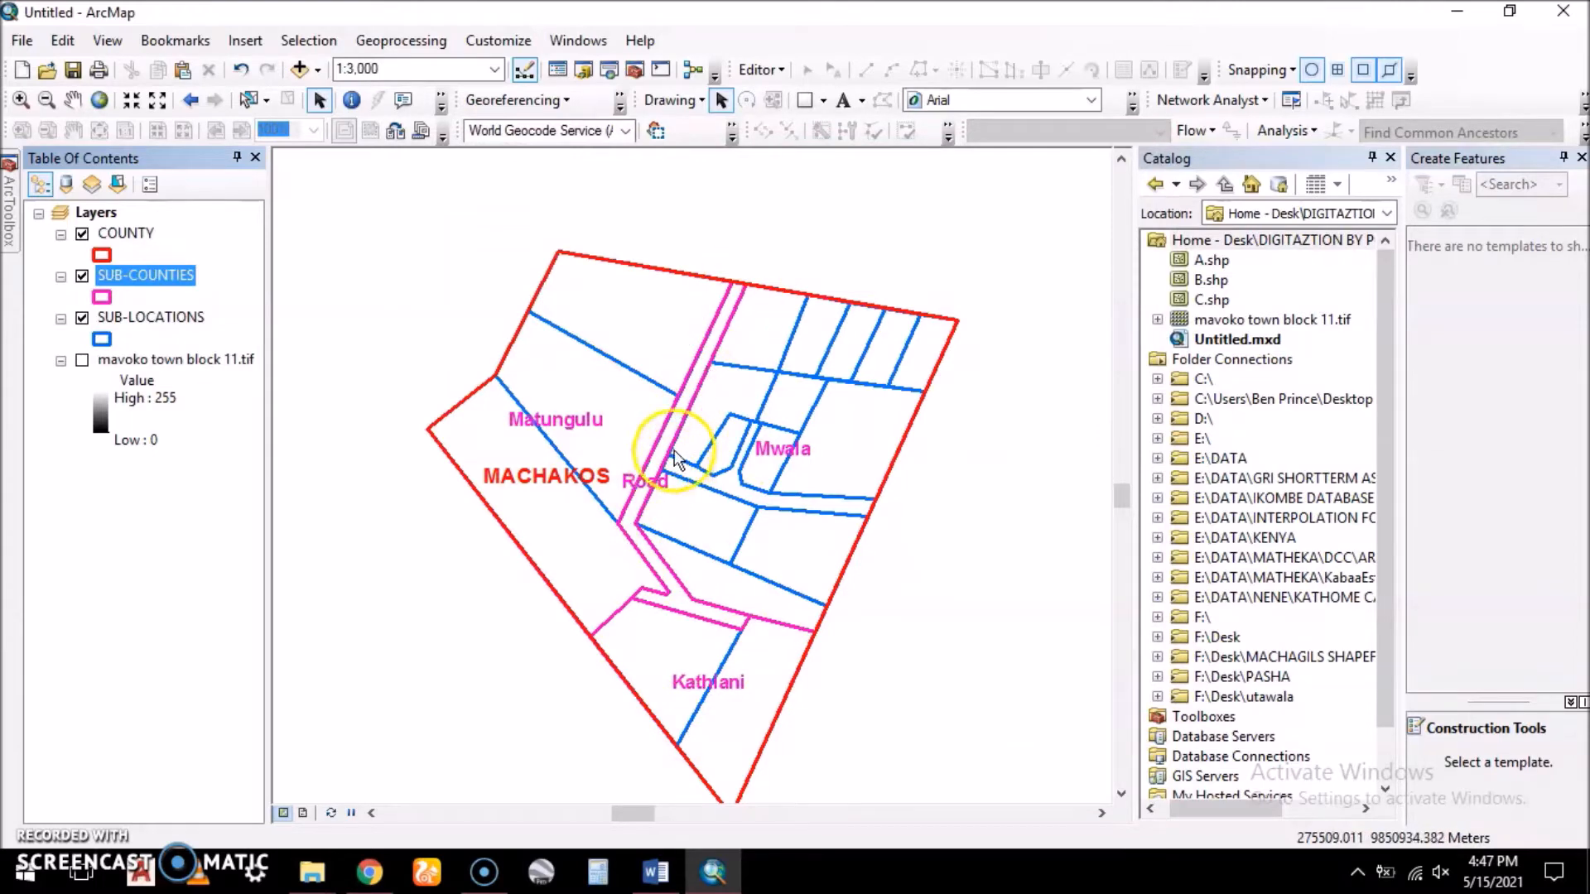
- Start a new edit session and open the SUB-COUNTIES attribute table
{"action": "right_click", "coordinate": [141, 276]}
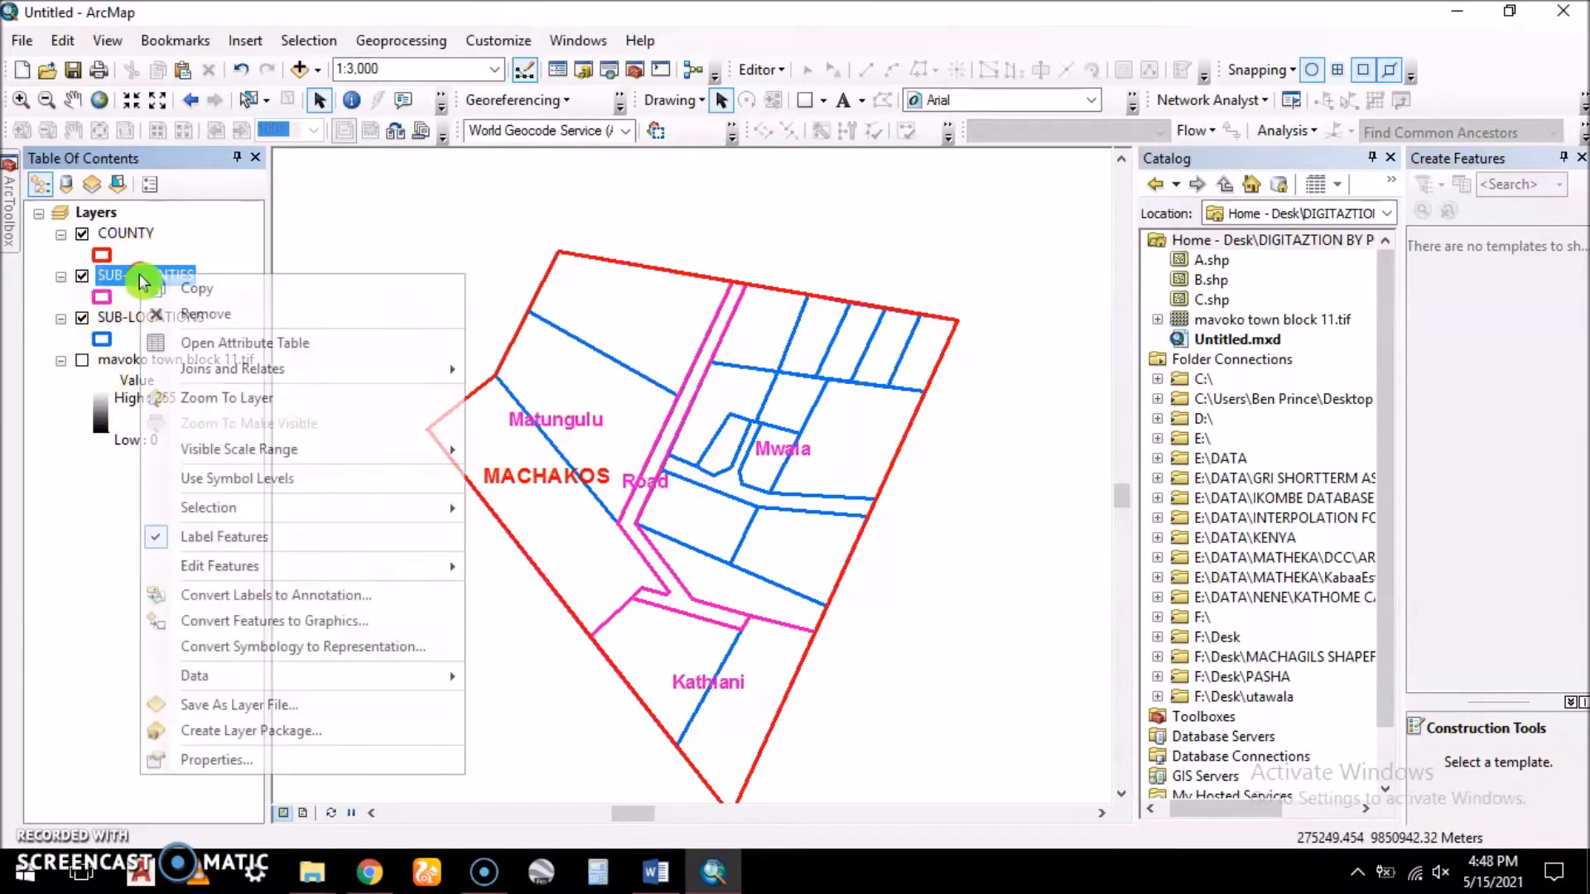
{"action": "left_click", "coordinate": [761, 70]}
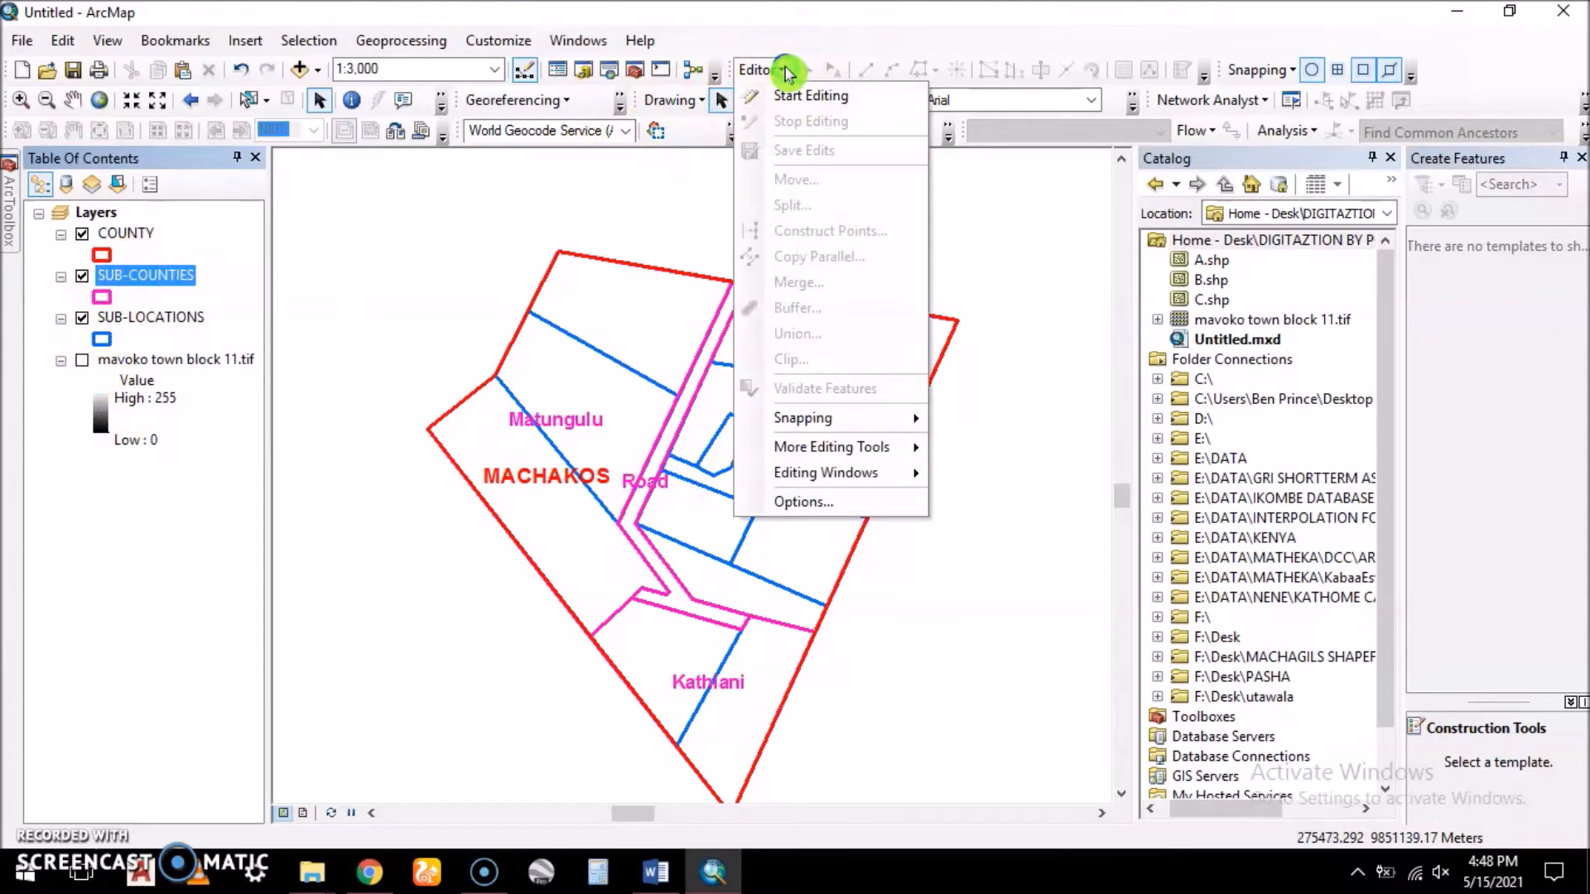
{"action": "left_click", "coordinate": [774, 97]}
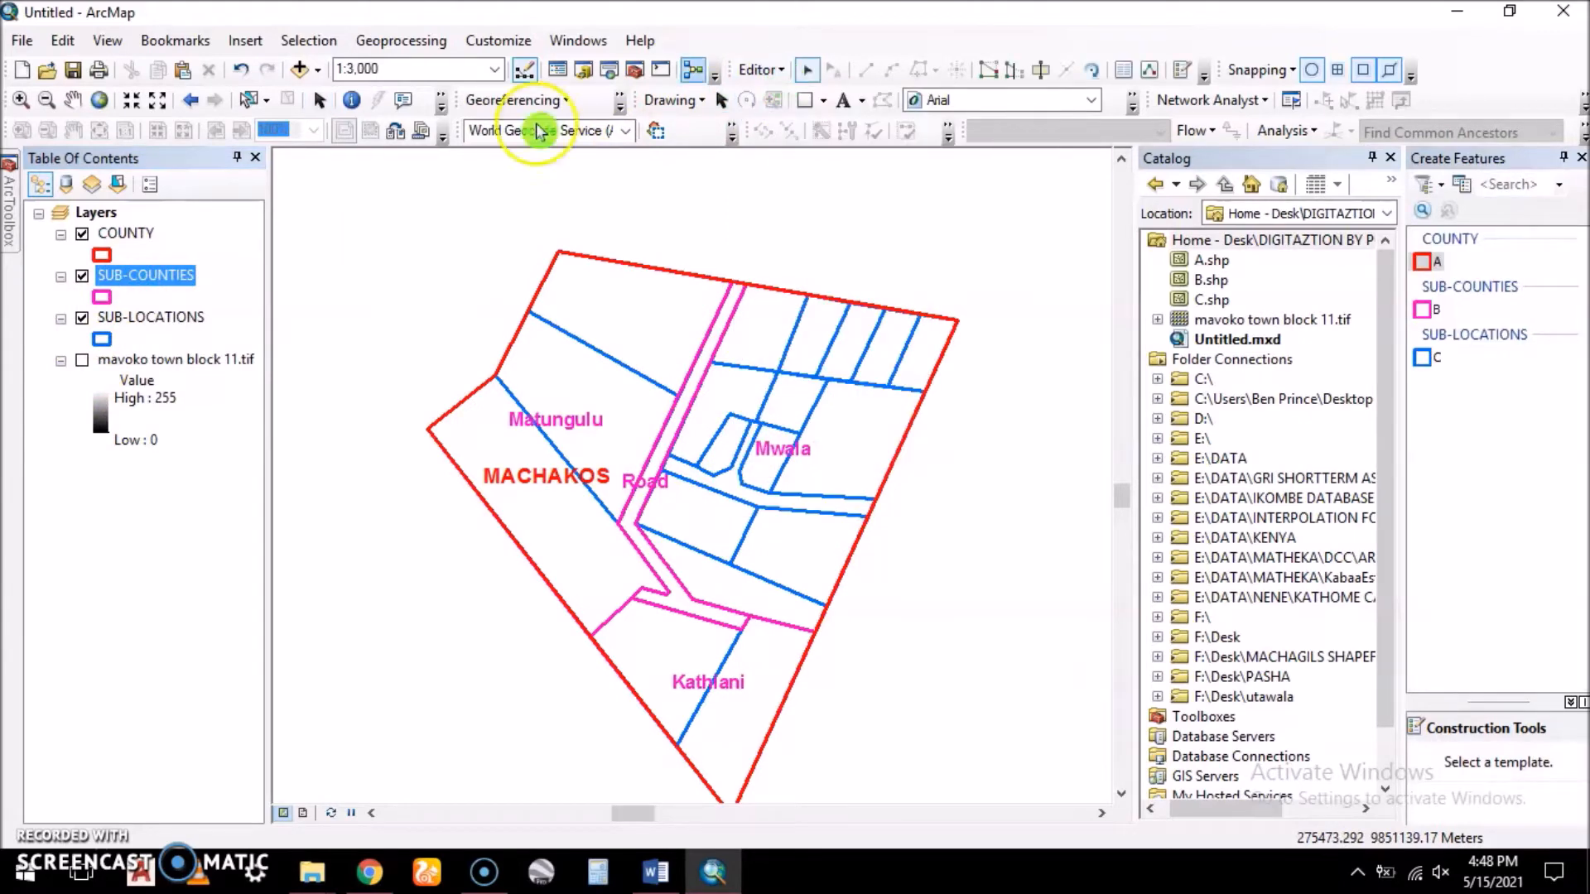
{"action": "right_click", "coordinate": [160, 282]}
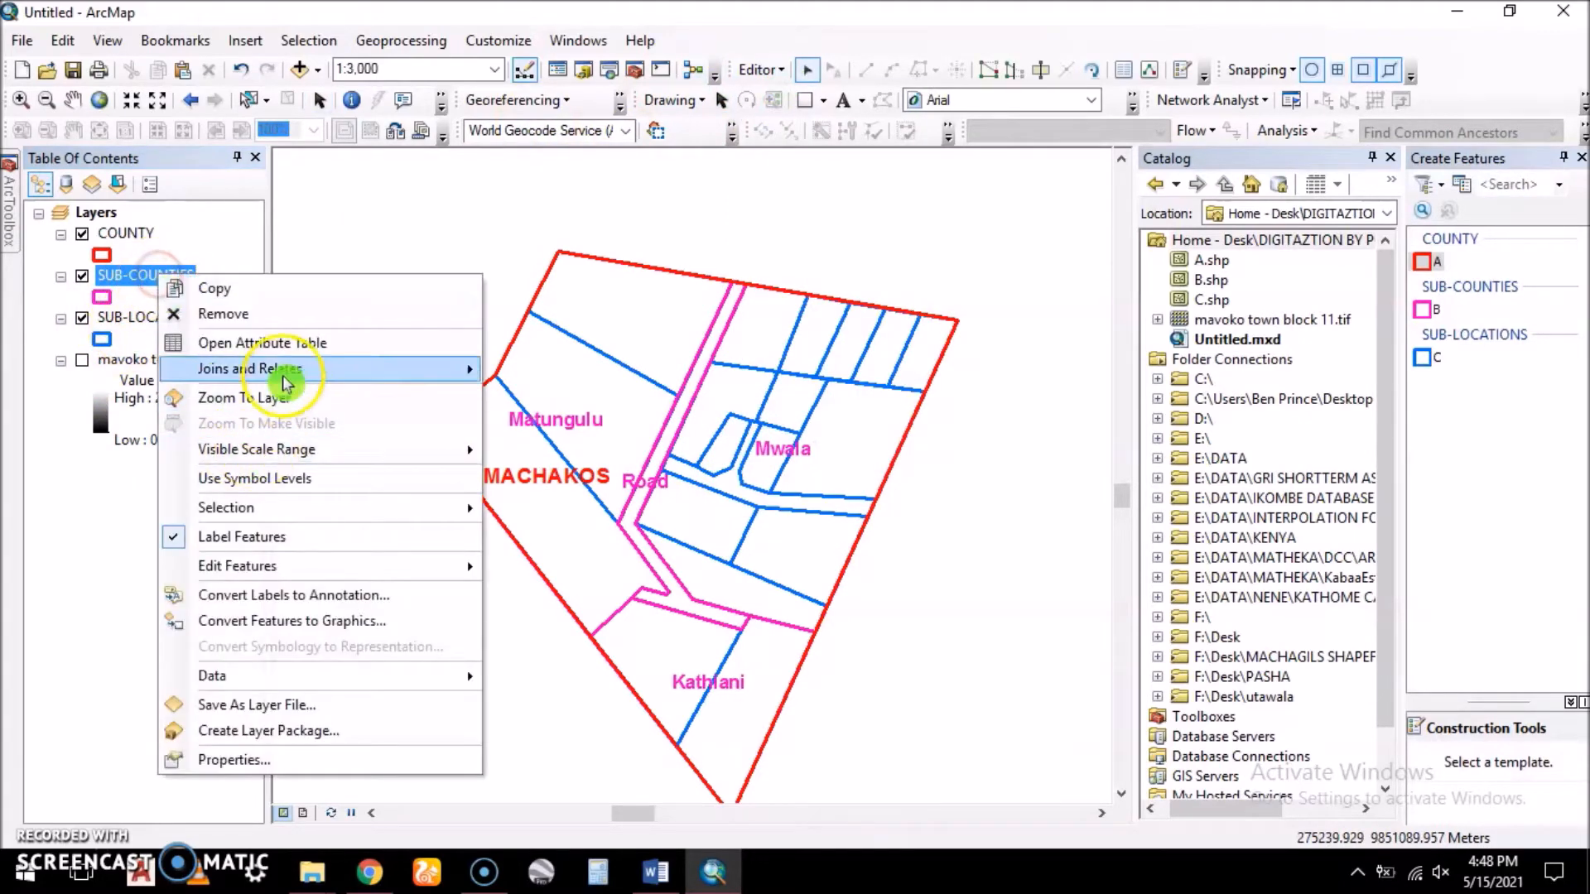
{"action": "left_click", "coordinate": [316, 342]}
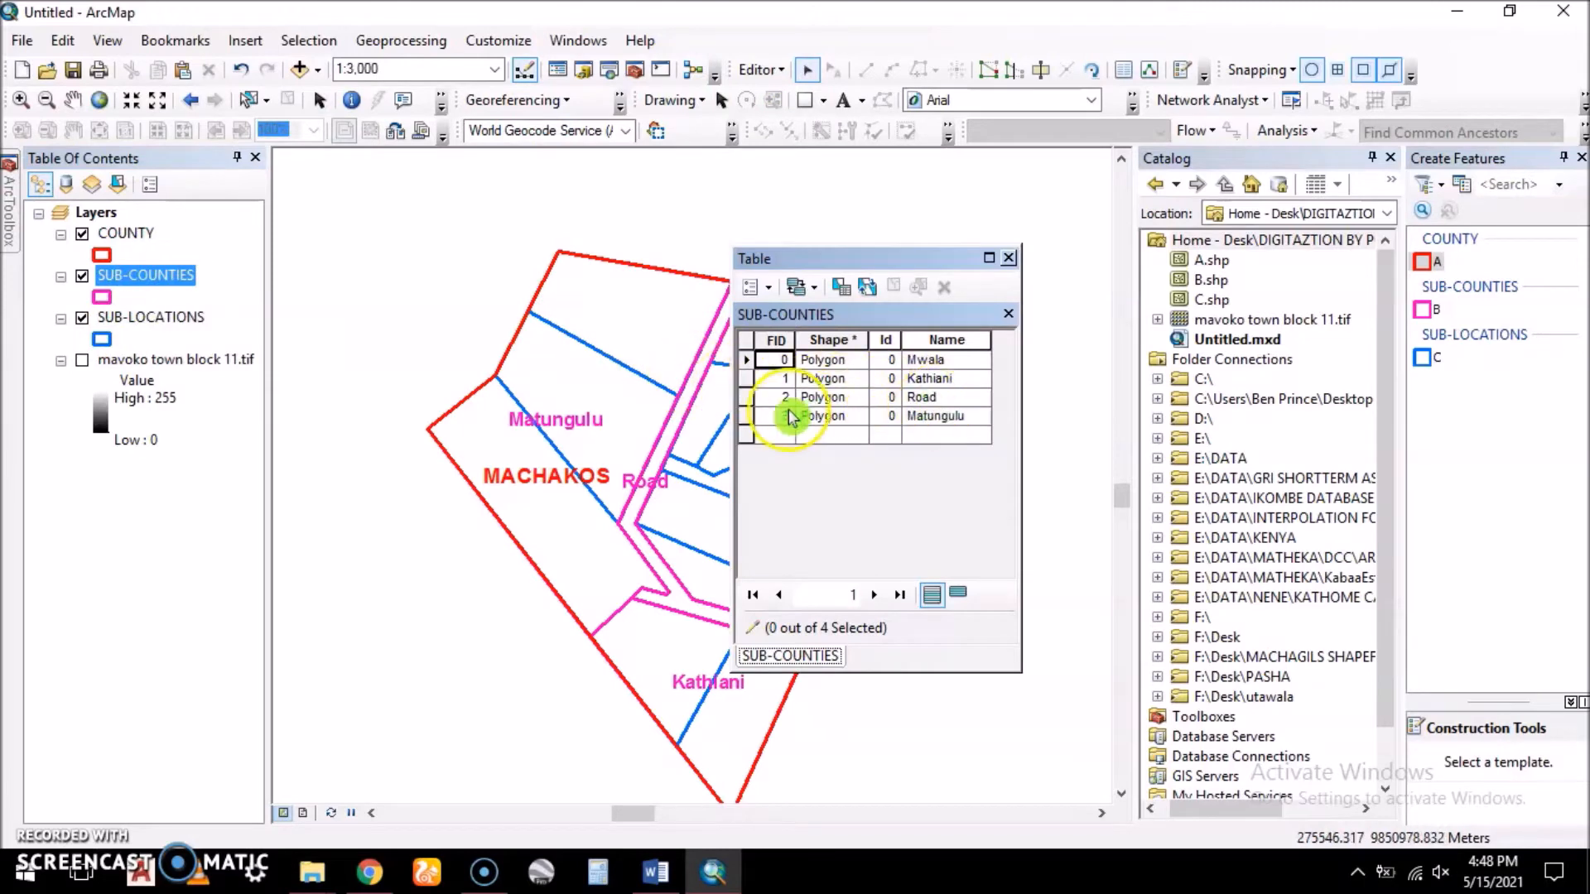
- Delete the Road record from the SUB-COUNTIES layer and close its attribute table
{"action": "left_click", "coordinate": [744, 399]}
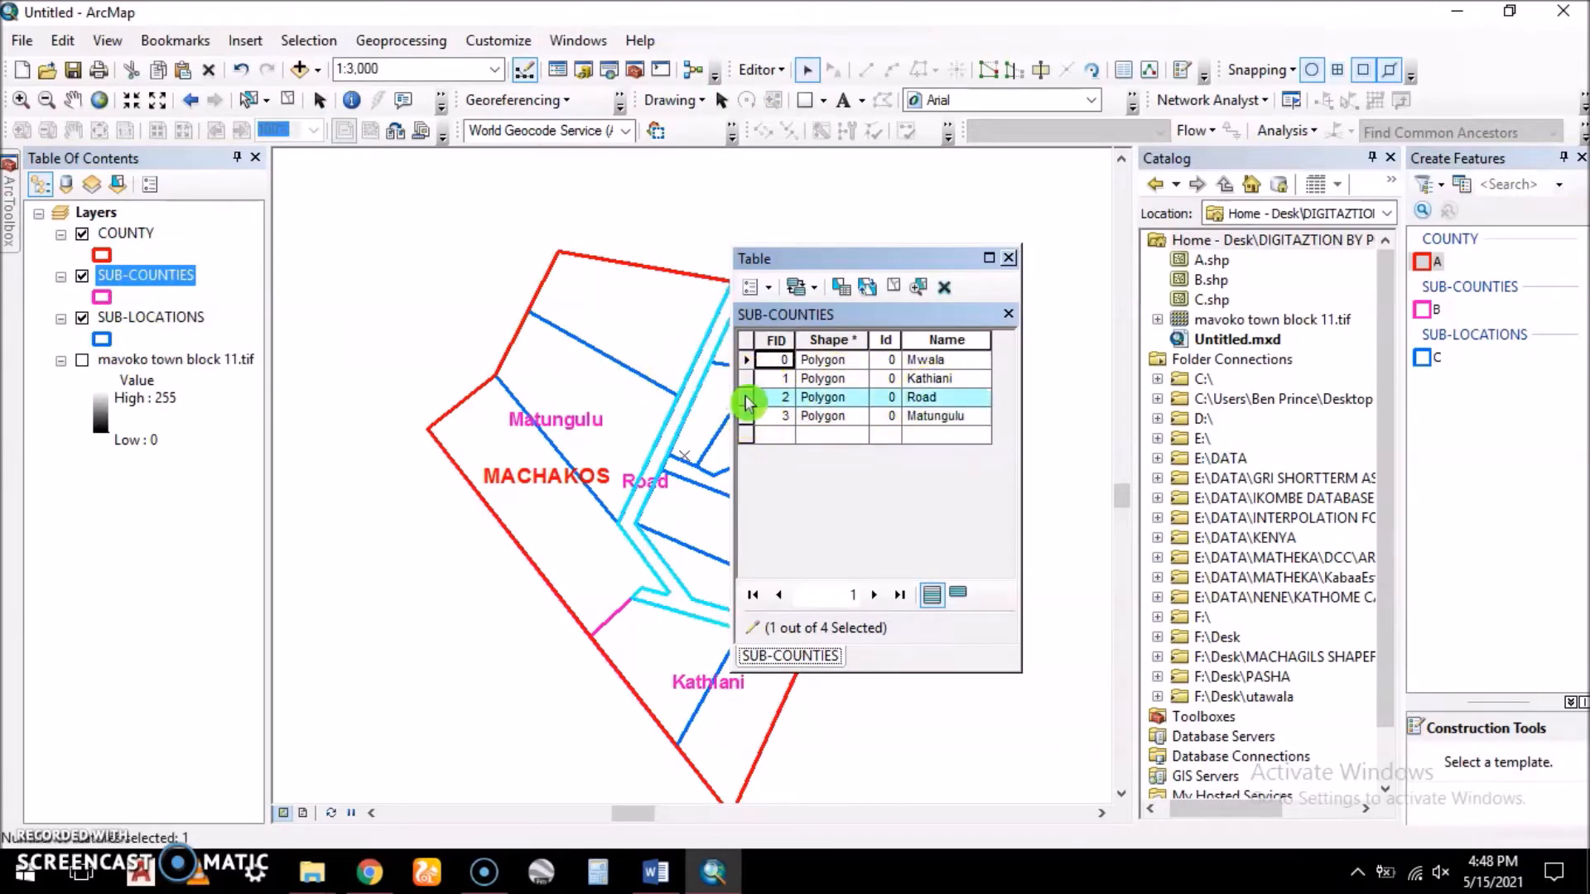
{"action": "key", "text": "shift+F10"}
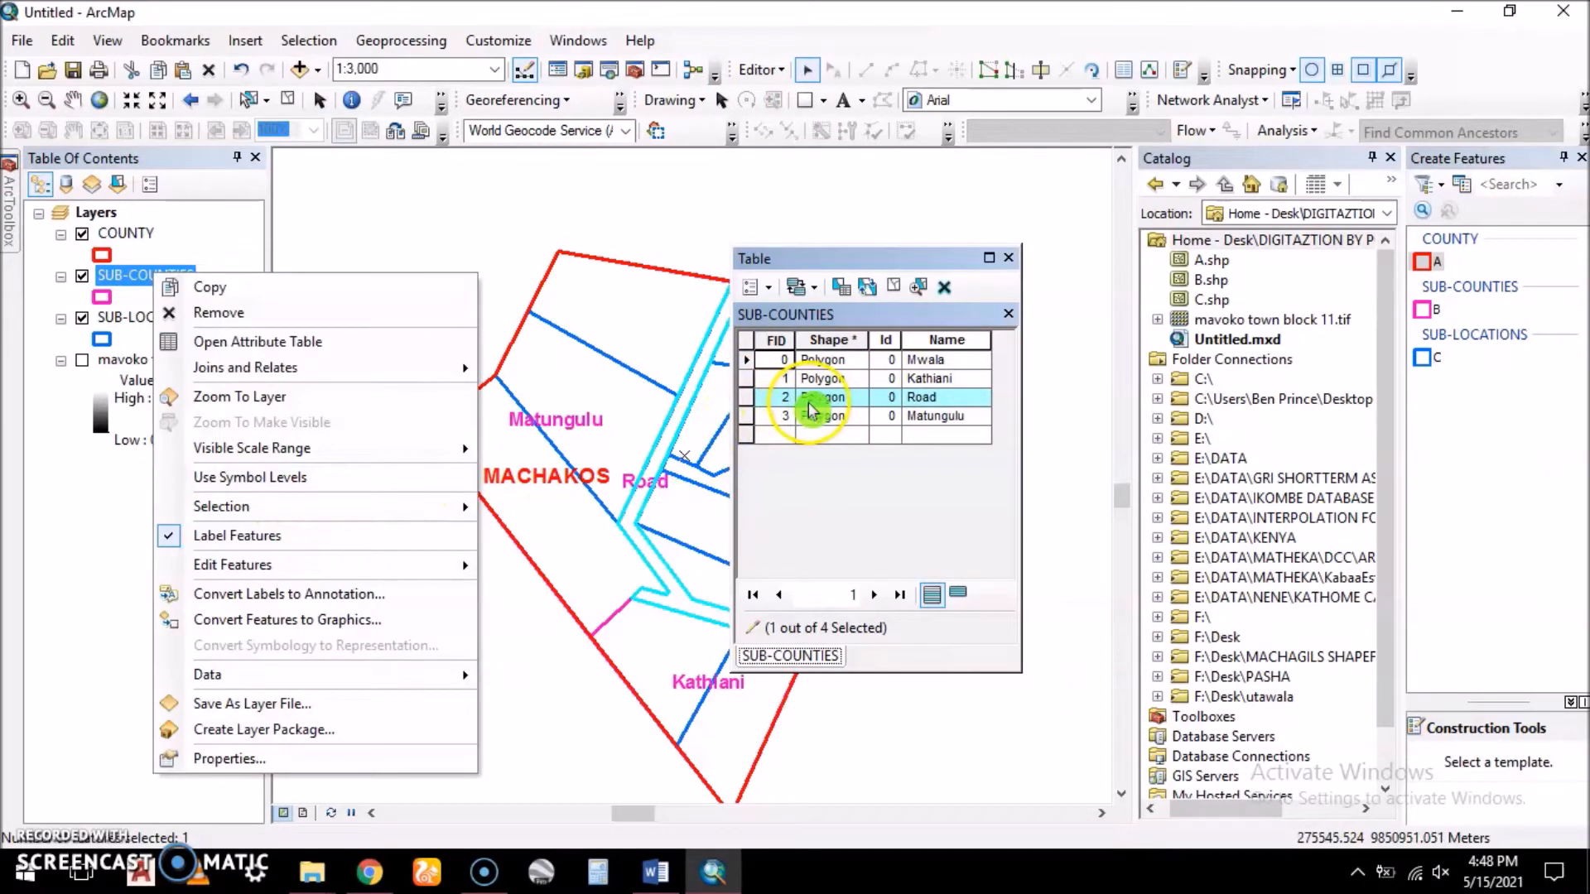
{"action": "right_click", "coordinate": [746, 401]}
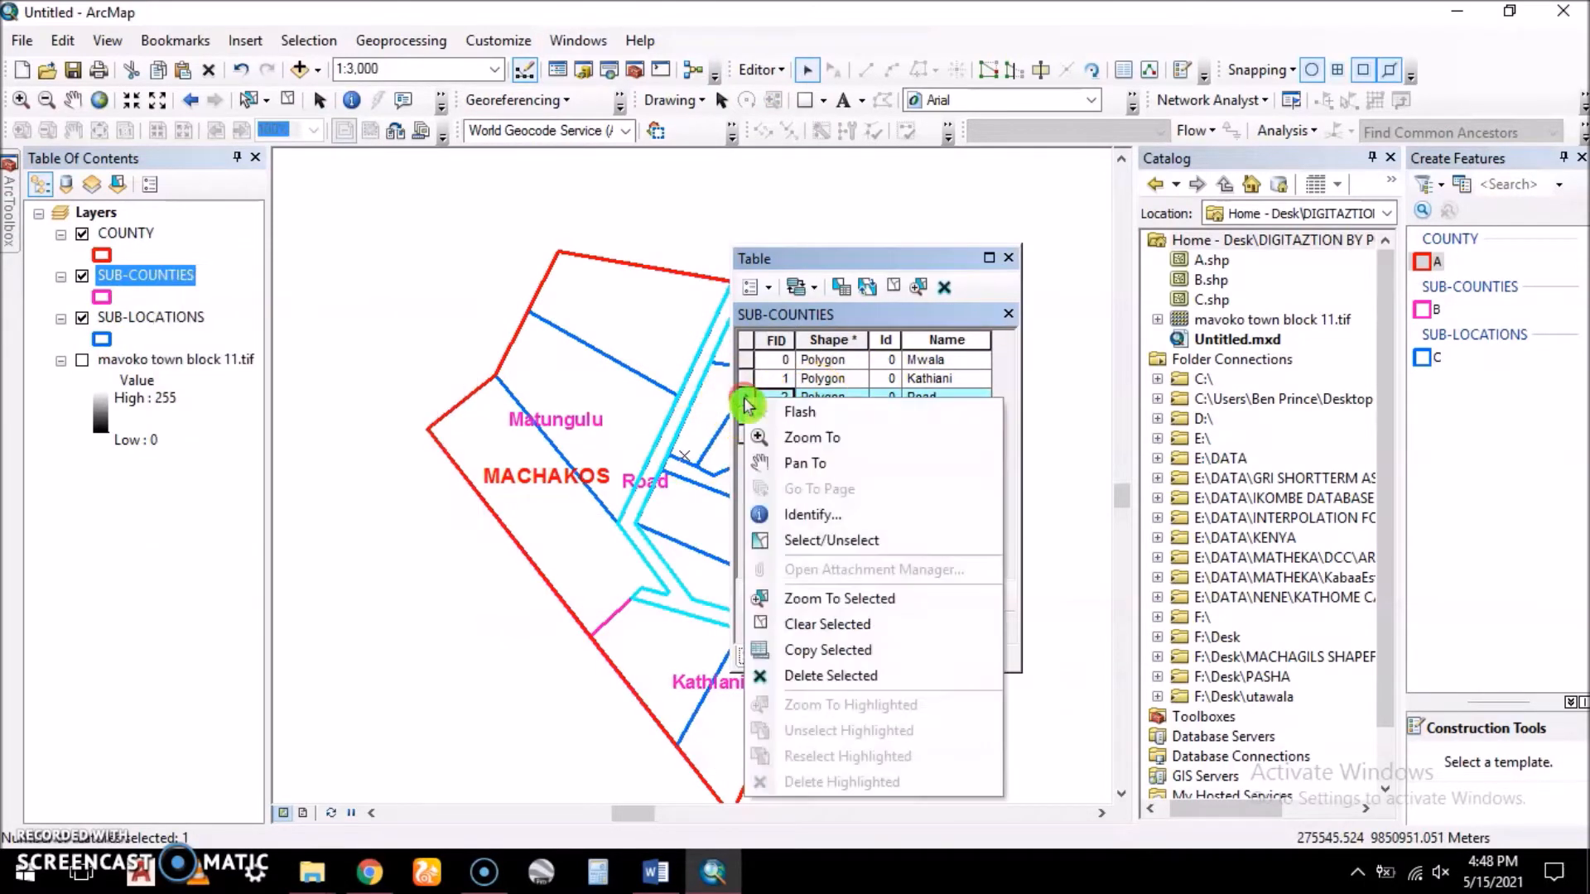
{"action": "left_click", "coordinate": [843, 679]}
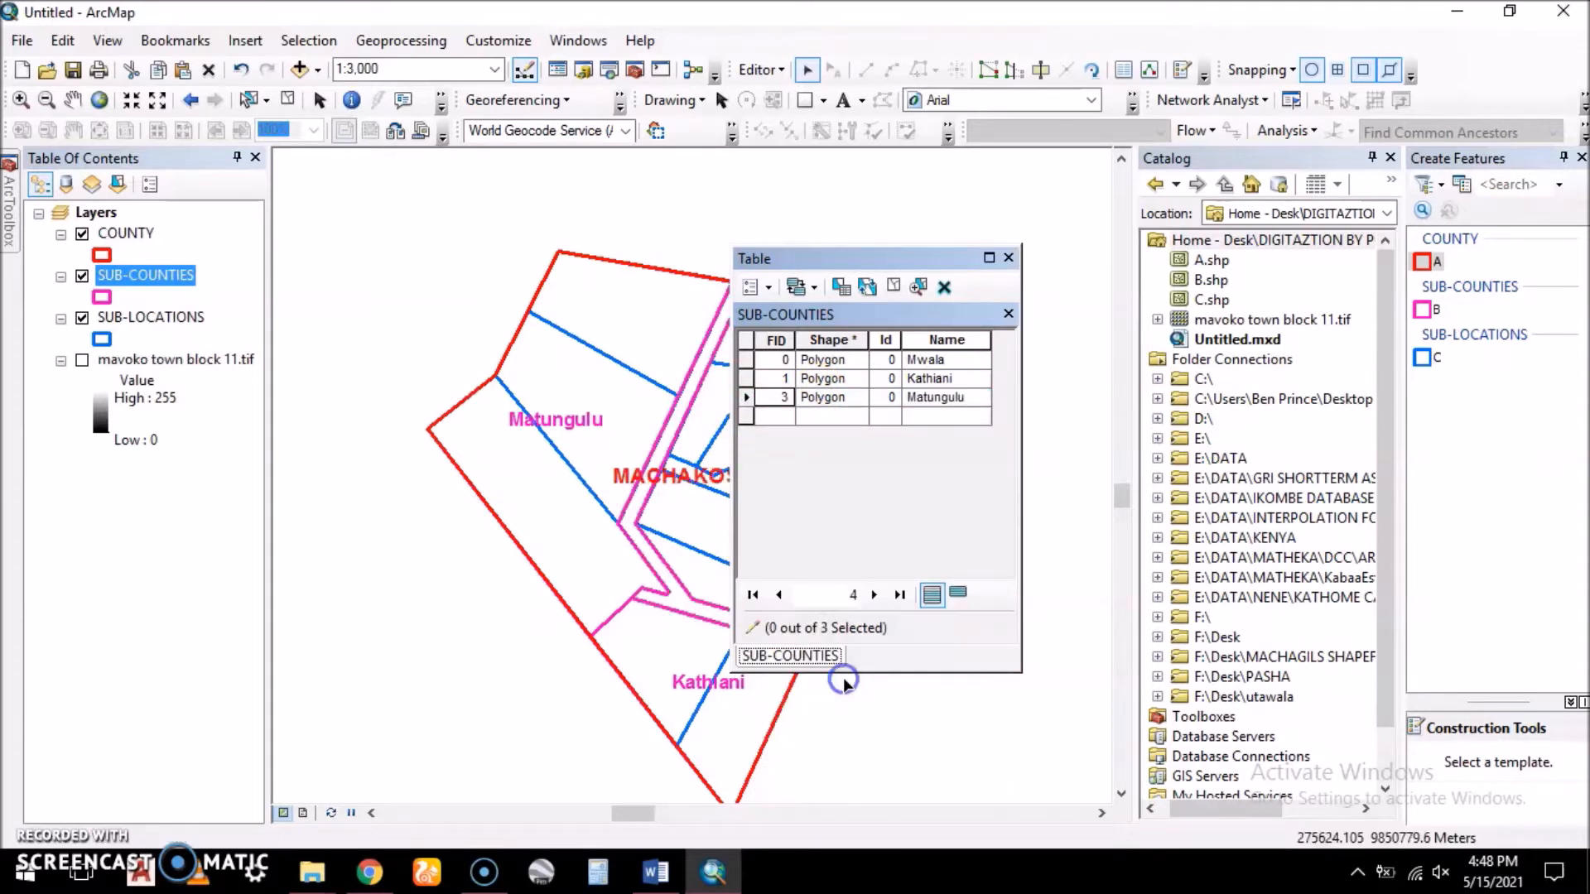
{"action": "left_click", "coordinate": [1009, 258]}
{"action": "left_click", "coordinate": [662, 430]}
{"action": "left_click", "coordinate": [492, 430]}
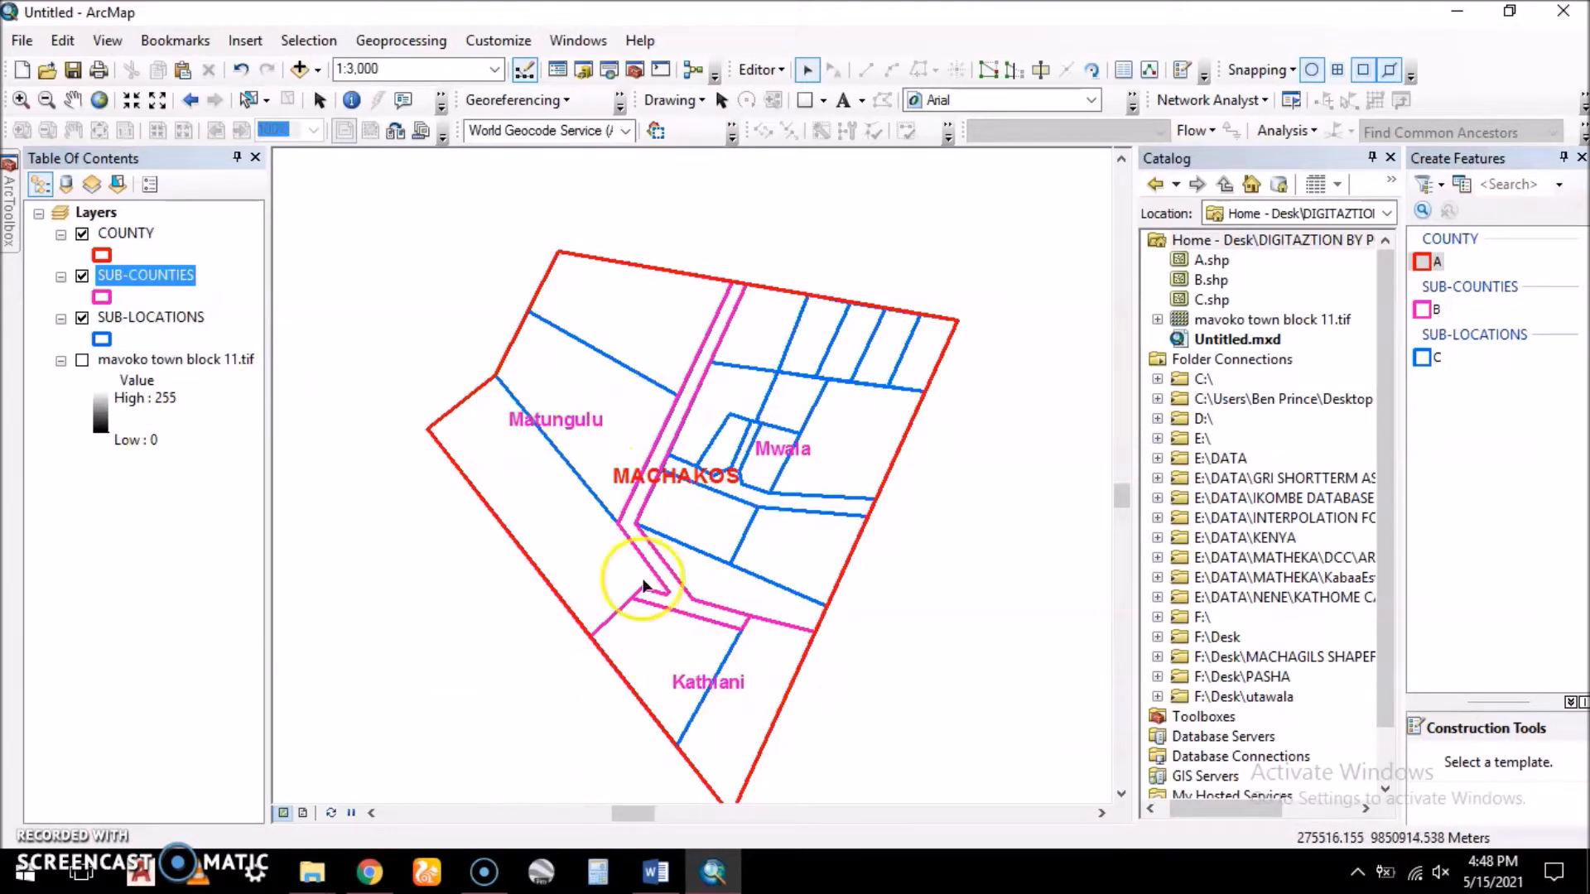
- Open the SUB-LOCATIONS attribute table and place its window beside the polygons, with the map at 1:2,500 scale
{"action": "left_click", "coordinate": [145, 325]}
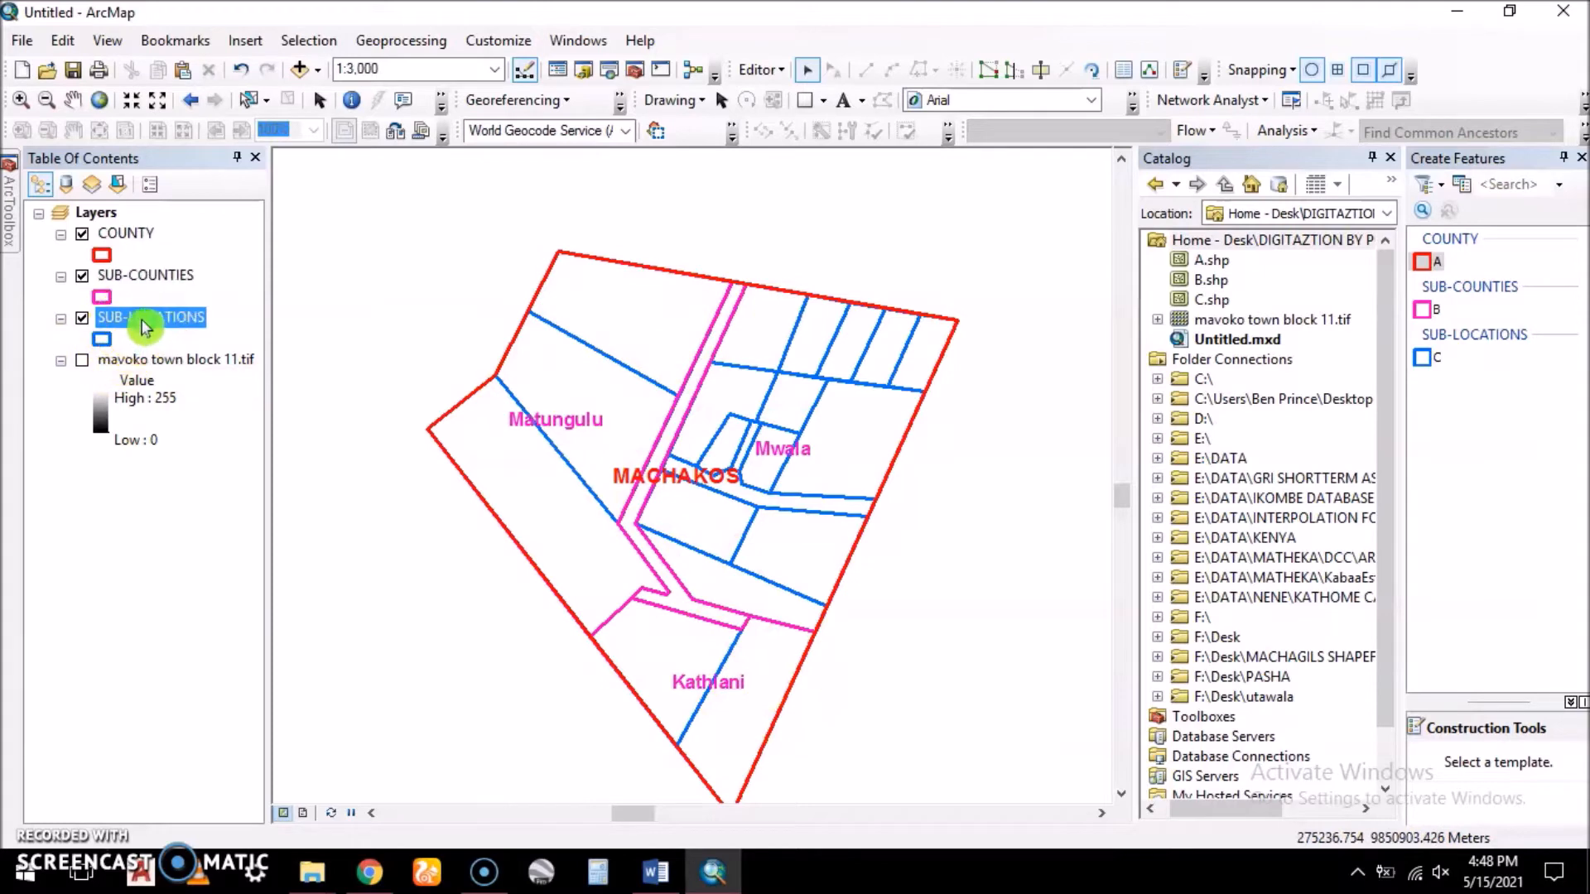
{"action": "right_click", "coordinate": [147, 320]}
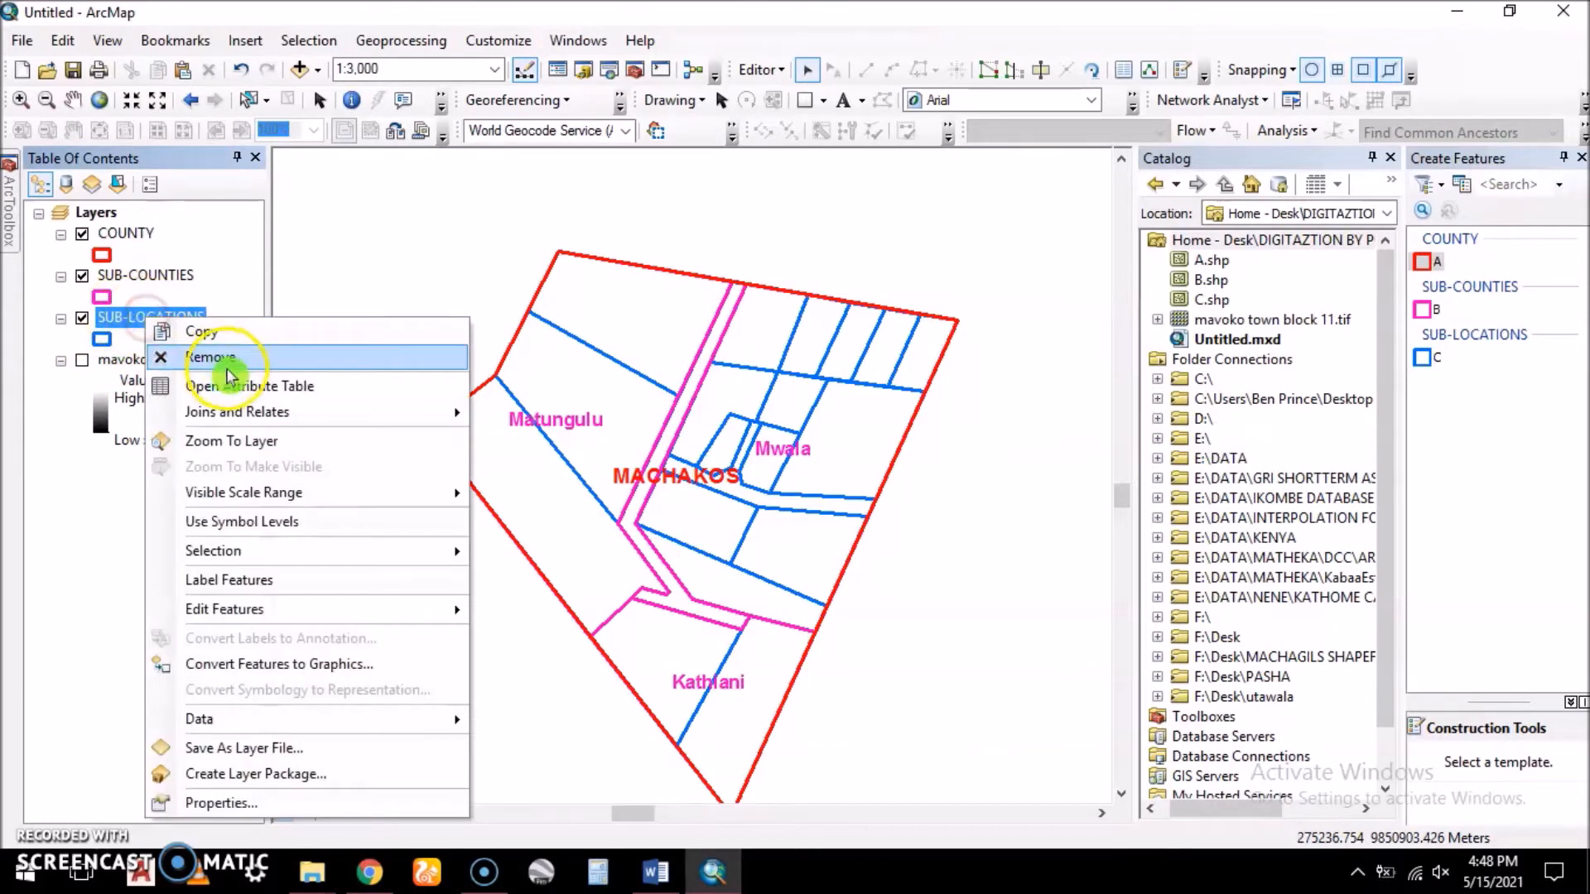
{"action": "left_click", "coordinate": [248, 386]}
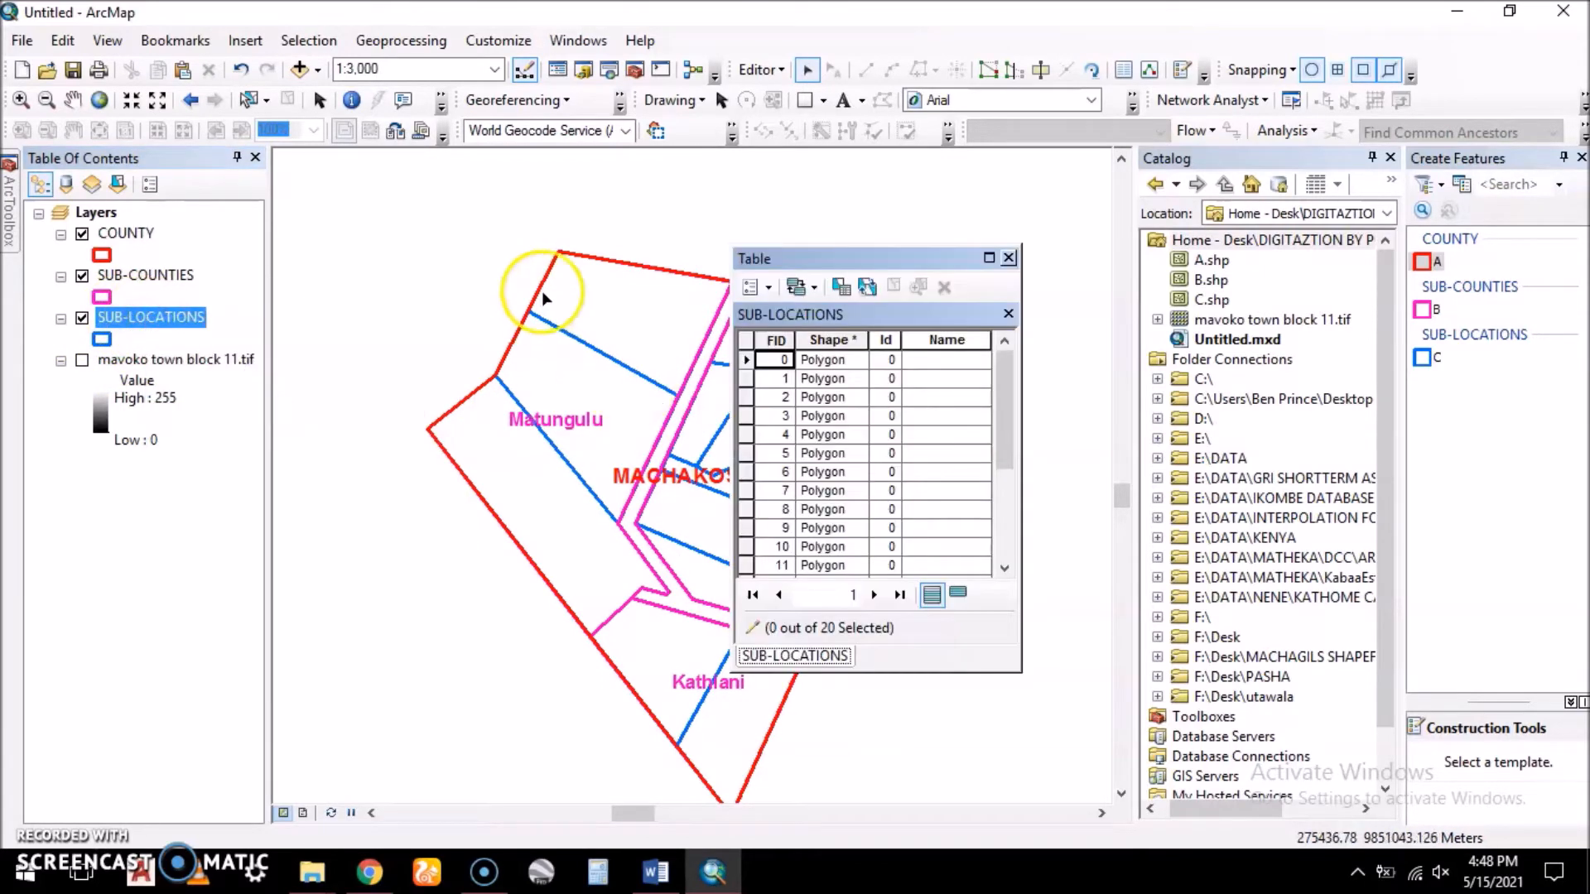
{"action": "scroll", "coordinate": [339, 347], "scroll_direction": "up", "scroll_amount": 3}
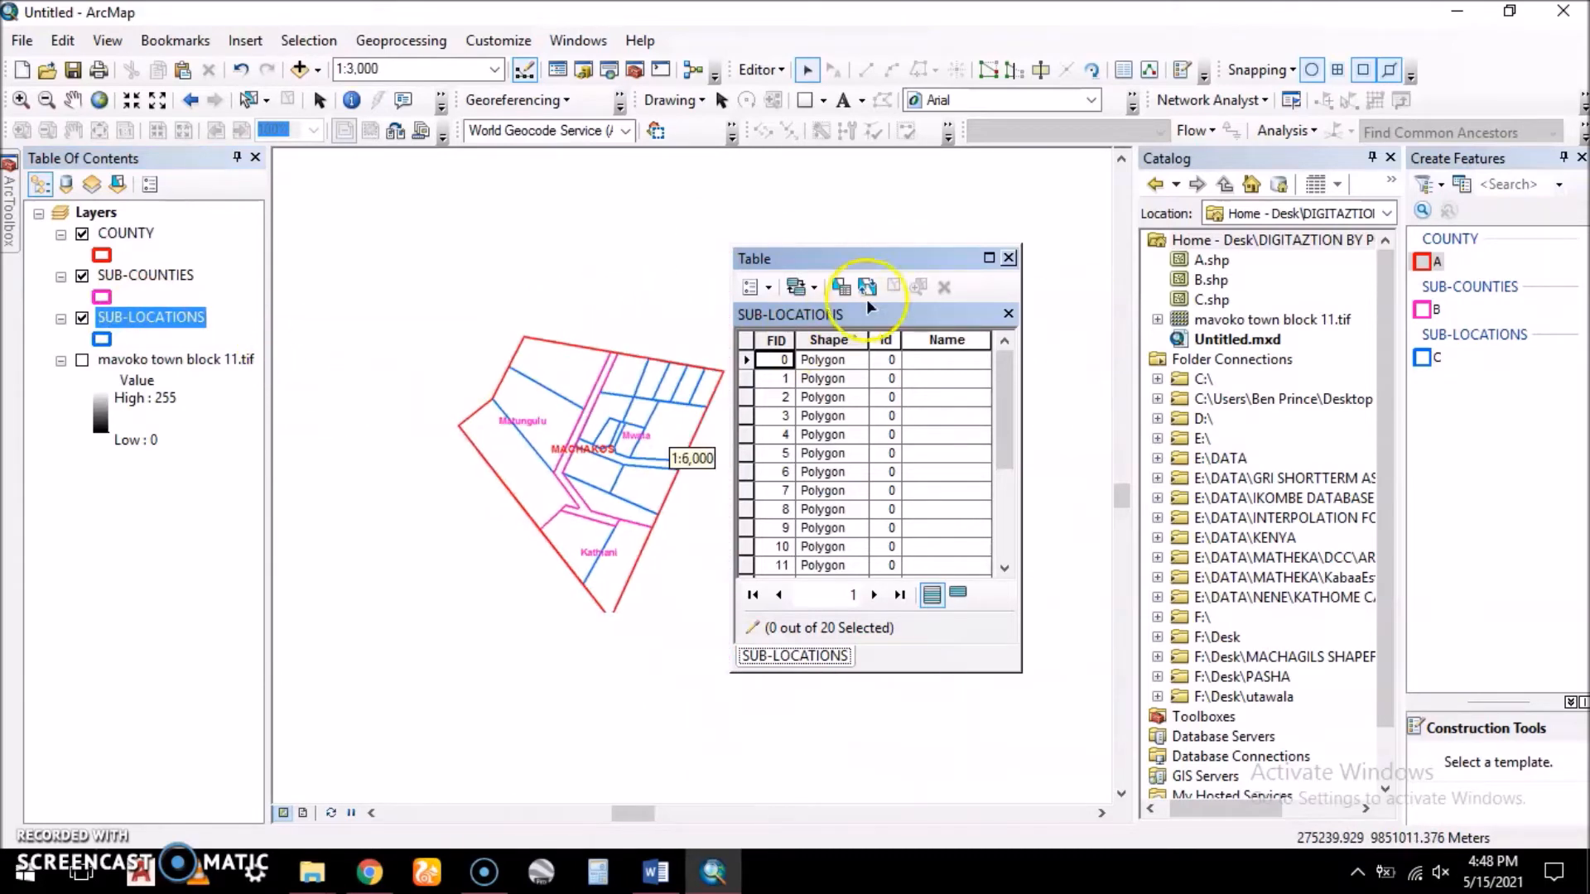
{"action": "left_click_drag", "start_coordinate": [914, 262], "coordinate": [444, 225]}
{"action": "scroll", "coordinate": [1001, 422], "scroll_direction": "up", "scroll_amount": 2}
{"action": "scroll", "coordinate": [750, 451], "scroll_direction": "down", "scroll_amount": 4}
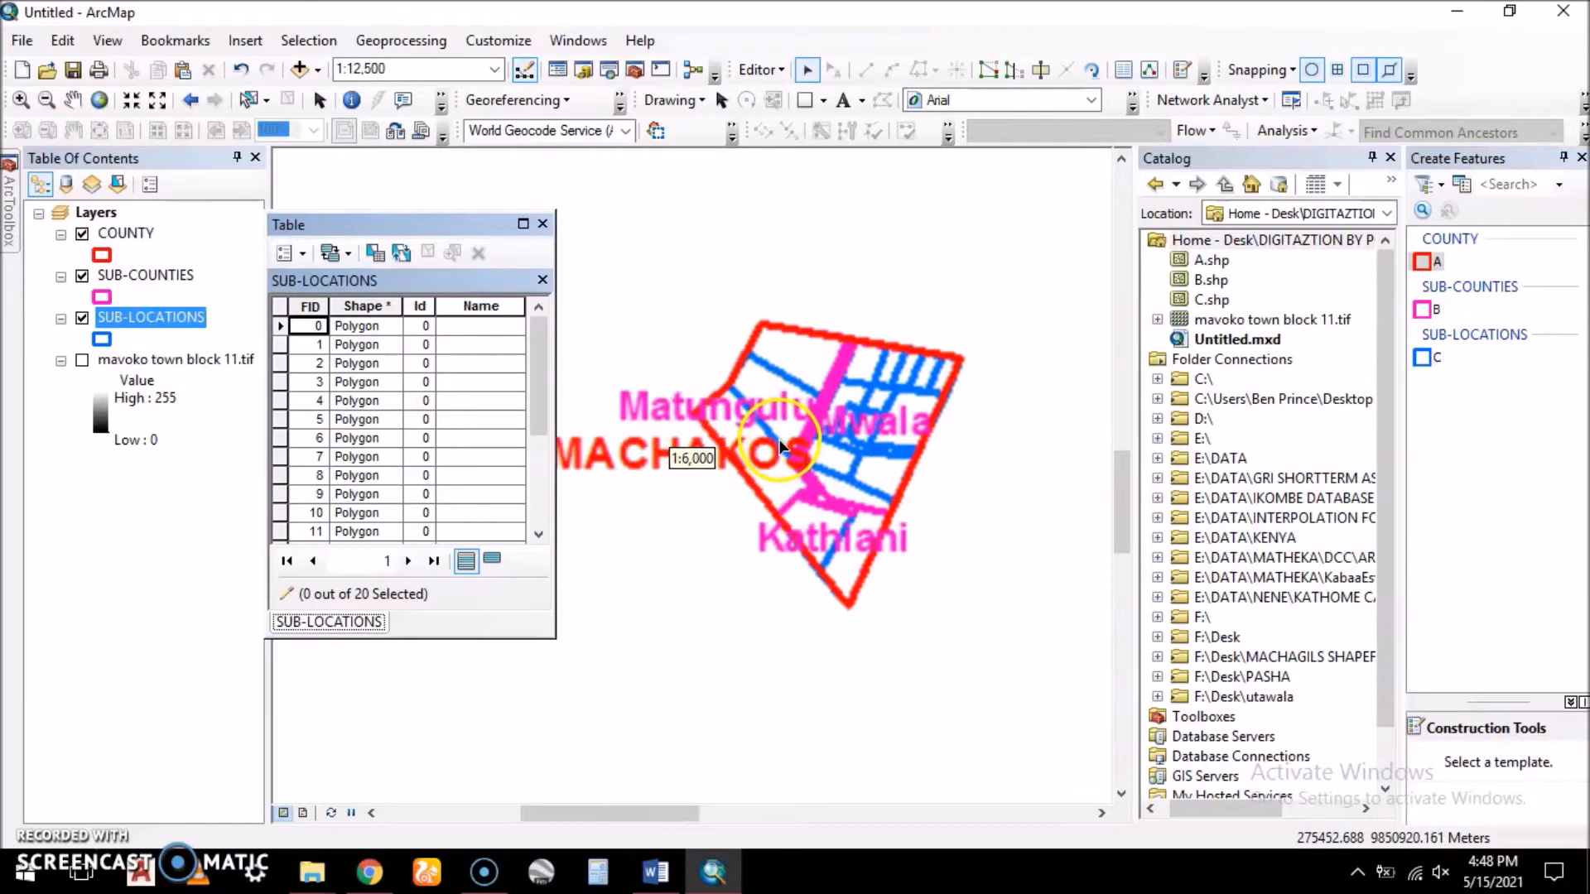
{"action": "scroll", "coordinate": [820, 465], "scroll_direction": "down", "scroll_amount": 2}
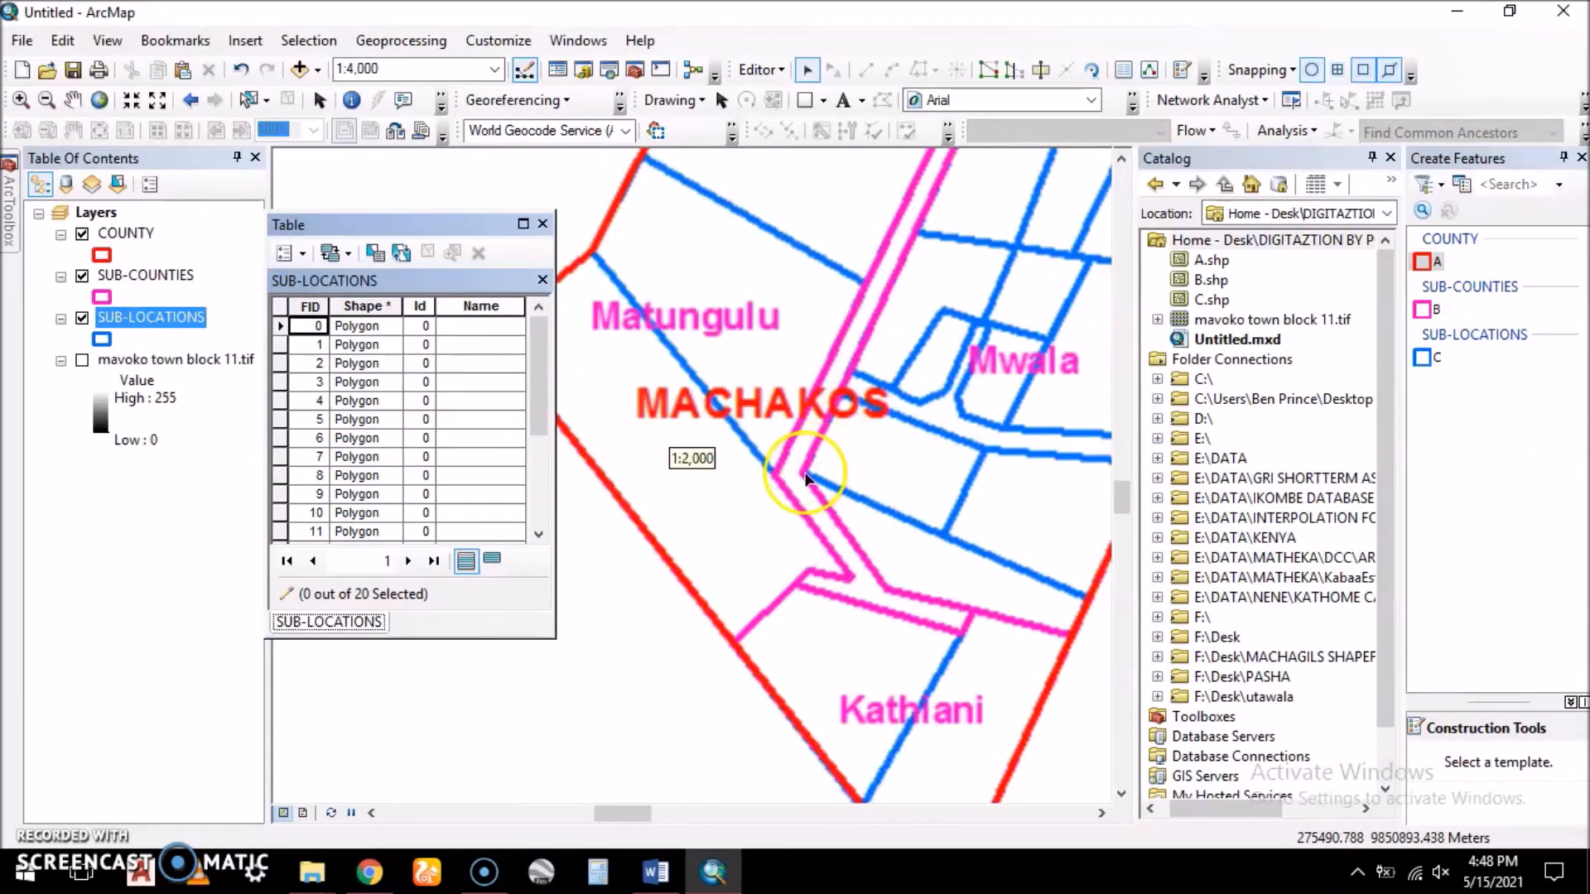
{"action": "scroll", "coordinate": [805, 478], "scroll_direction": "up", "scroll_amount": 1}
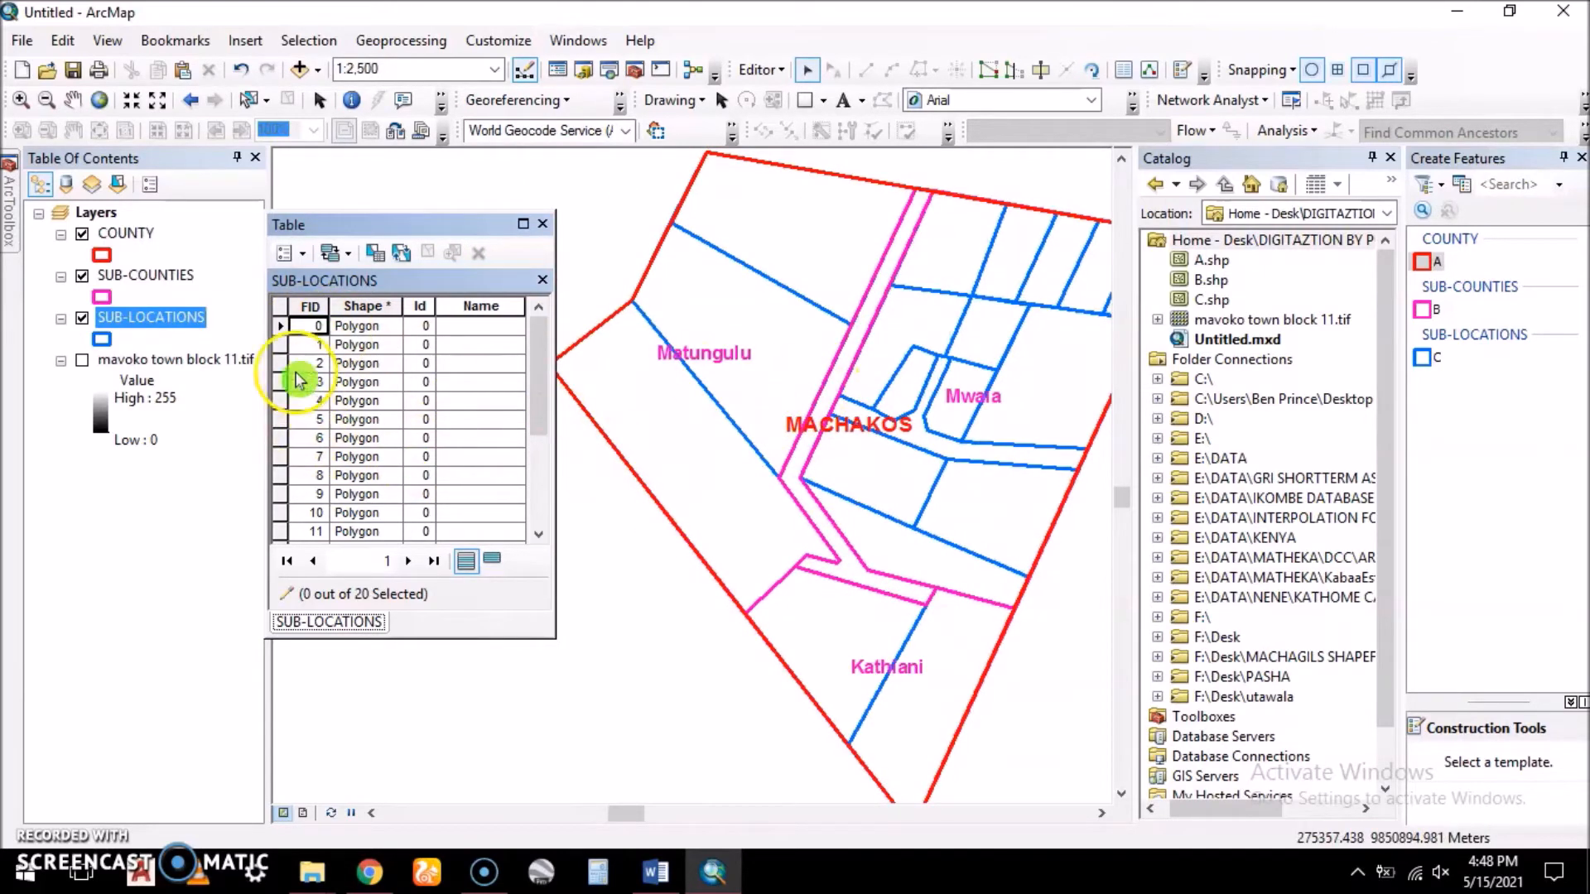
- Name the SUB-LOCATIONS polygon with FID 0 Mwala 1 and the polygon with FID 1 kathiani 1
{"action": "left_click", "coordinate": [278, 328]}
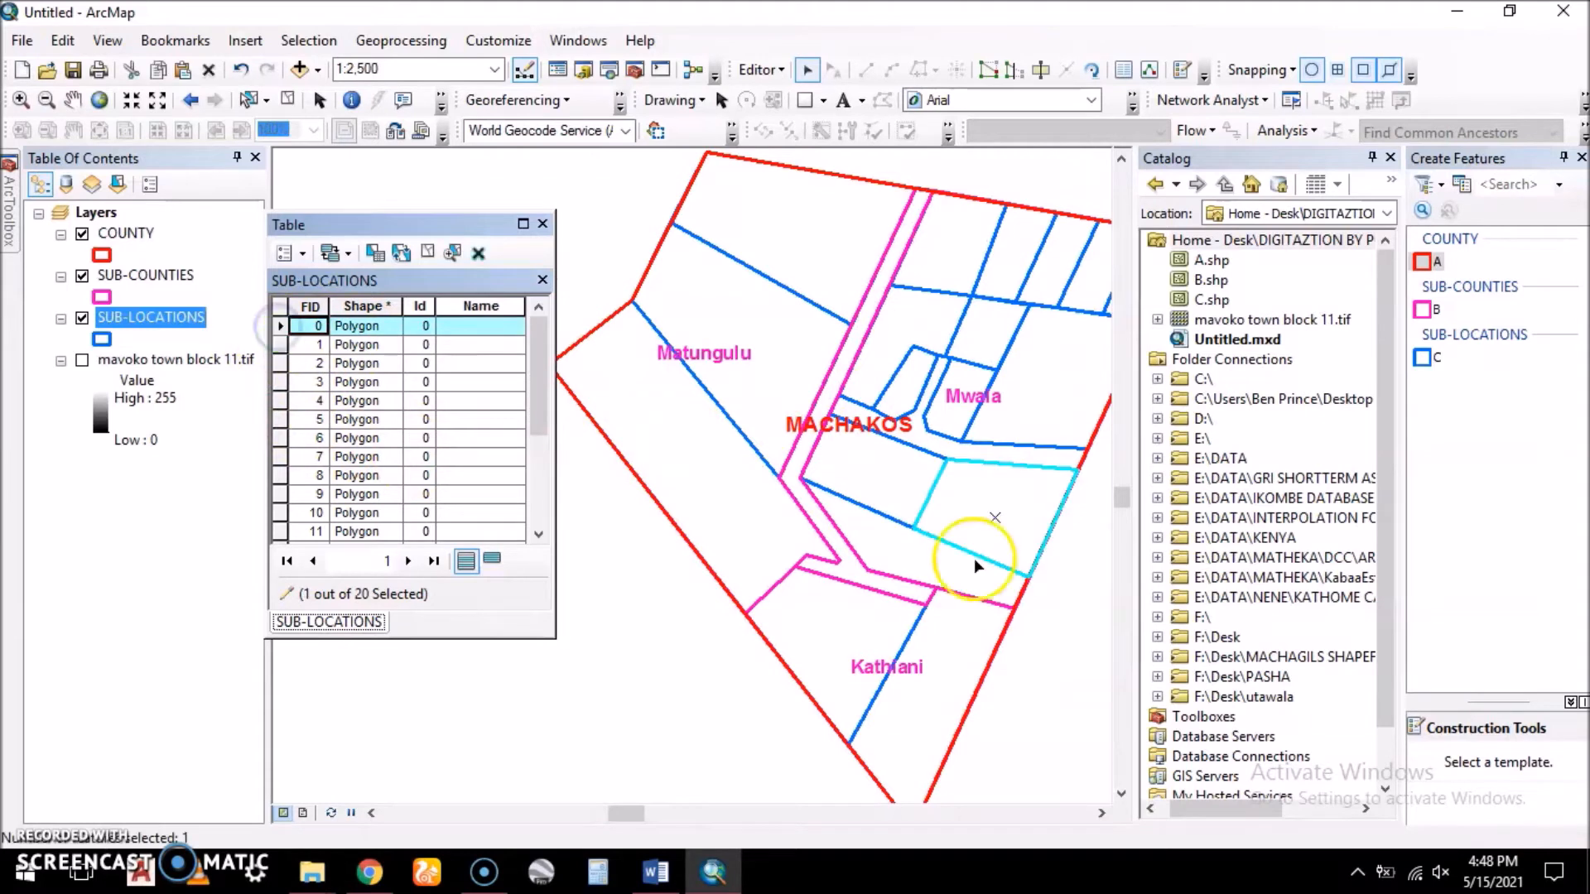
{"action": "left_click", "coordinate": [479, 328]}
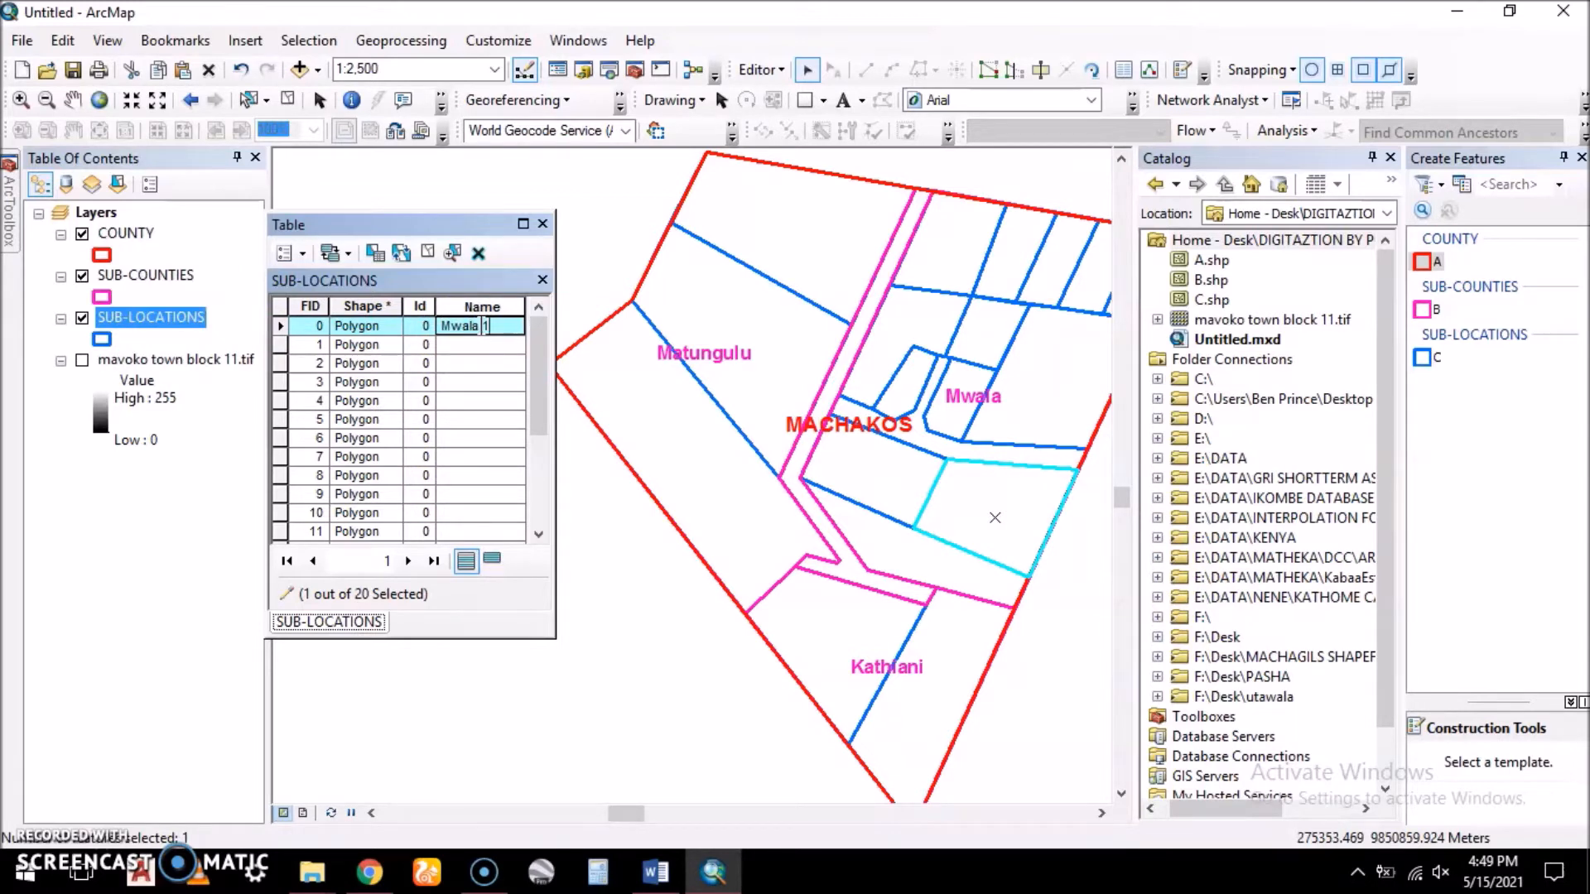
{"action": "left_click", "coordinate": [281, 344]}
{"action": "left_click", "coordinate": [463, 347]}
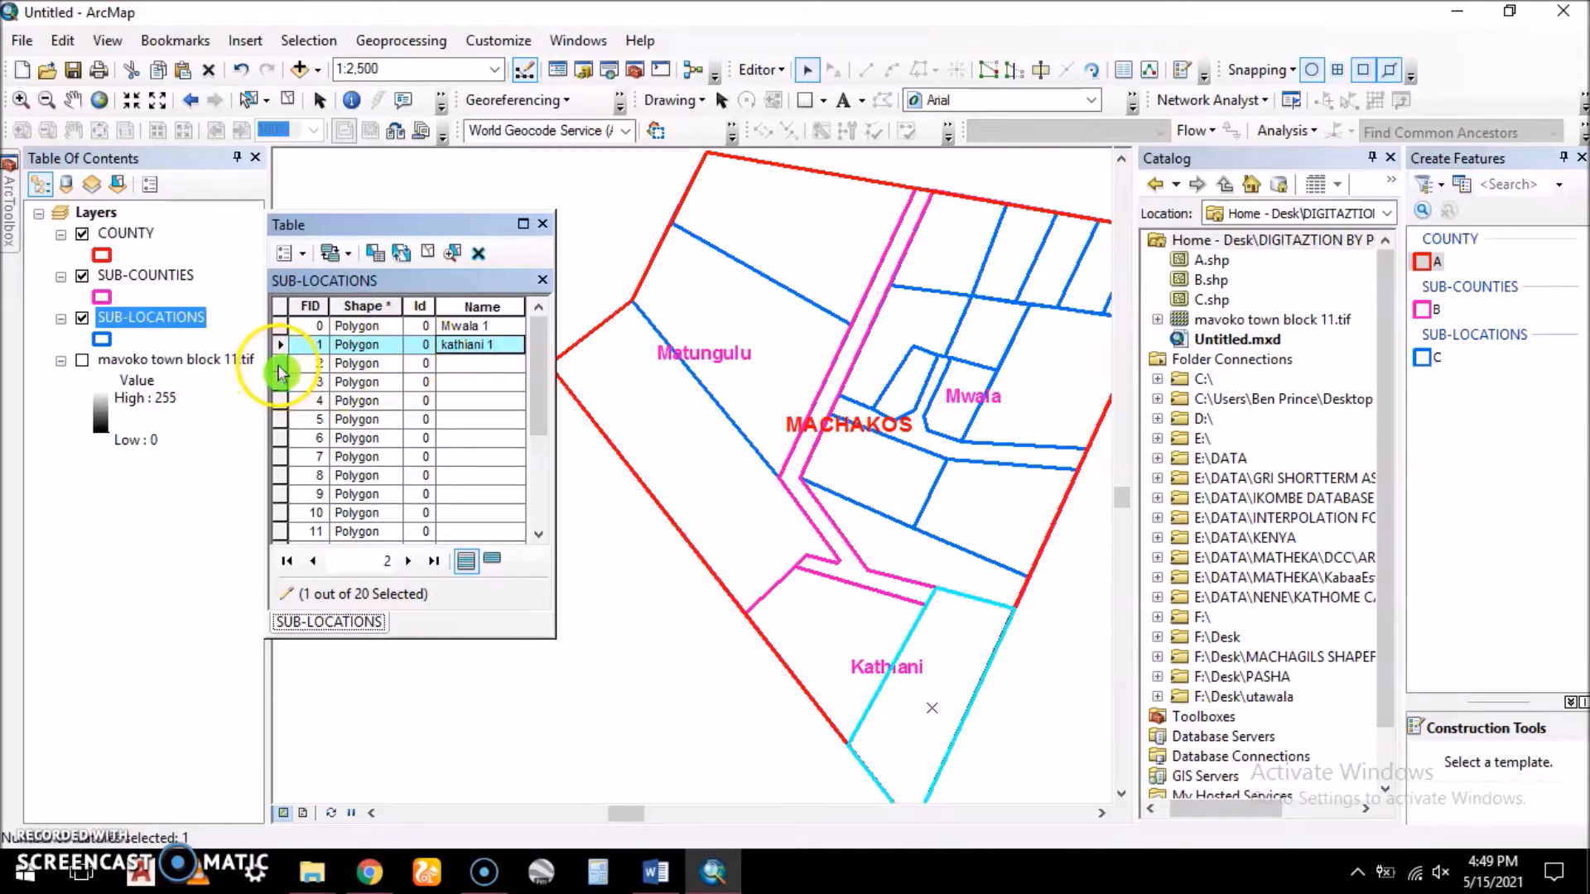
- Shorten the names of the first two SUB-LOCATIONS records to kat1 for FID 1 and Mw 1 for FID 0
{"action": "left_click", "coordinate": [489, 346]}
{"action": "key", "text": "BackSpace"}
{"action": "key", "text": "BackSpace"}
{"action": "key", "text": "BackSpace"}
{"action": "key", "text": "BackSpace"}
{"action": "key", "text": "BackSpace"}
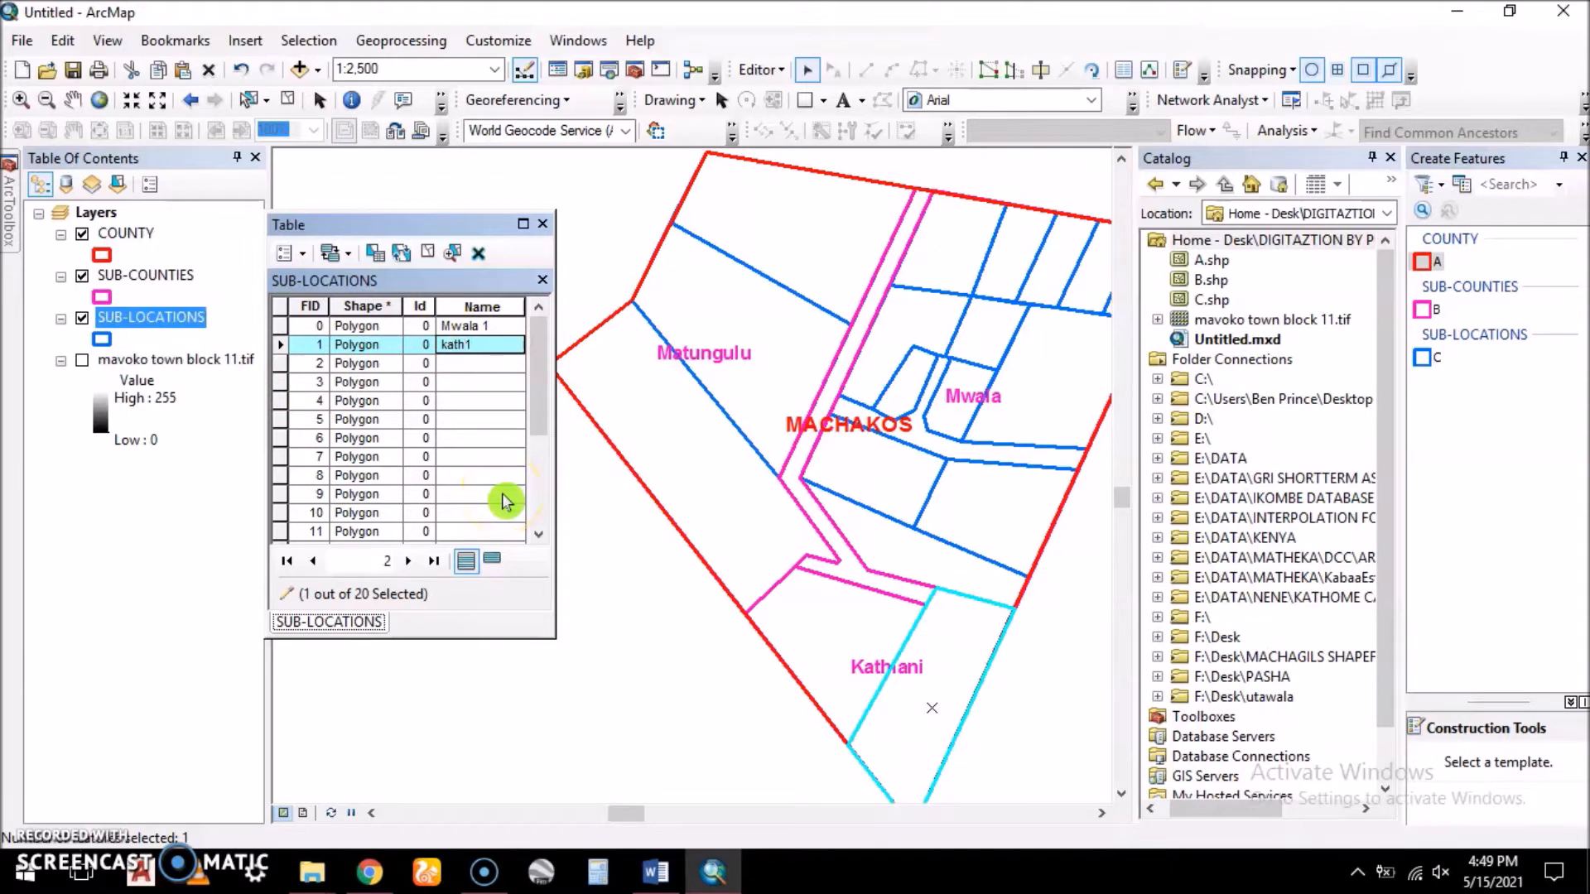
{"action": "left_click", "coordinate": [481, 327]}
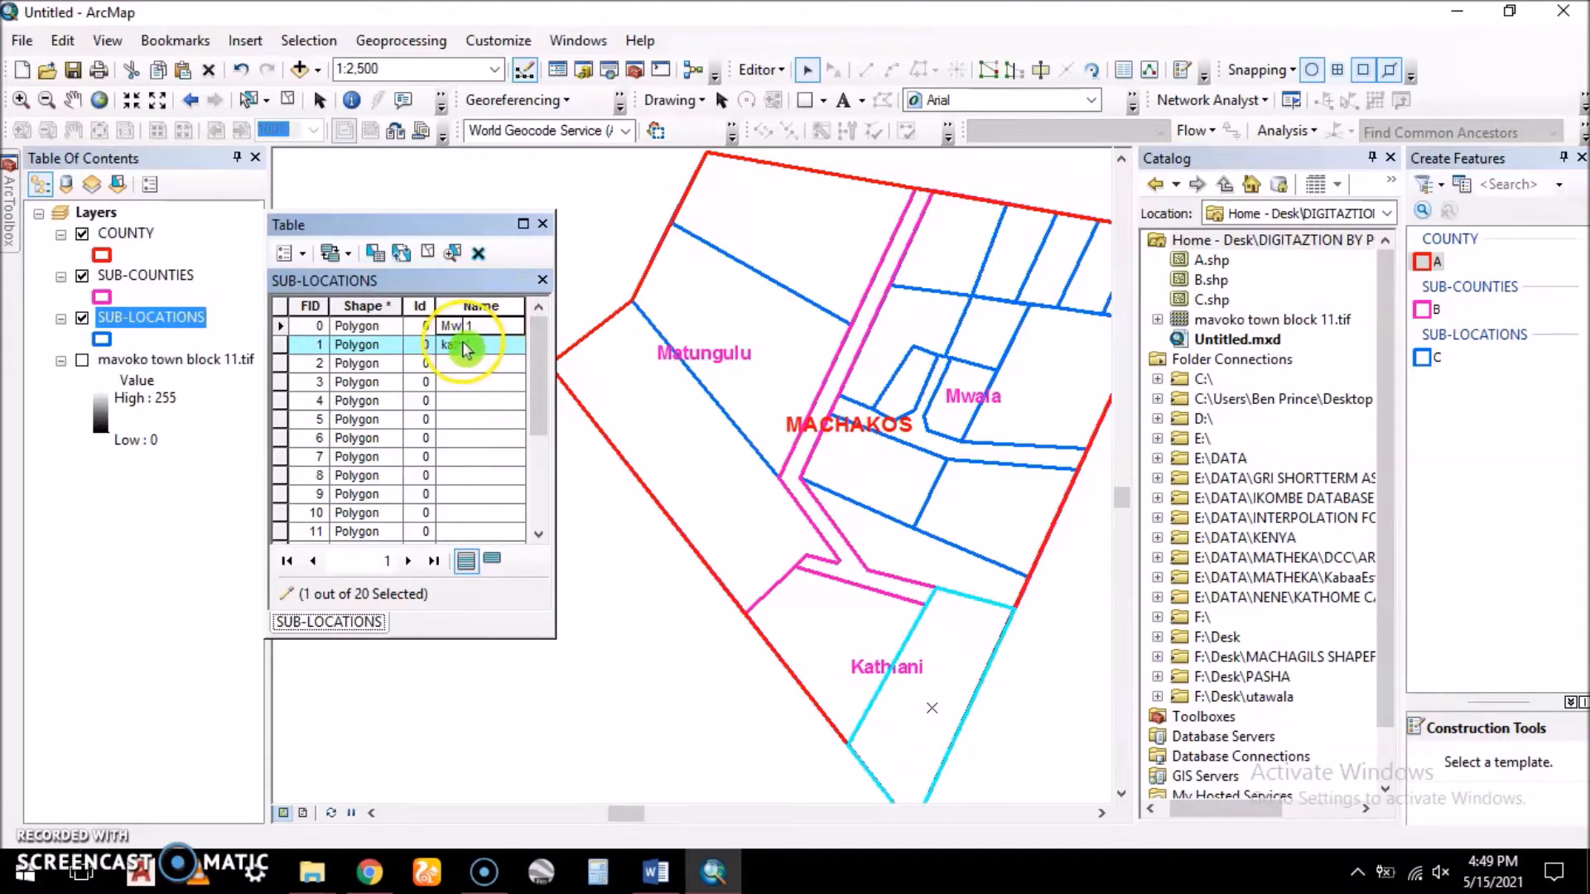
{"action": "left_click", "coordinate": [464, 345]}
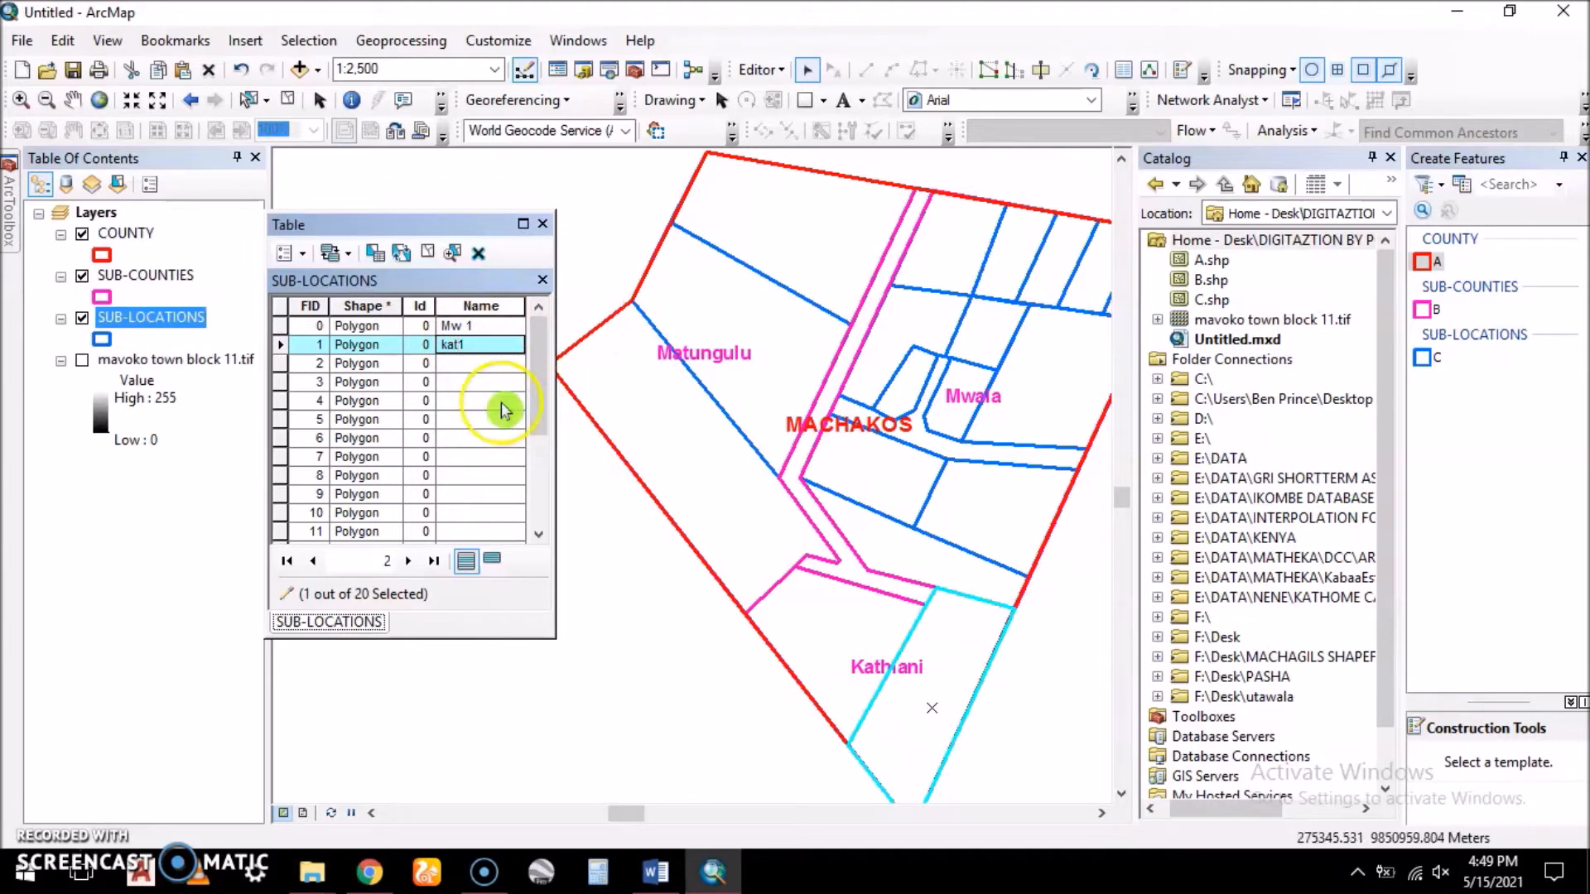
- Name the Matungulu polygons with FID 3, 4 and 5 mat1, mat2 and mat3
{"action": "left_click", "coordinate": [279, 383]}
{"action": "left_click", "coordinate": [461, 385]}
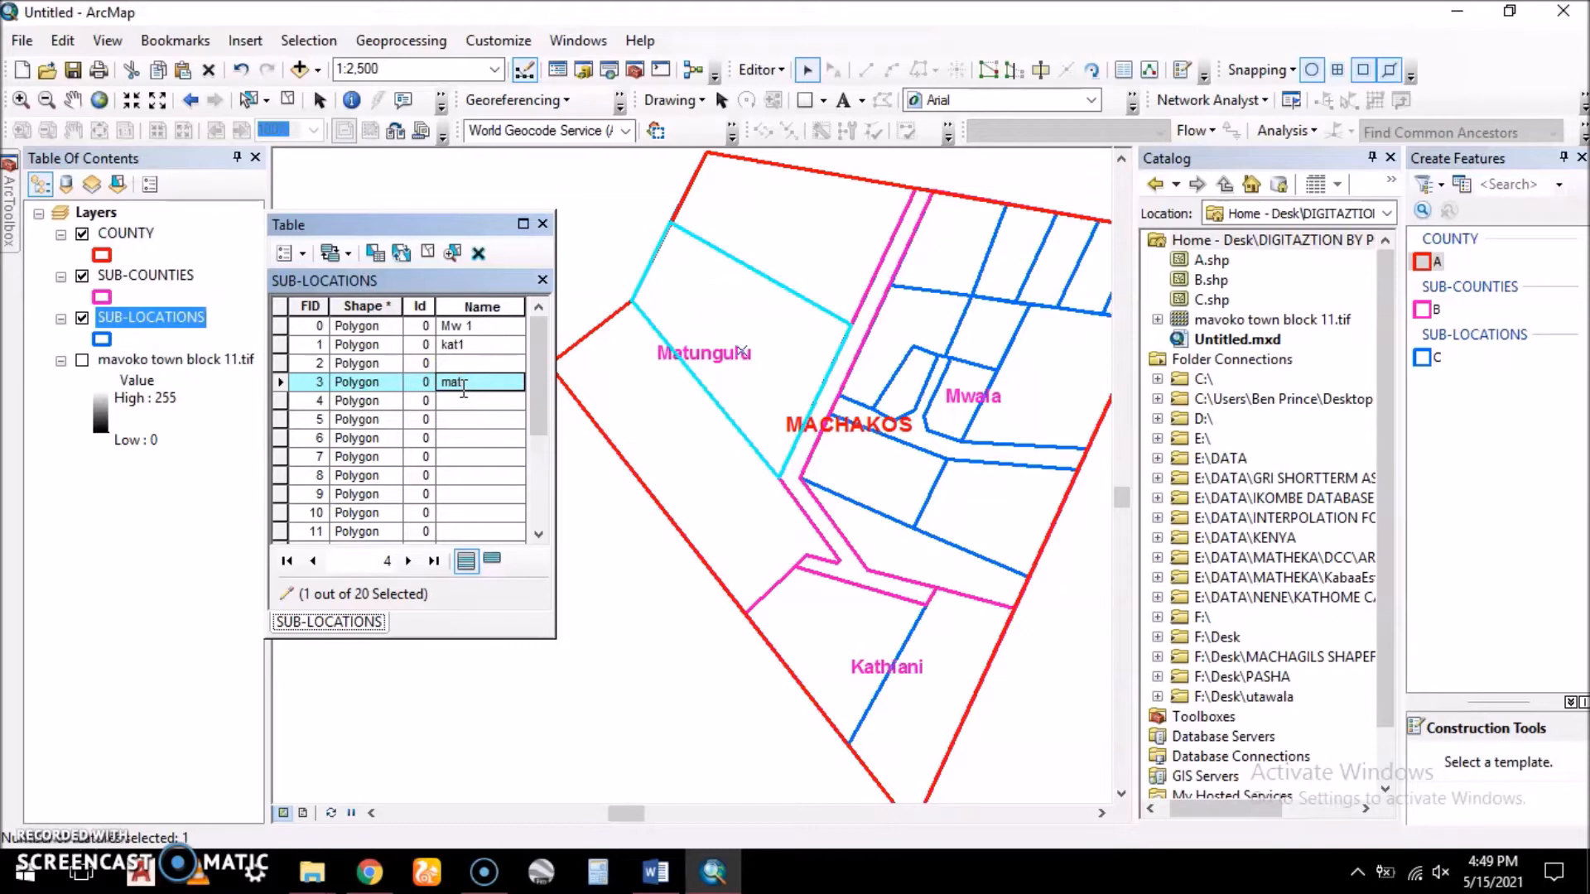
{"action": "left_click", "coordinate": [280, 401]}
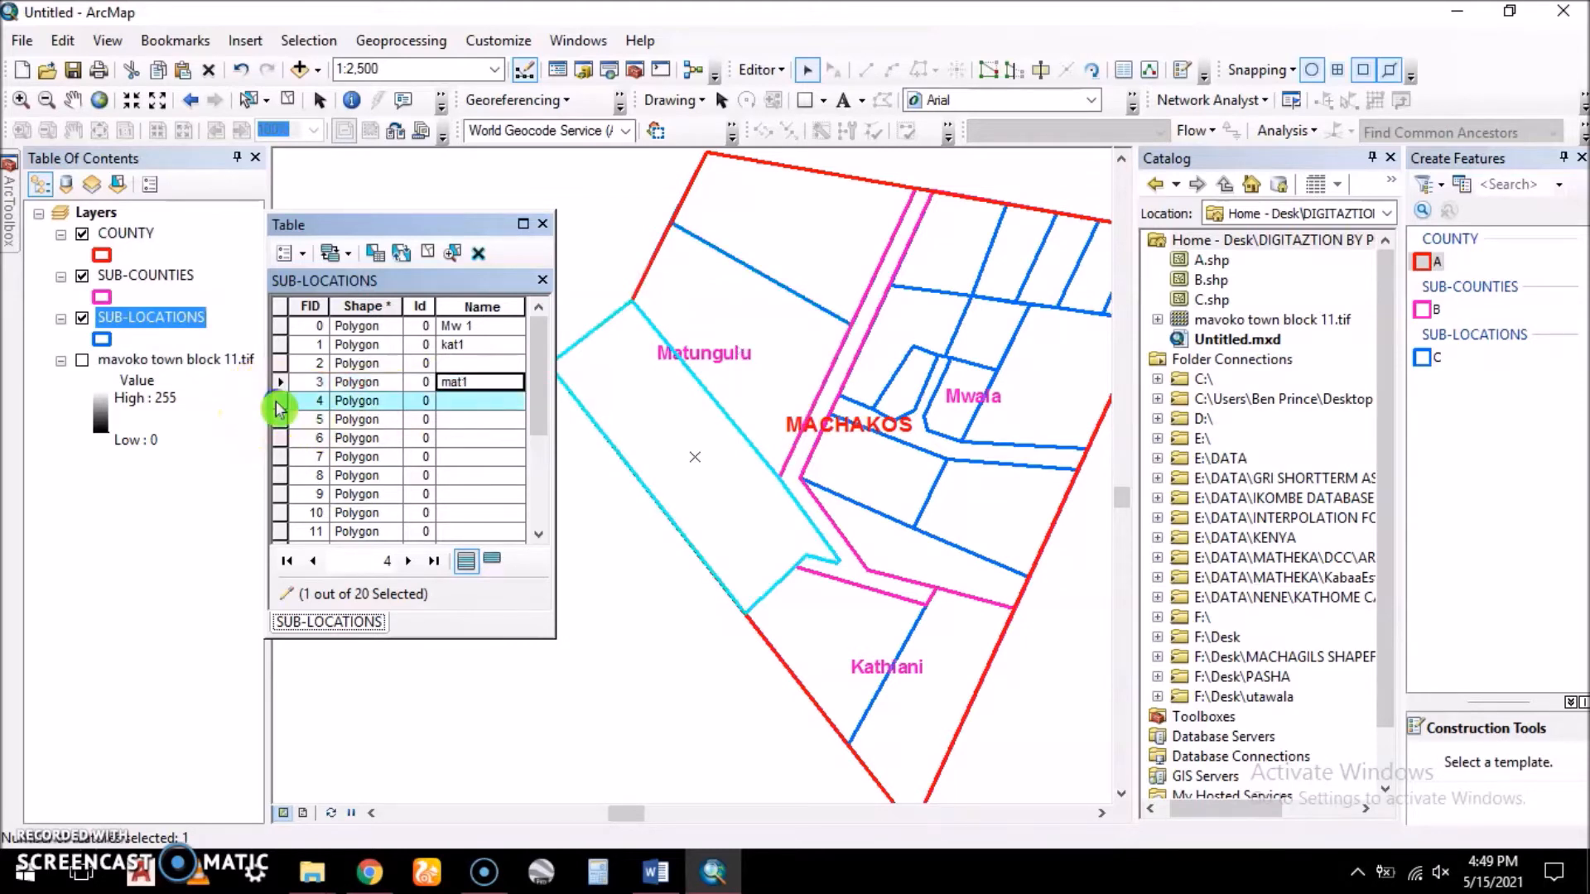
{"action": "left_click", "coordinate": [461, 401]}
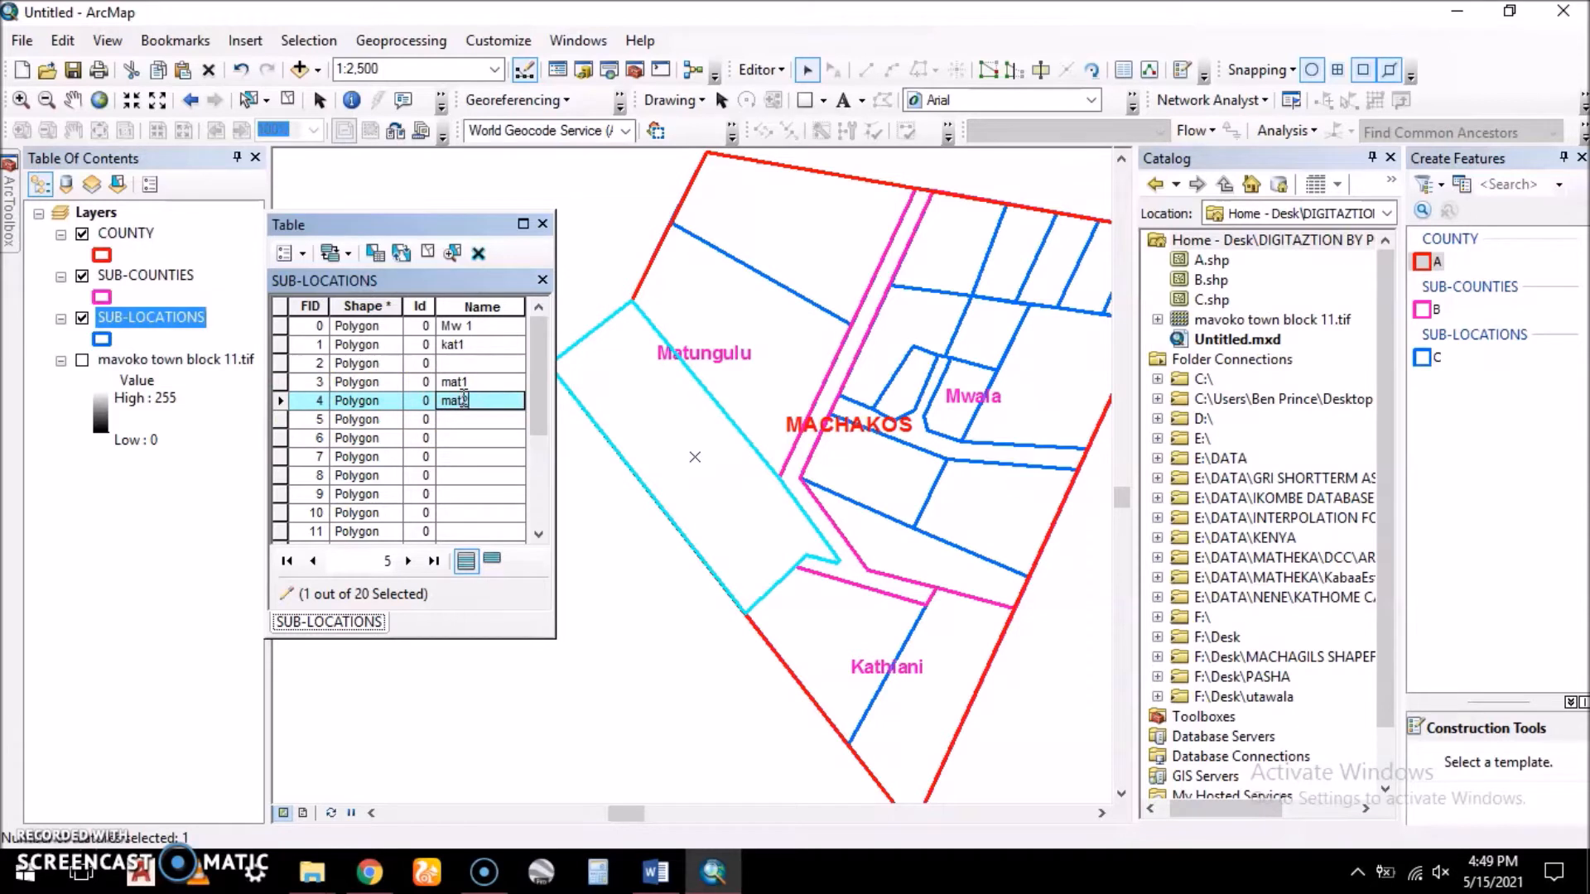
{"action": "left_click", "coordinate": [280, 420]}
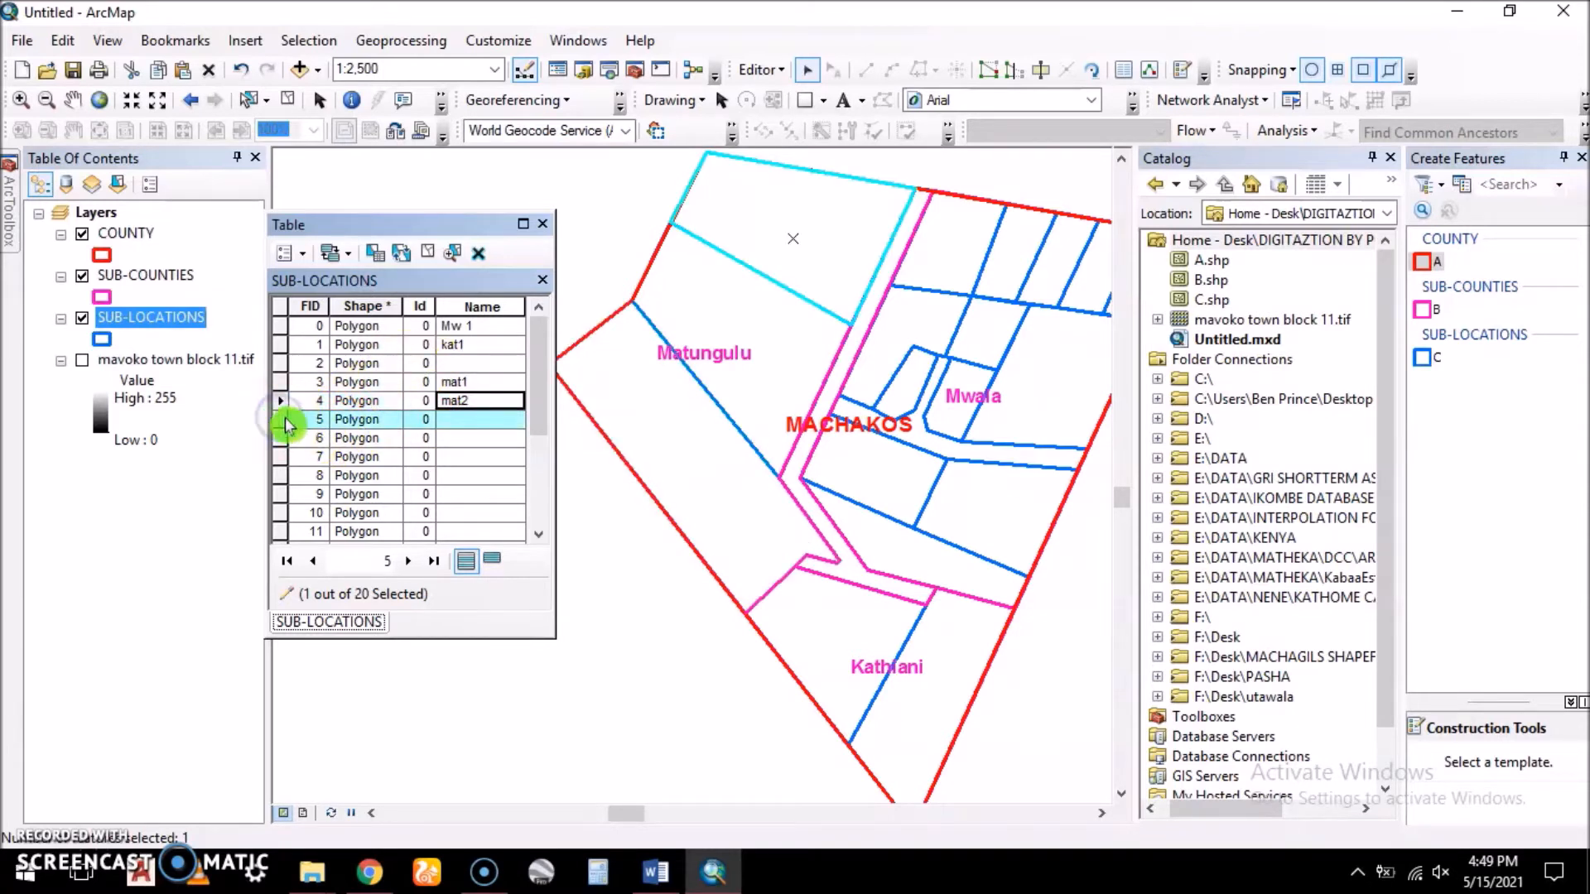
{"action": "left_click", "coordinate": [447, 423]}
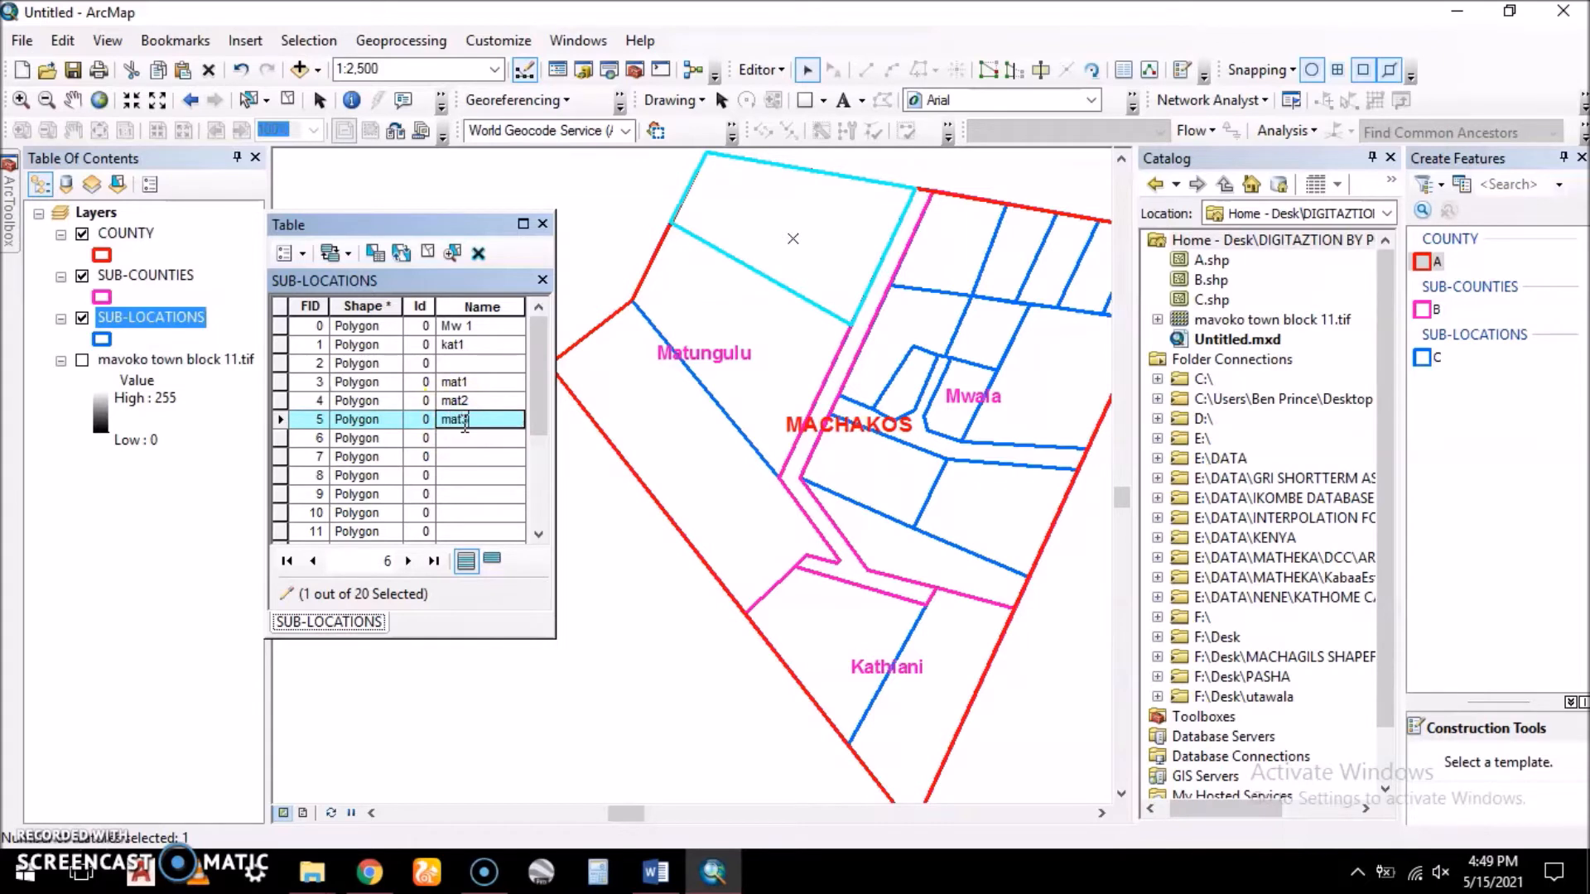
- Name the Mwala polygons with FID 6 and 7 mw2 and mw3
{"action": "left_click", "coordinate": [280, 438]}
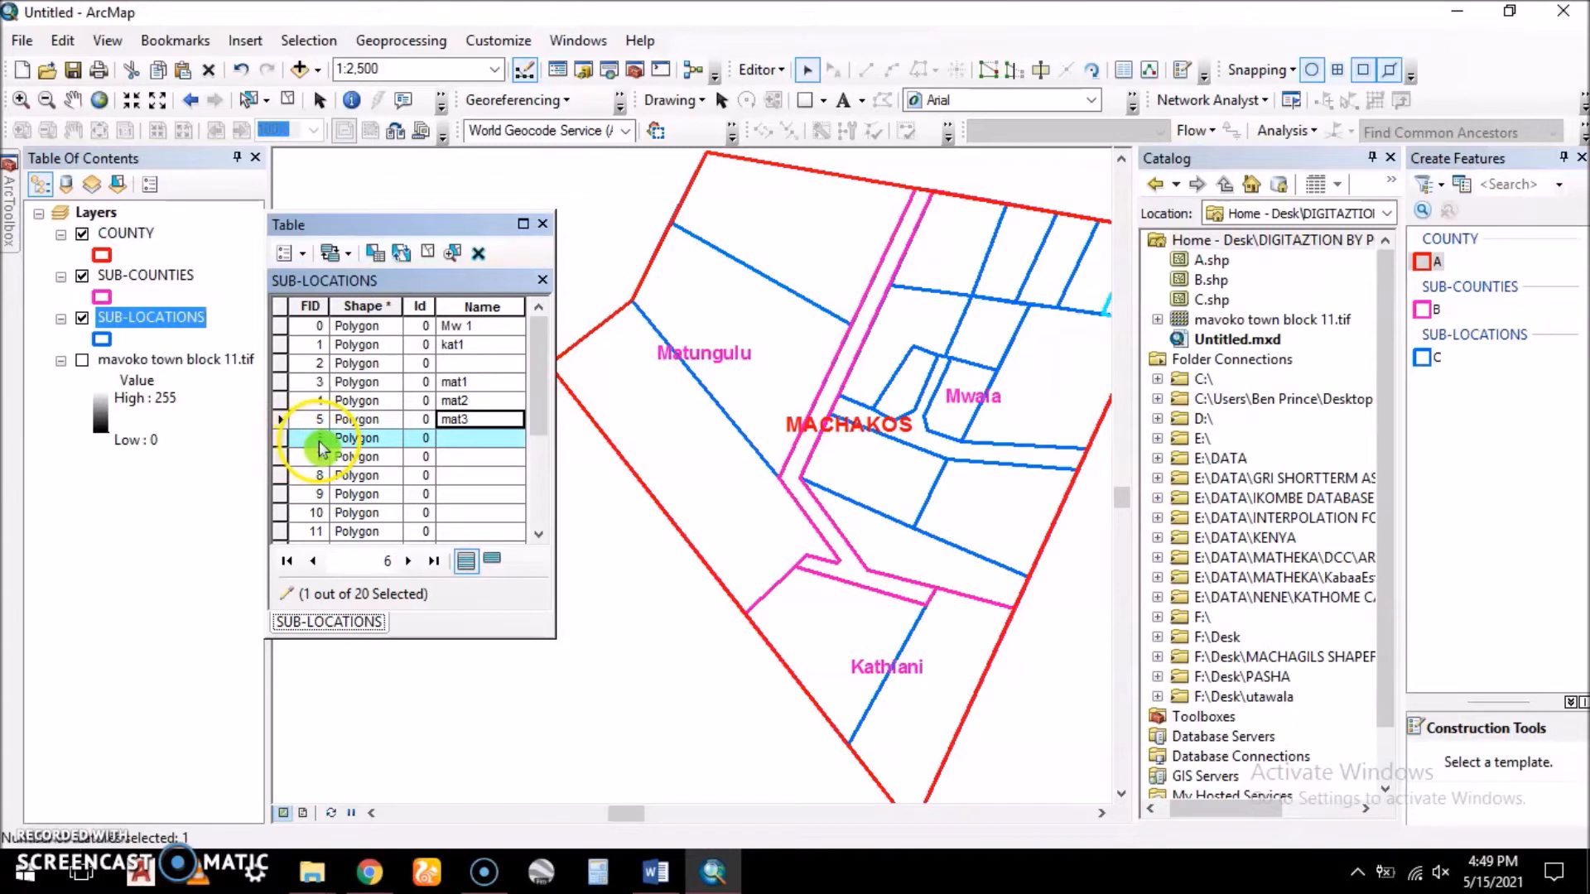
{"action": "left_click", "coordinate": [470, 446]}
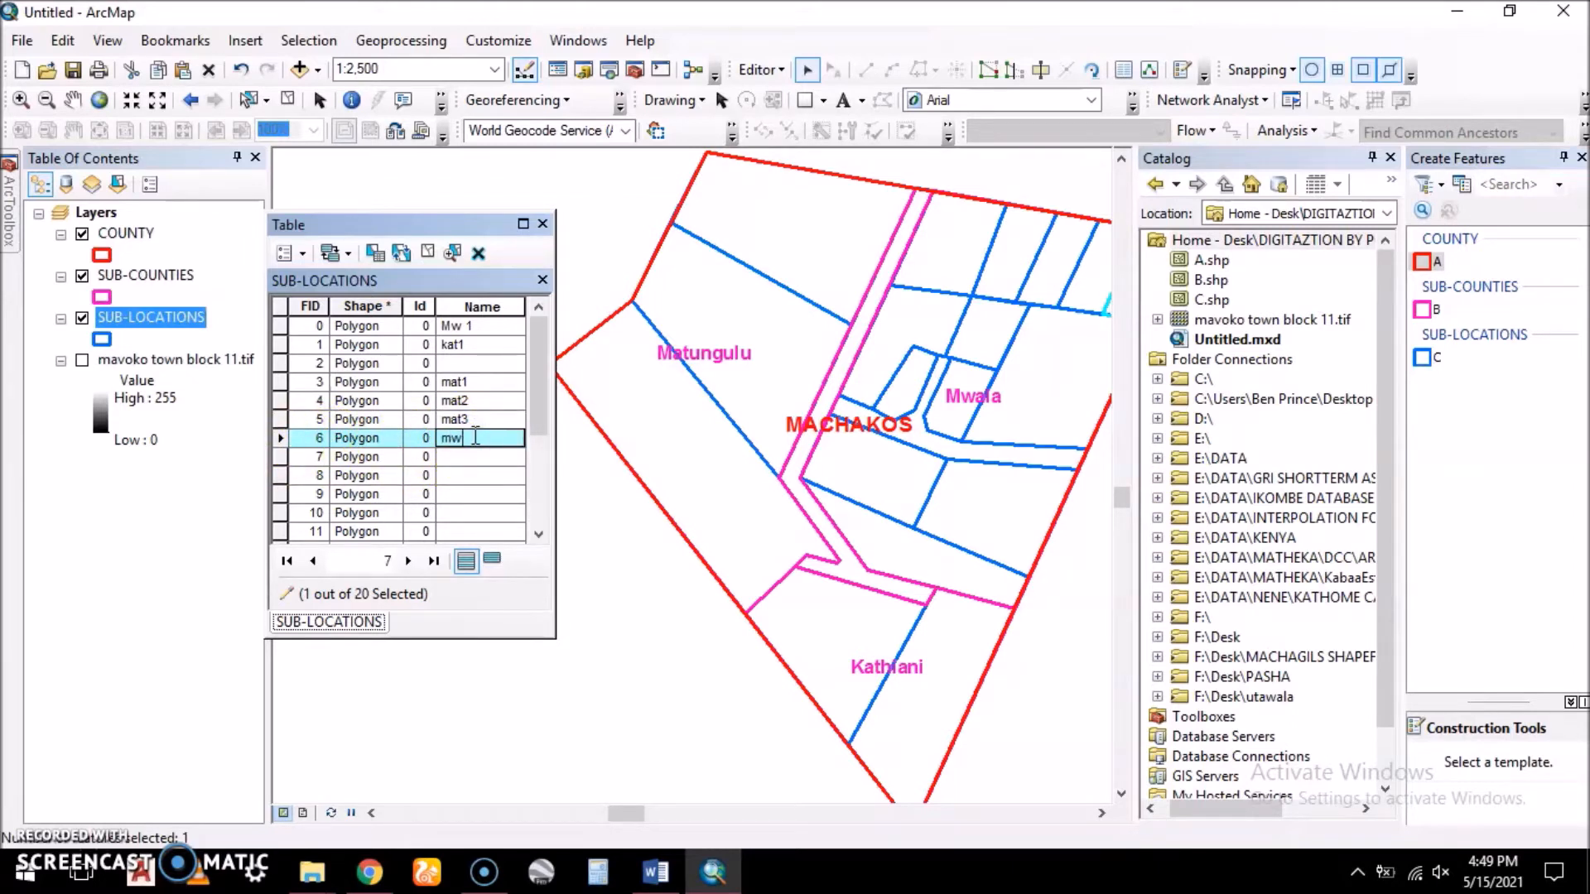
{"action": "left_click", "coordinate": [279, 460]}
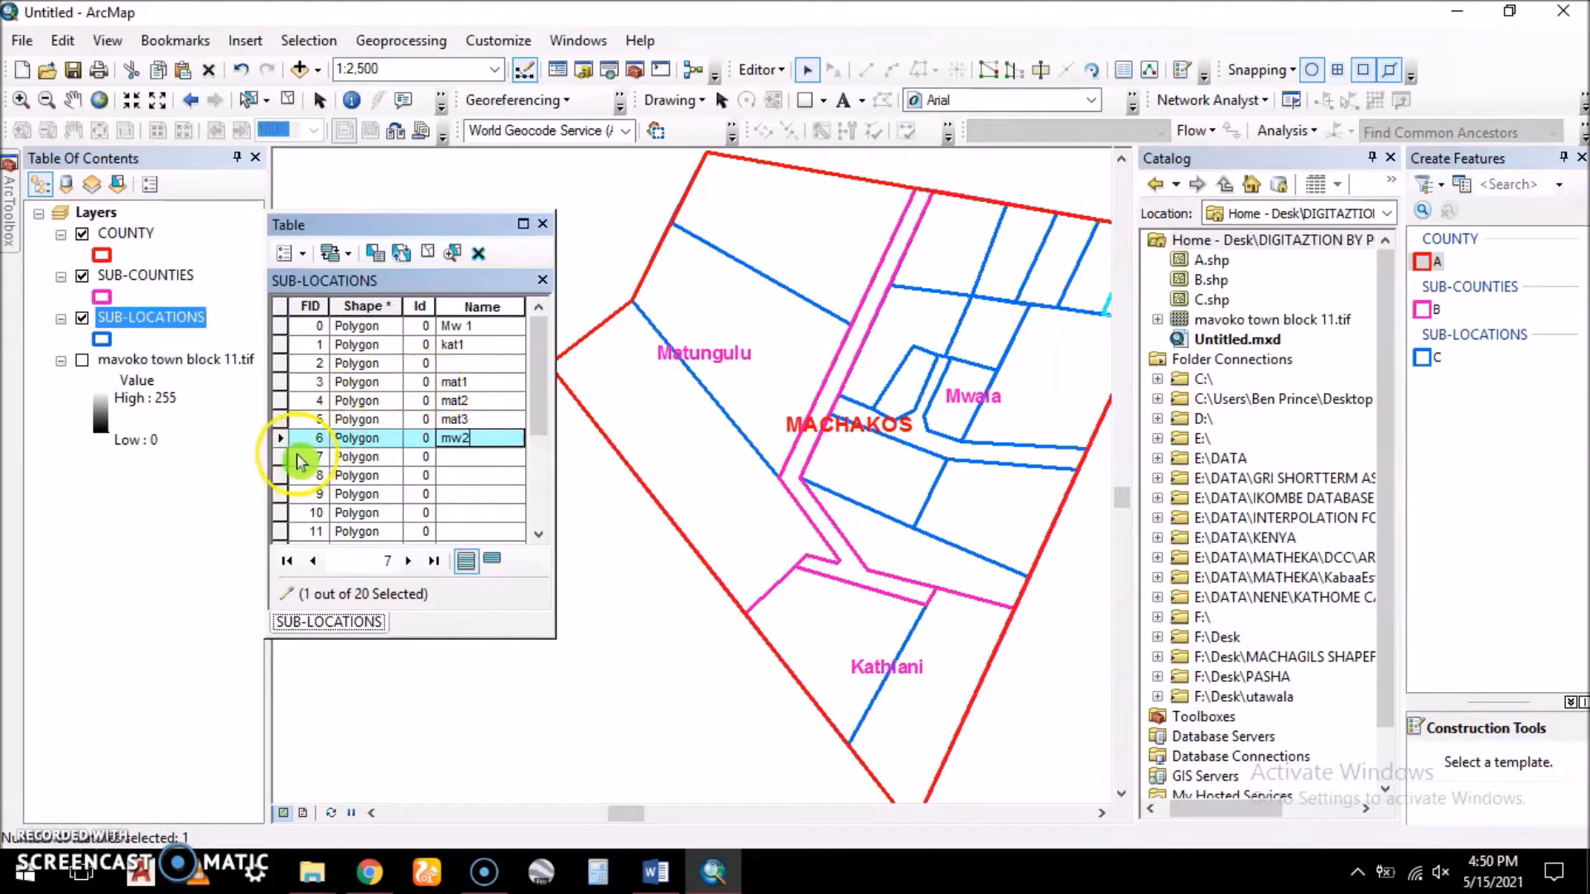
{"action": "left_click", "coordinate": [459, 456]}
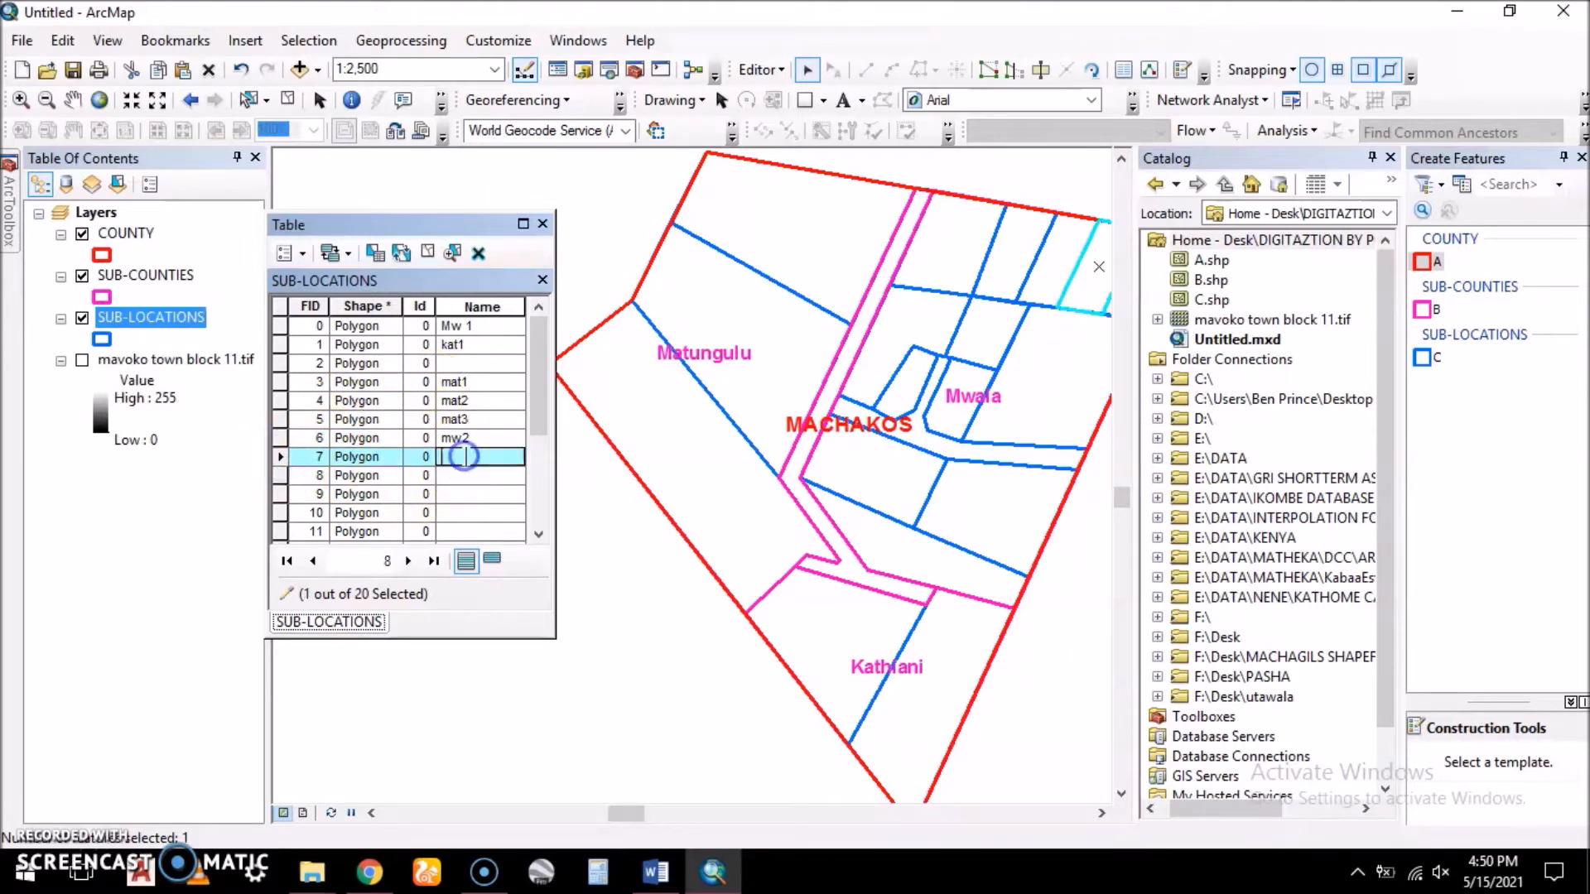
{"action": "type", "text": "mw3"}
- Name the Mwala polygons with FID 8 and 9 mw4 and mw5
{"action": "double_click", "coordinate": [278, 477]}
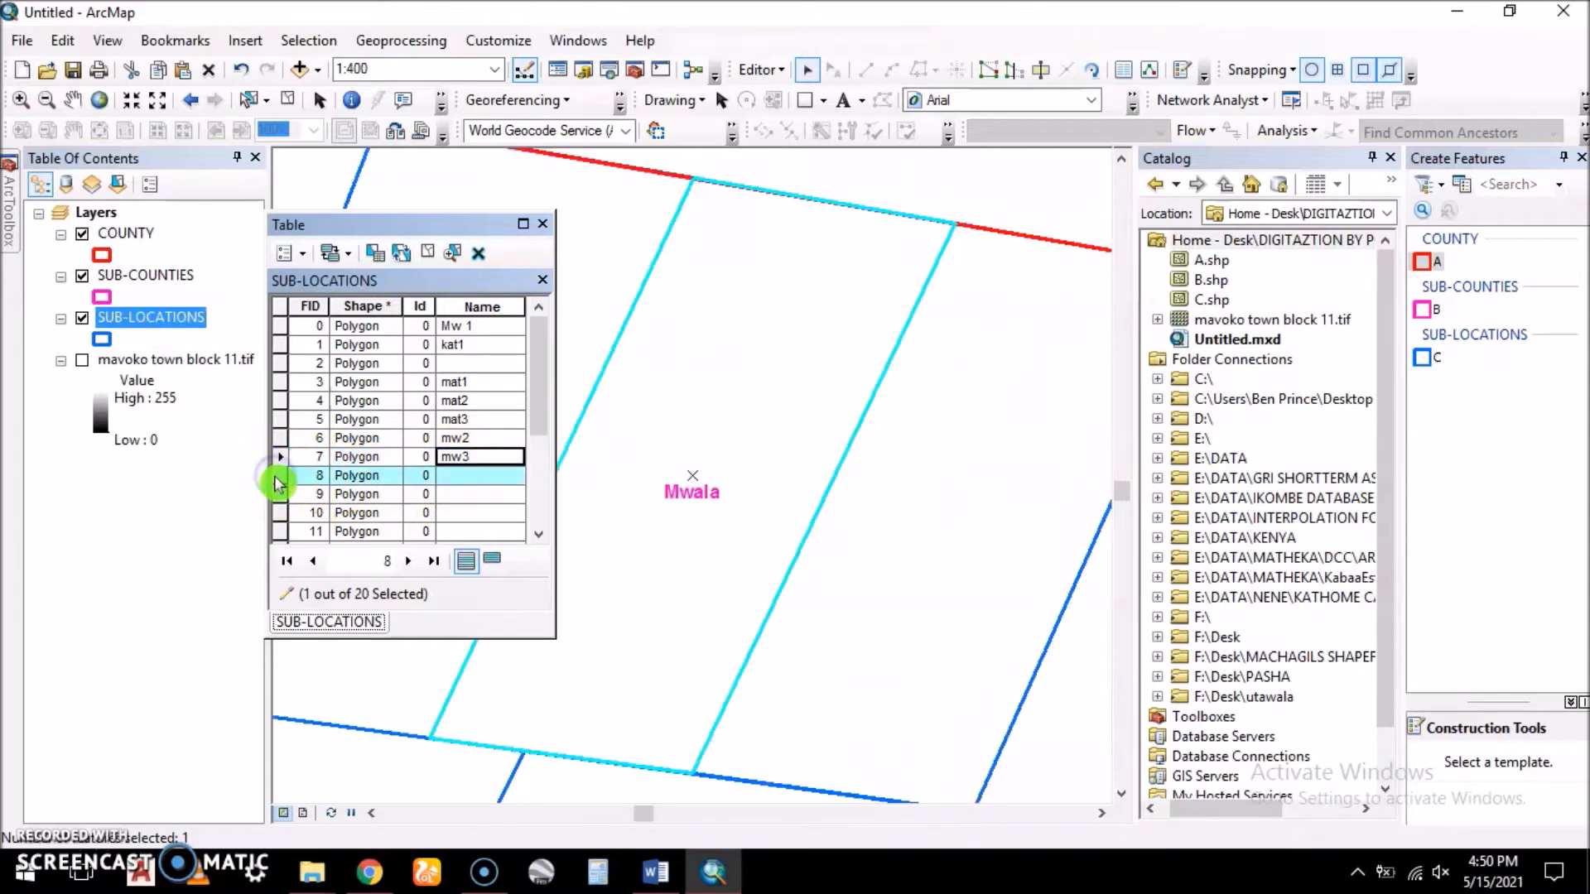
{"action": "left_click", "coordinate": [457, 476]}
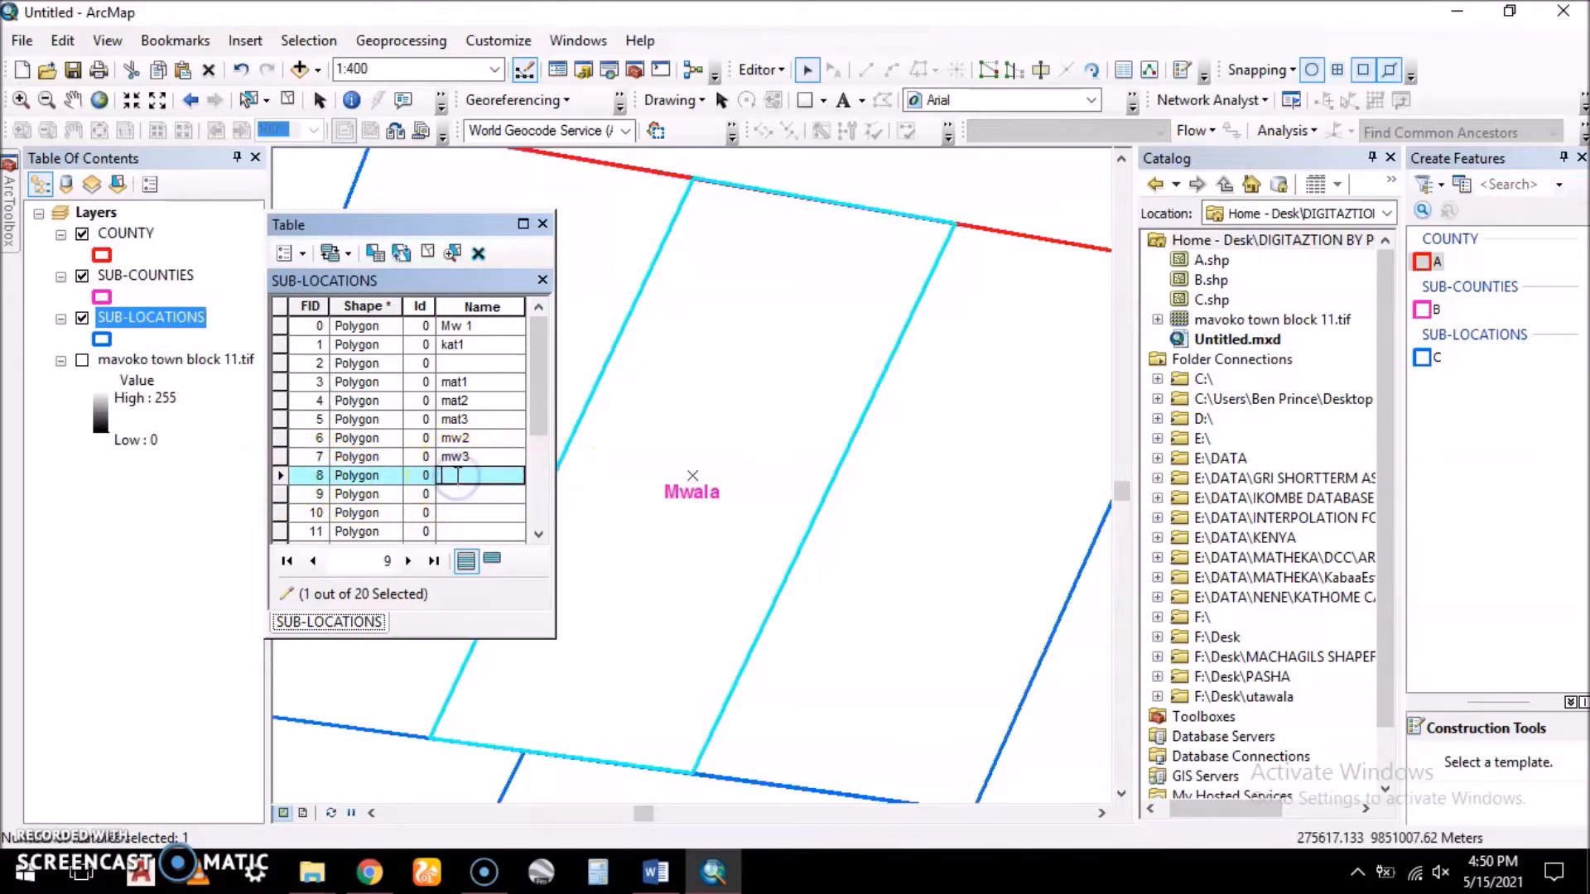
{"action": "type", "text": "mw4"}
{"action": "left_click", "coordinate": [282, 495]}
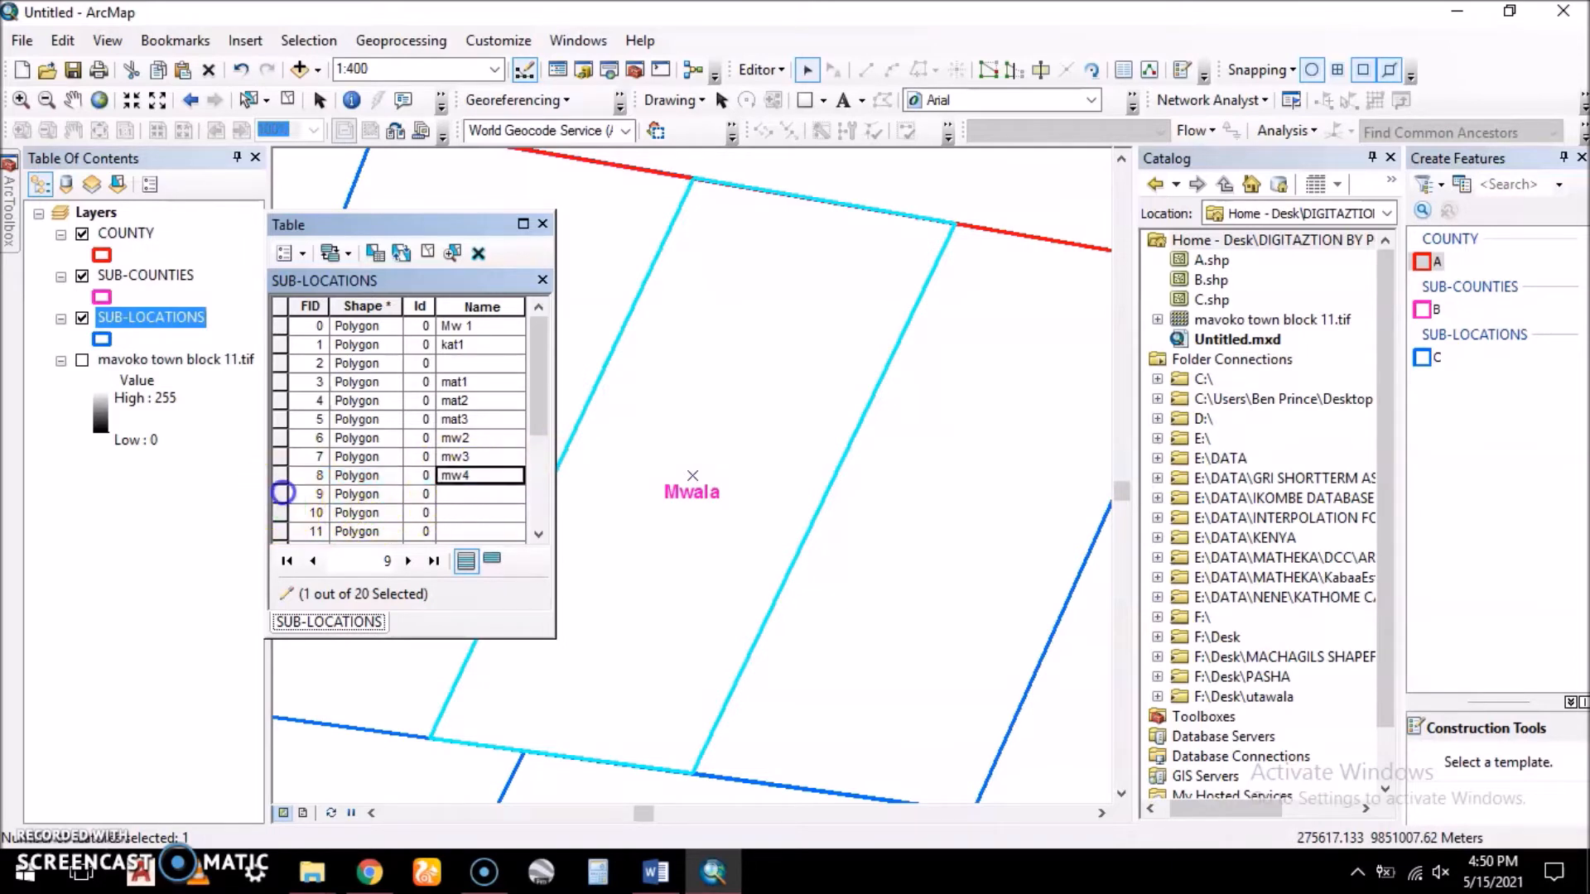
{"action": "left_click", "coordinate": [479, 496]}
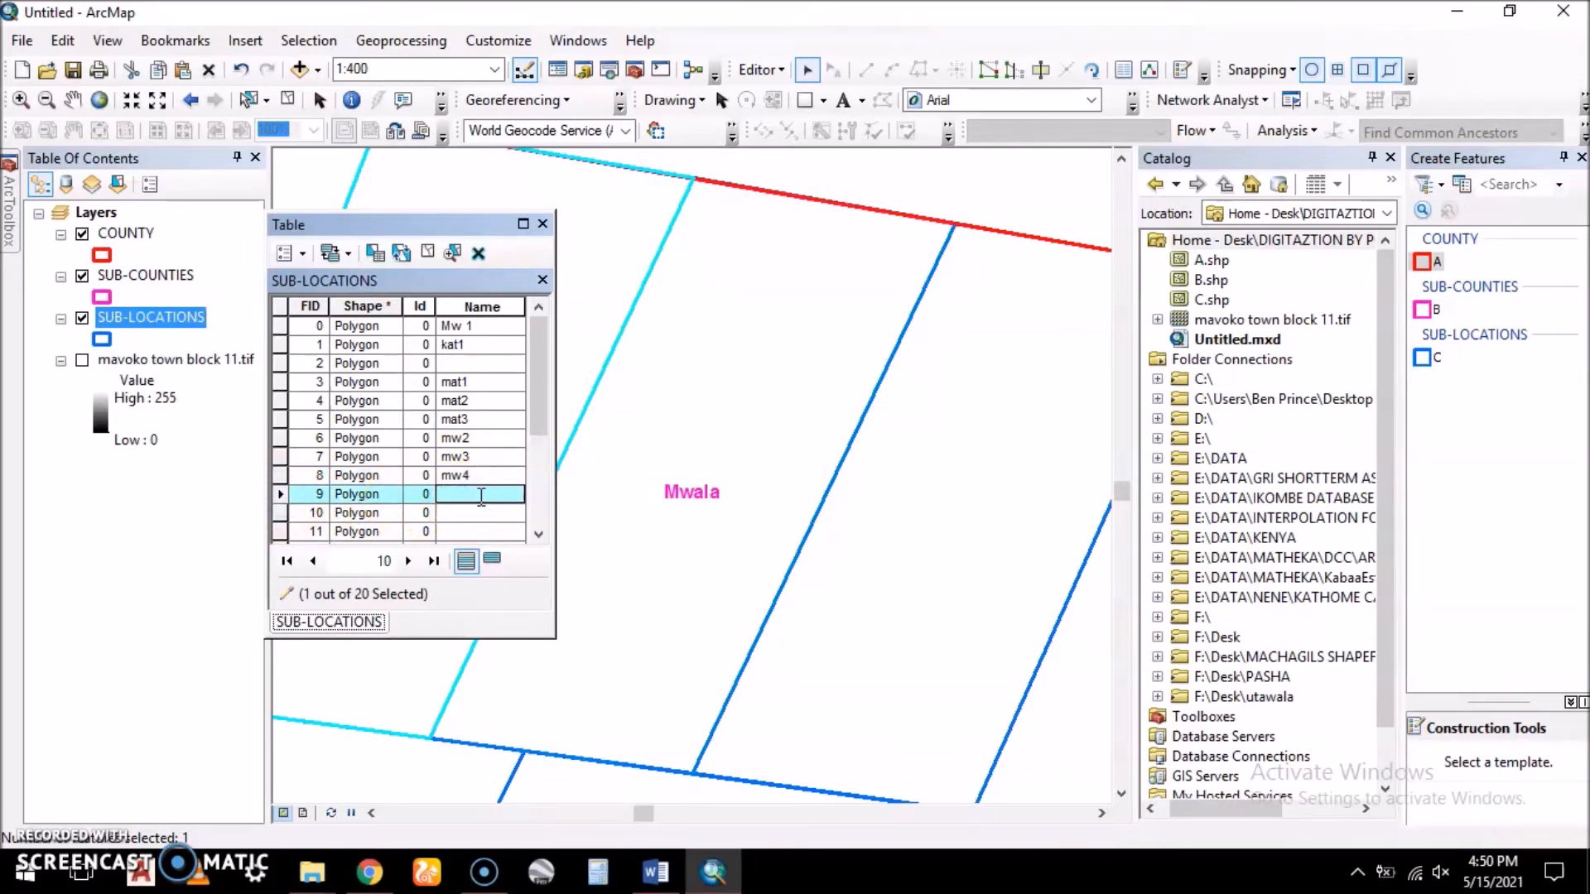
{"action": "type", "text": "mw5"}
- Name the Mwala polygons with FID 10 and 11 mw6 and mw7
{"action": "scroll", "coordinate": [971, 505], "scroll_direction": "up", "scroll_amount": 4}
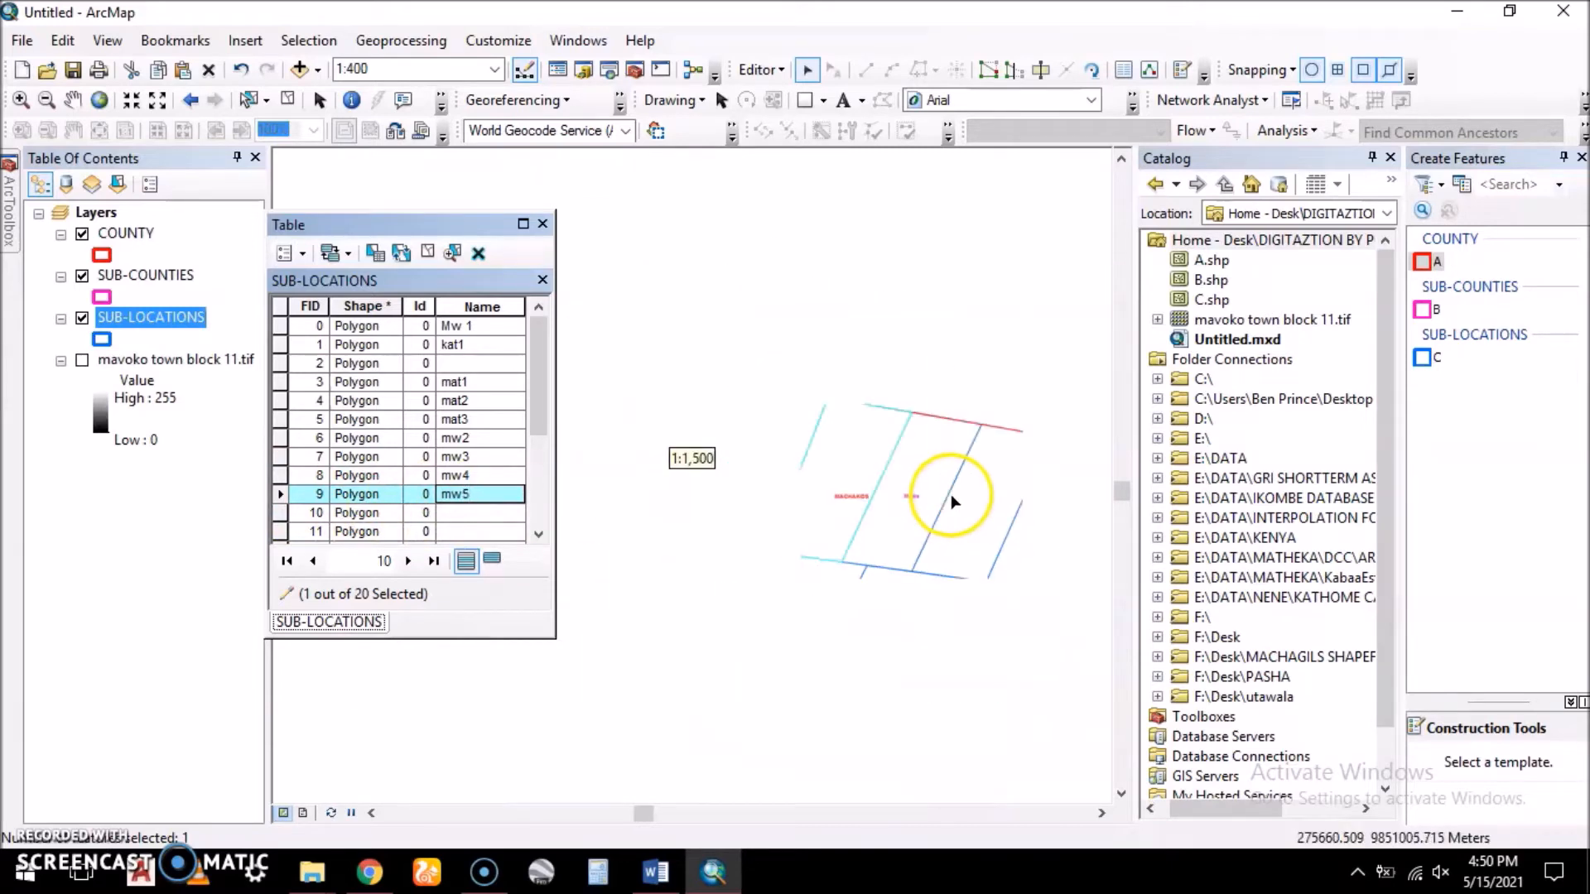
{"action": "left_click", "coordinate": [278, 515]}
{"action": "left_click", "coordinate": [485, 514]}
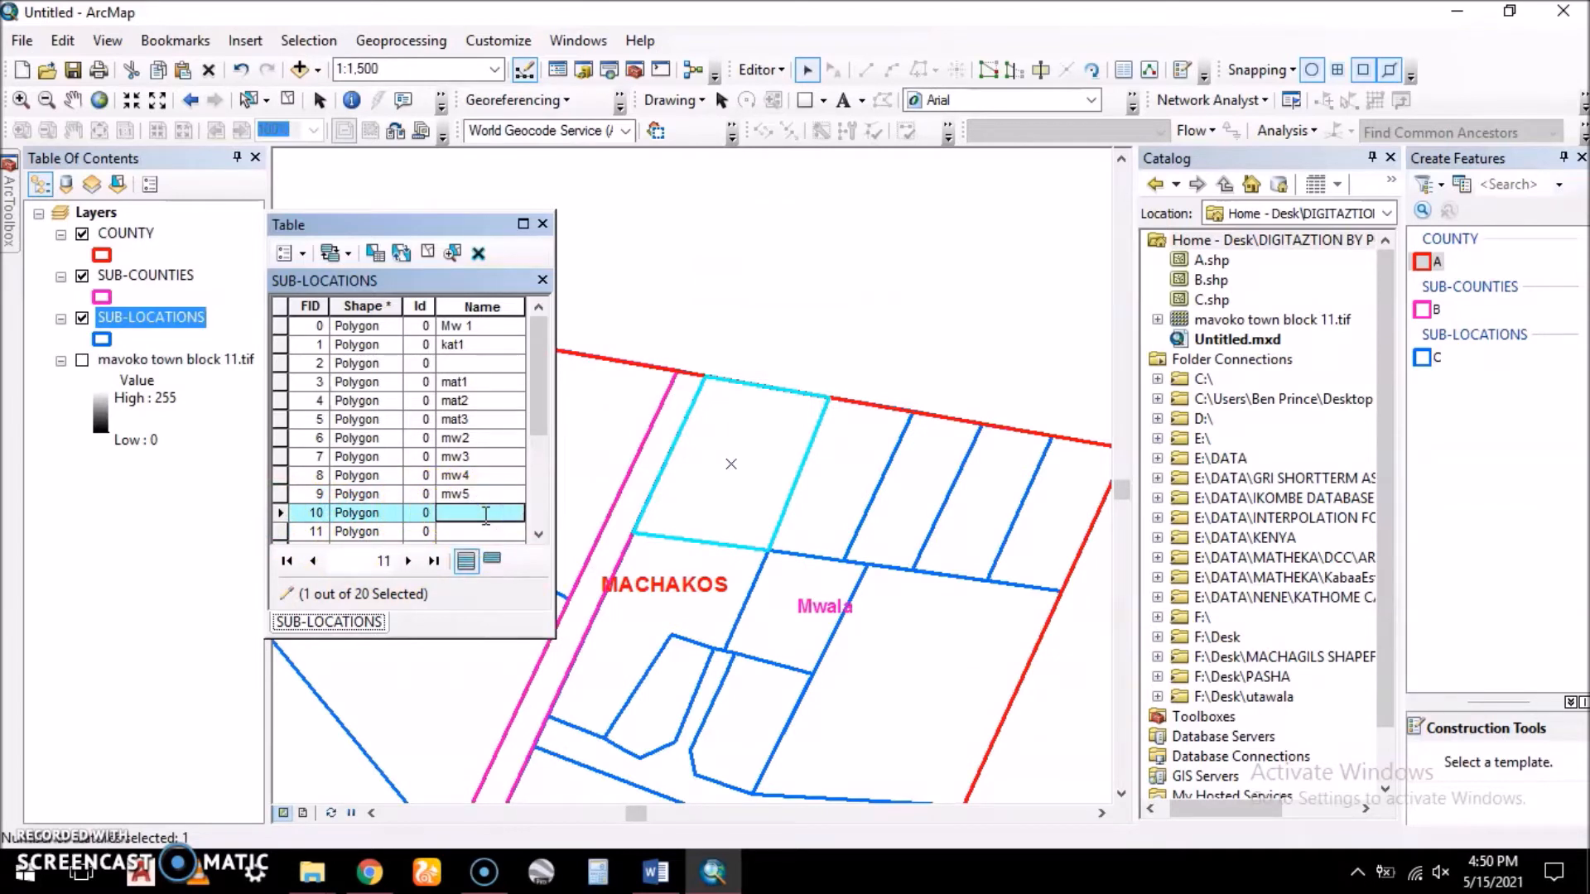
{"action": "type", "text": "mw6"}
{"action": "left_click", "coordinate": [280, 532]}
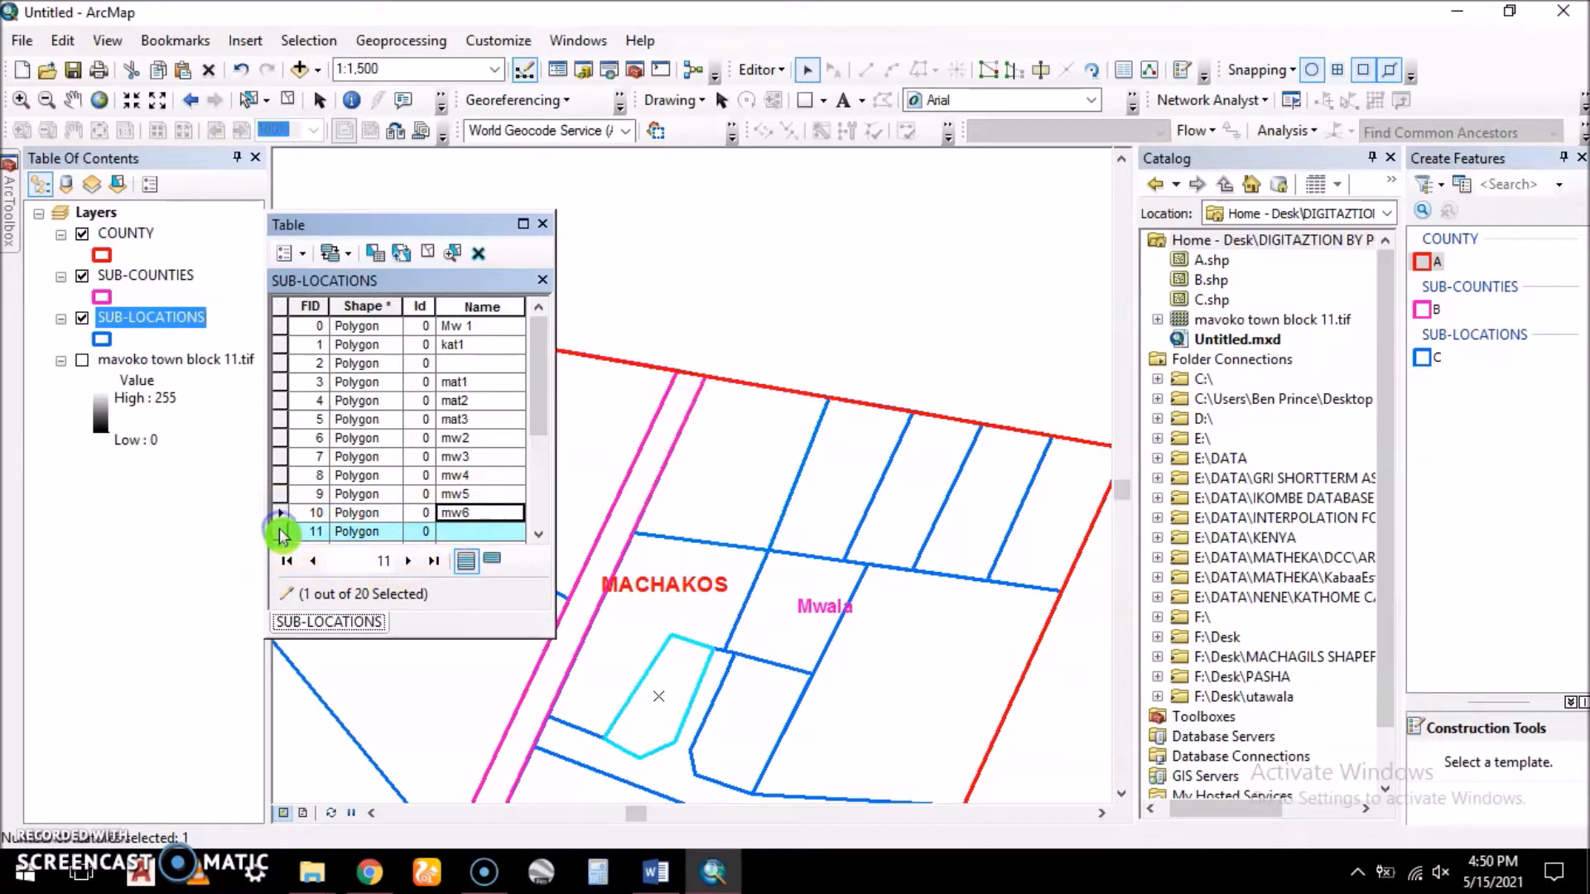
{"action": "scroll", "coordinate": [533, 463], "scroll_direction": "down", "scroll_amount": 2}
{"action": "left_click", "coordinate": [475, 419]}
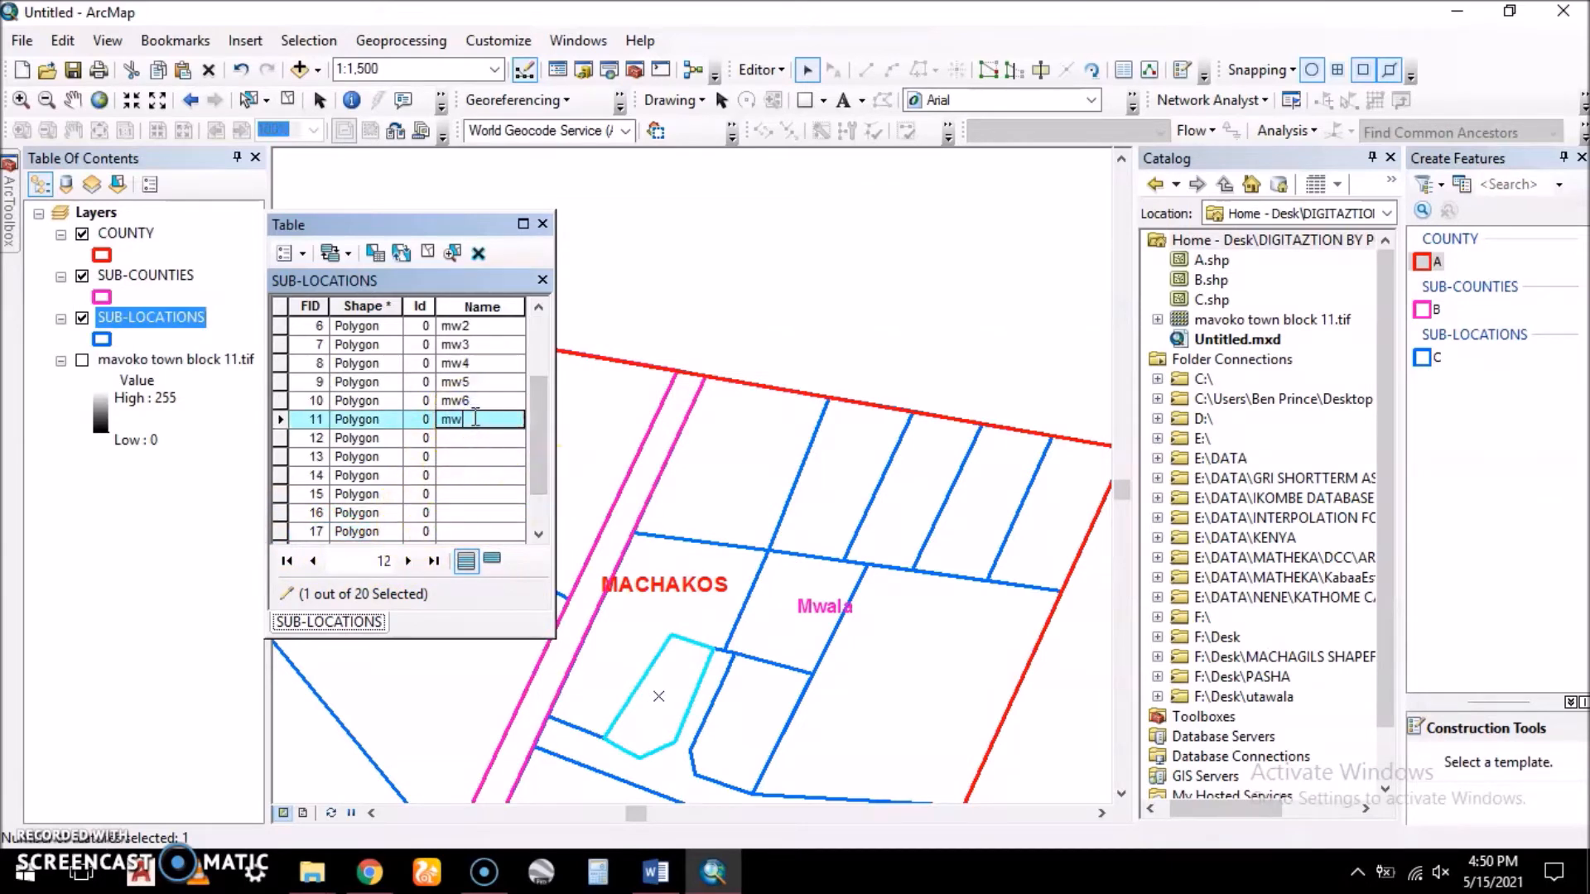
{"action": "type", "text": "mw7"}
- Name the Mwala polygon with FID 12 mw8
{"action": "double_click", "coordinate": [282, 439]}
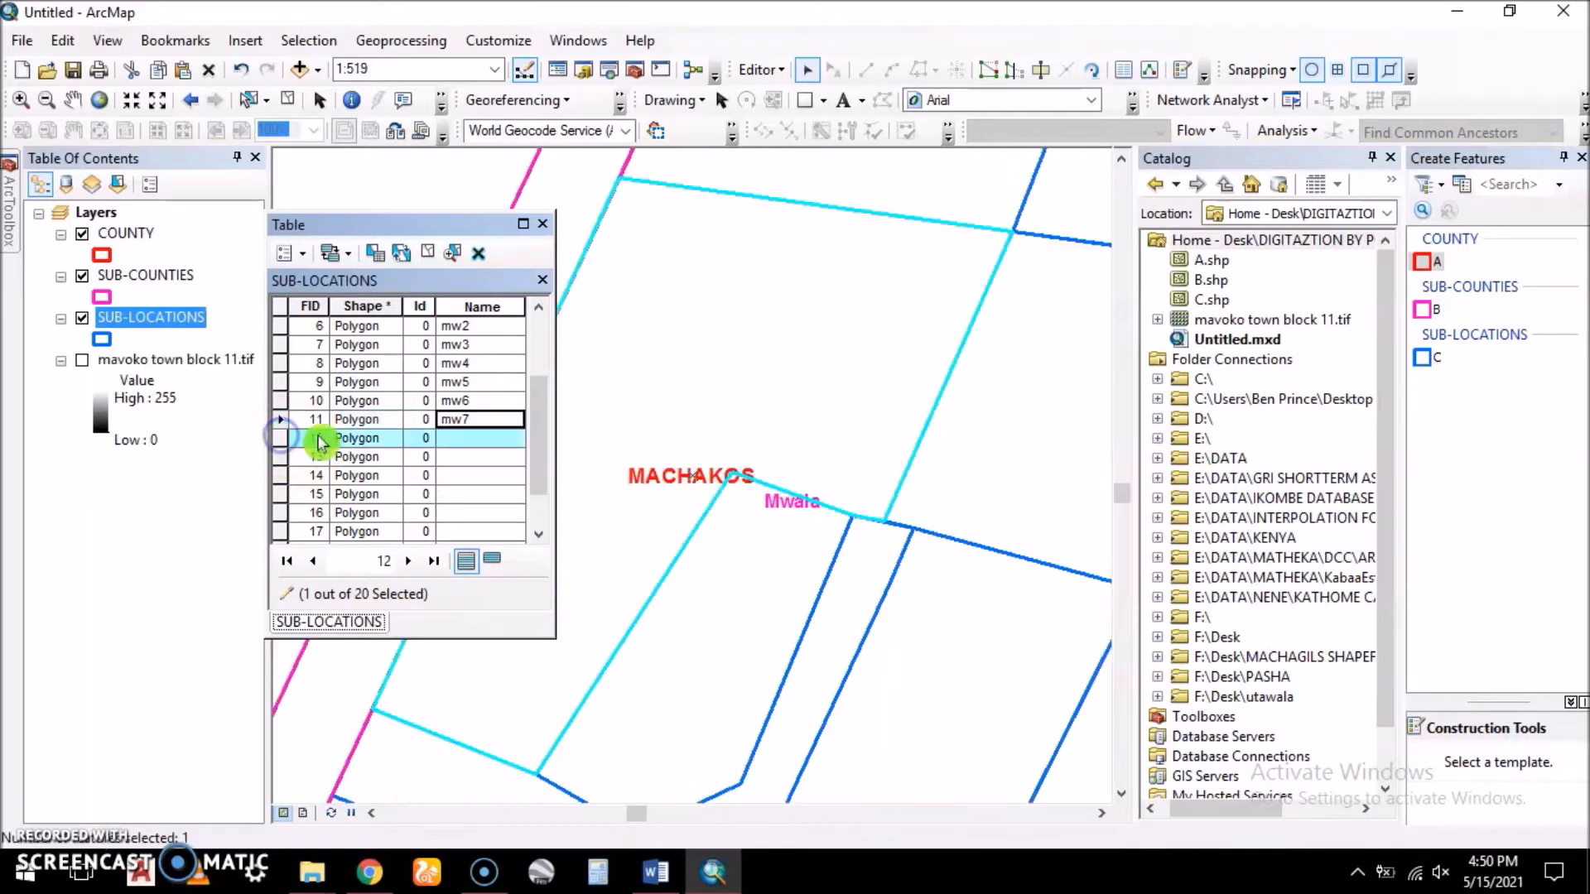
{"action": "left_click", "coordinate": [281, 439]}
{"action": "left_click", "coordinate": [460, 438]}
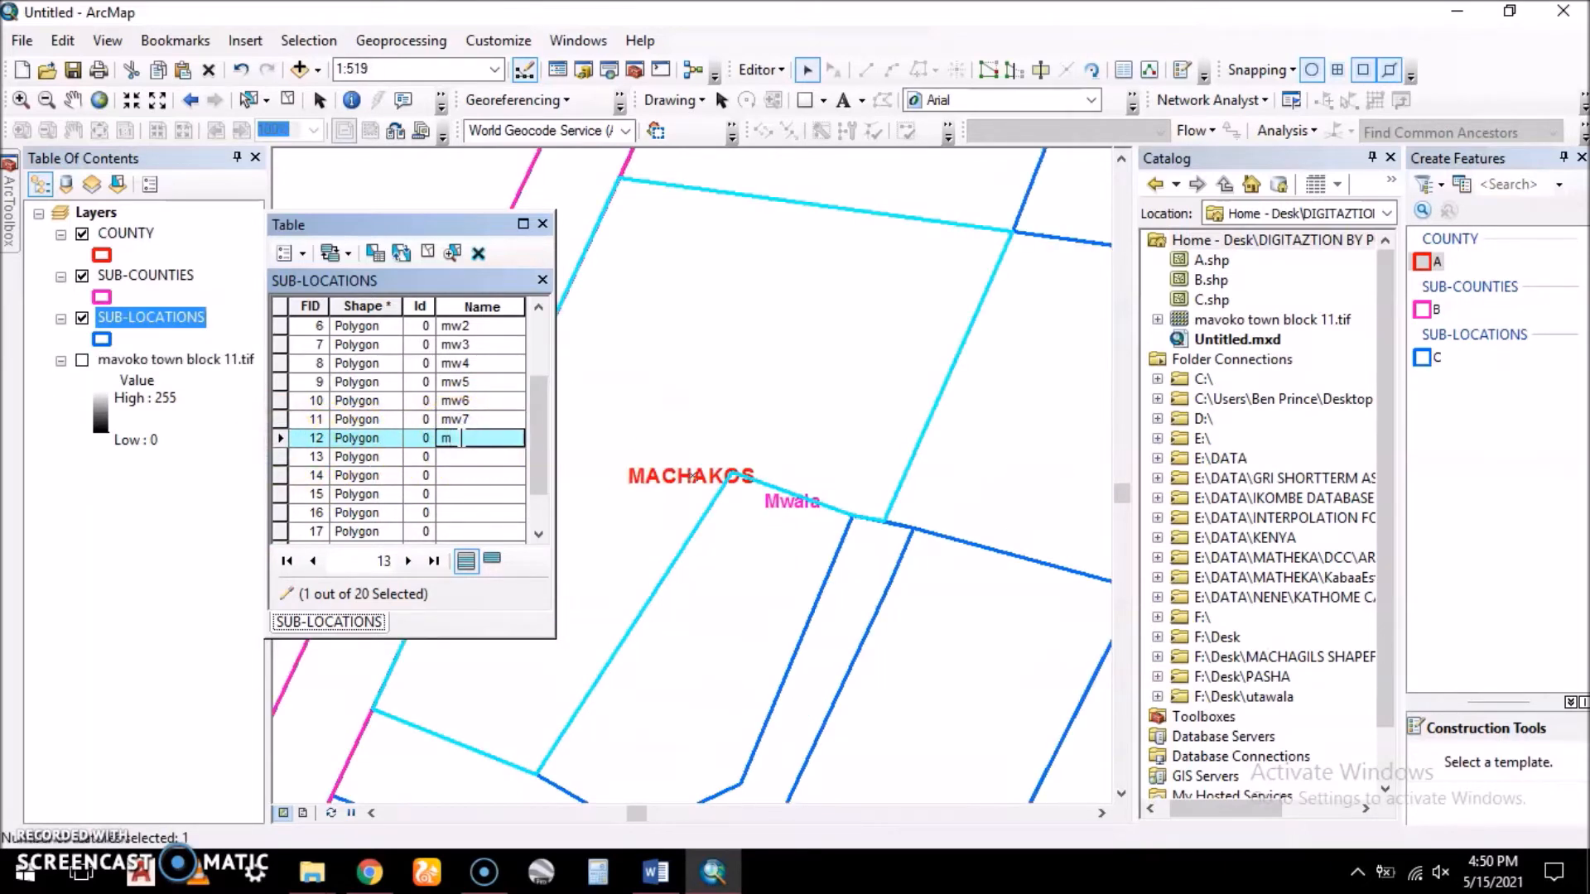
{"action": "type", "text": "mw8"}
- Name FID 13 to 15 mw9 to mw11, FID 17 and 18 mw12 and mw13, and FID 19 kat2, and close the attribute table
{"action": "scroll", "coordinate": [497, 472], "scroll_direction": "down", "scroll_amount": 1}
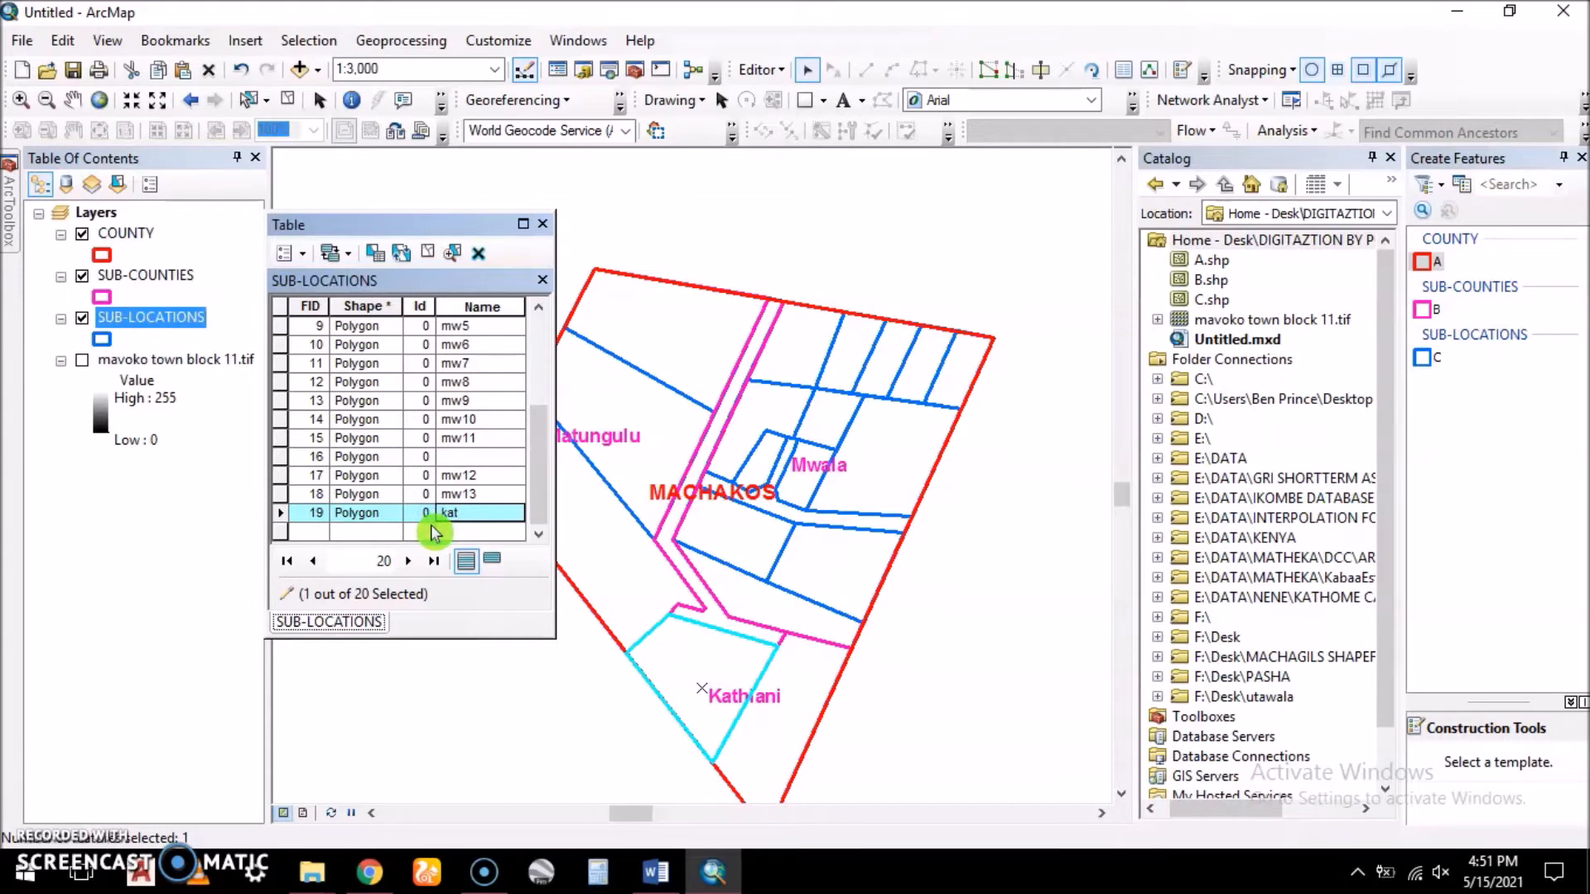
{"action": "type", "text": "2"}
{"action": "left_click", "coordinate": [299, 539]}
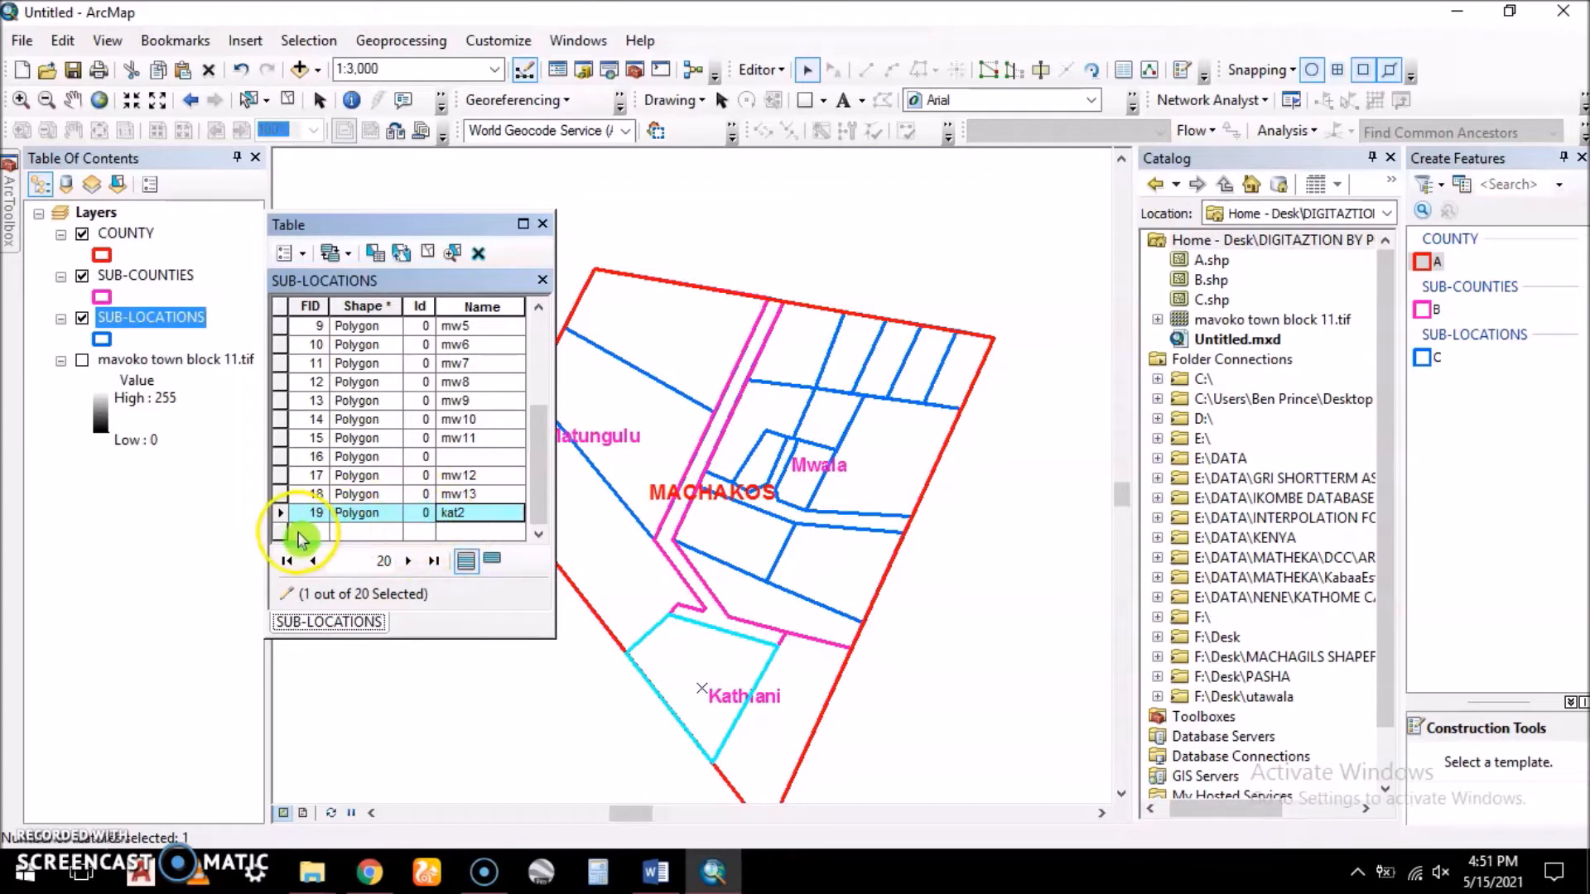
{"action": "left_click", "coordinate": [478, 513]}
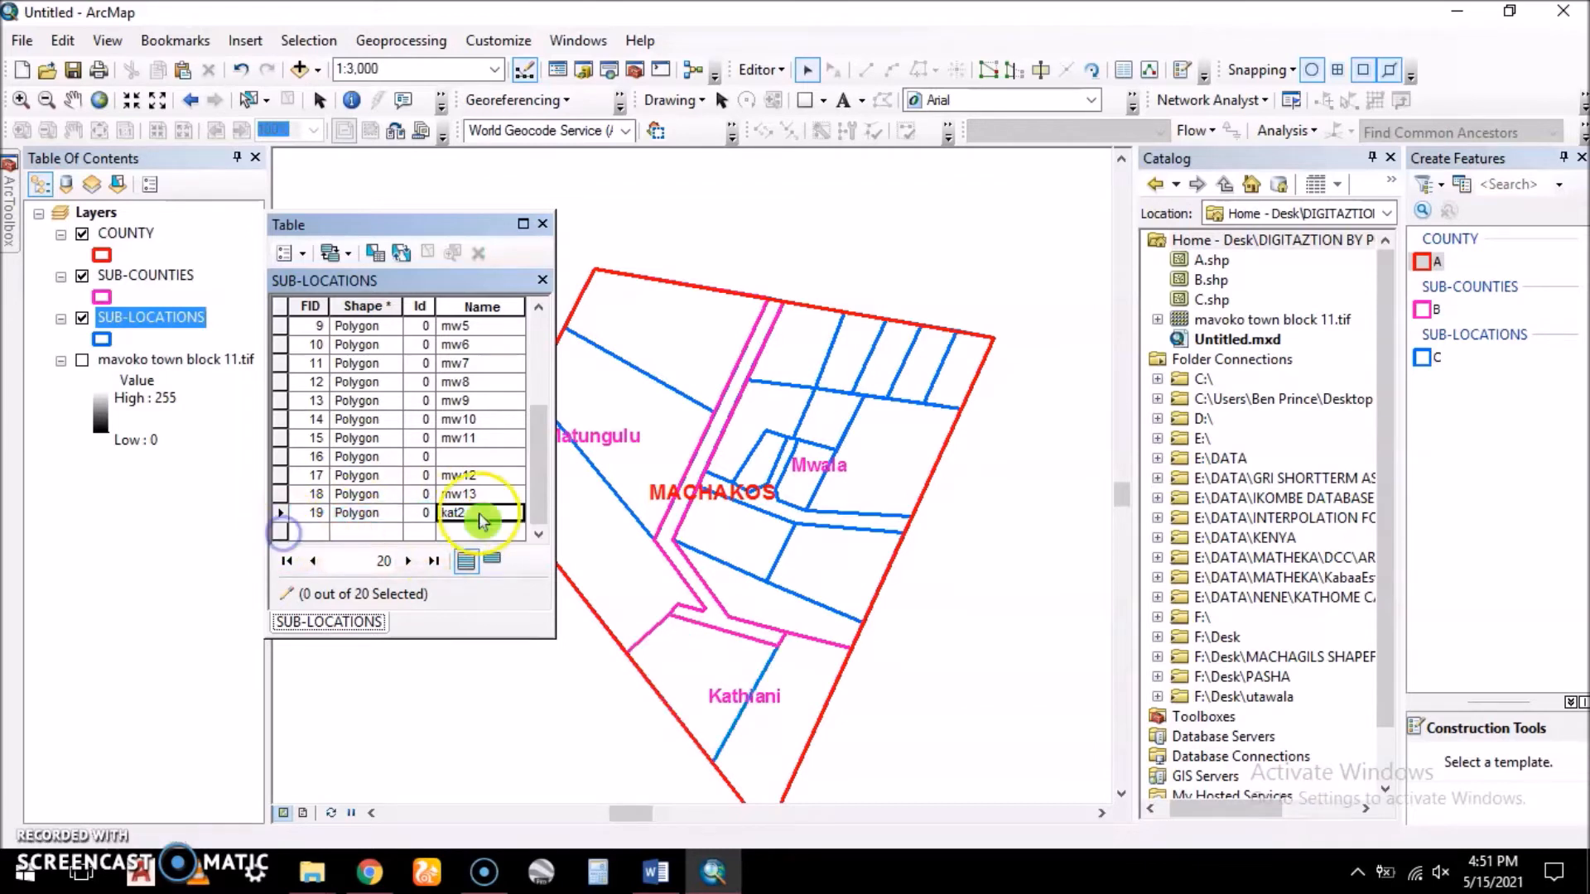
{"action": "left_click", "coordinate": [542, 223]}
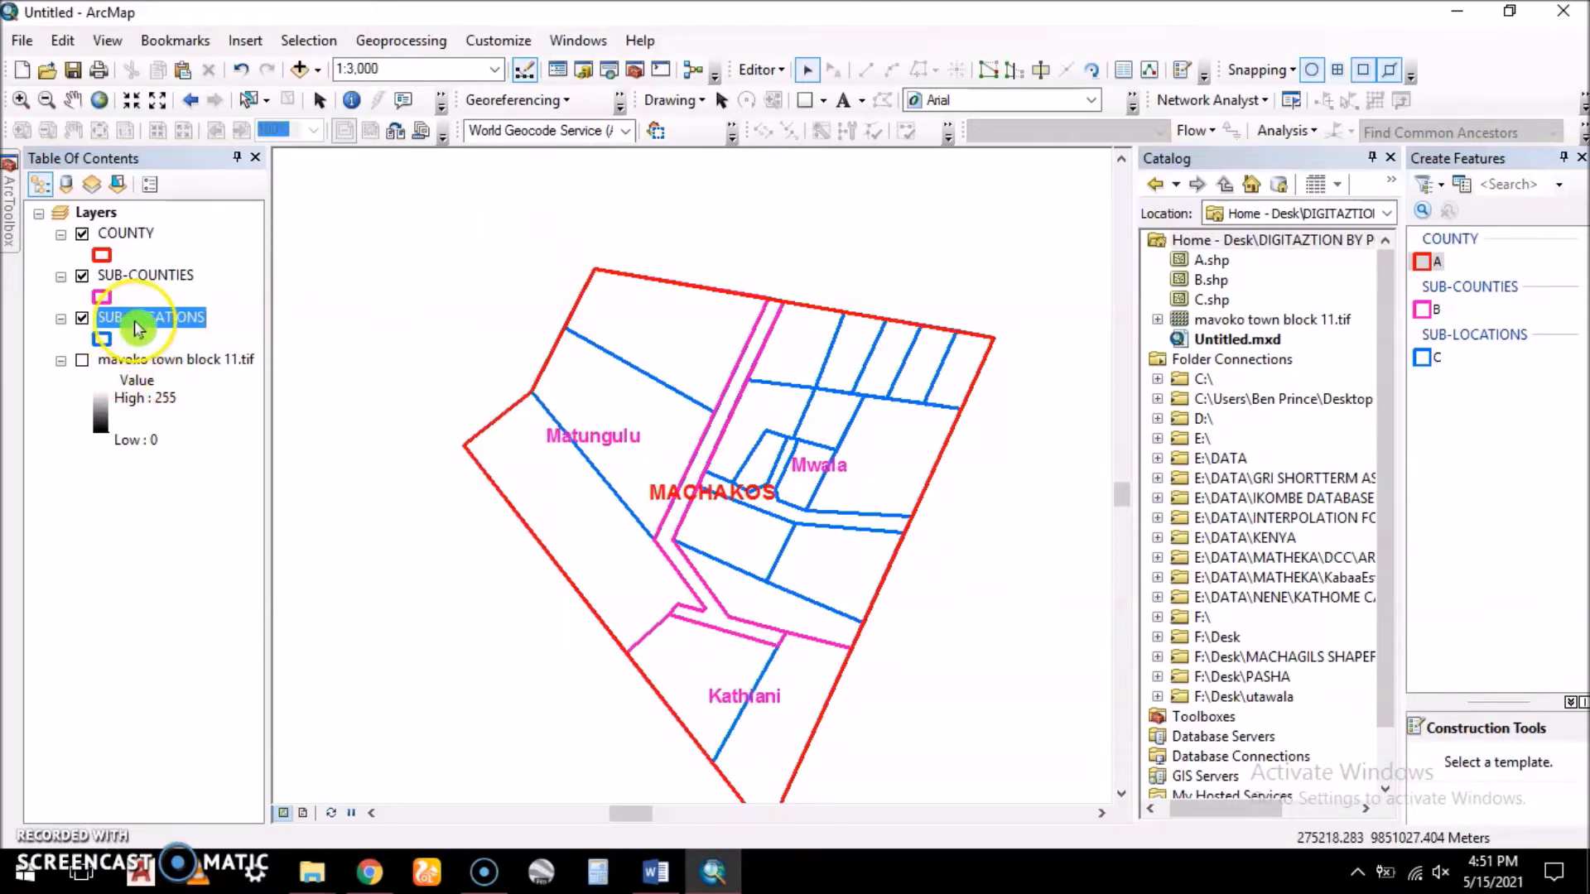
- Turn on labels for the SUB-LOCATIONS layer and set their text colour to blue
{"action": "right_click", "coordinate": [134, 327]}
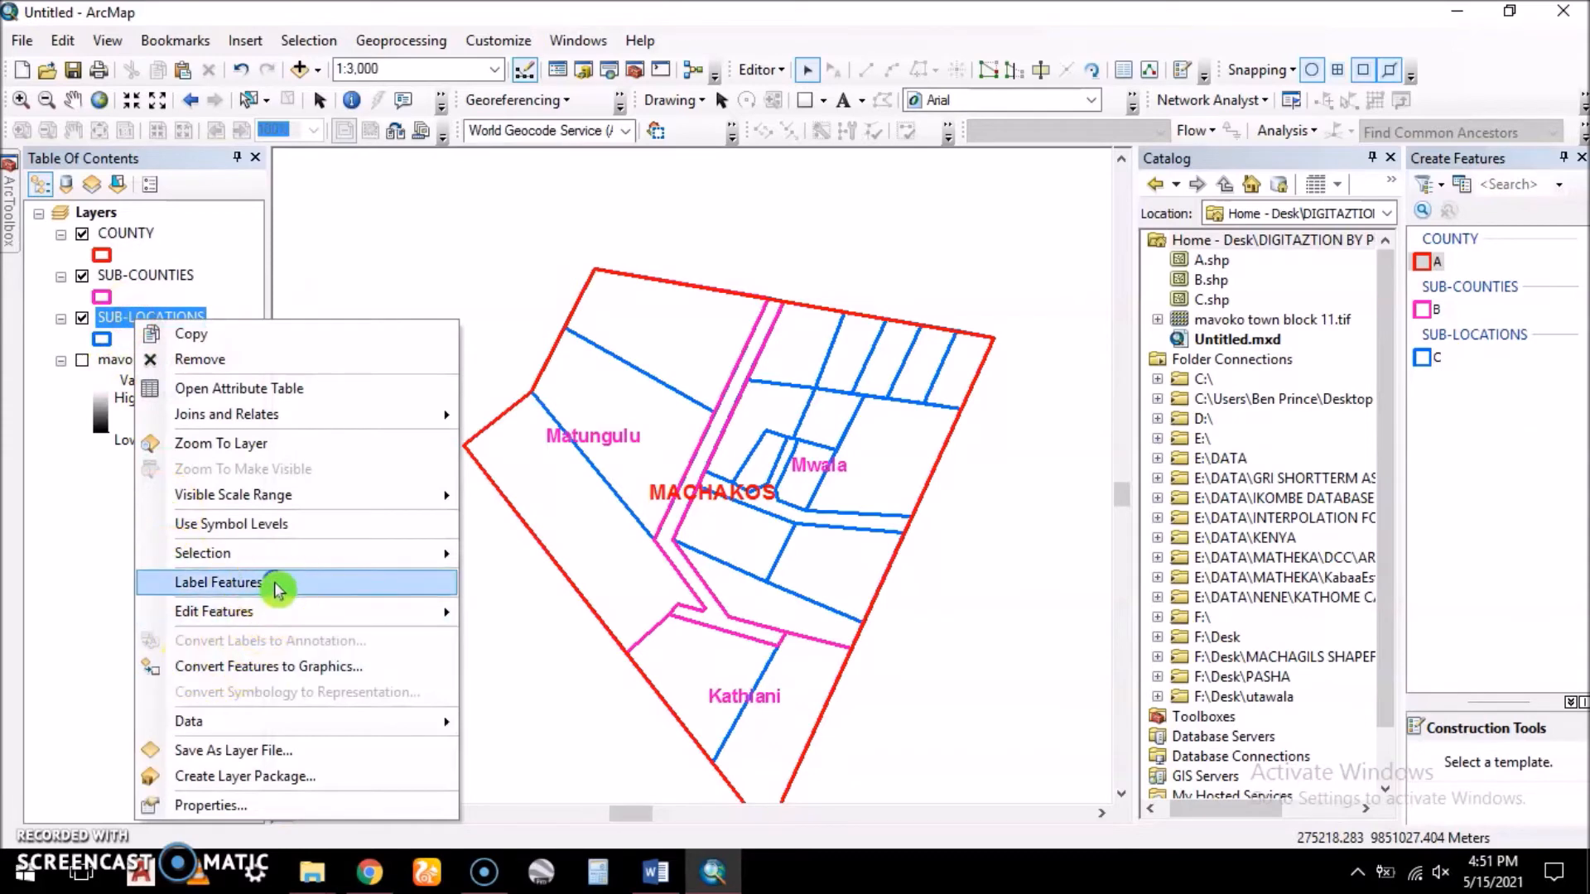
{"action": "left_click", "coordinate": [276, 583]}
{"action": "right_click", "coordinate": [132, 318]}
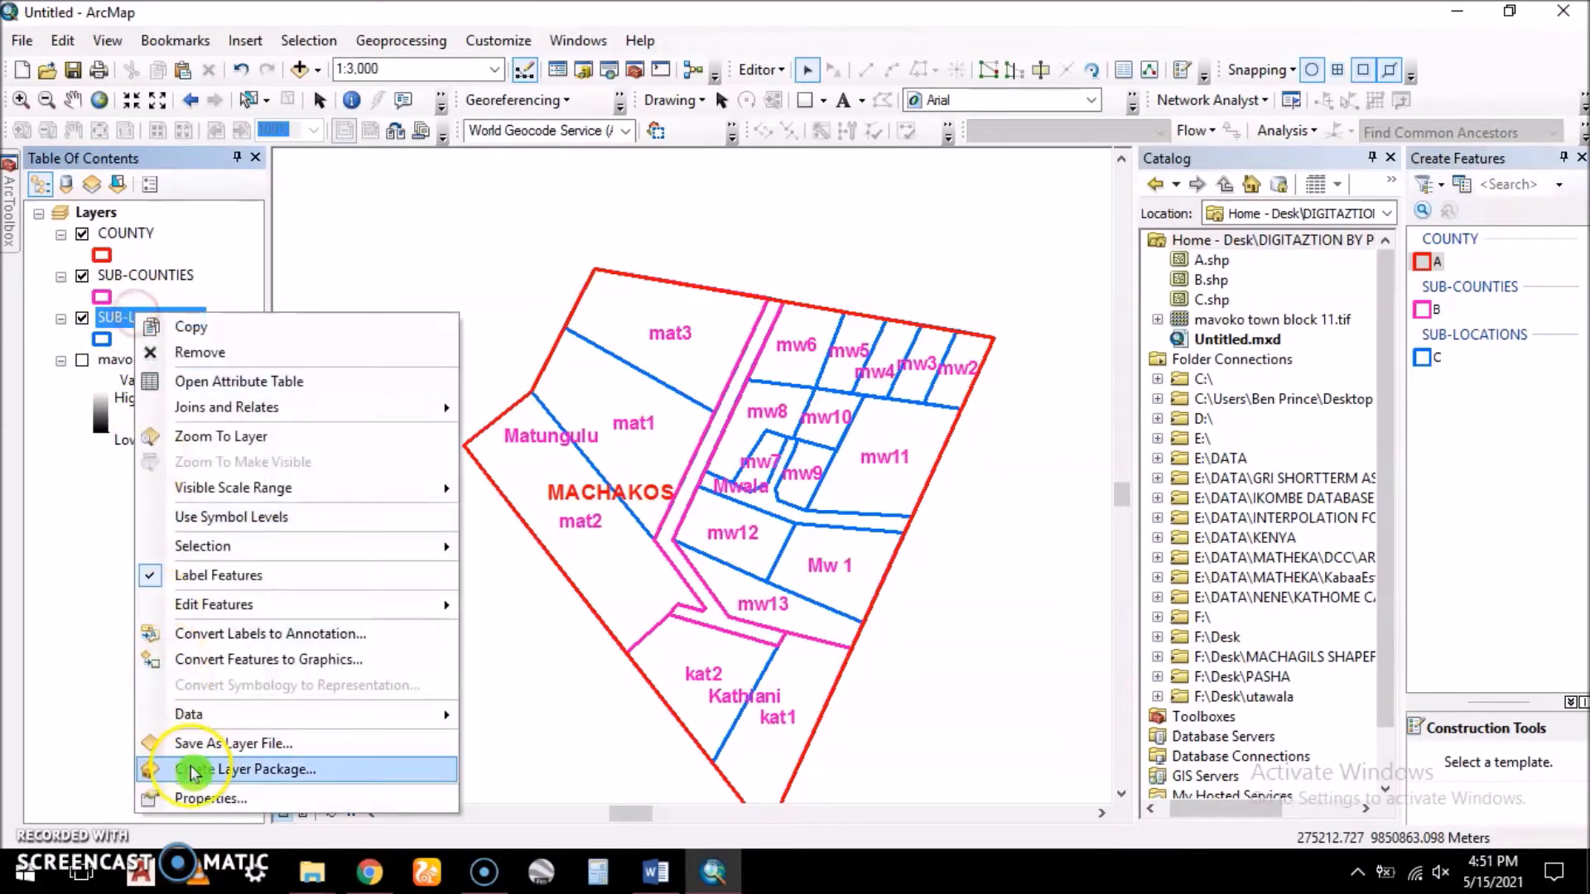
{"action": "left_click", "coordinate": [196, 799]}
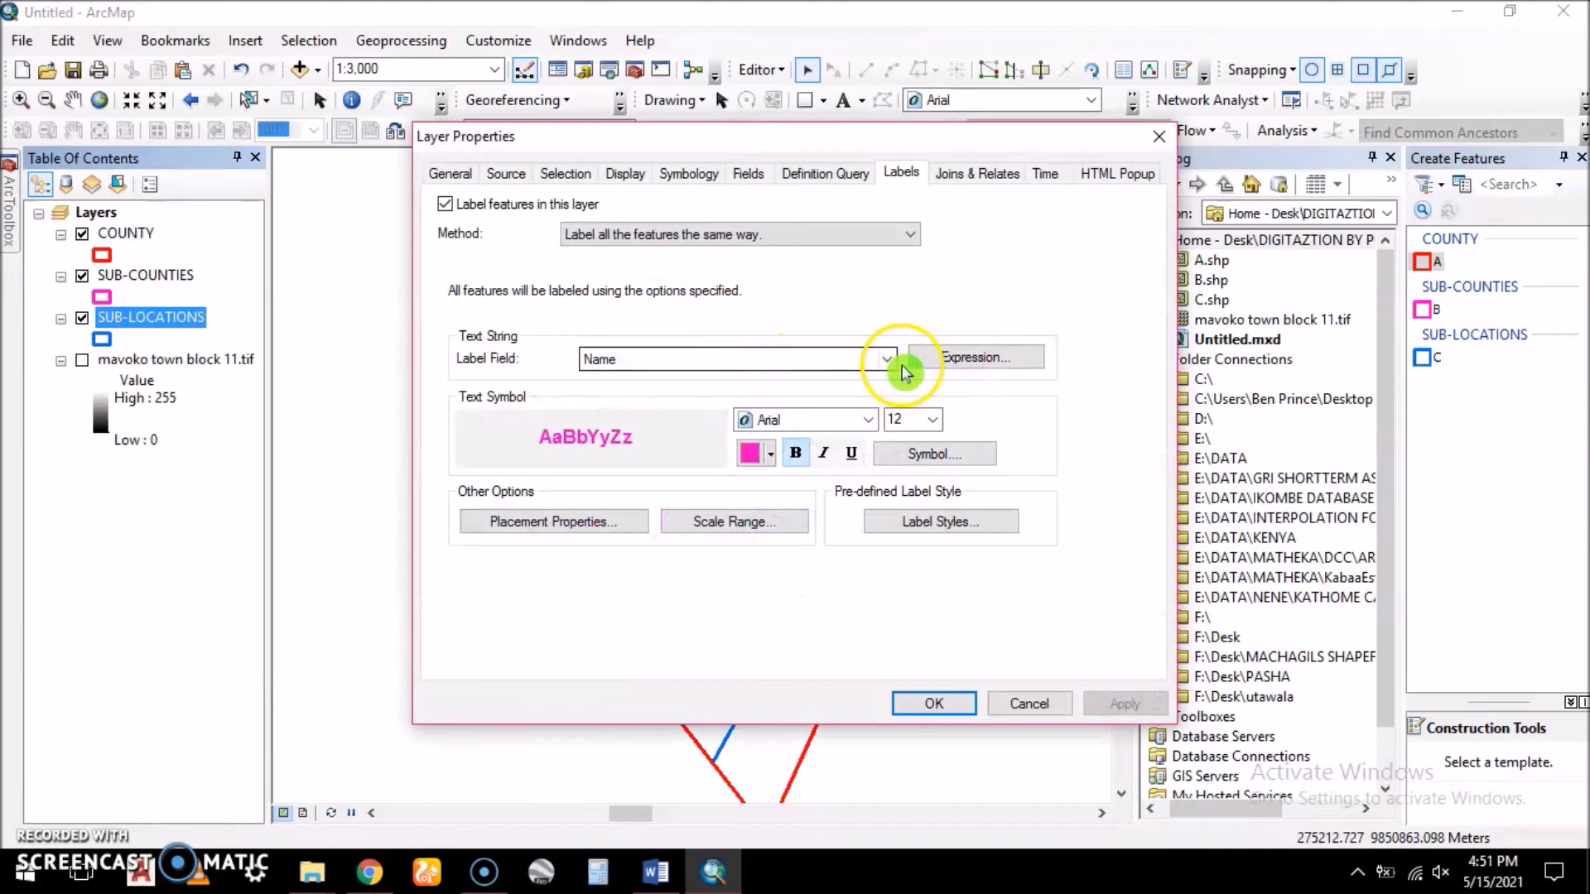
{"action": "left_click", "coordinate": [772, 456]}
{"action": "left_click", "coordinate": [939, 558]}
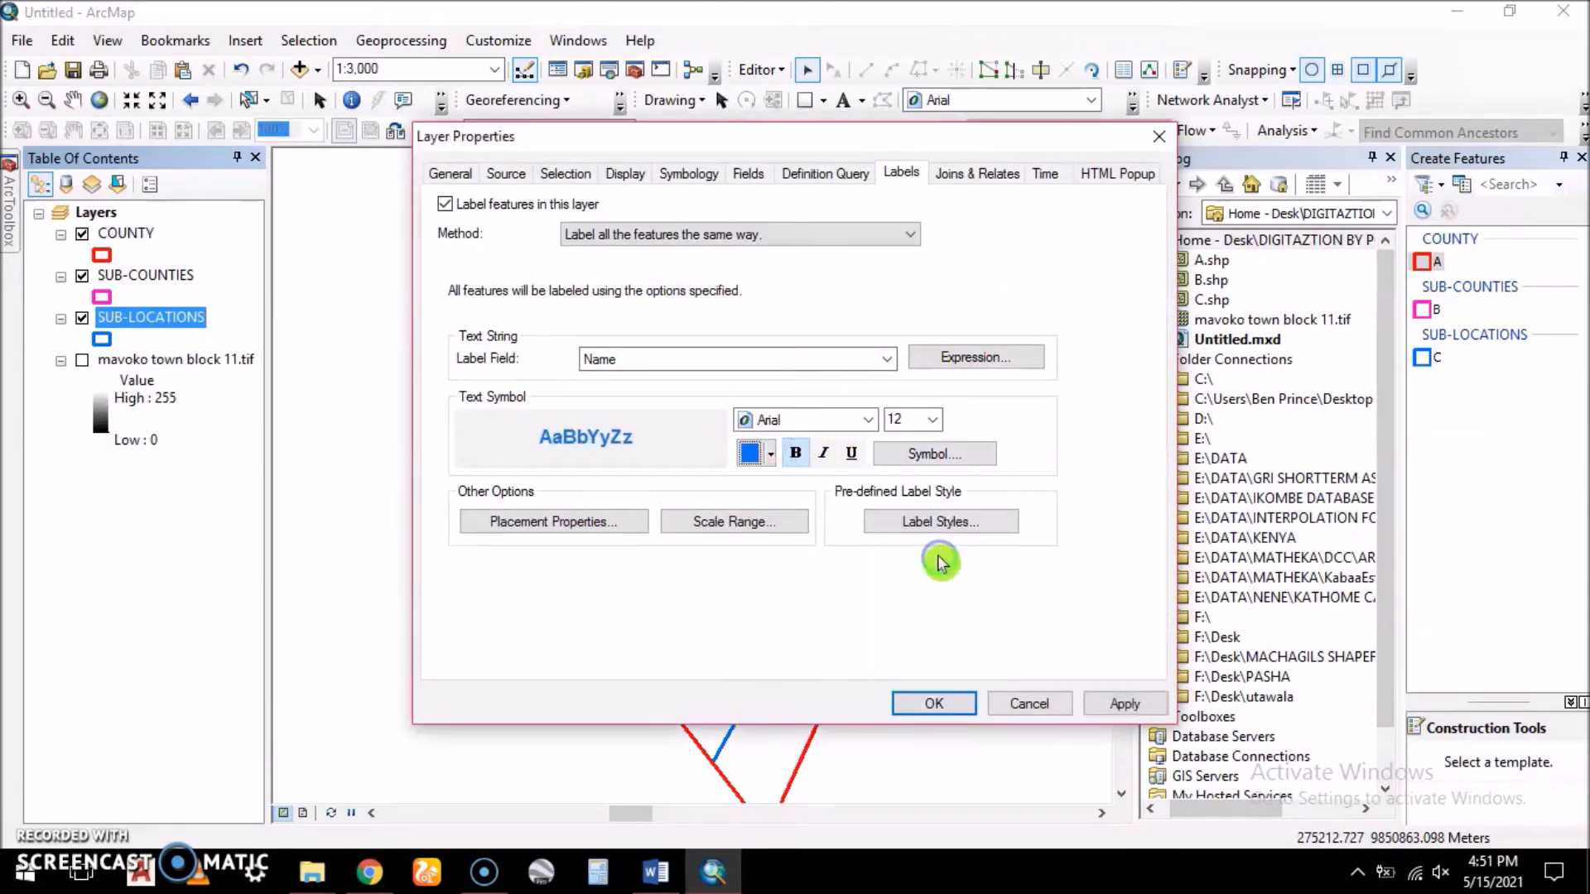
- Set the SUB-LOCATIONS label text size to 9 and apply the label settings
{"action": "left_click", "coordinate": [934, 421]}
{"action": "scroll", "coordinate": [915, 480], "scroll_direction": "up", "scroll_amount": 2}
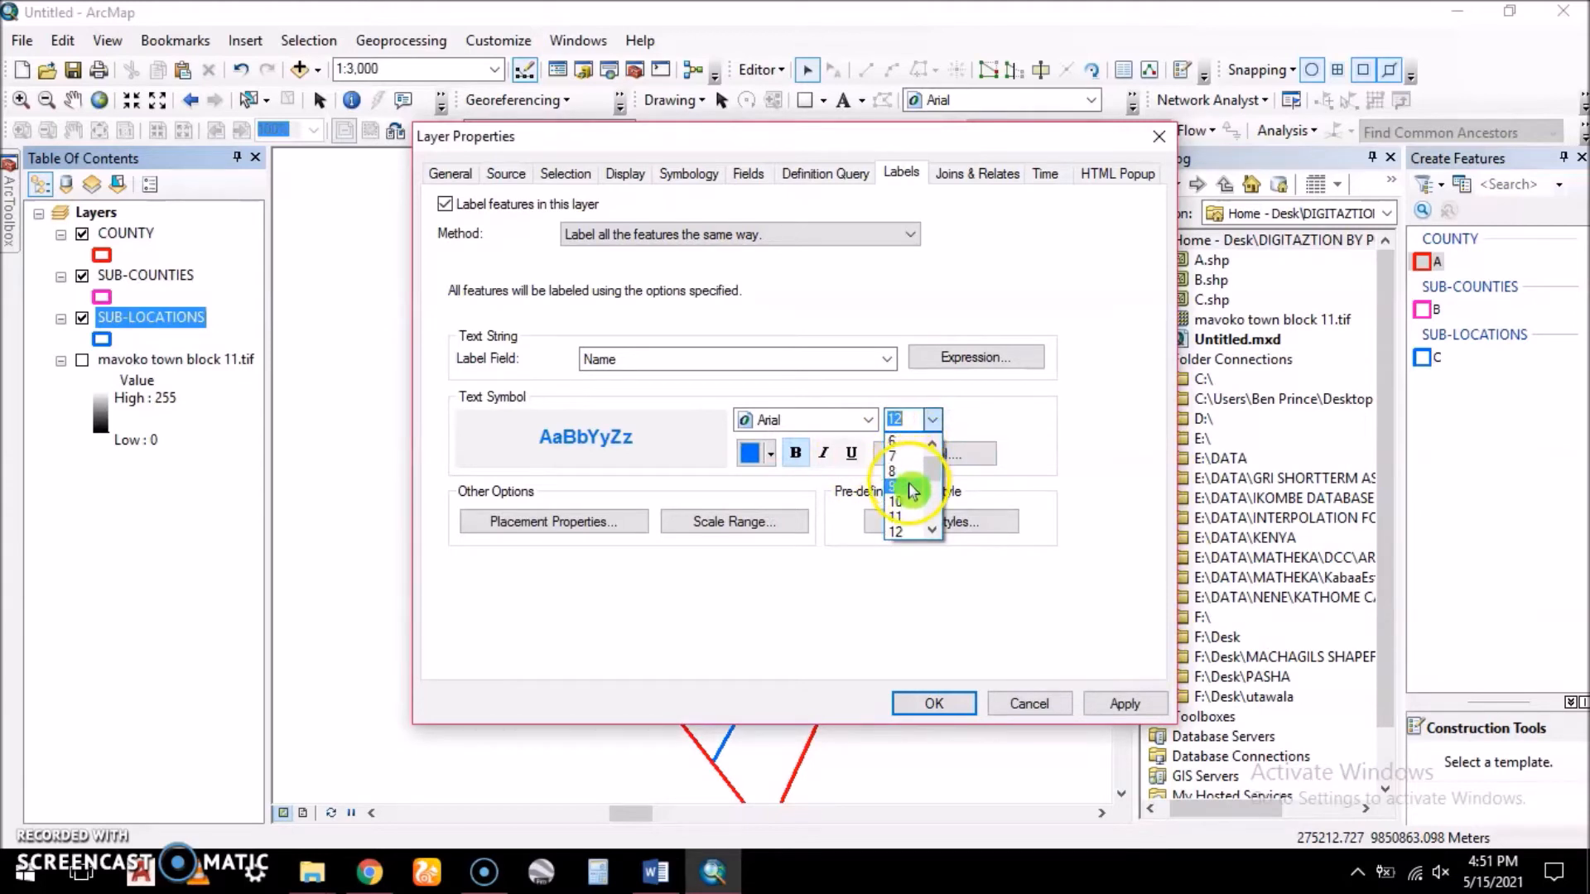
{"action": "left_click", "coordinate": [911, 489]}
{"action": "left_click", "coordinate": [794, 462]}
{"action": "left_click", "coordinate": [1123, 702]}
{"action": "left_click", "coordinate": [932, 703]}
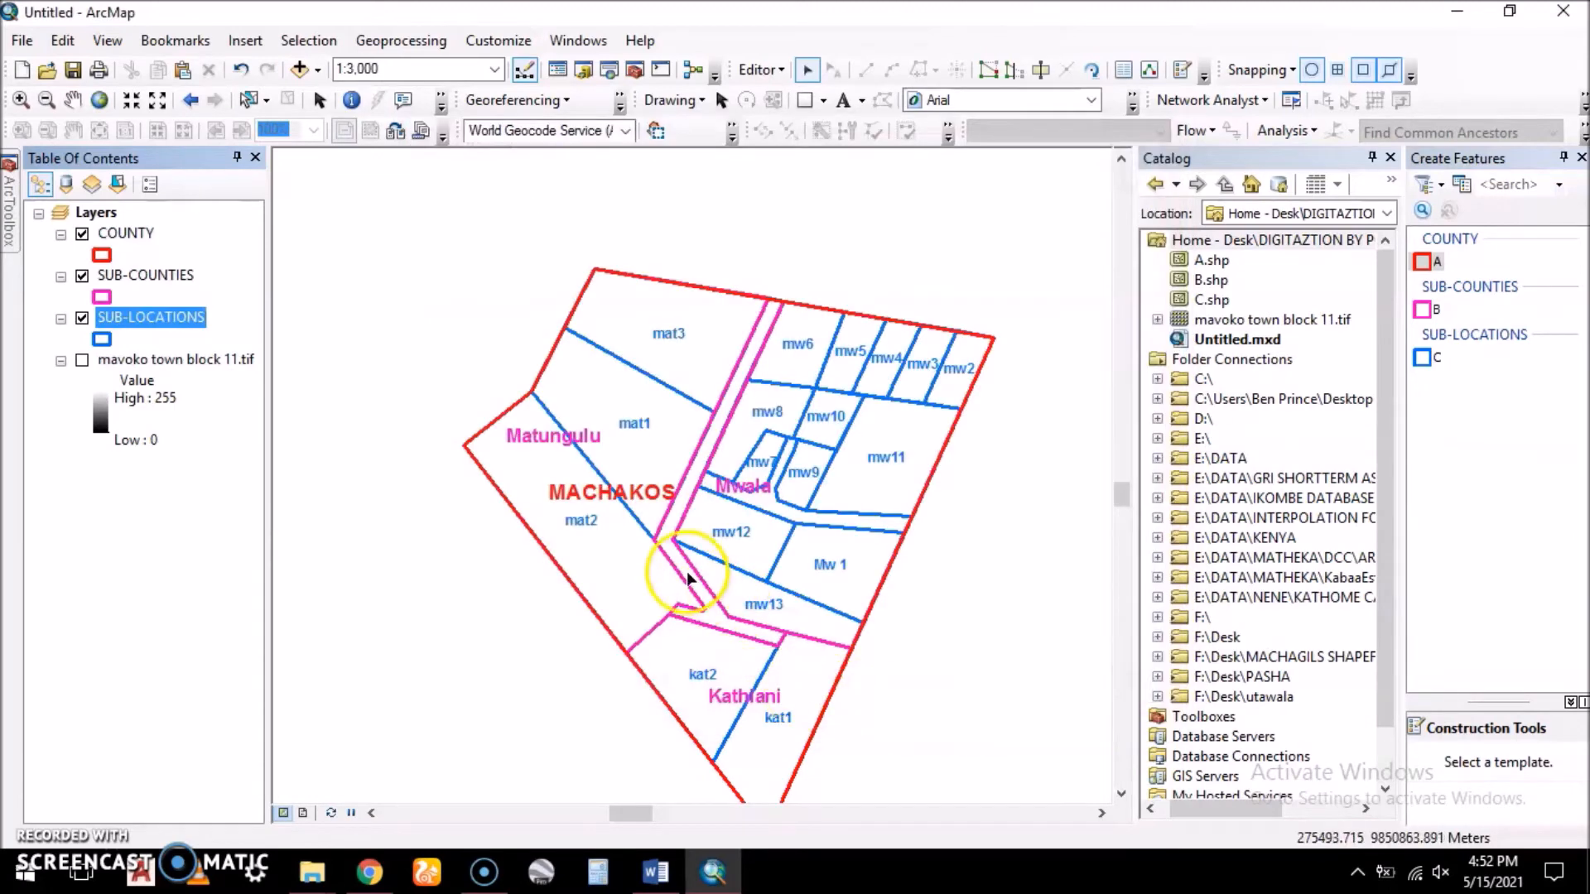
- Review the labelled polygons on the map and the FID and Name records in the SUB-LOCATIONS attribute table
{"action": "scroll", "coordinate": [589, 470], "scroll_direction": "up", "scroll_amount": 2}
{"action": "scroll", "coordinate": [472, 472], "scroll_direction": "down", "scroll_amount": 2}
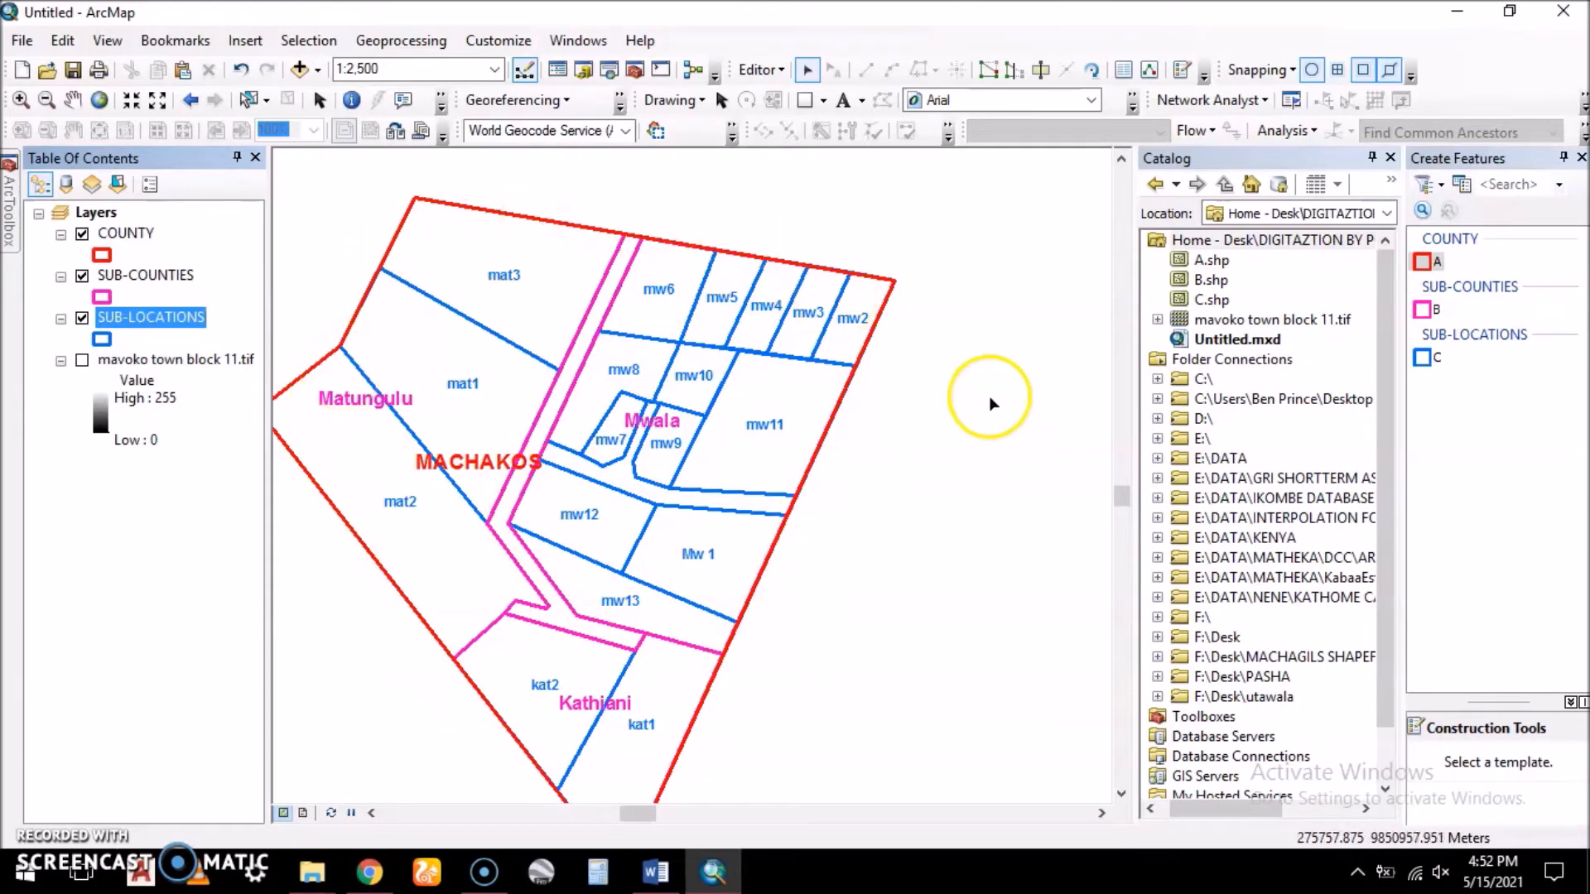
{"action": "scroll", "coordinate": [1001, 387], "scroll_direction": "down", "scroll_amount": 2}
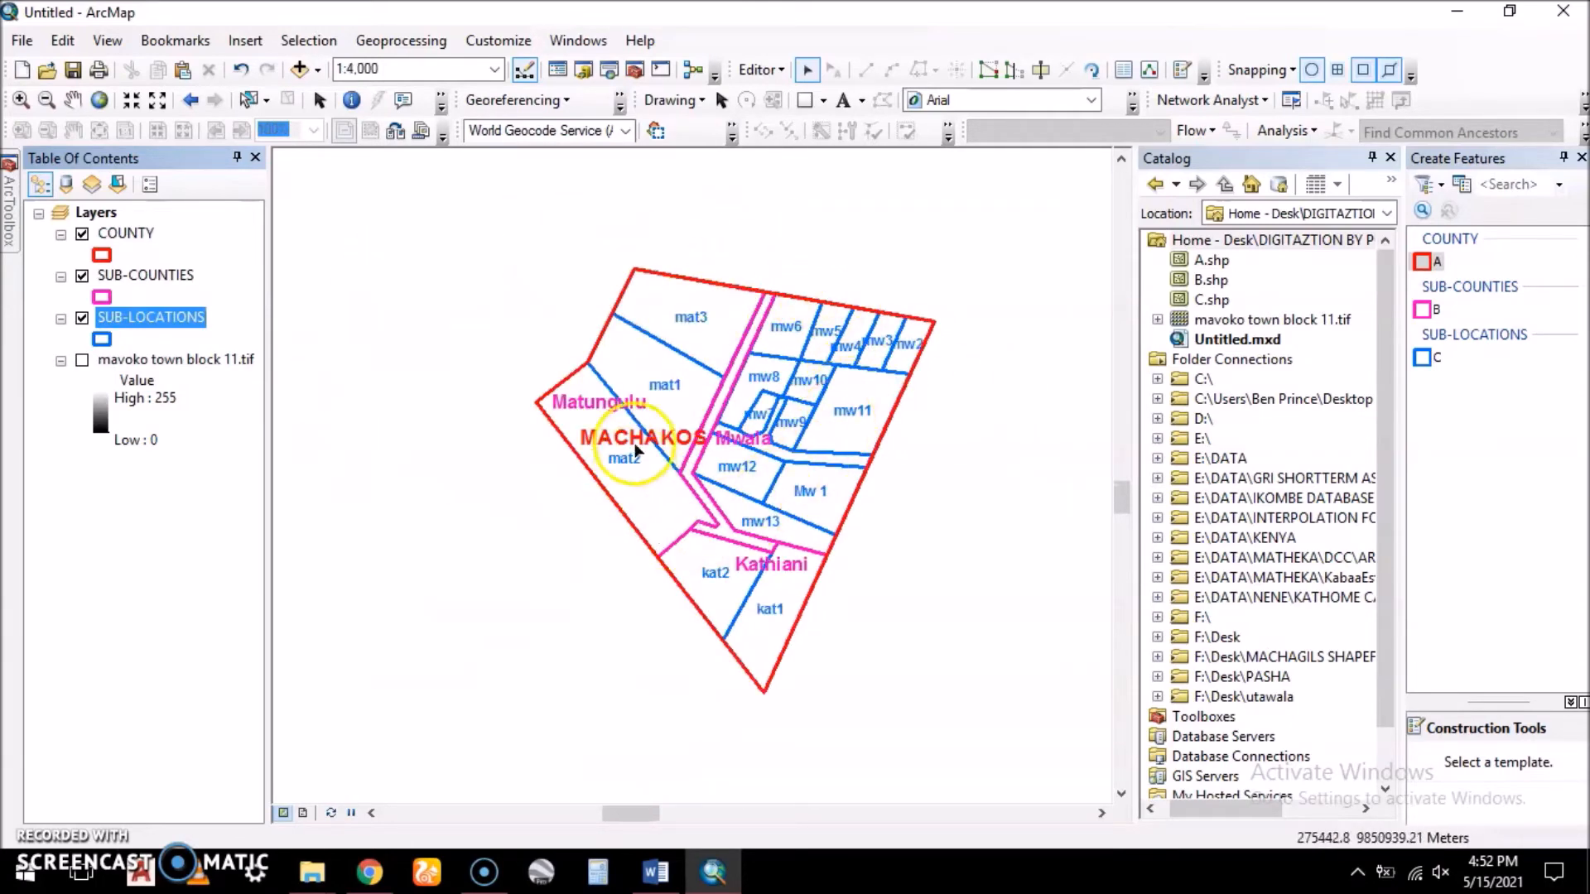
{"action": "right_click", "coordinate": [149, 331]}
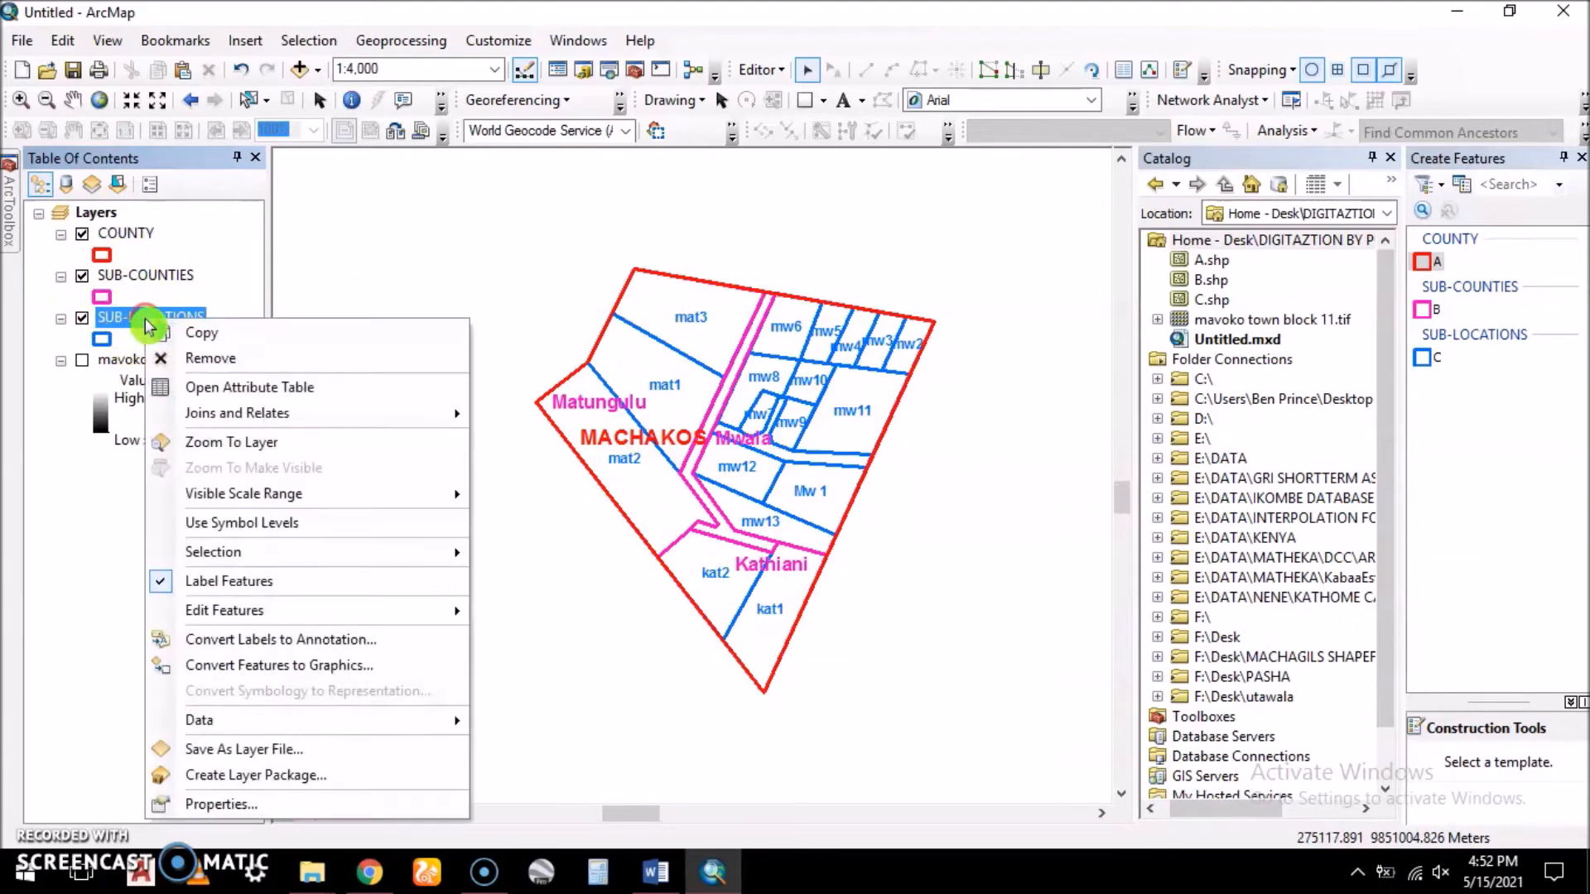
{"action": "left_click", "coordinate": [217, 383]}
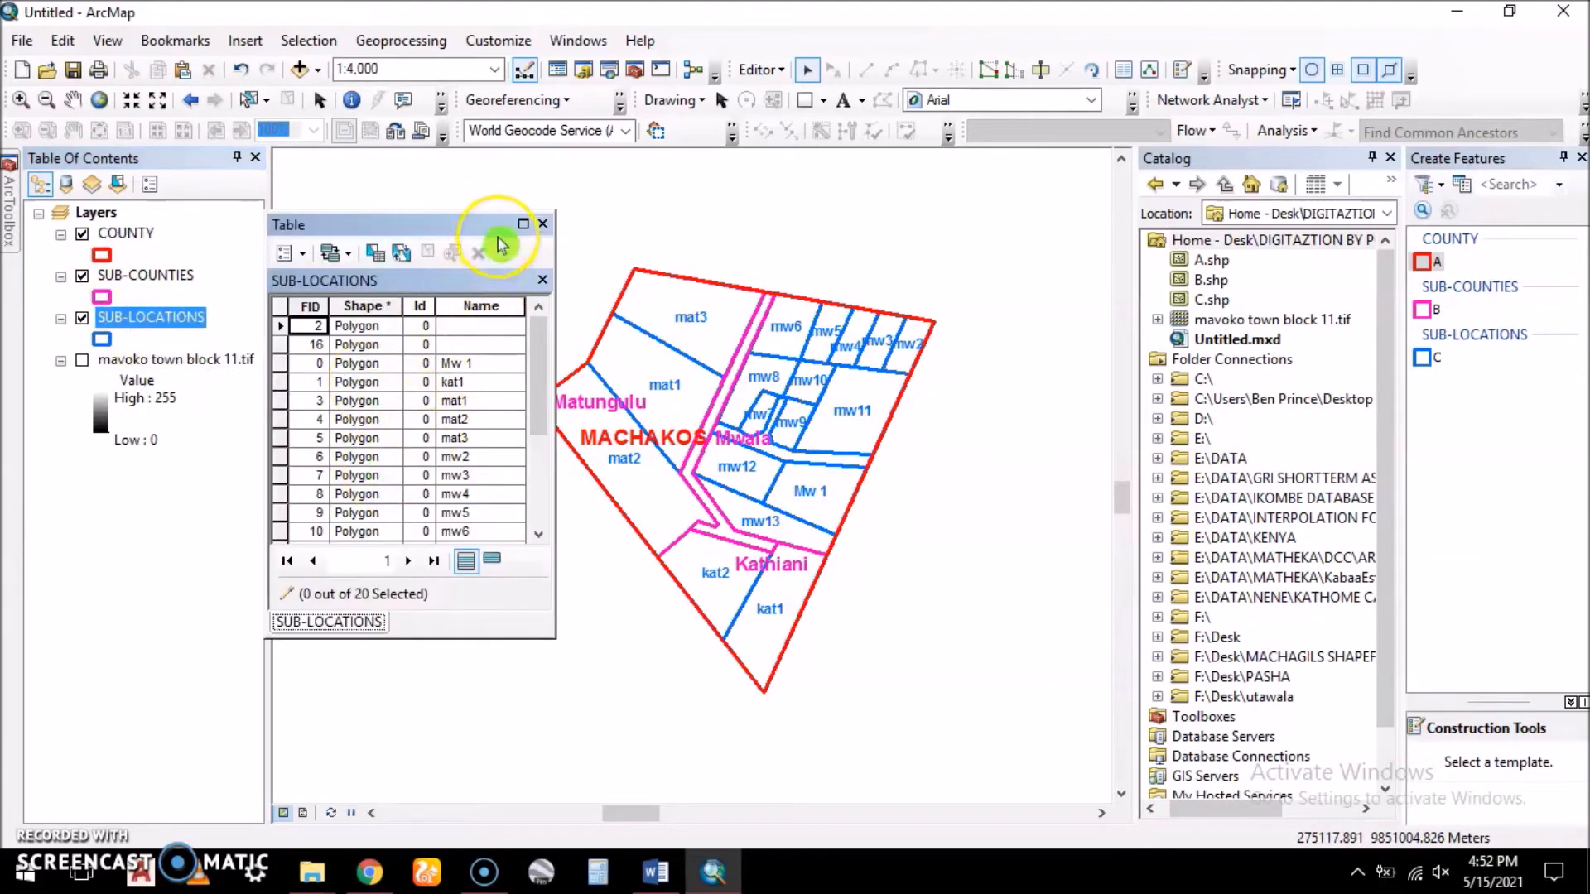
{"action": "left_click", "coordinate": [543, 224]}
{"action": "right_click", "coordinate": [136, 332]}
{"action": "left_click", "coordinate": [257, 383]}
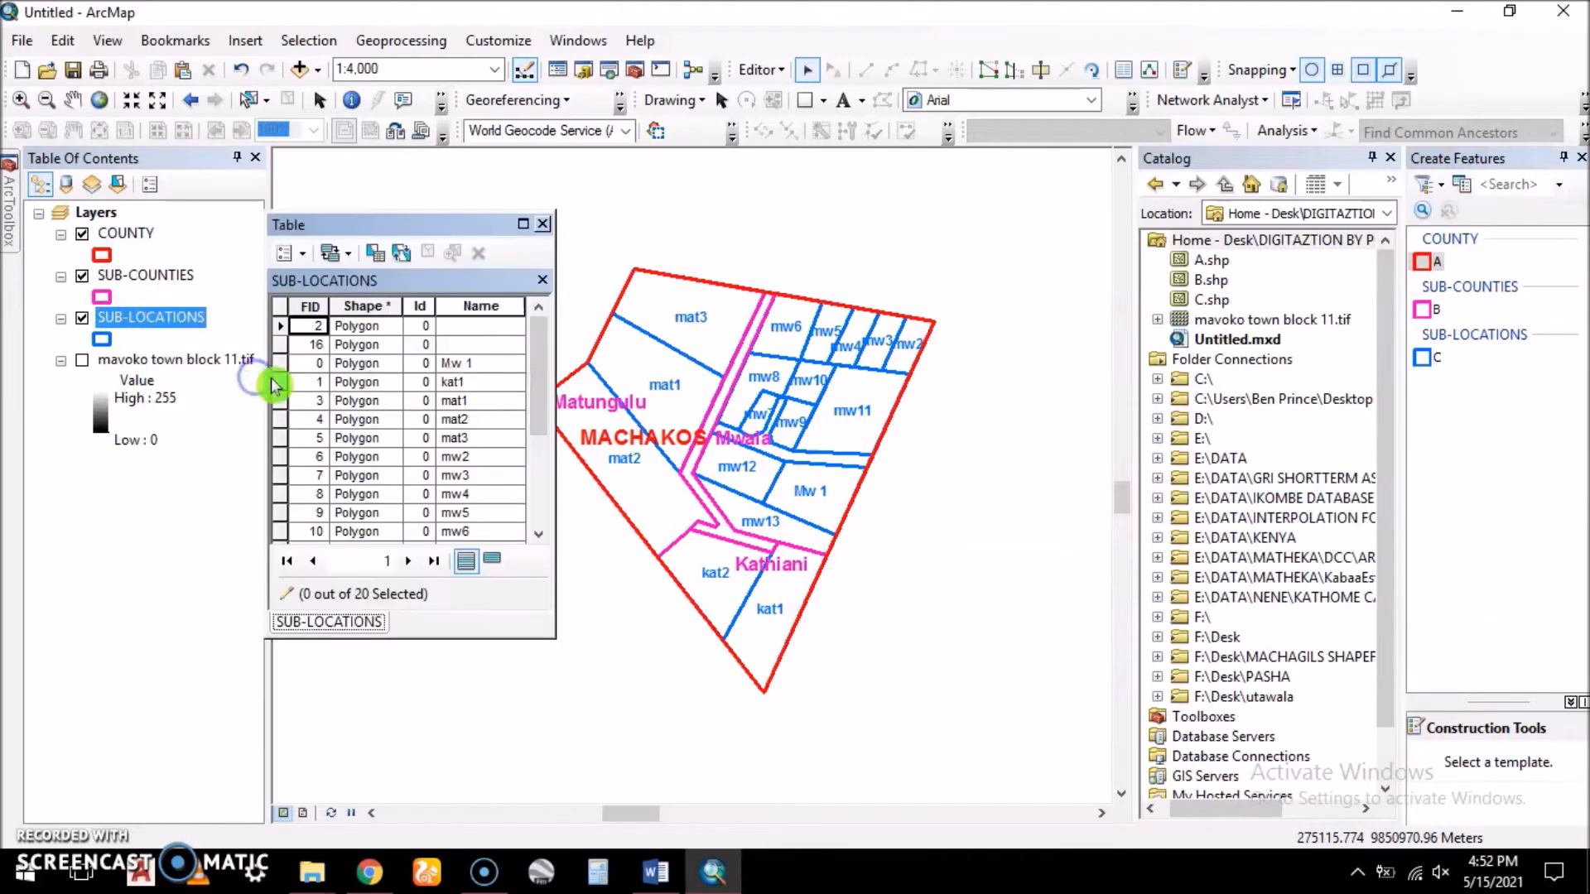
{"action": "left_click", "coordinate": [524, 225]}
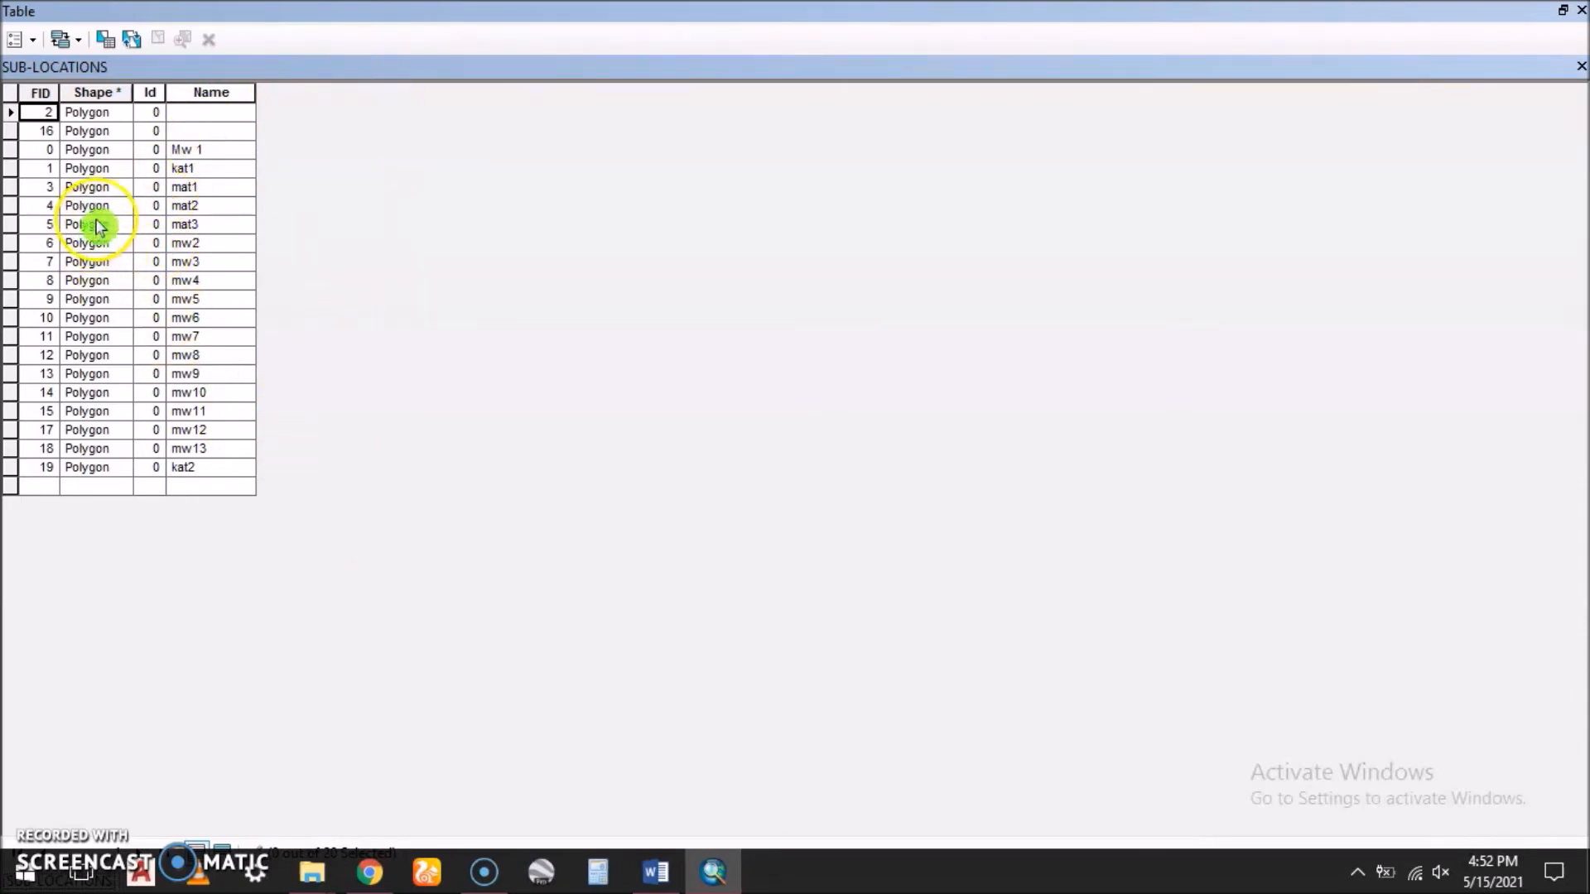
{"action": "left_click", "coordinate": [614, 73]}
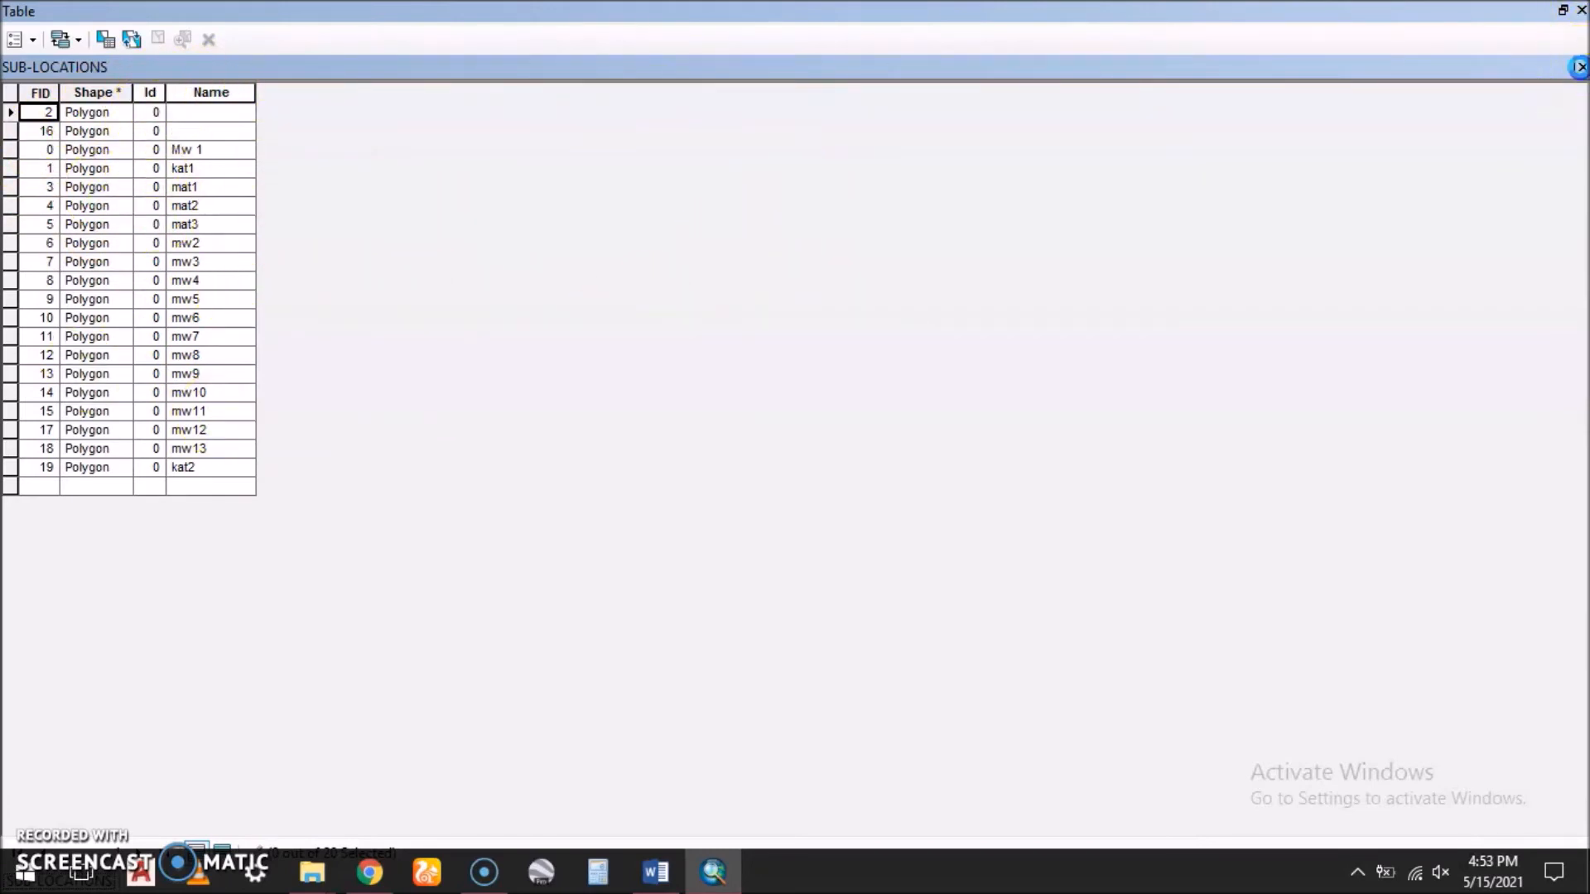
{"action": "left_click", "coordinate": [1578, 66]}
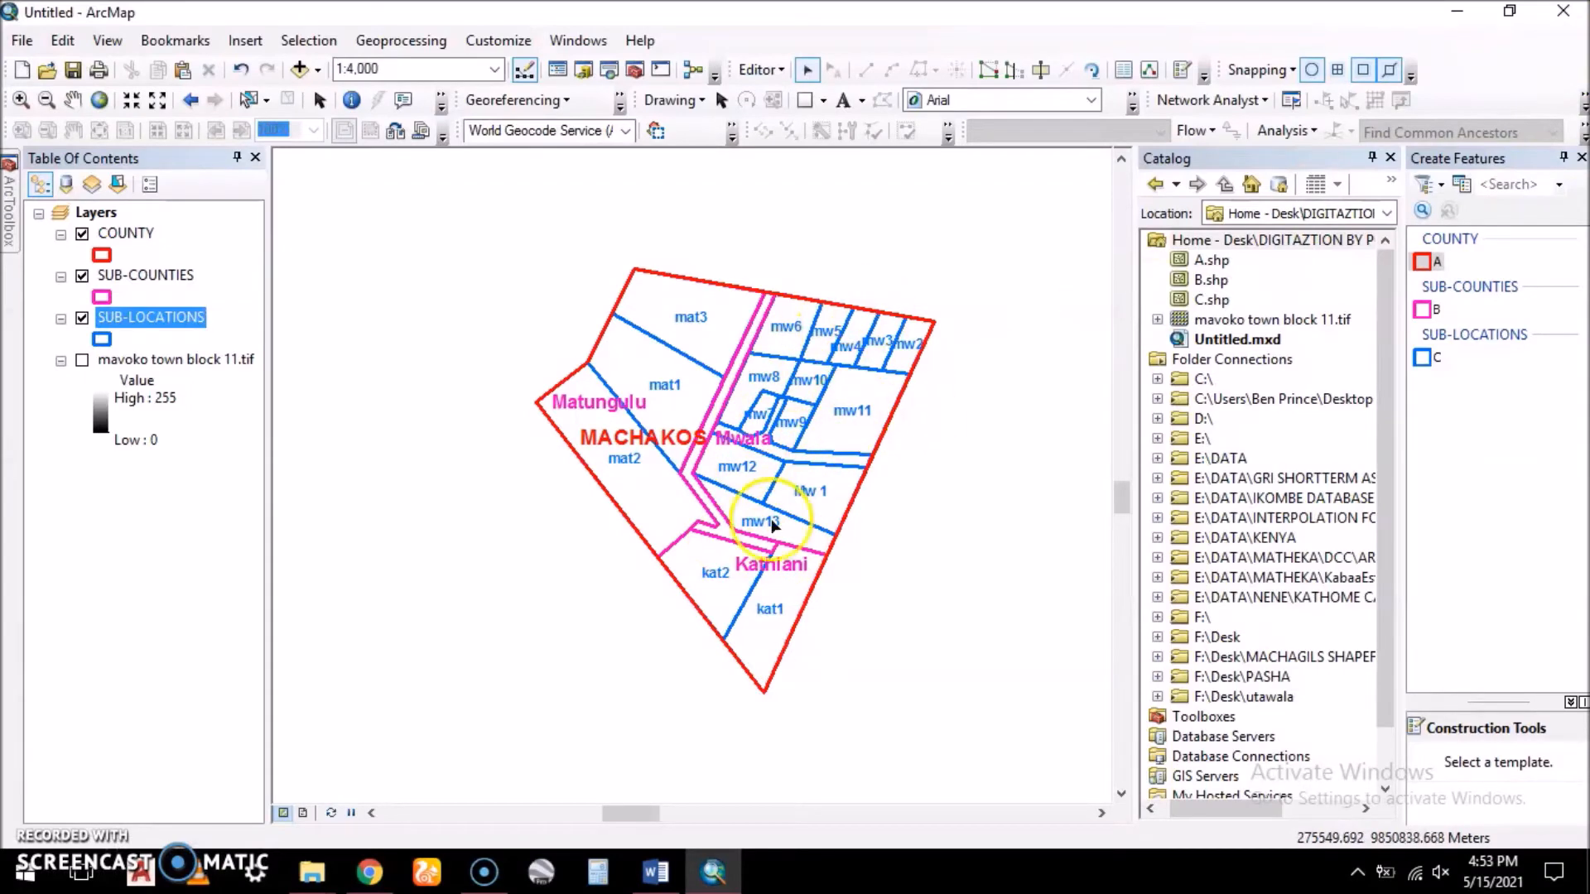
{"action": "scroll", "coordinate": [836, 626], "scroll_direction": "down", "scroll_amount": 3}
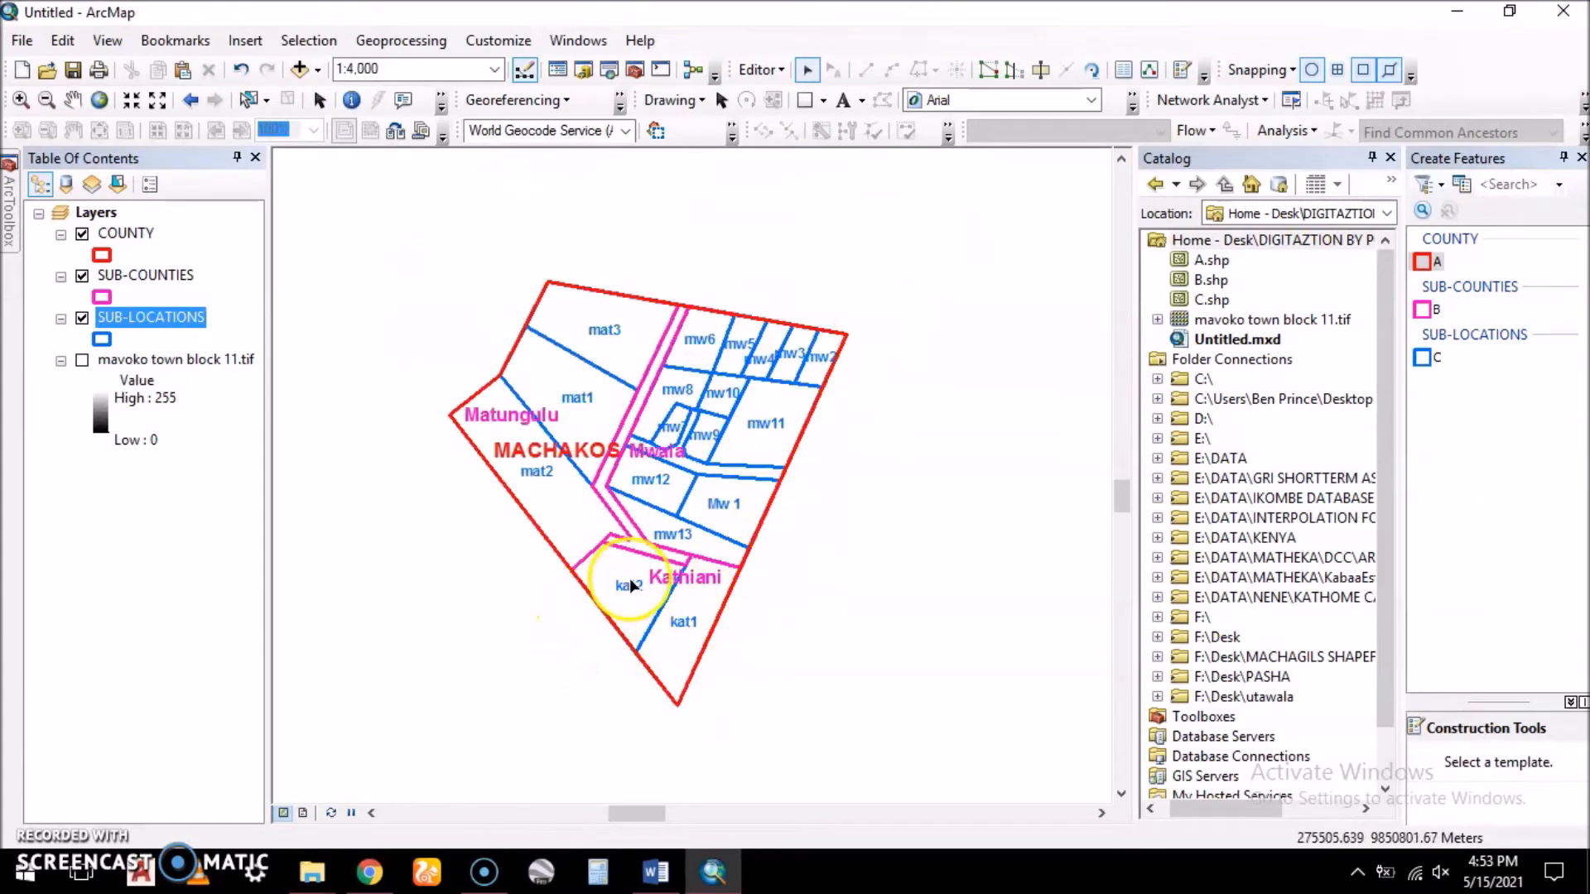
{"action": "scroll", "coordinate": [629, 580], "scroll_direction": "down", "scroll_amount": 1}
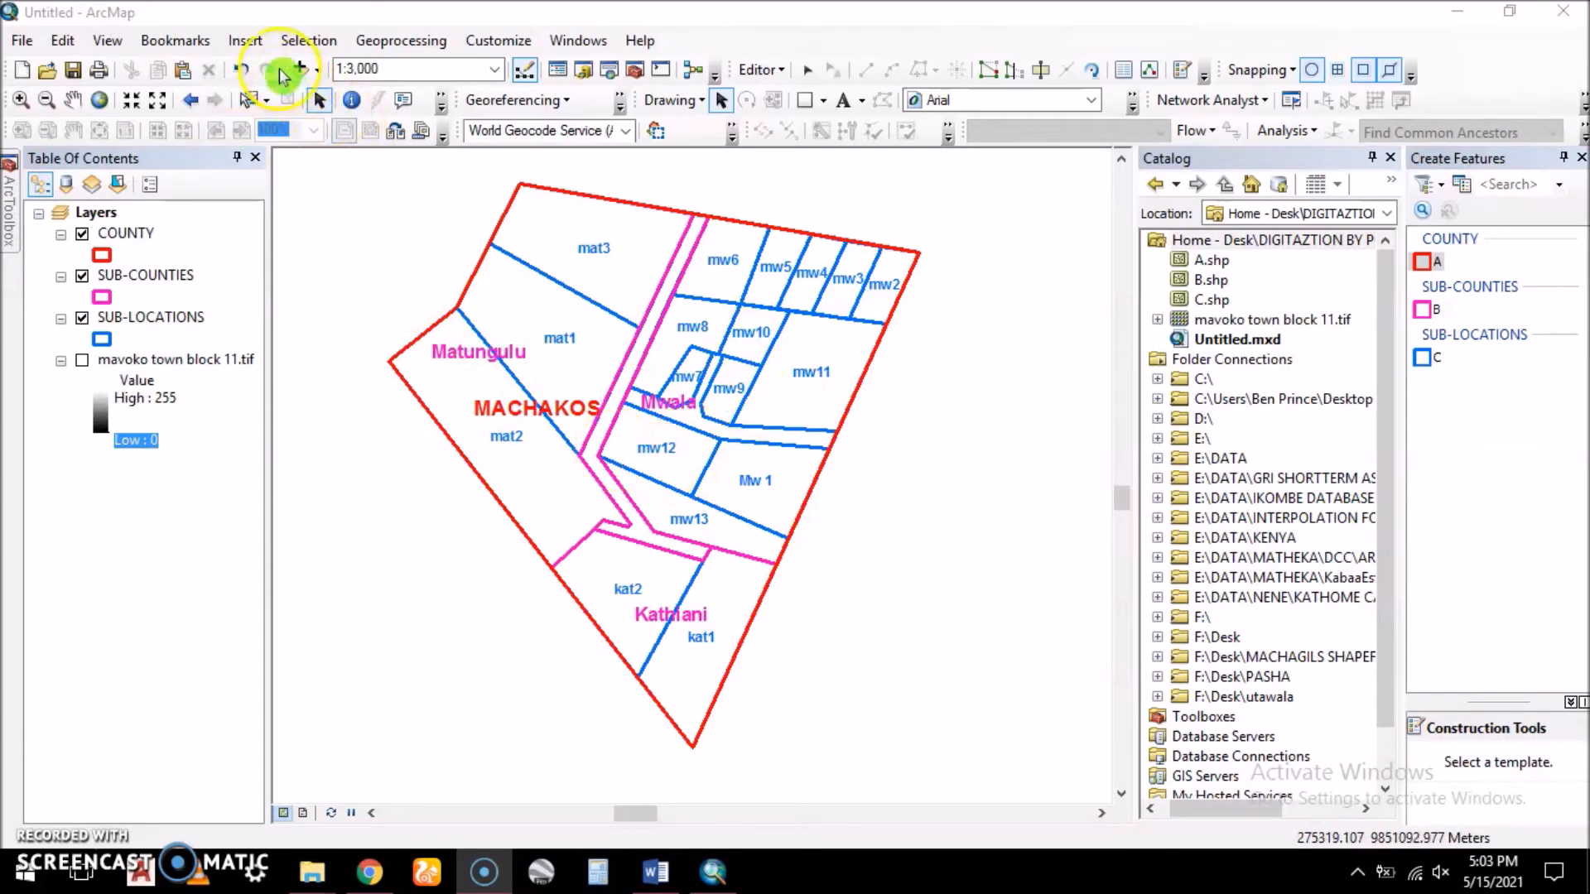
- Open Select By Attributes for the SUB-COUNTIES layer and clear the existing query expression
{"action": "left_click", "coordinate": [308, 41]}
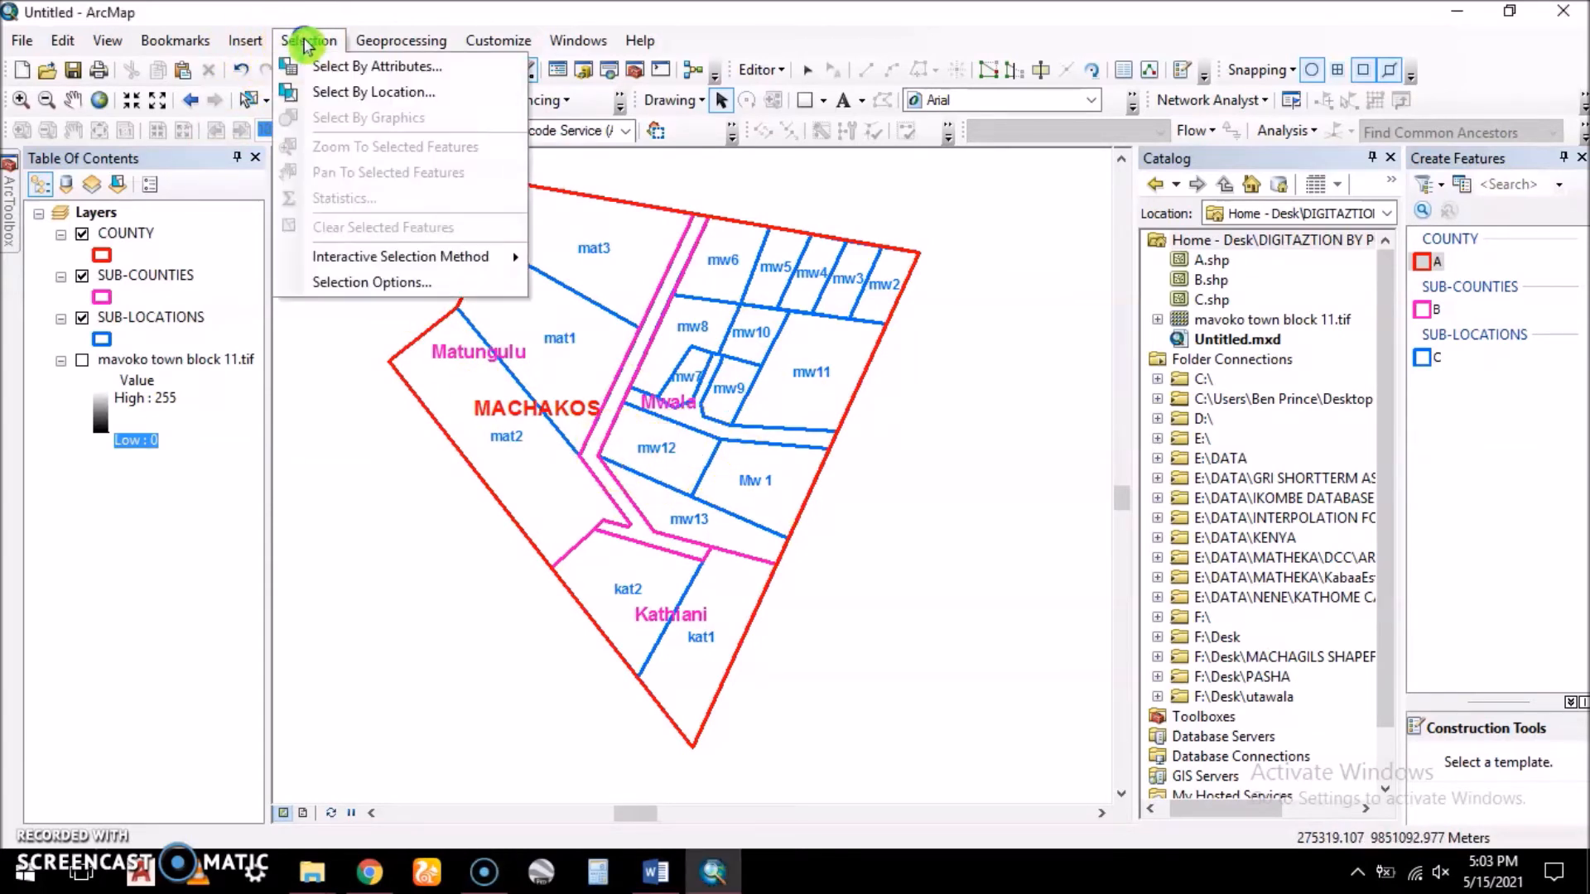
{"action": "left_click", "coordinate": [361, 70]}
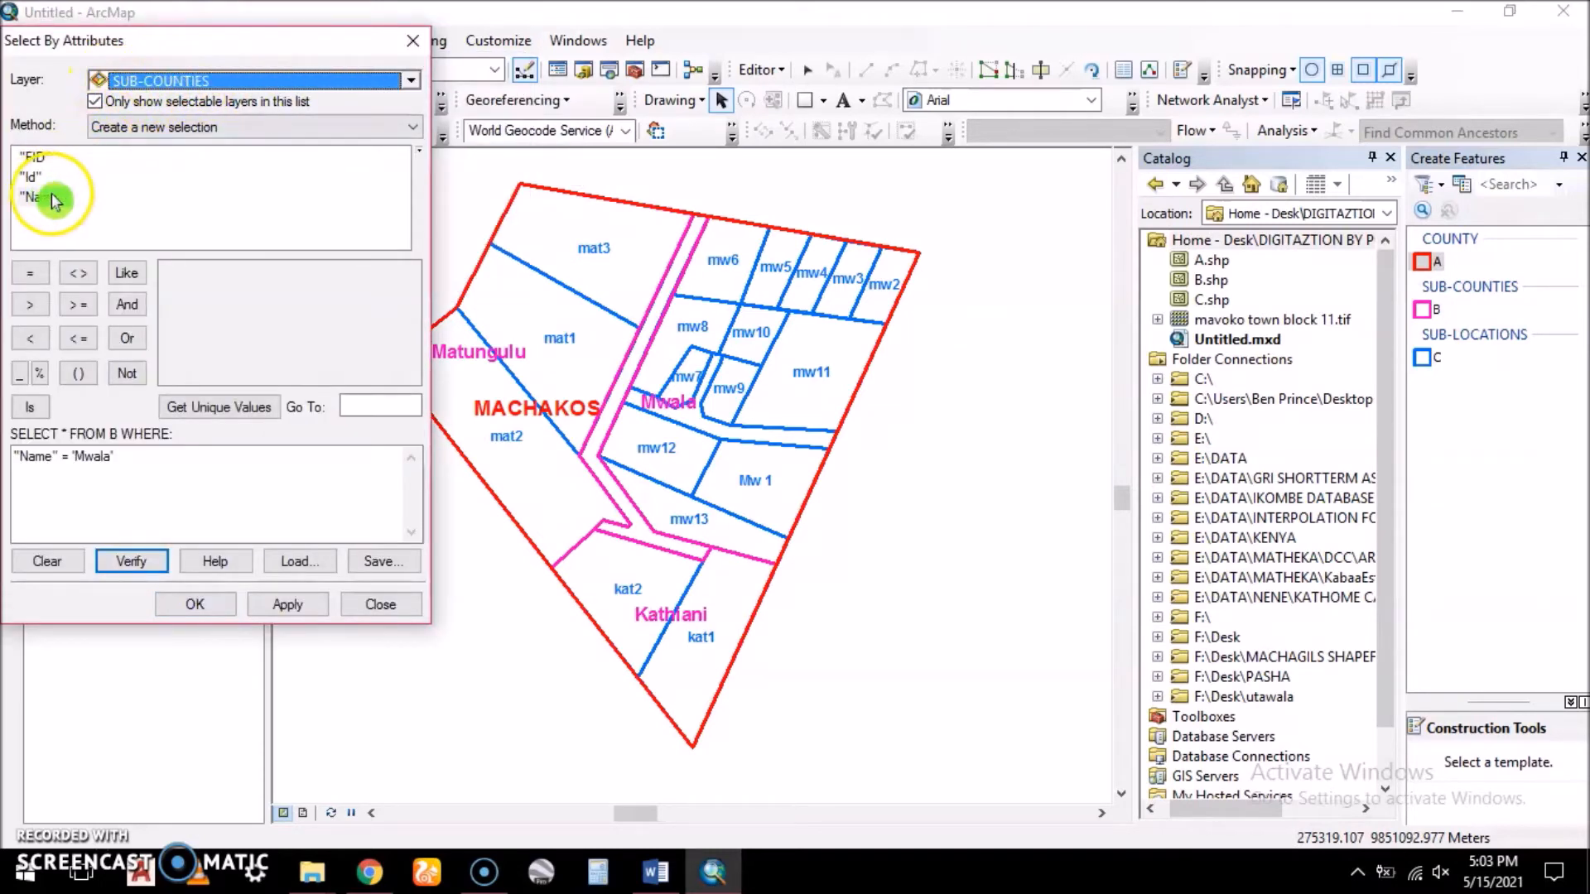
{"action": "double_click", "coordinate": [80, 457]}
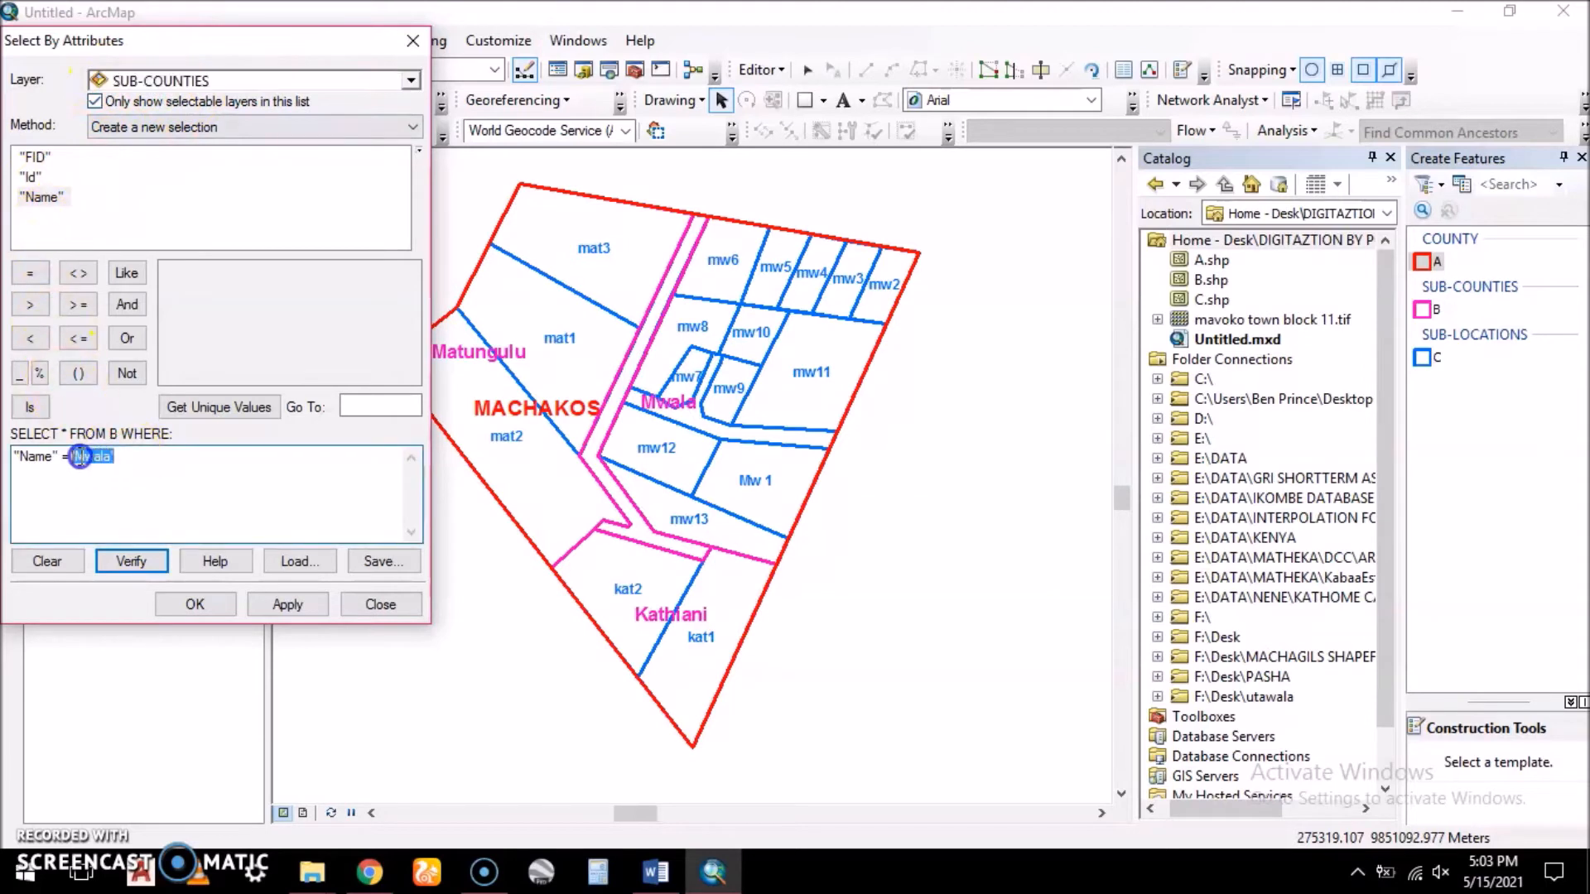
{"action": "key", "text": "BackSpace"}
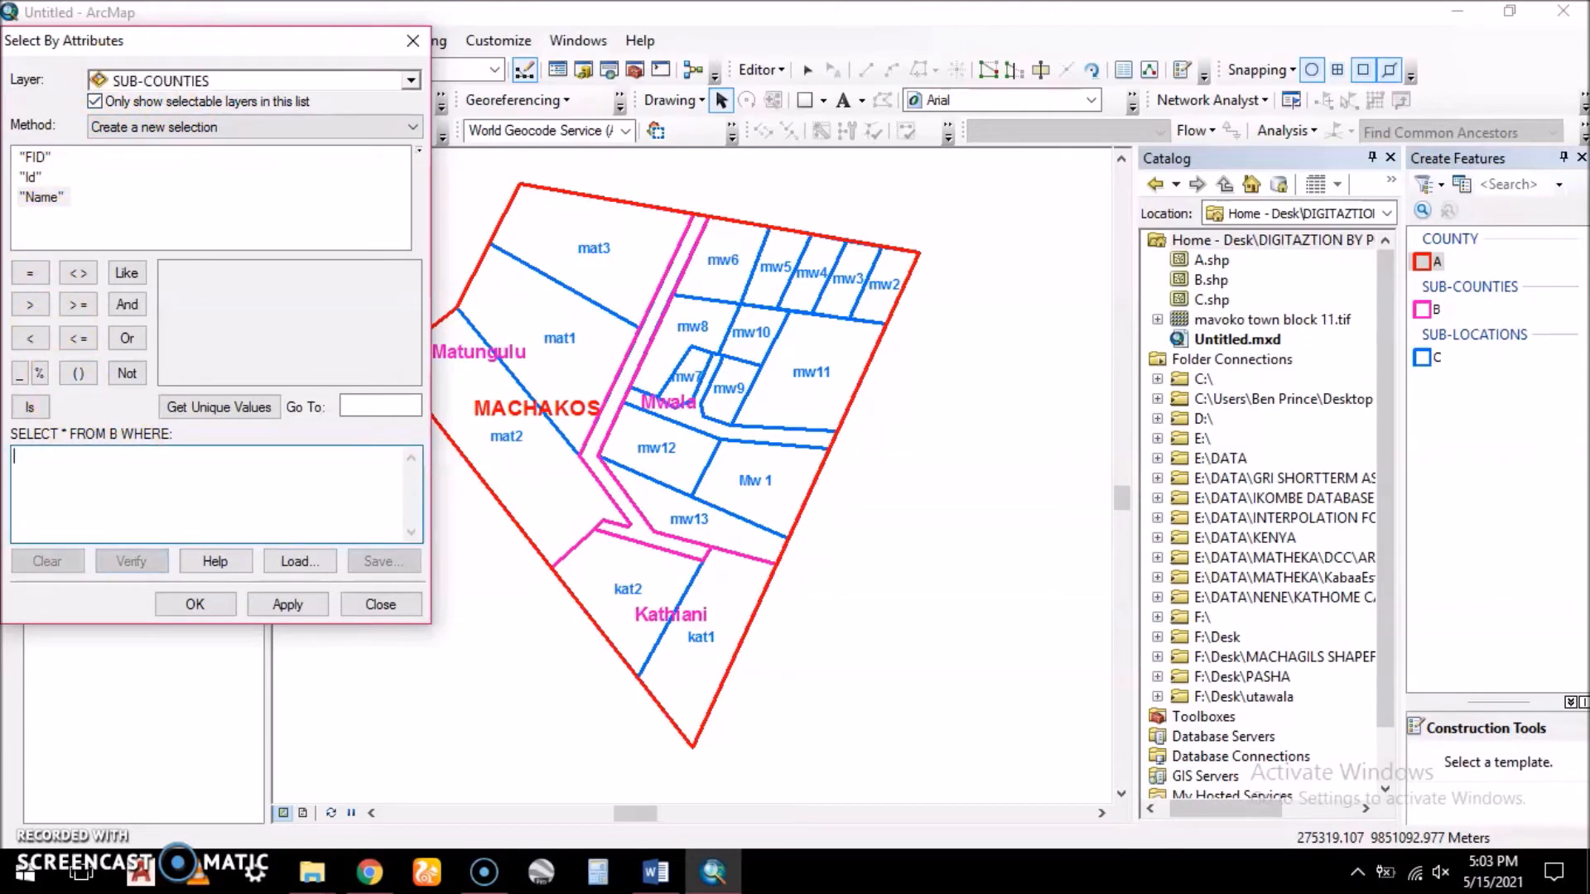
- Build the SUB-COUNTIES query expression "Name" = 'Mwala' from the layer's field and unique values
{"action": "left_click", "coordinate": [231, 78]}
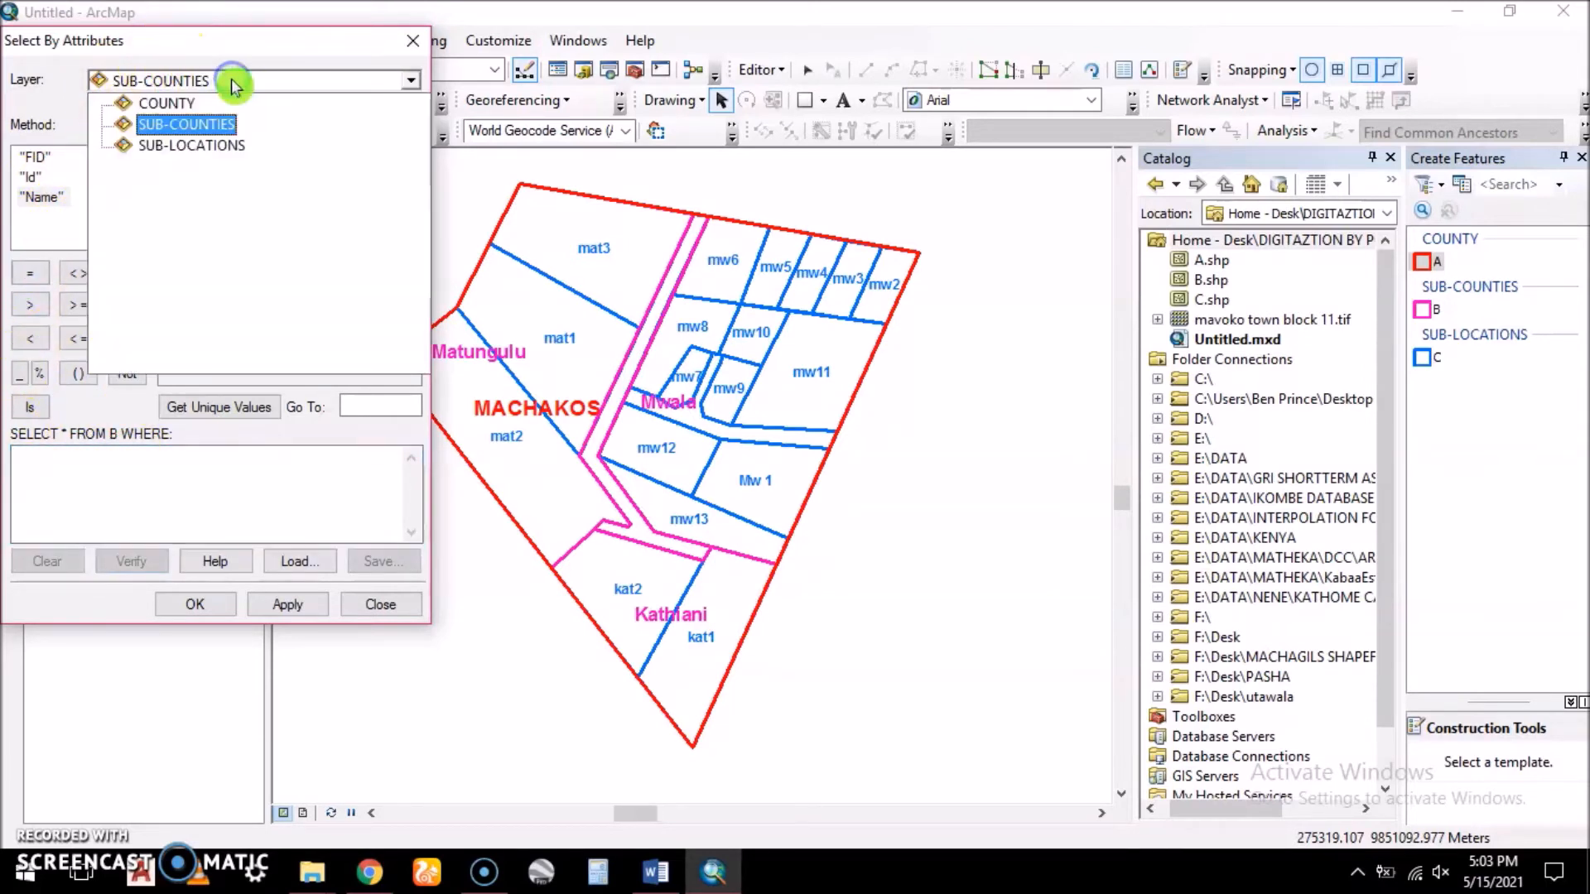
{"action": "left_click", "coordinate": [231, 79]}
{"action": "left_click", "coordinate": [38, 201]}
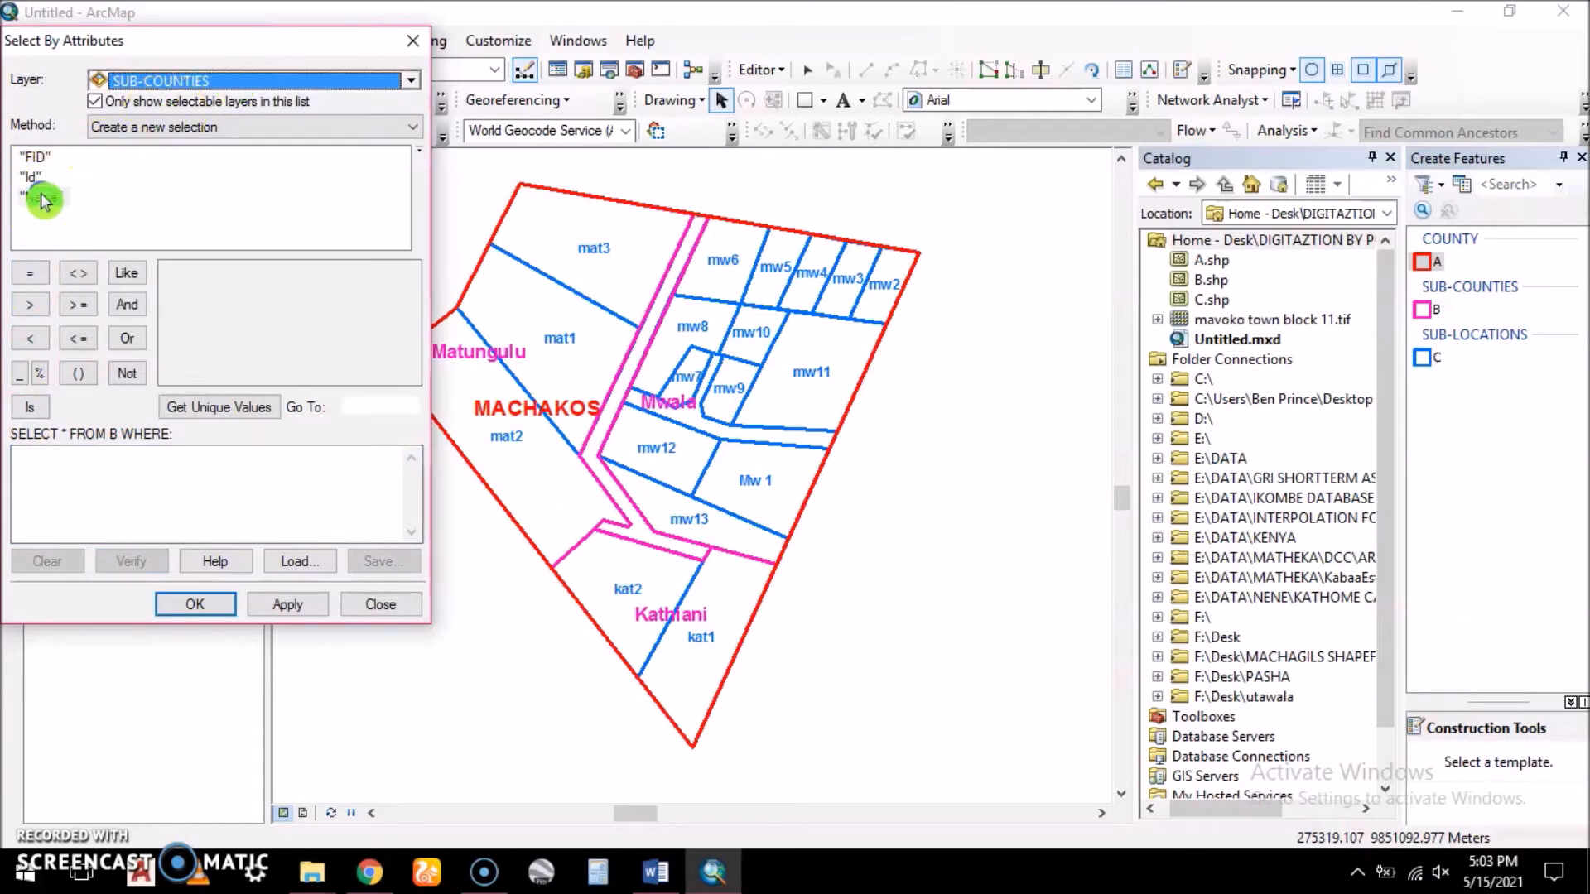
{"action": "double_click", "coordinate": [42, 201]}
{"action": "left_click", "coordinate": [41, 278]}
{"action": "left_click", "coordinate": [220, 406]}
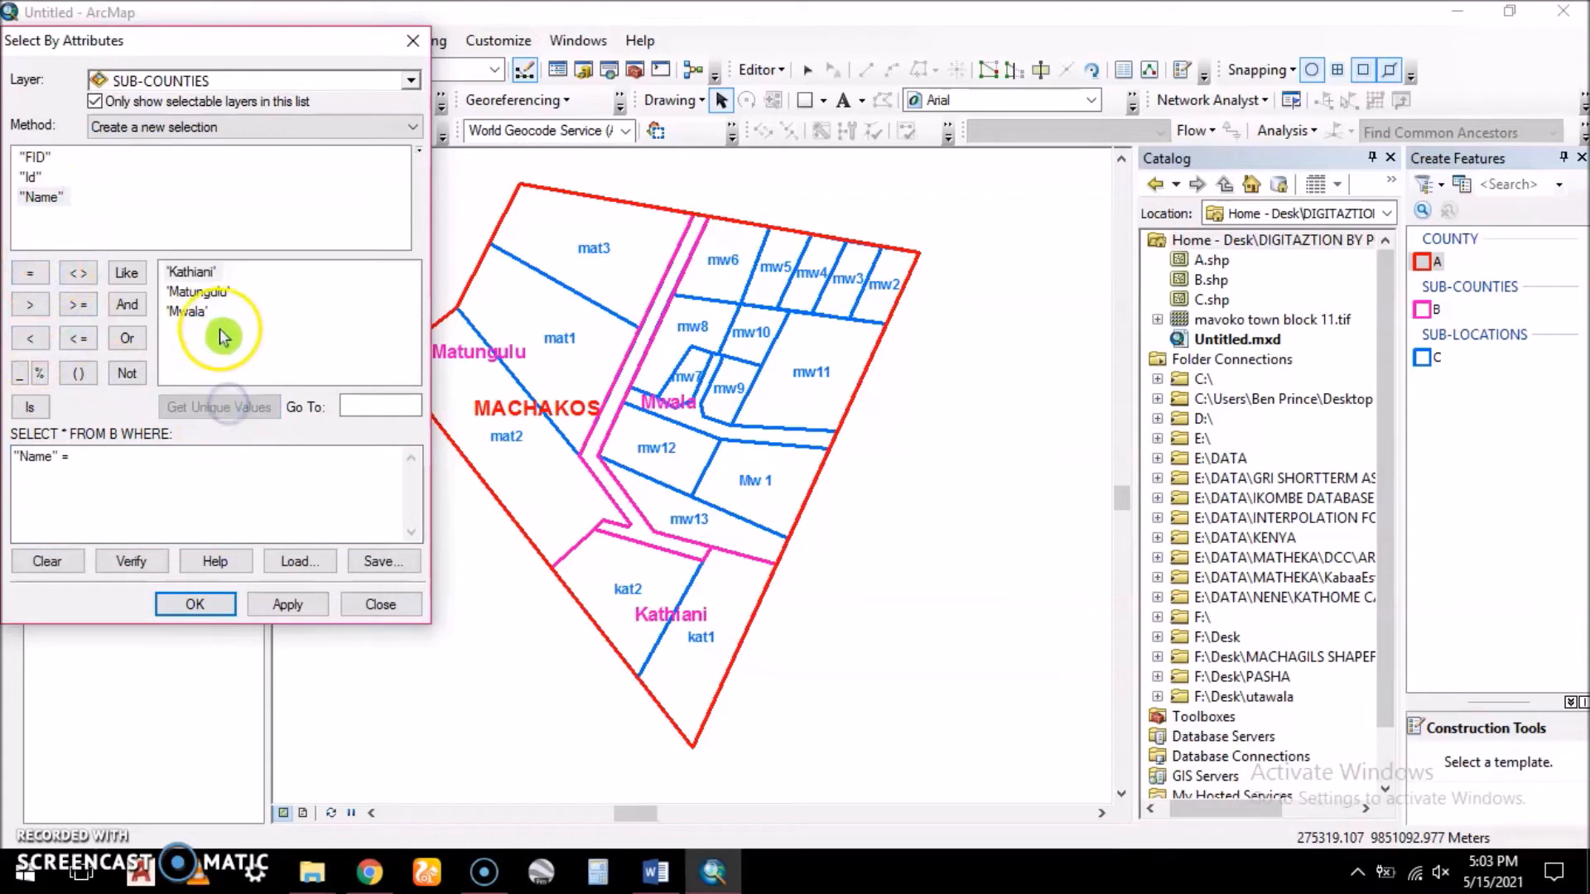
{"action": "double_click", "coordinate": [195, 312]}
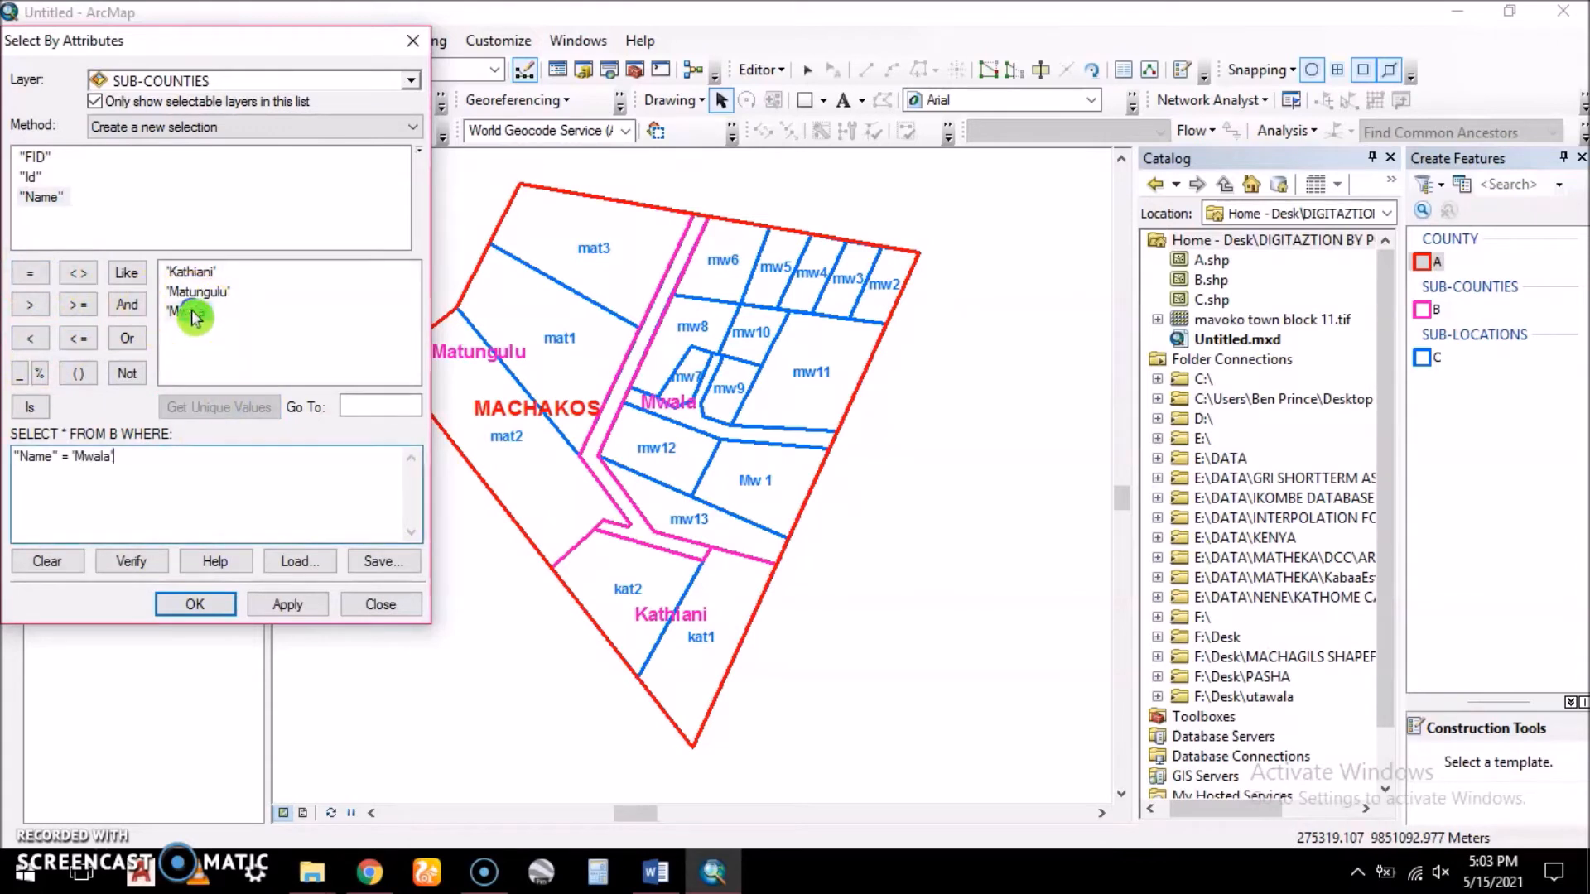
- Verify the query expression and apply it to select the Mwala sub-county polygon
{"action": "left_click", "coordinate": [133, 563]}
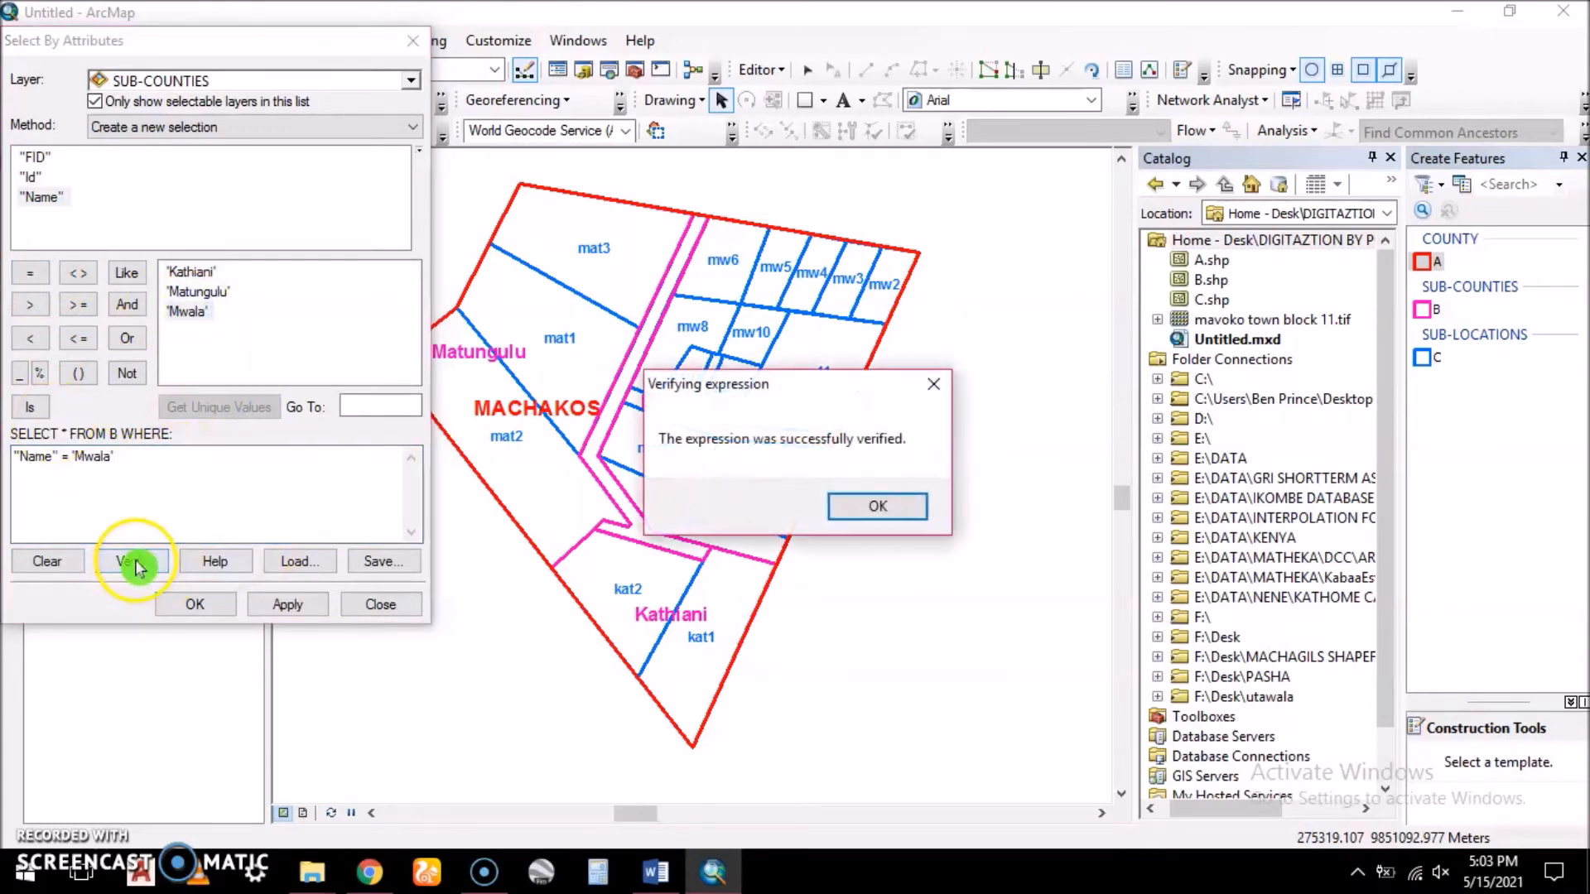
{"action": "left_click", "coordinate": [870, 507]}
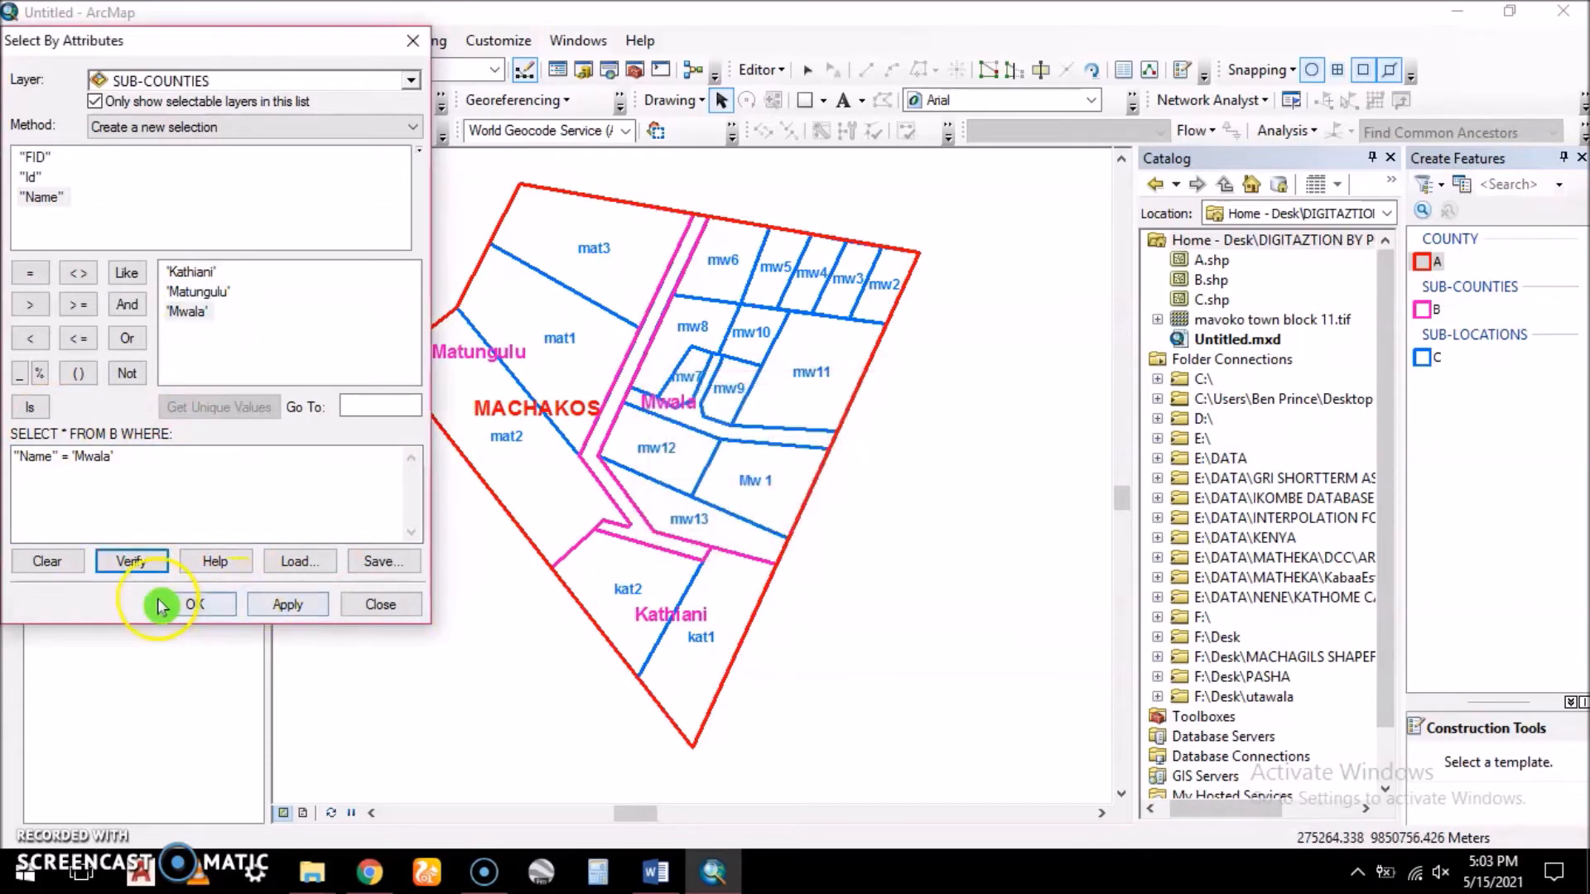
{"action": "left_click", "coordinate": [287, 605]}
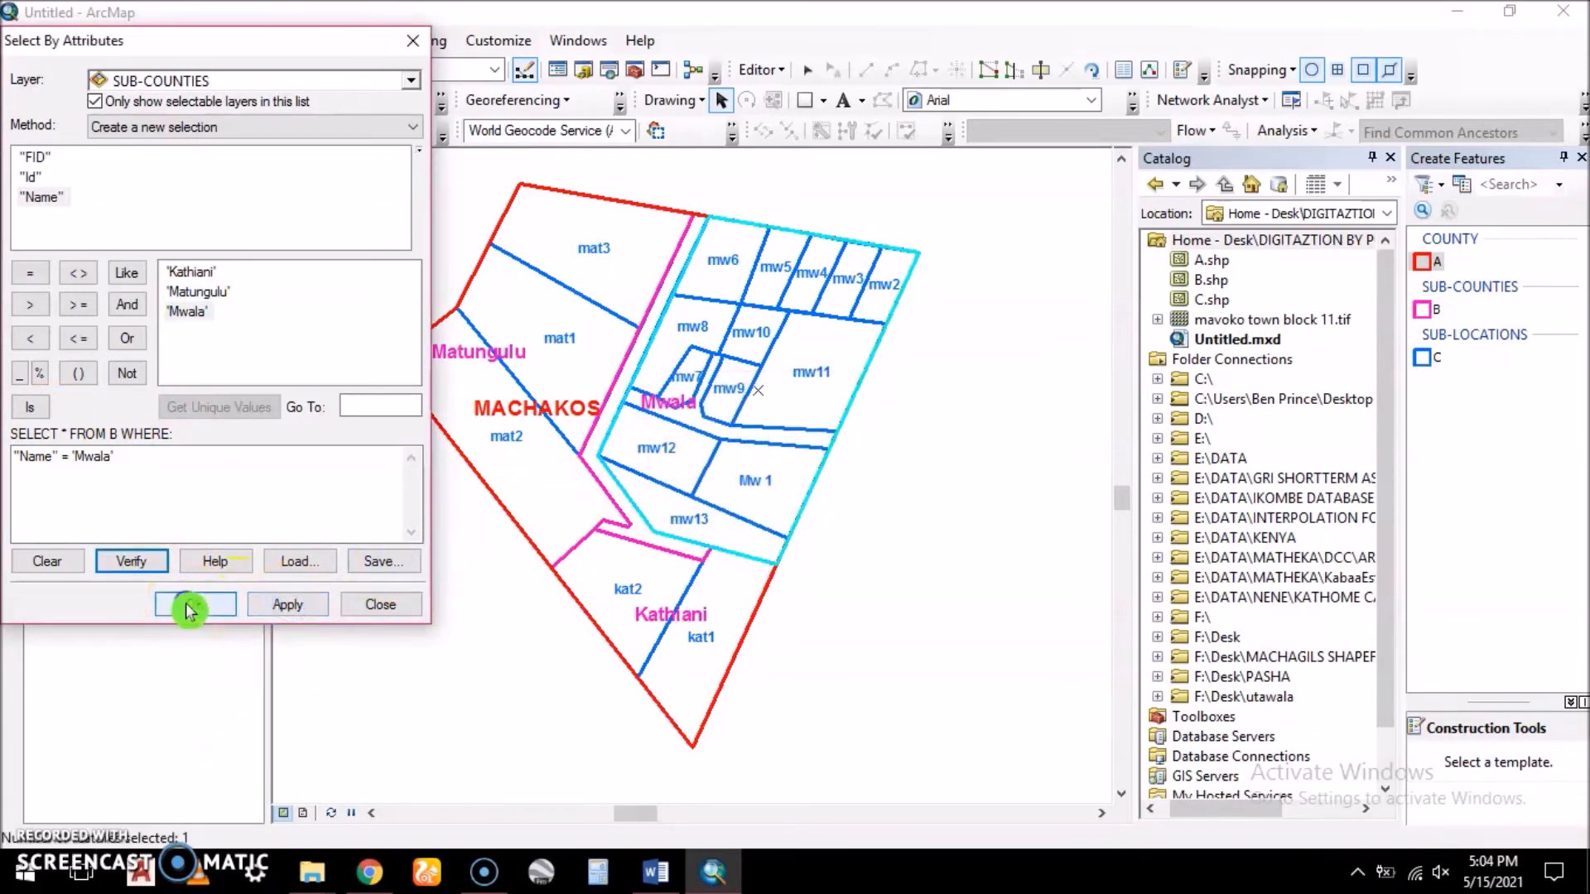
{"action": "left_click", "coordinate": [191, 604]}
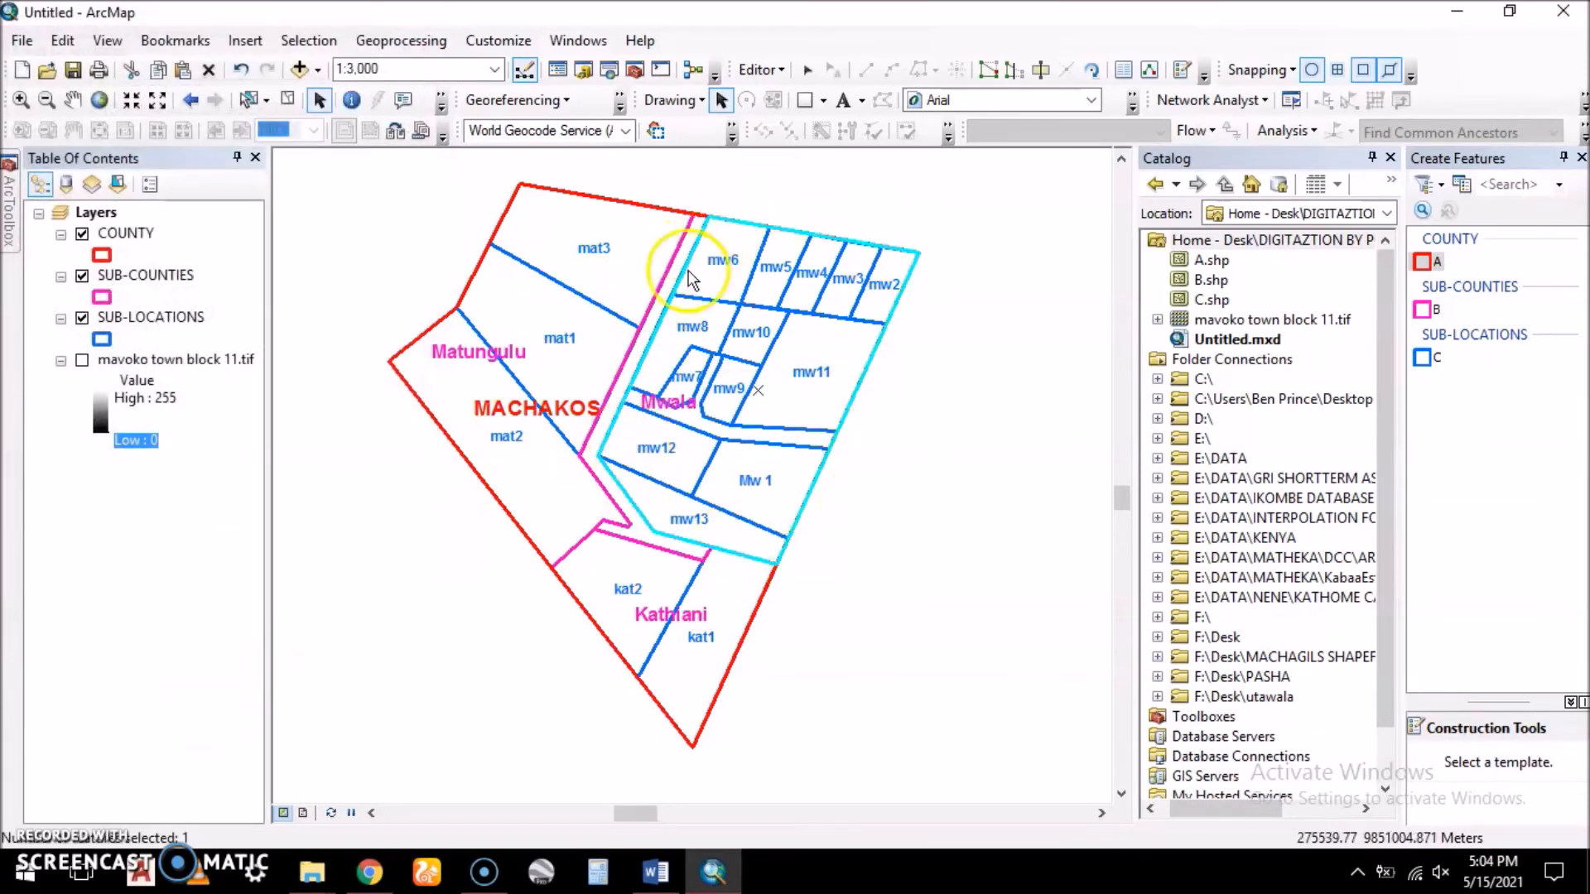
- Create a new layer from the selected feature of the SUB-COUNTIES layer
{"action": "left_click", "coordinate": [142, 276]}
{"action": "right_click", "coordinate": [142, 275]}
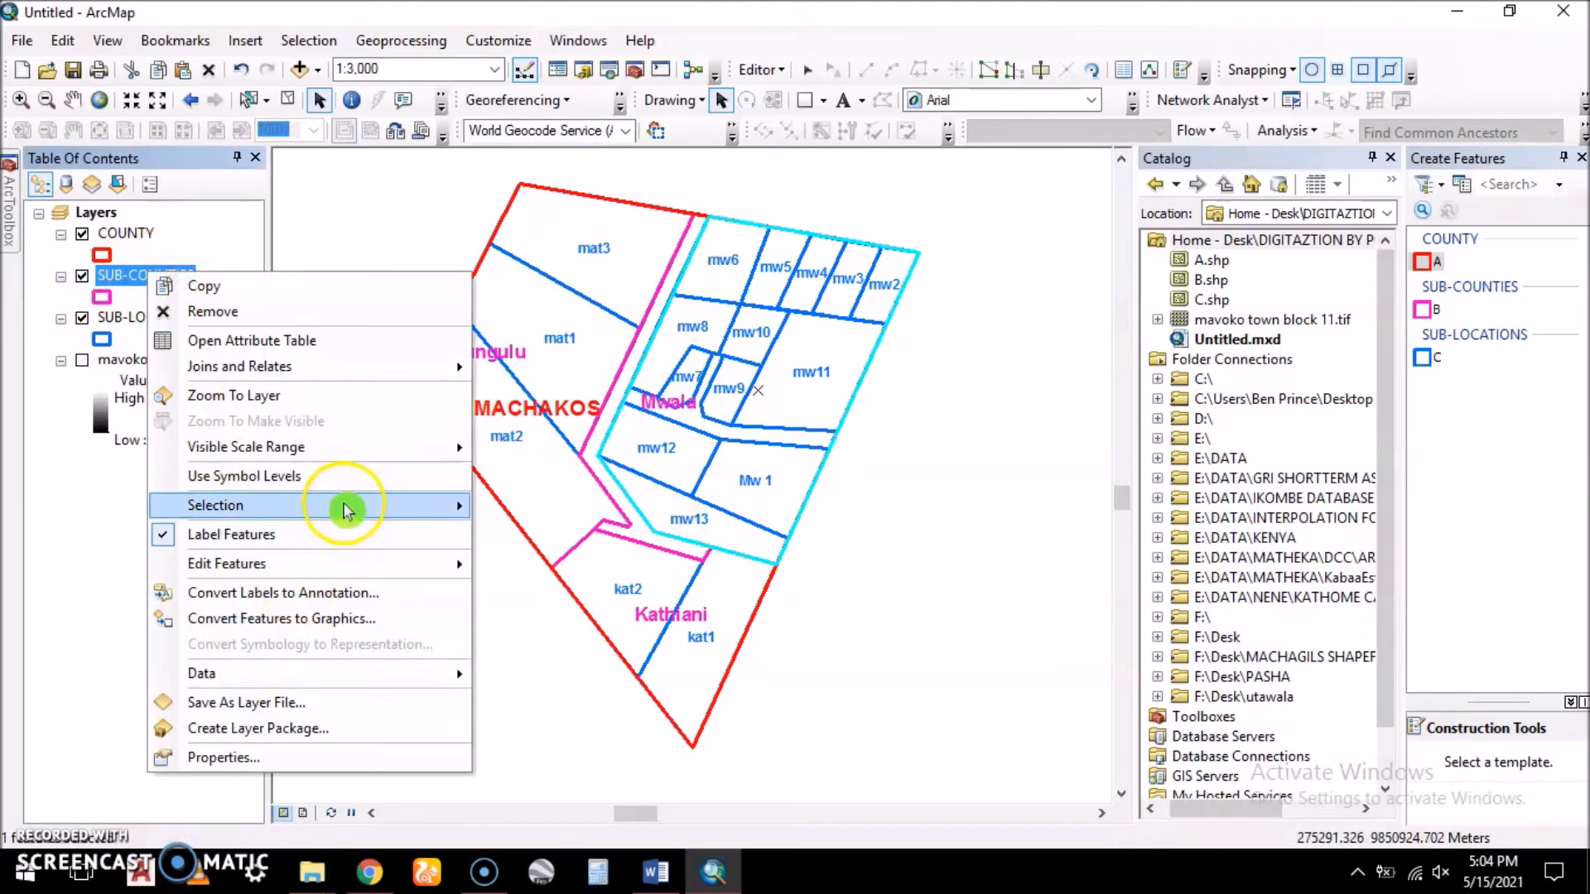
{"action": "mouse_move", "coordinate": [414, 509]}
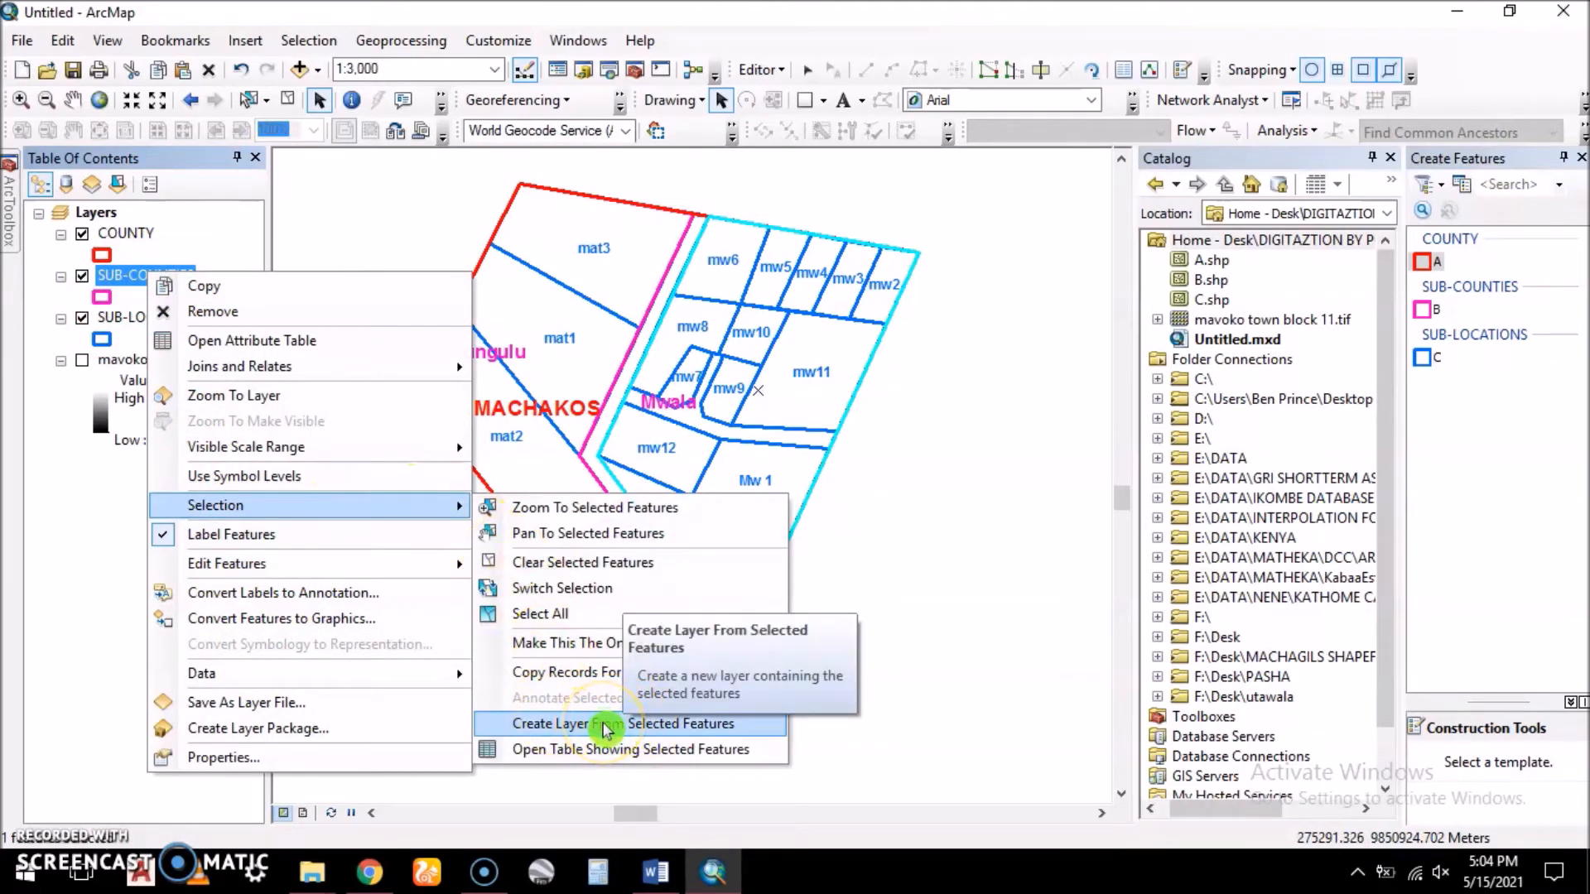
{"action": "left_click", "coordinate": [607, 725]}
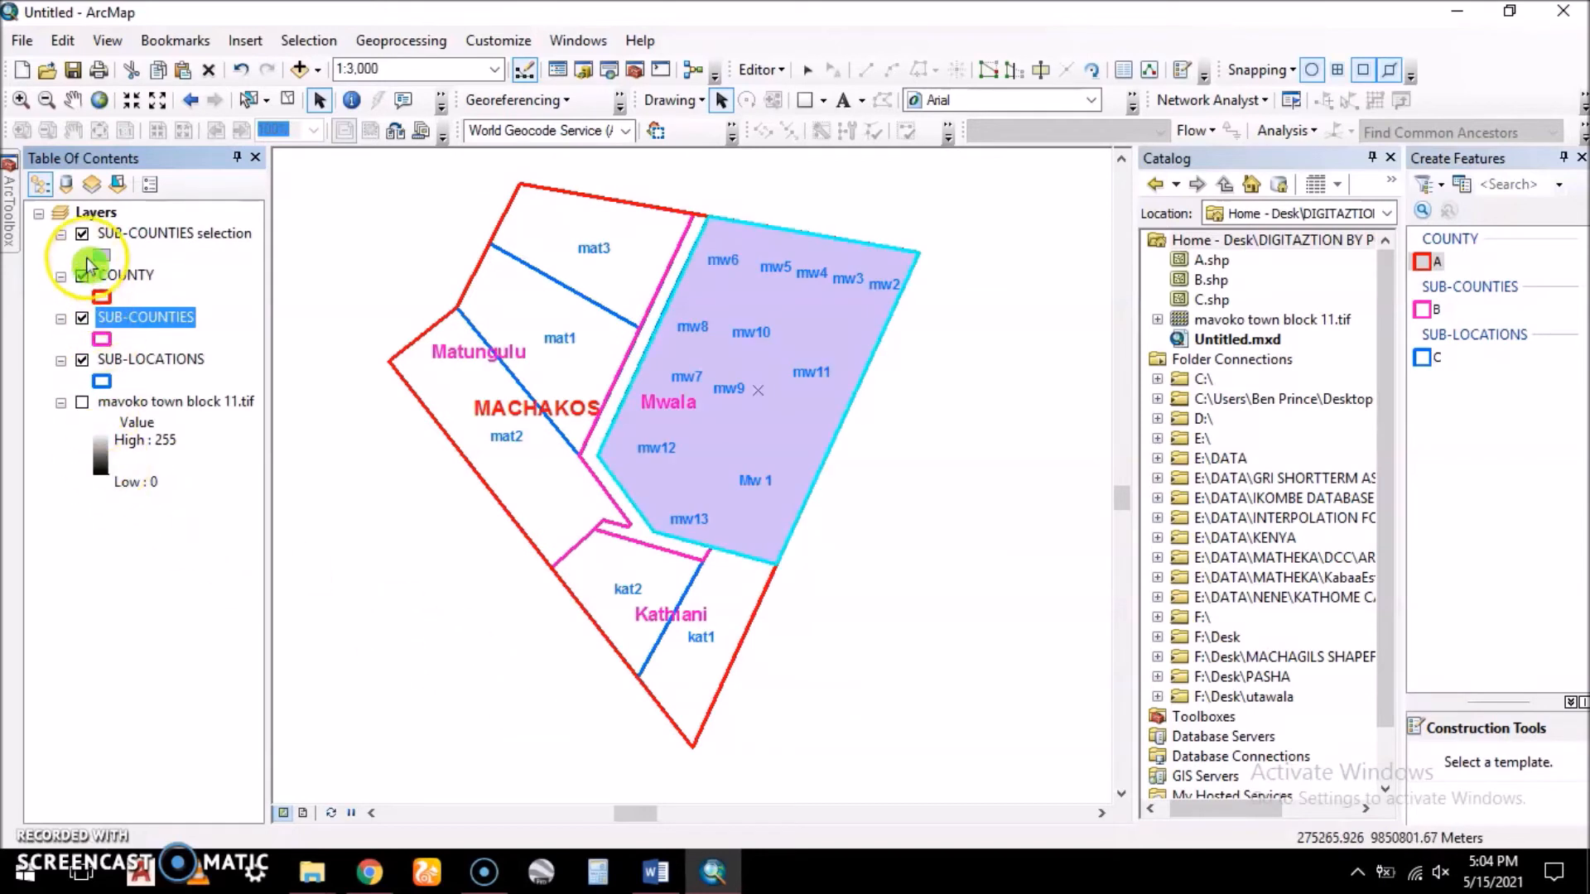
- Rename the new selection layer Mwala SubCounty and hide the SUB-COUNTIES layer
{"action": "left_click", "coordinate": [148, 237]}
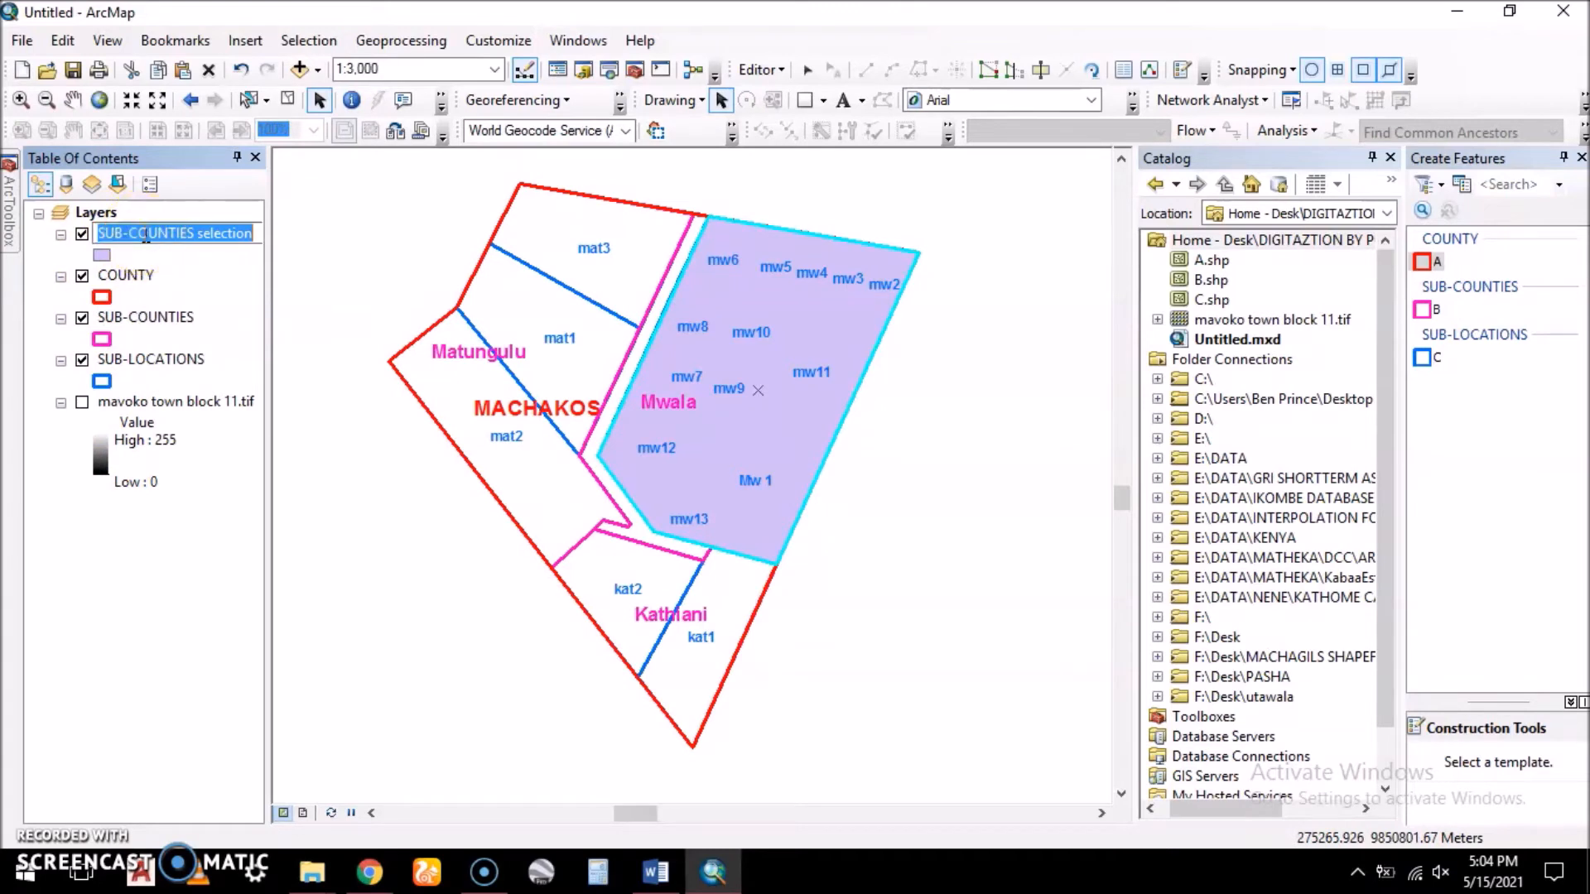
{"action": "type", "text": "Mwala SubCounty"}
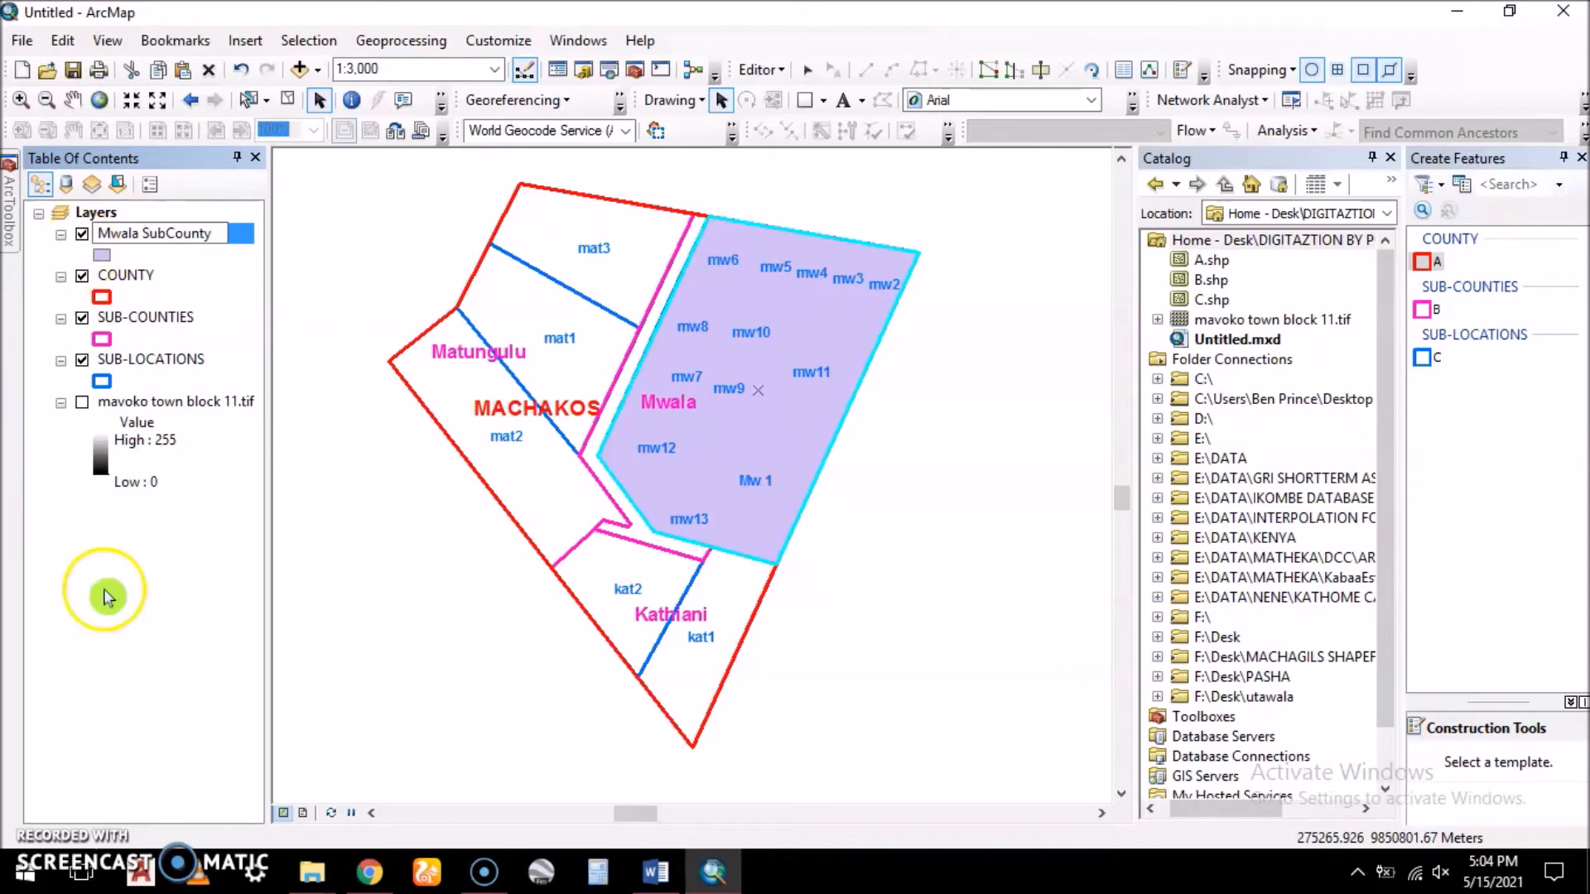
{"action": "key", "text": "Return"}
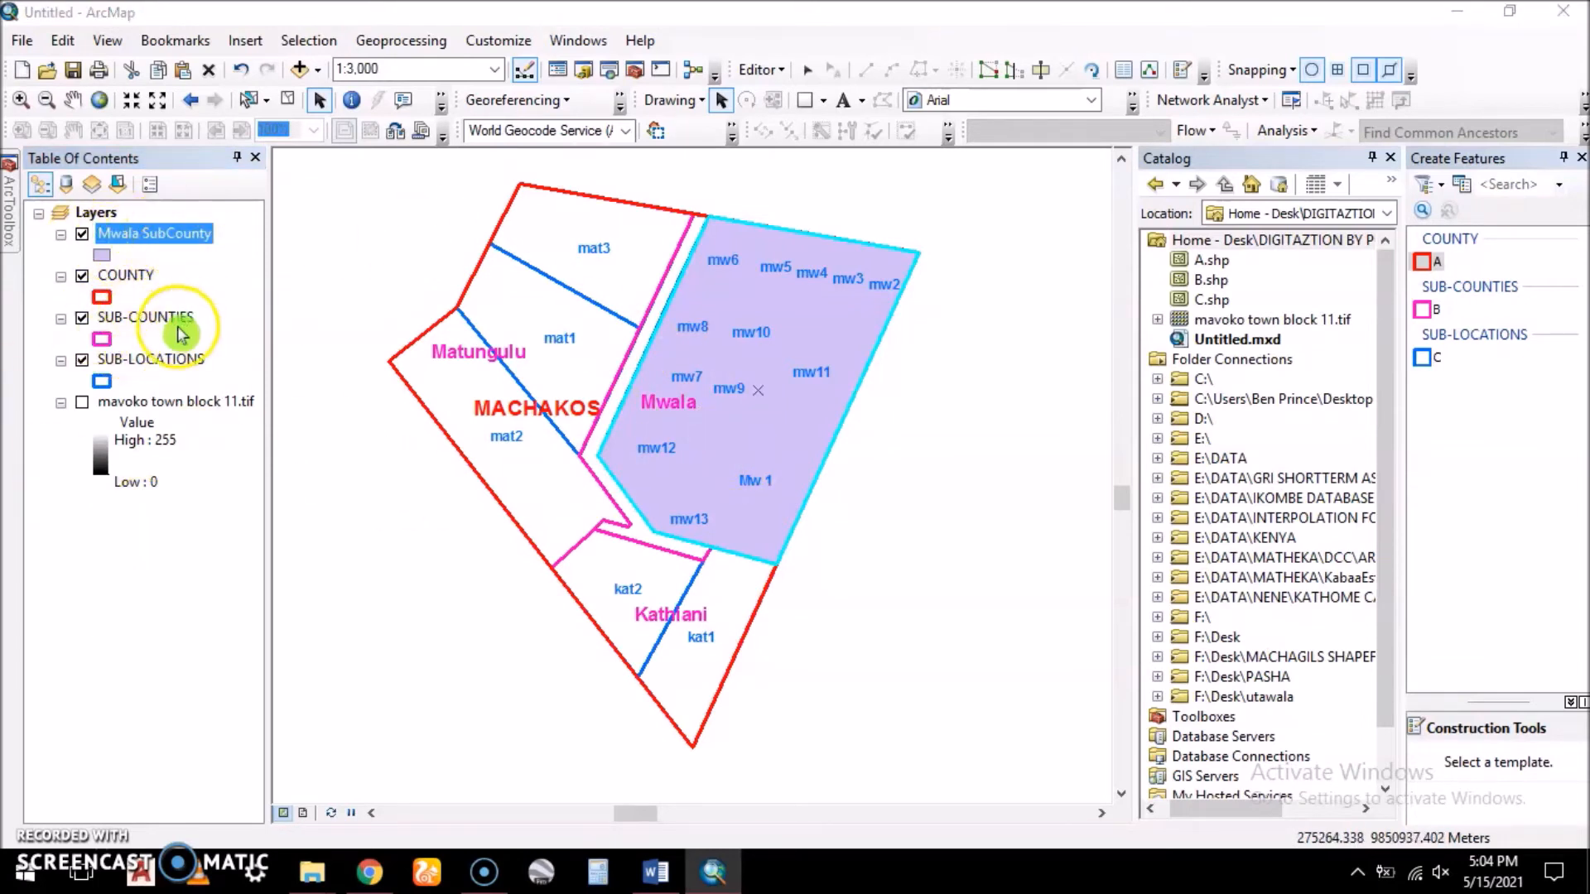
{"action": "left_click", "coordinate": [82, 318]}
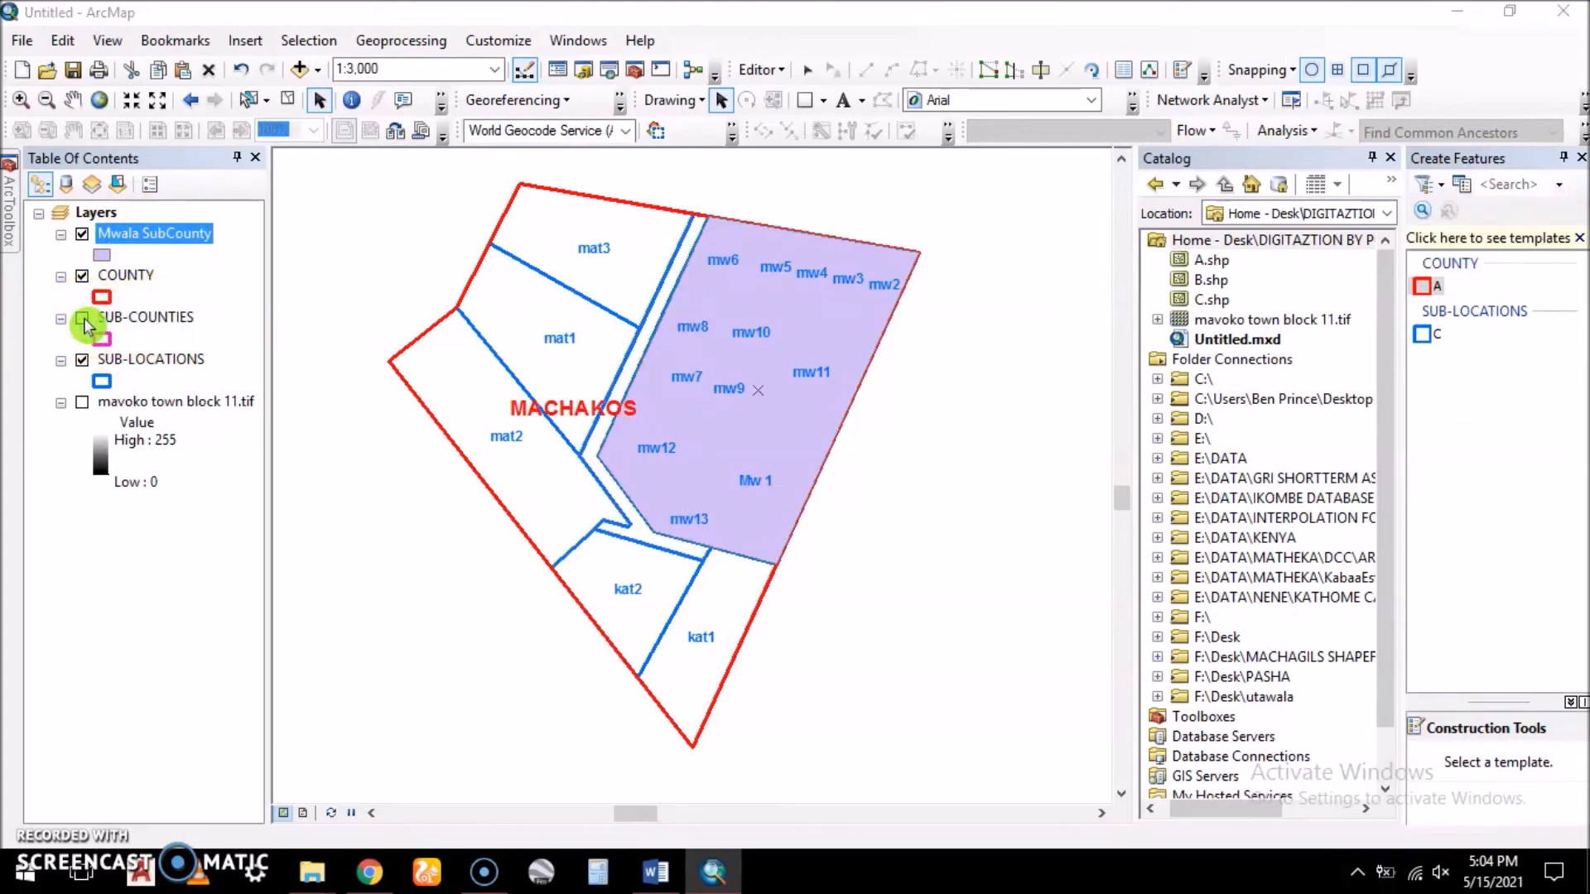
- Give the Mwala SubCounty layer the Hollow symbol with a bright pink outline of width 2
{"action": "left_click", "coordinate": [102, 256]}
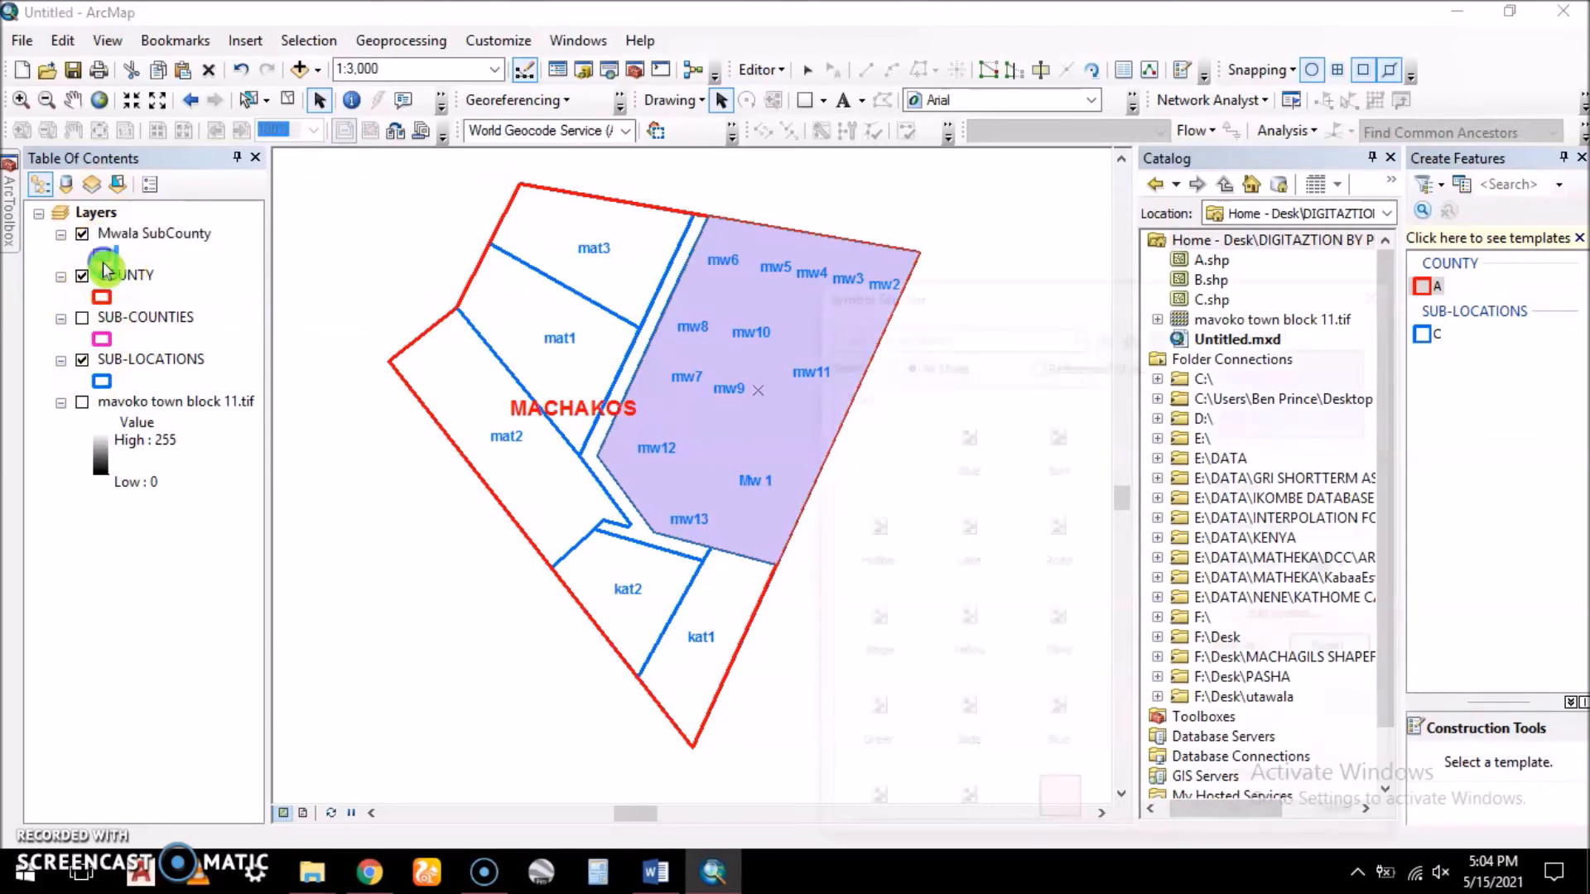
{"action": "left_click", "coordinate": [872, 528]}
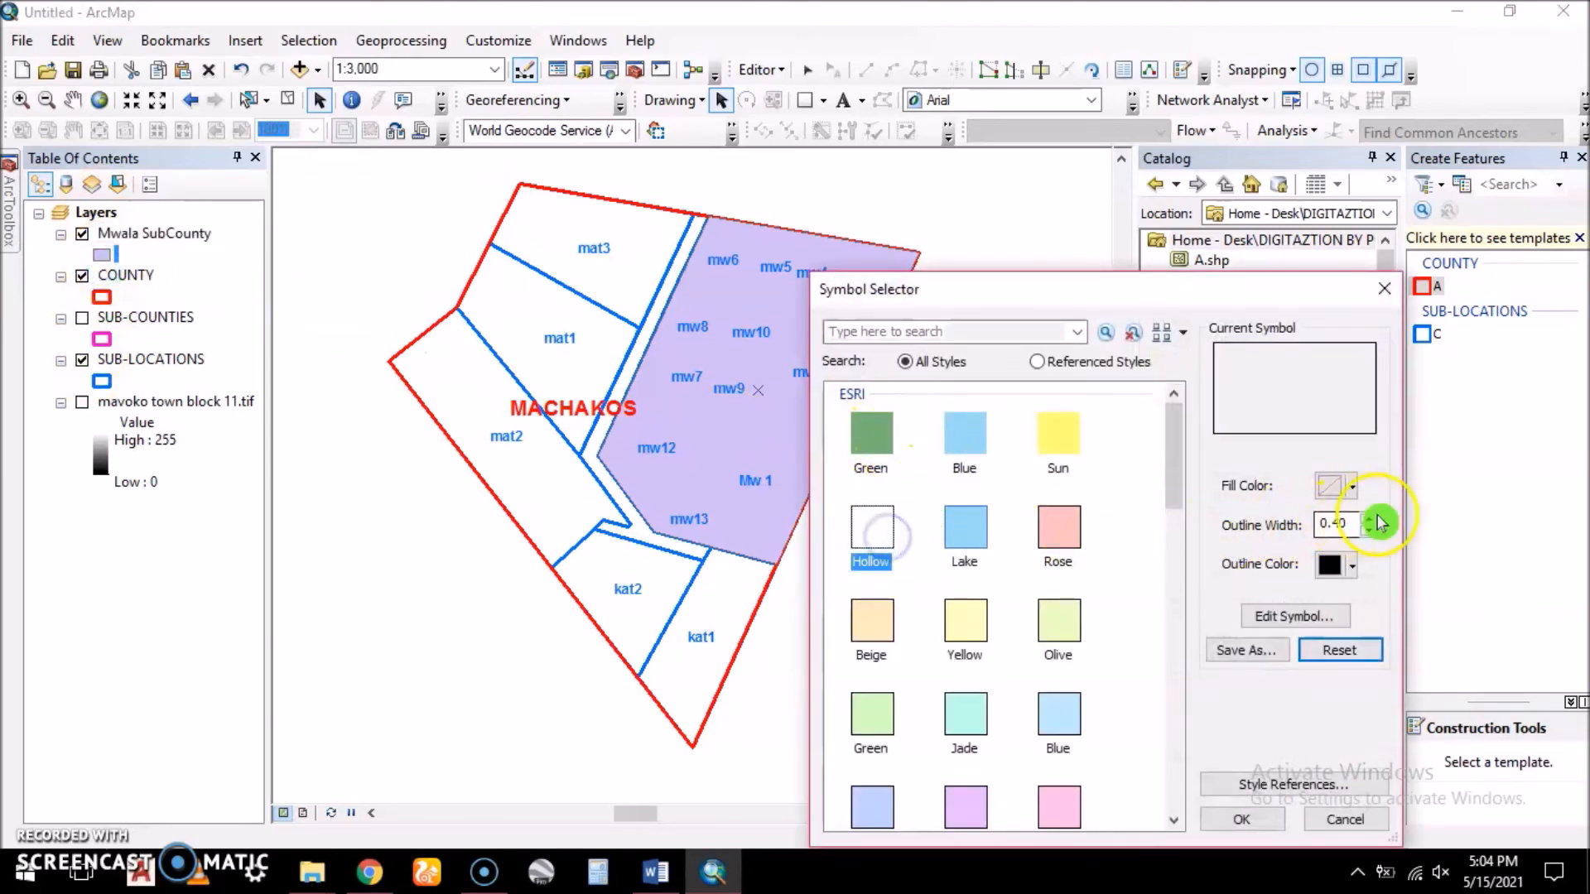
{"action": "left_click", "coordinate": [1375, 519]}
{"action": "left_click", "coordinate": [1352, 567]}
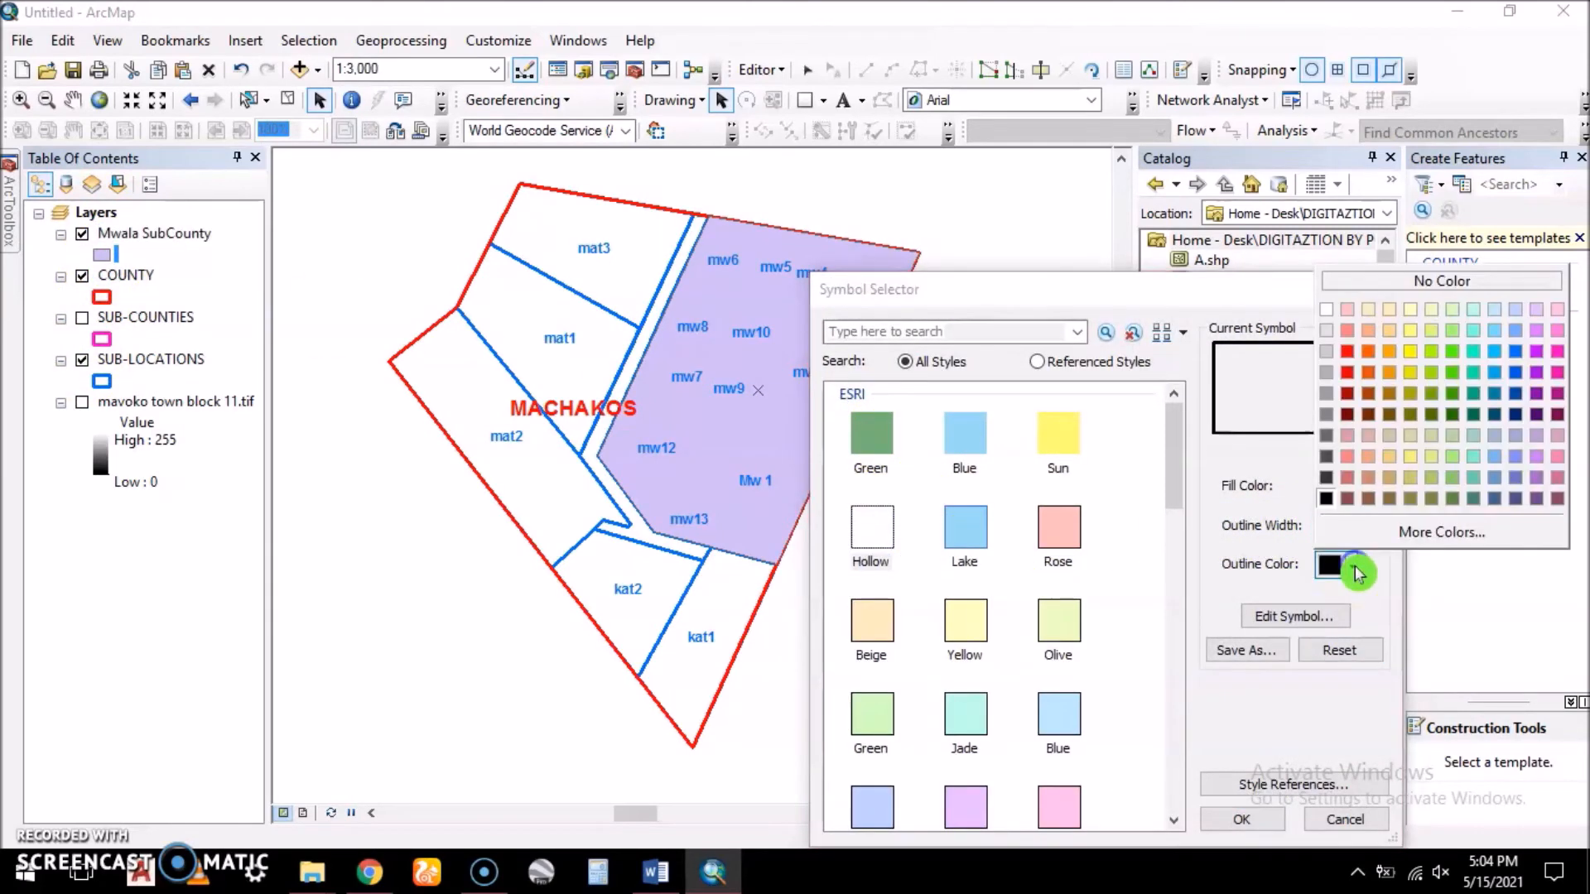
{"action": "left_click", "coordinate": [1557, 351]}
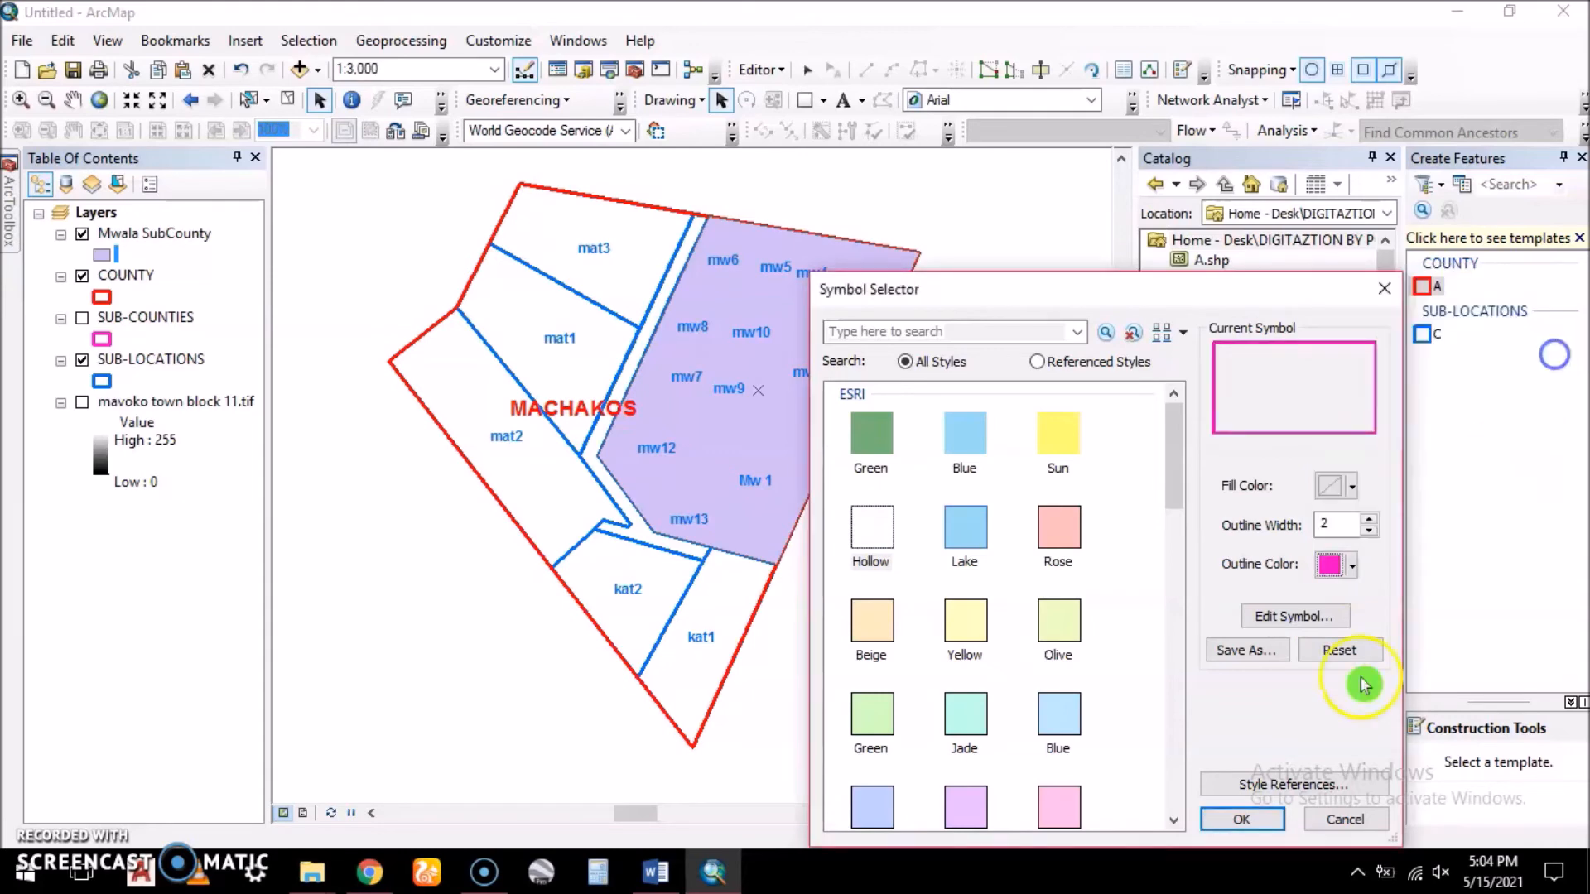
{"action": "left_click", "coordinate": [1238, 820]}
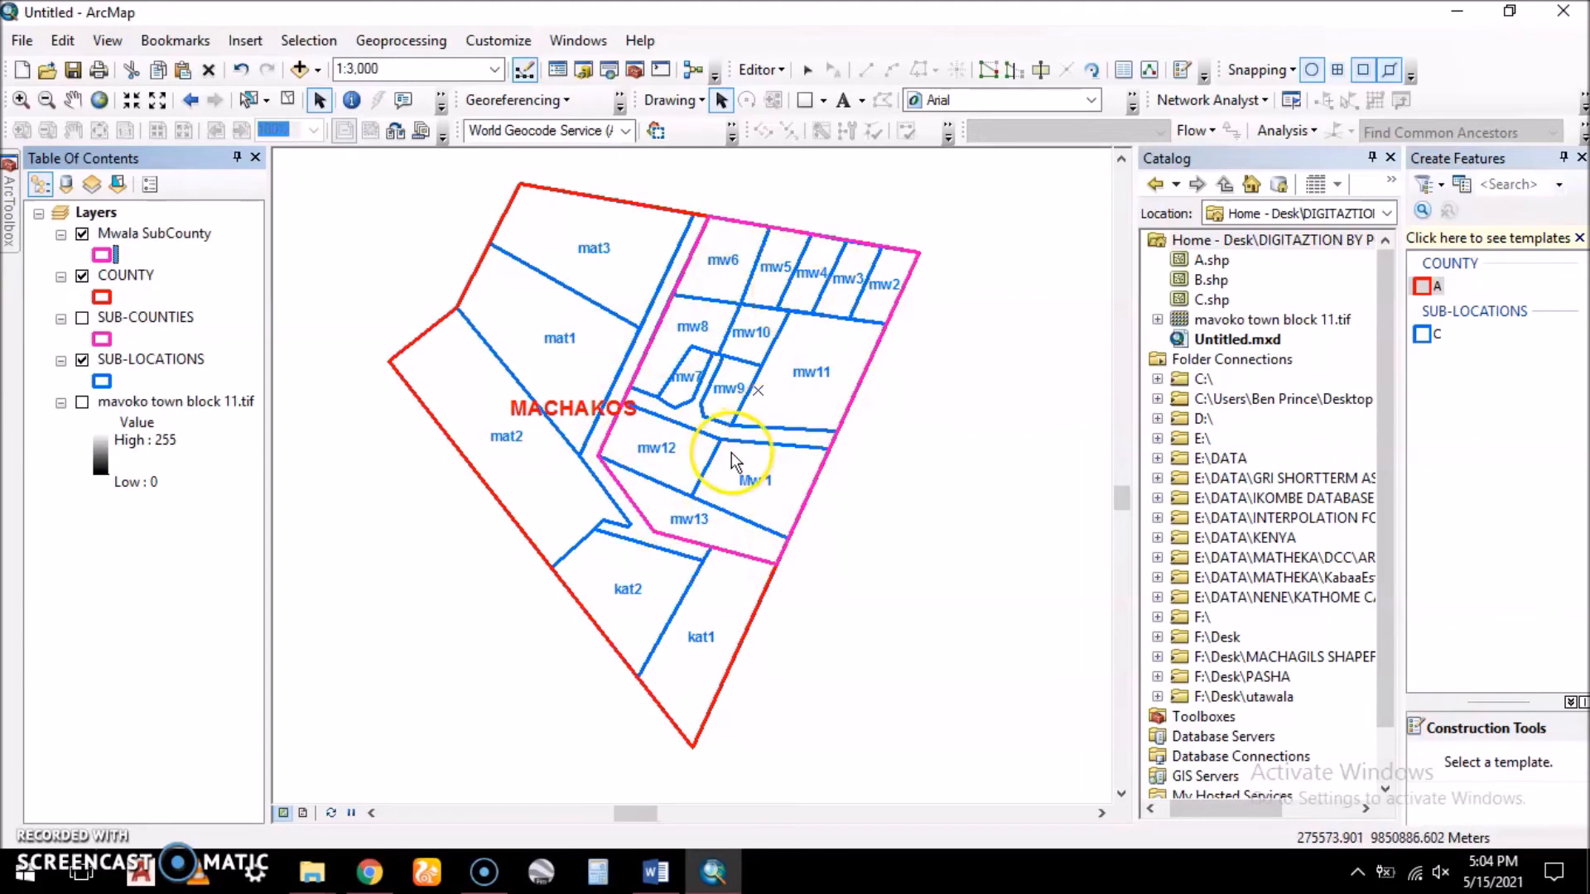
- Start a location-based selection with SUB-LOCATIONS as the only target layer
{"action": "left_click", "coordinate": [151, 236]}
{"action": "left_click", "coordinate": [308, 41]}
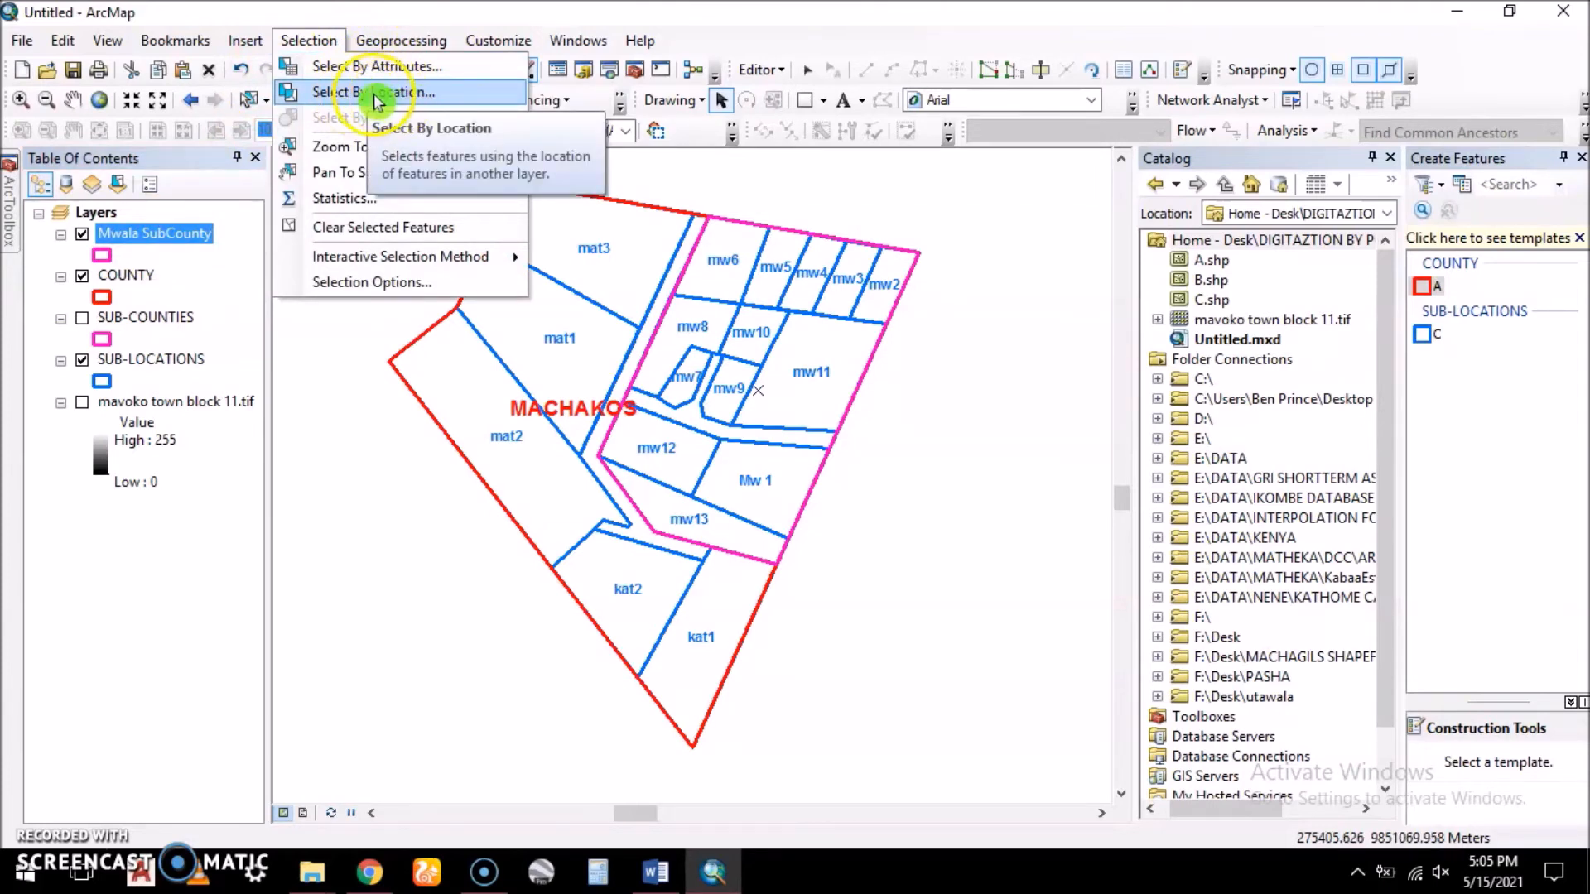
{"action": "left_click", "coordinate": [422, 96]}
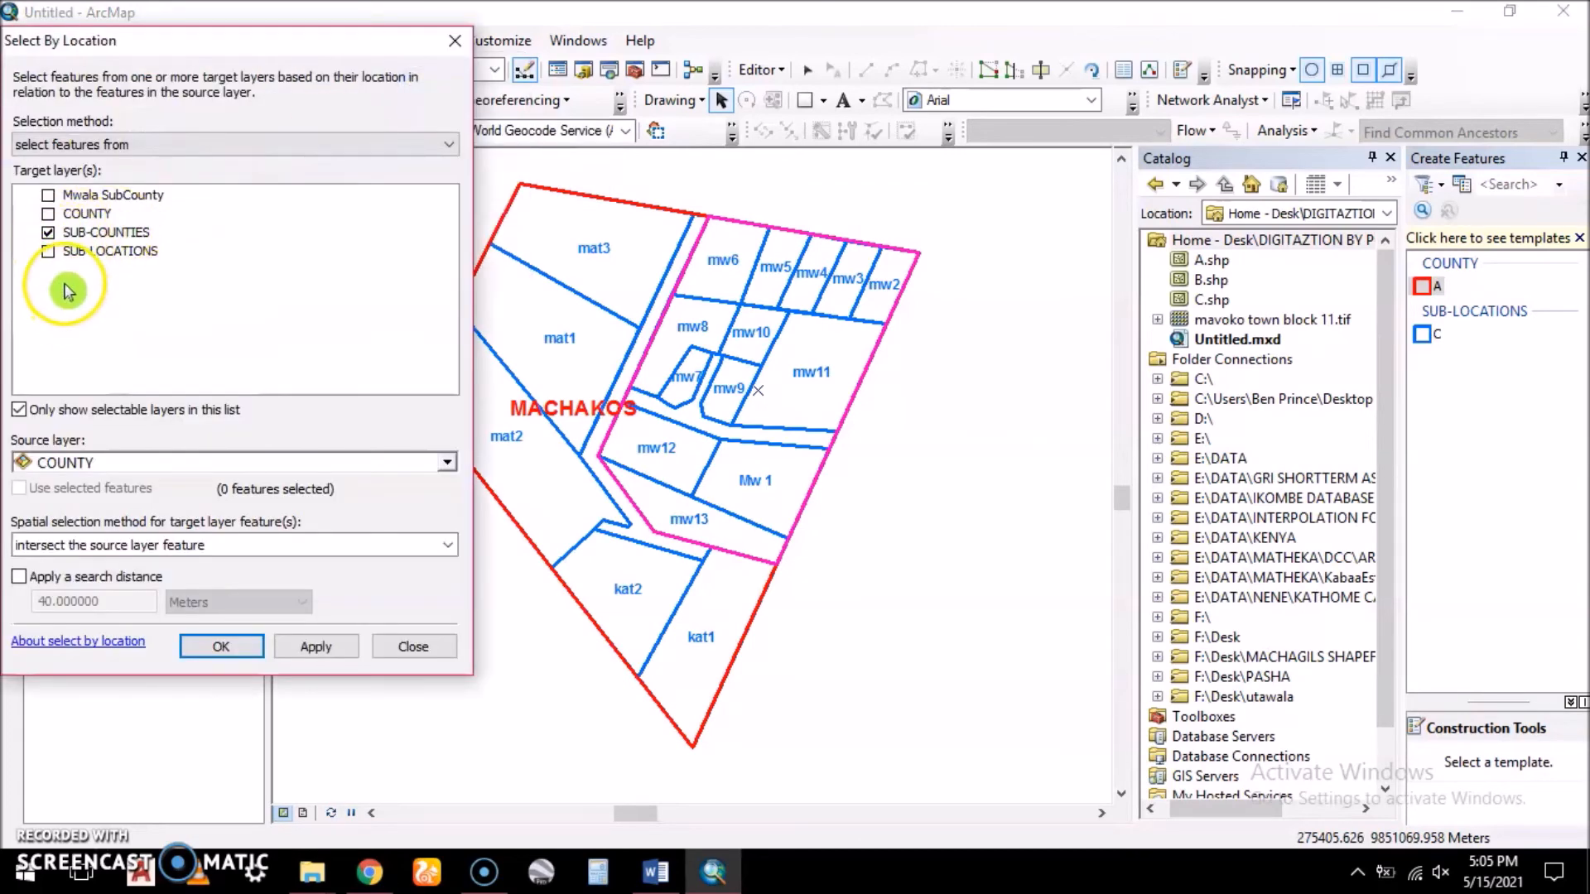
{"action": "left_click", "coordinate": [49, 253]}
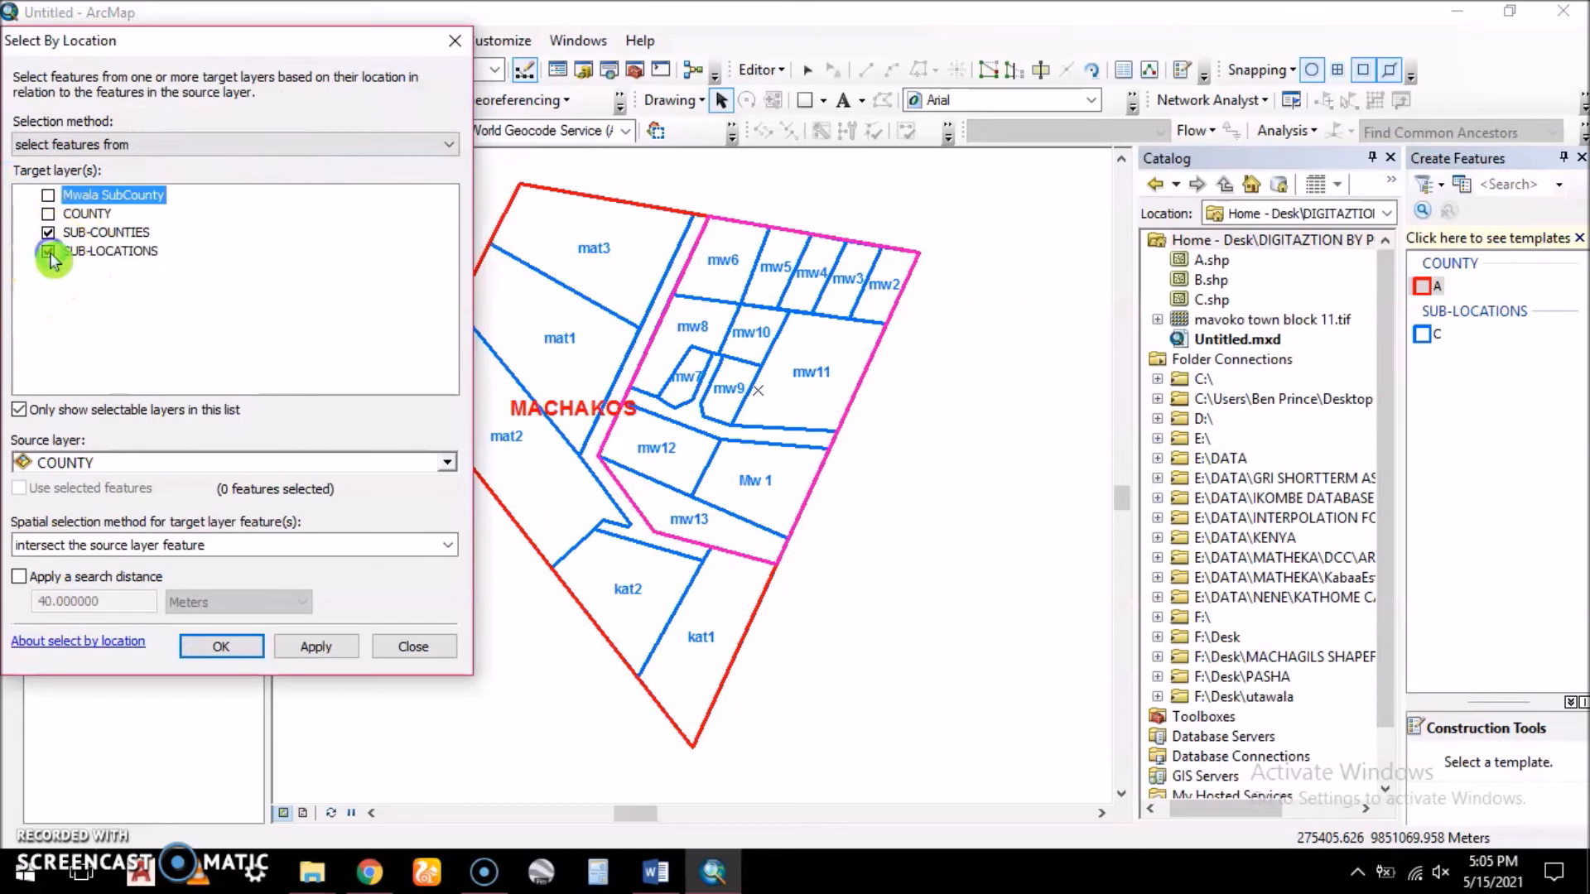
{"action": "left_click", "coordinate": [48, 235]}
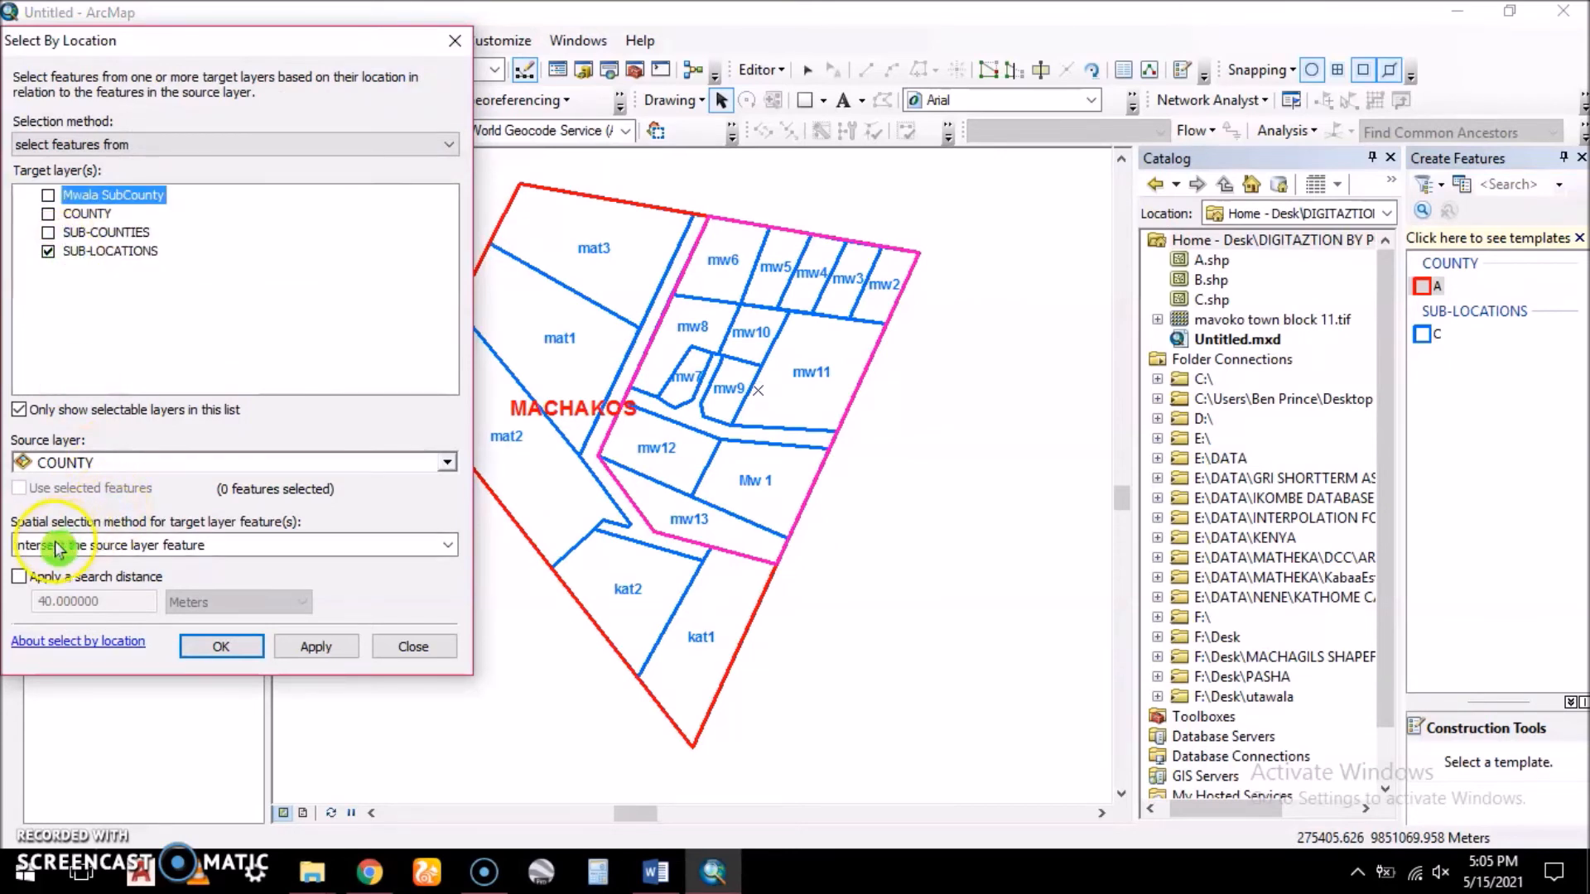
- Select the SUB-LOCATIONS features that are within the source layer feature, using Mwala SubCounty as the source layer
{"action": "left_click", "coordinate": [445, 462]}
{"action": "left_click", "coordinate": [103, 485]}
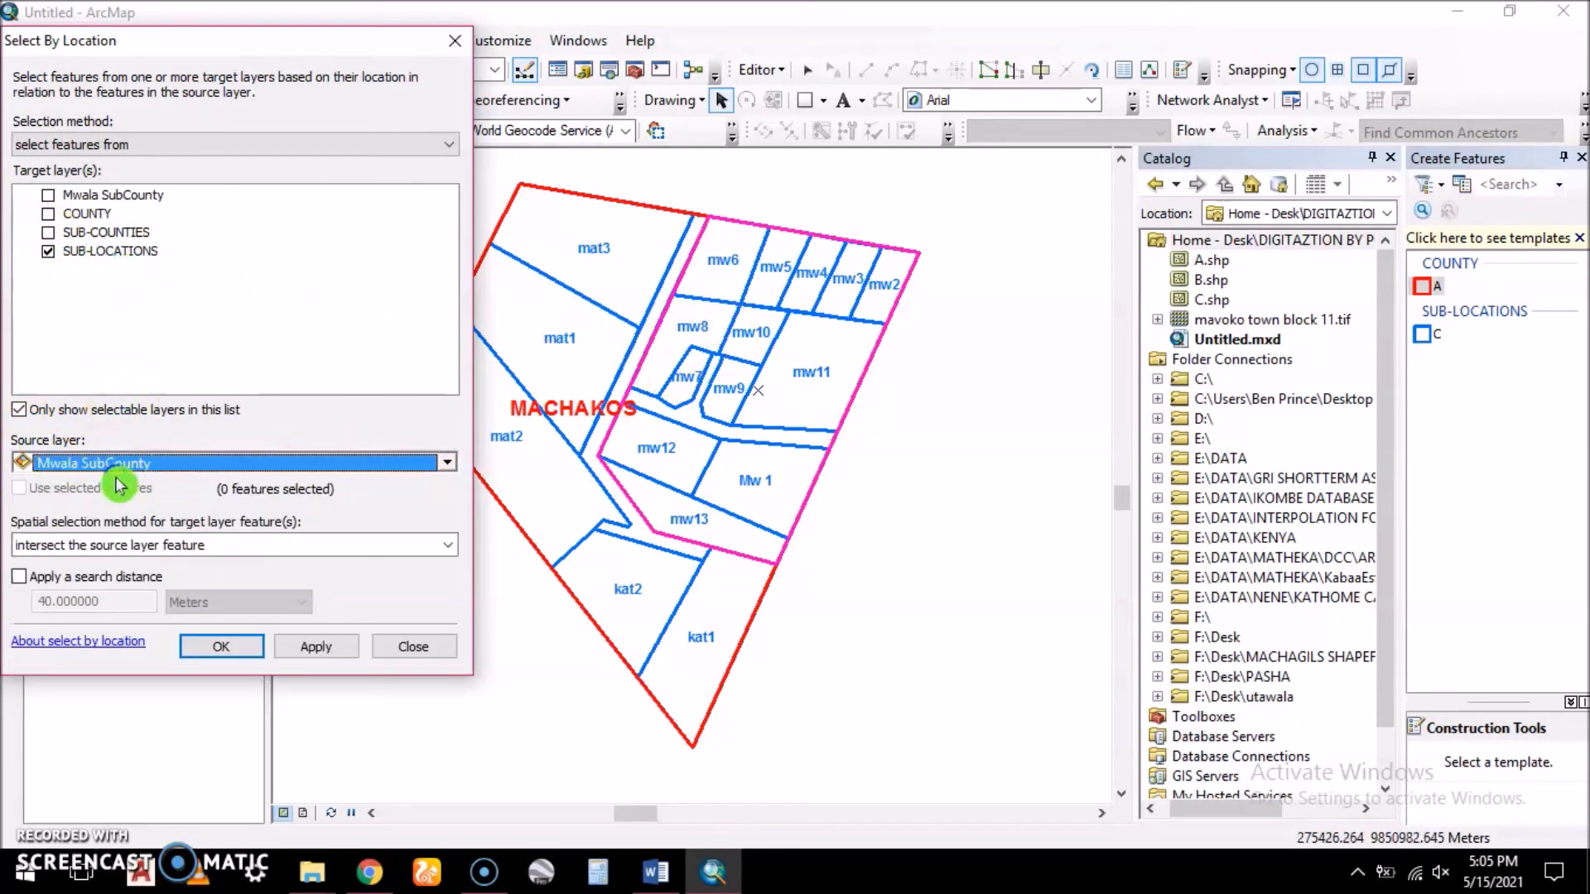
{"action": "left_click", "coordinate": [445, 544]}
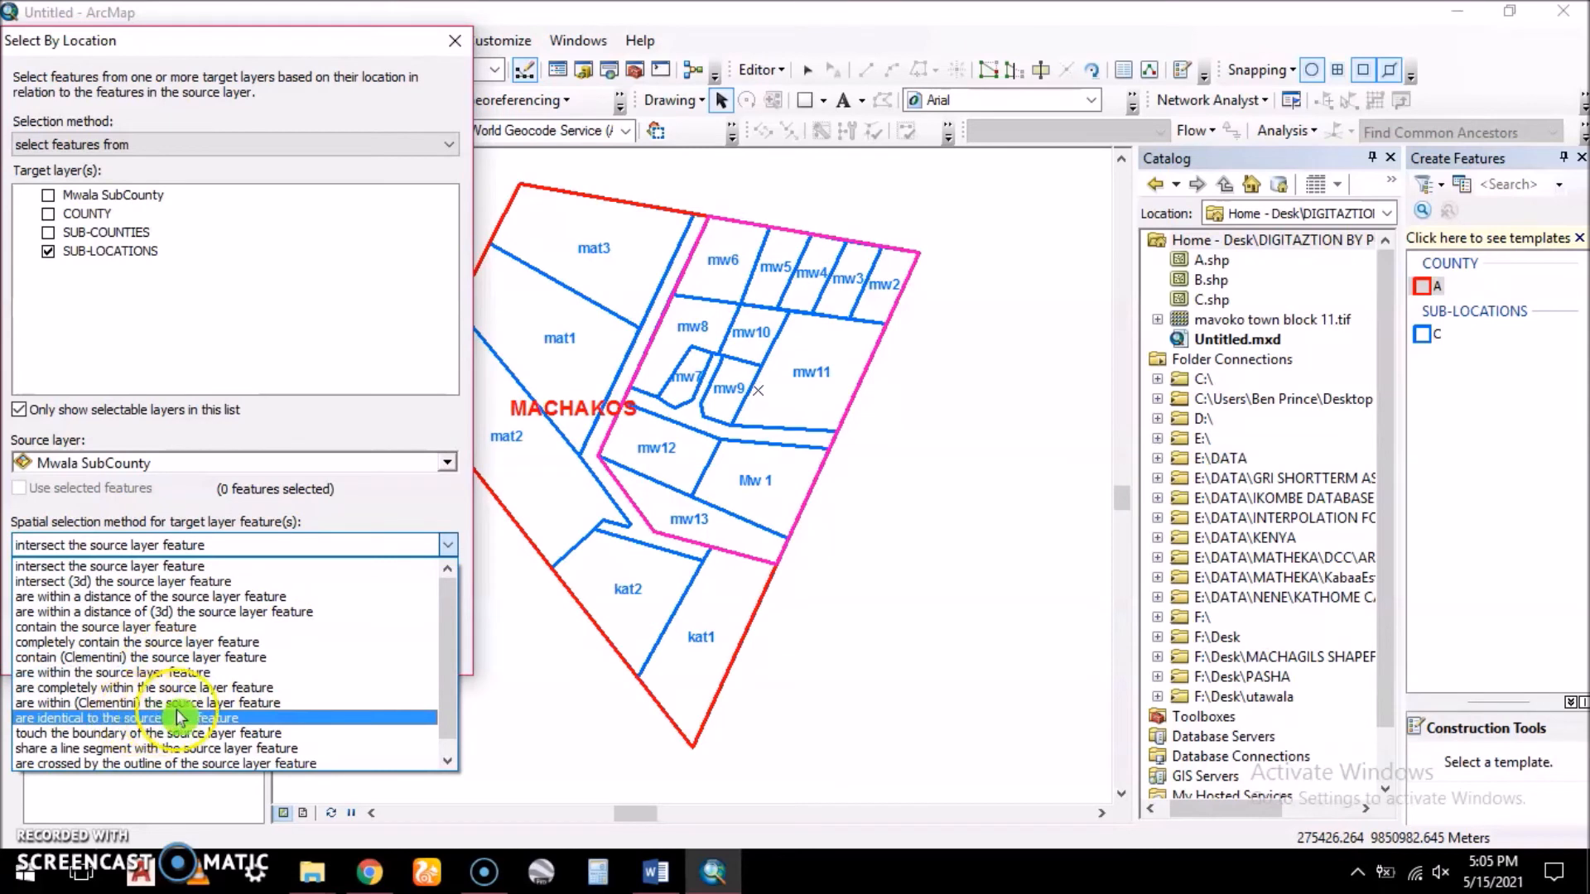
{"action": "left_click", "coordinate": [197, 672]}
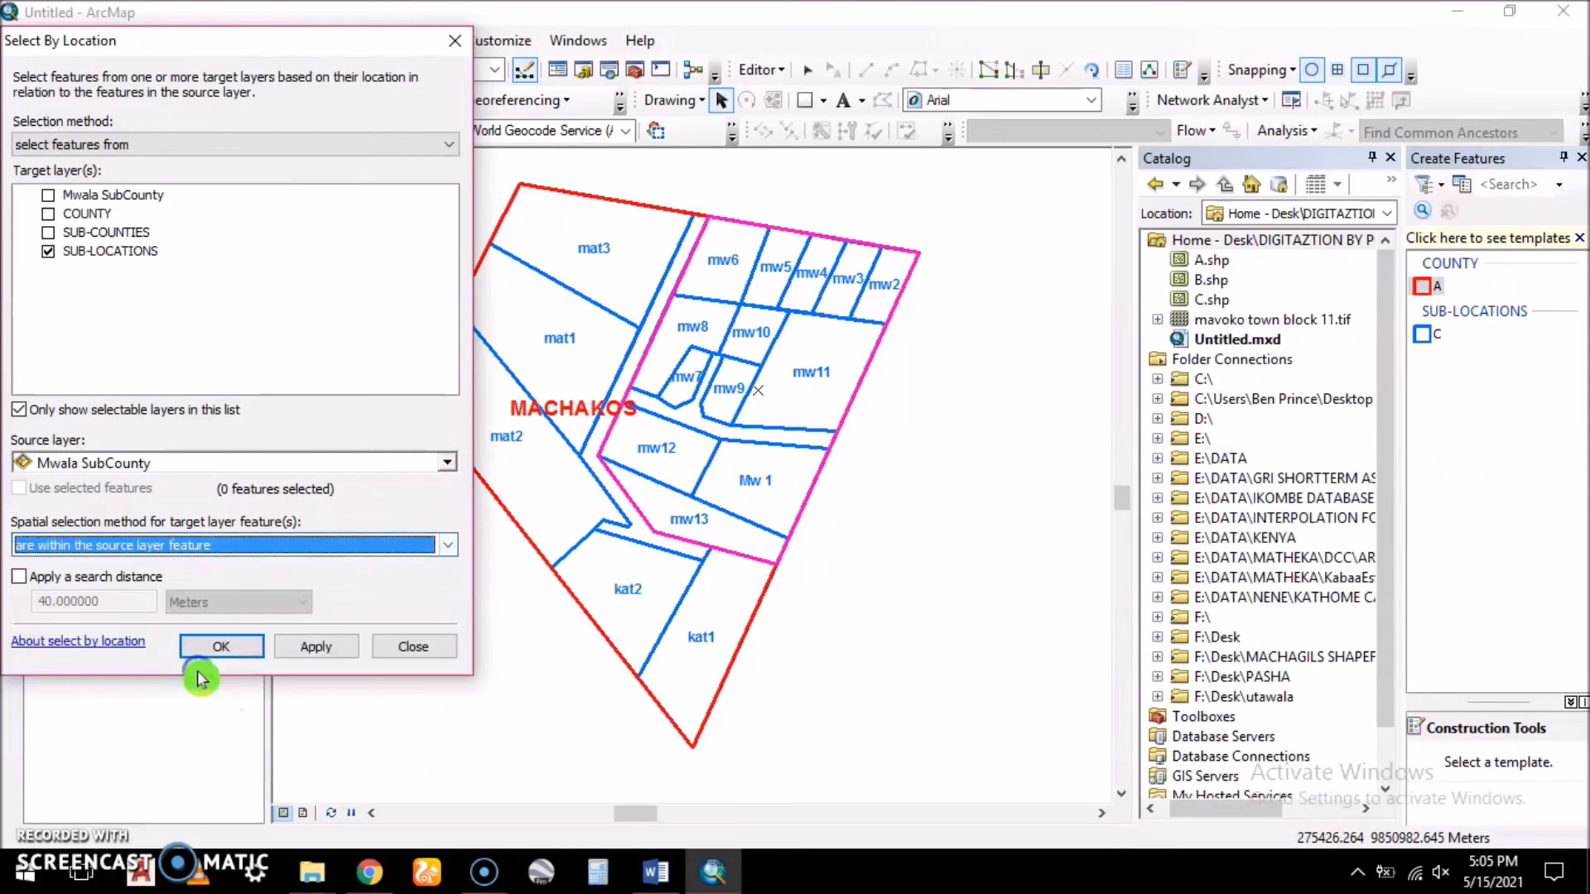
{"action": "left_click", "coordinate": [318, 658]}
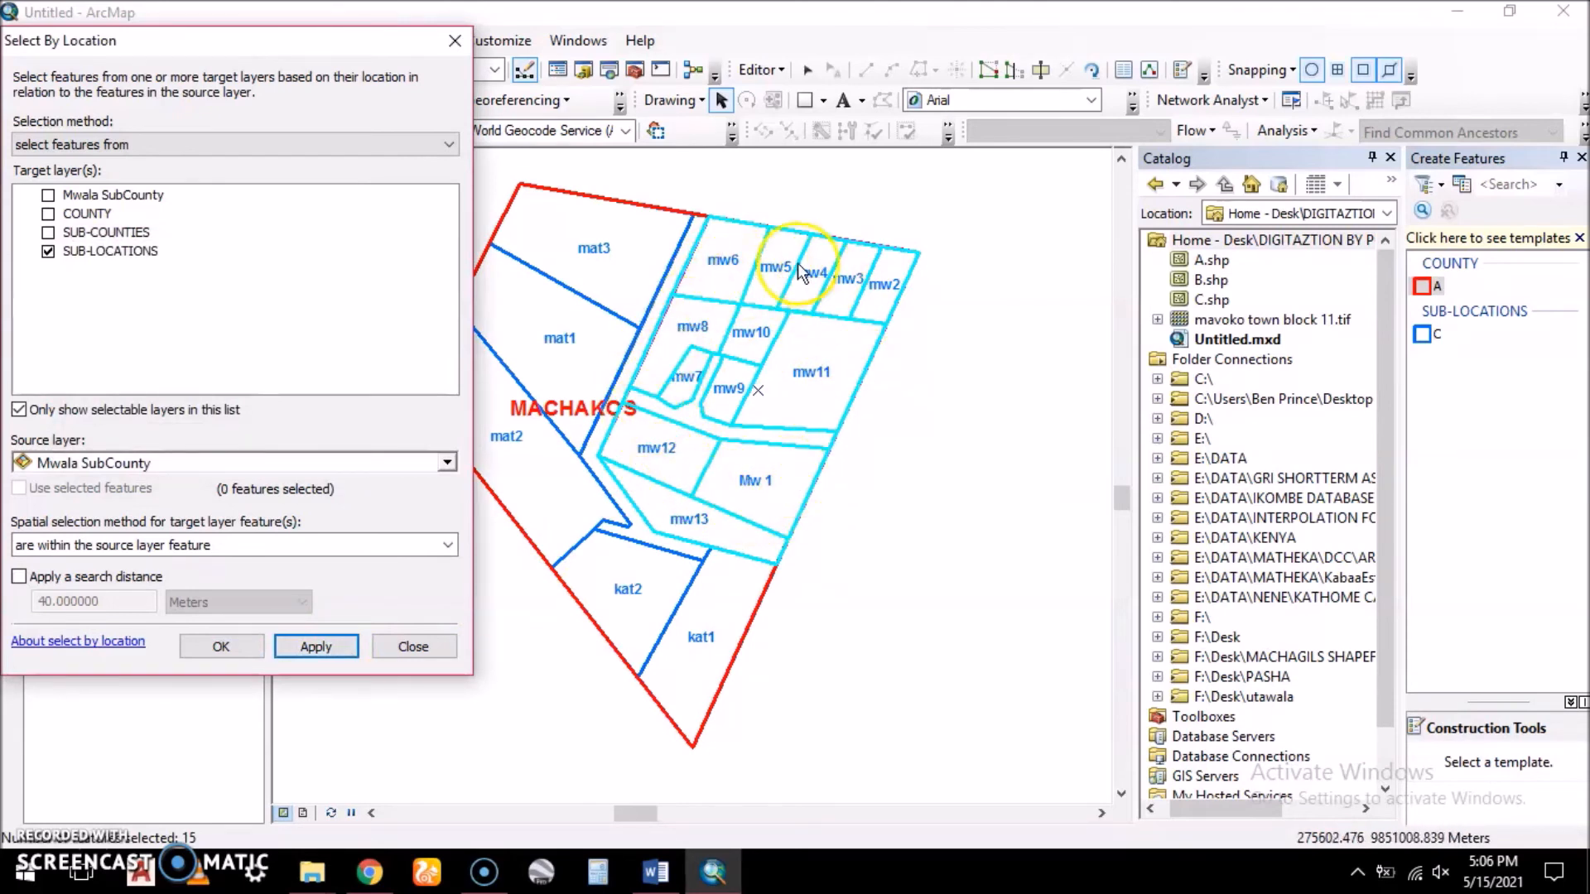
{"action": "left_click", "coordinate": [318, 642]}
{"action": "left_click", "coordinate": [224, 647]}
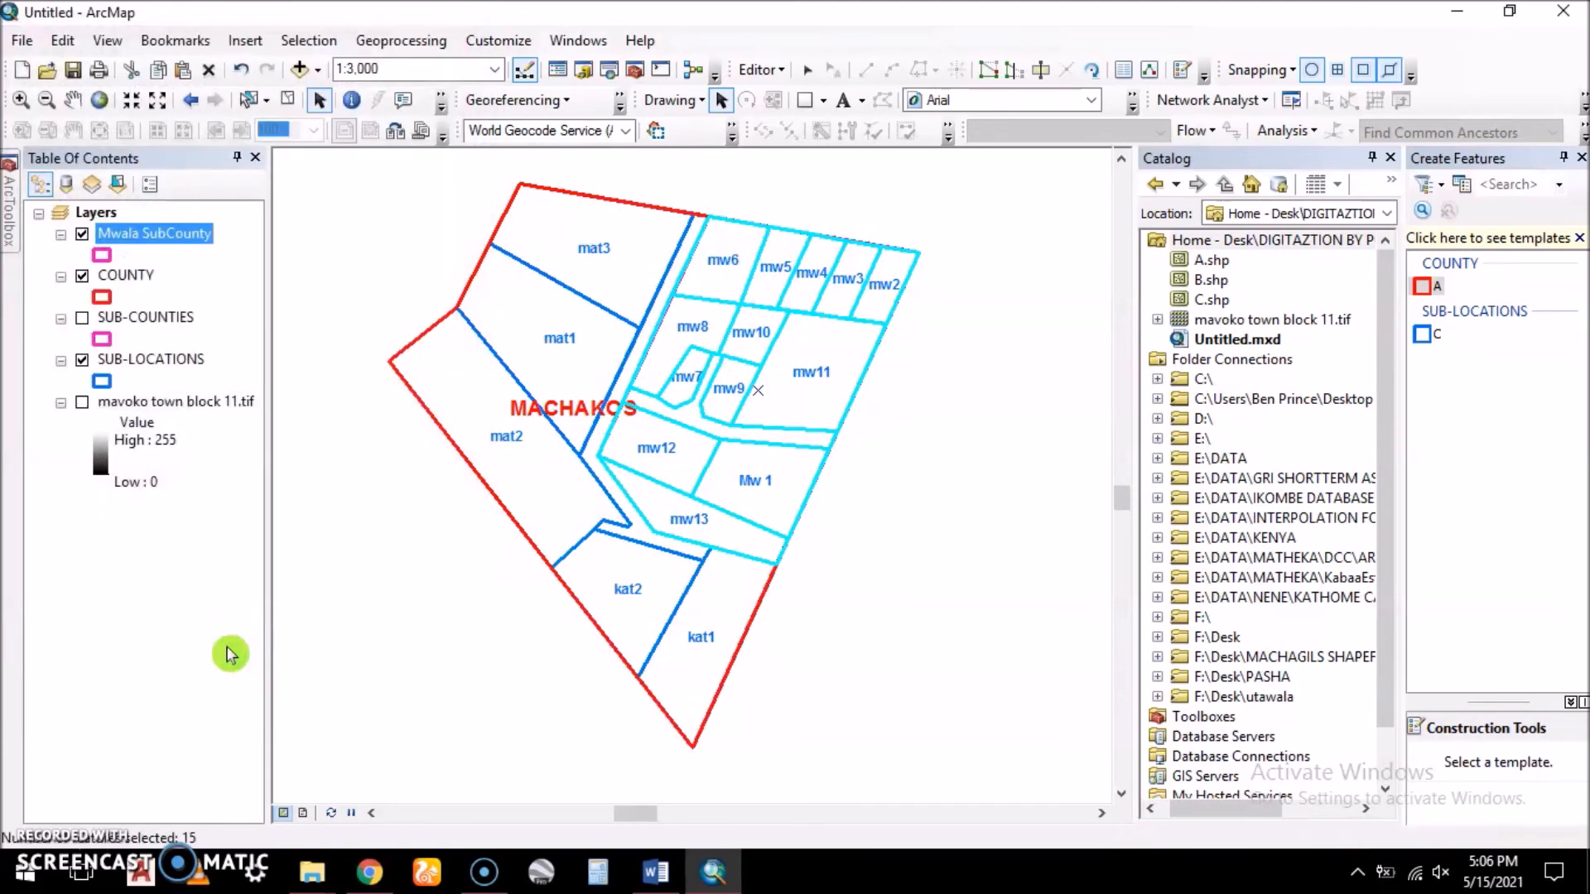
- Create a new layer from the selected features of the SUB-LOCATIONS layer
{"action": "right_click", "coordinate": [164, 362]}
{"action": "mouse_move", "coordinate": [301, 577]}
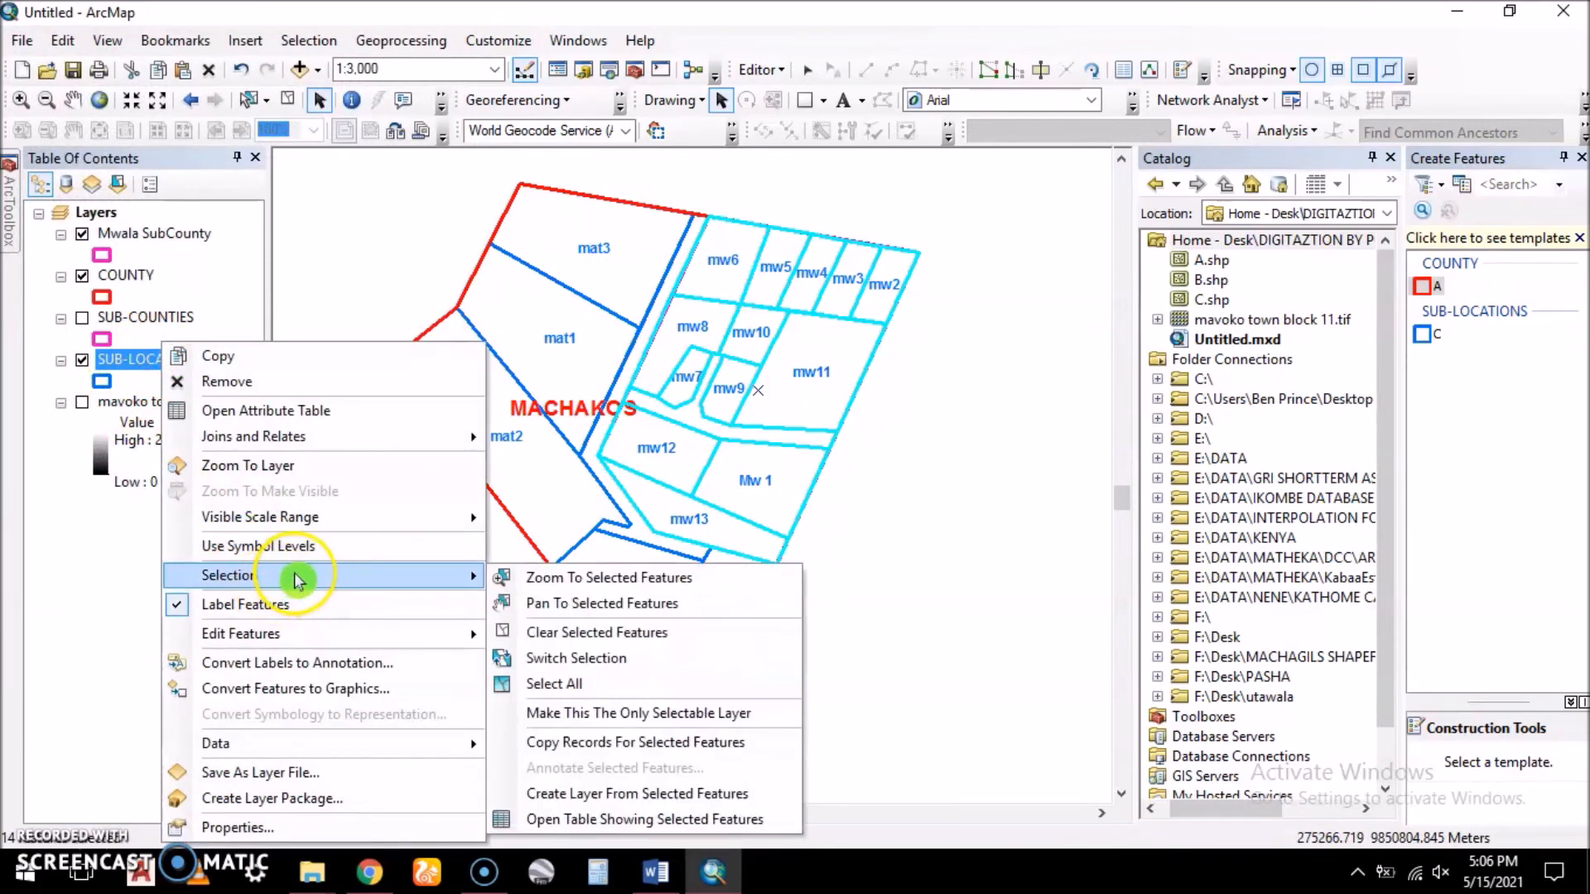
{"action": "left_click", "coordinate": [645, 795]}
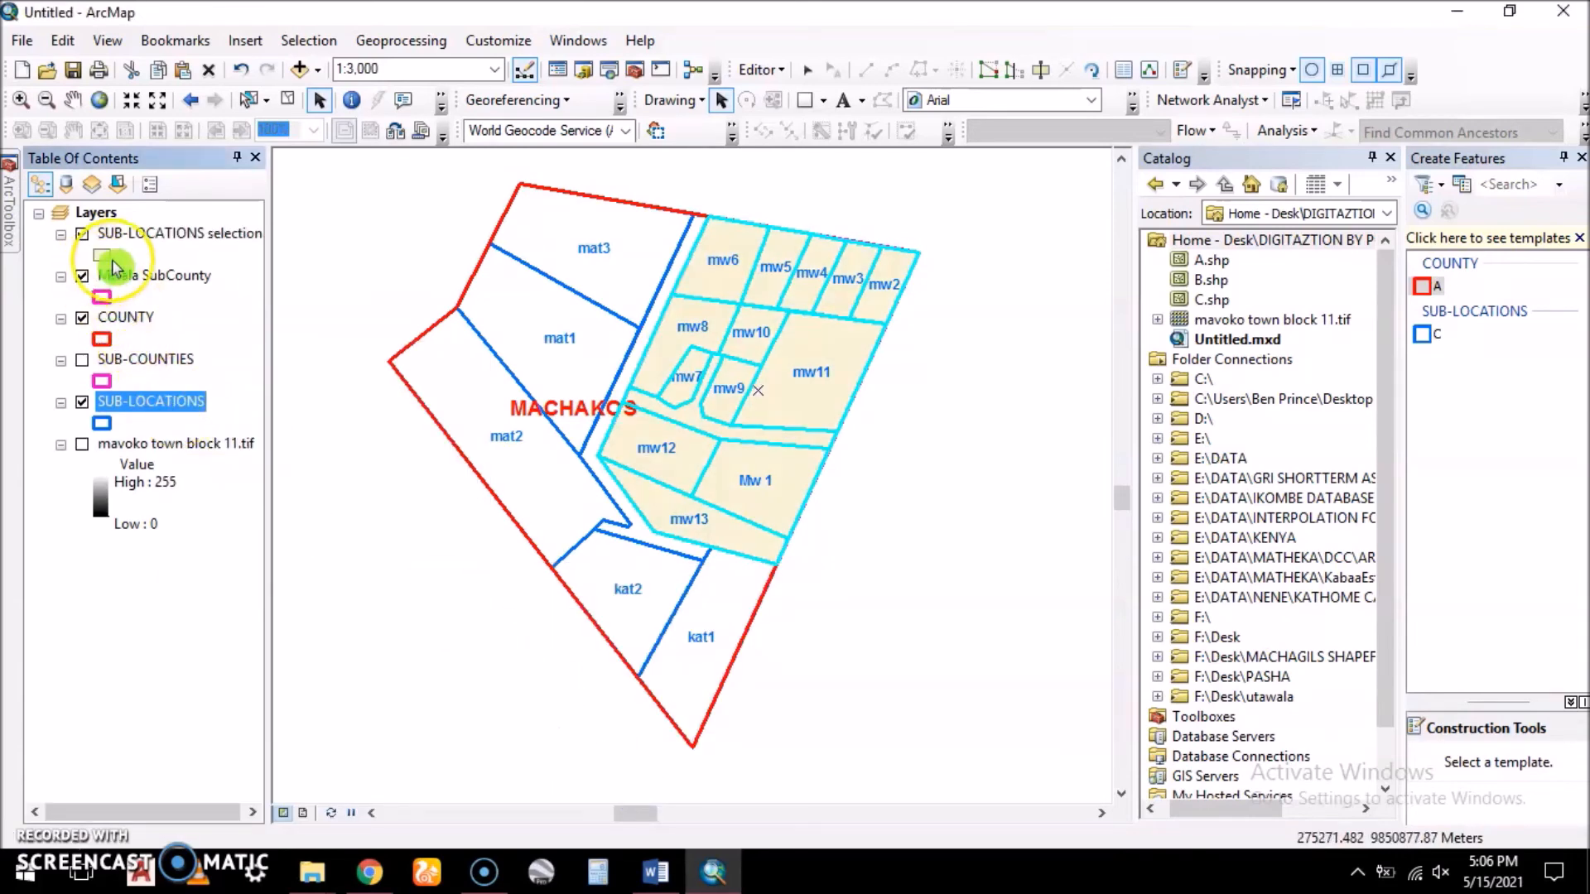
- Rename the new selection layer Mwala SubLocations
{"action": "left_click", "coordinate": [154, 236]}
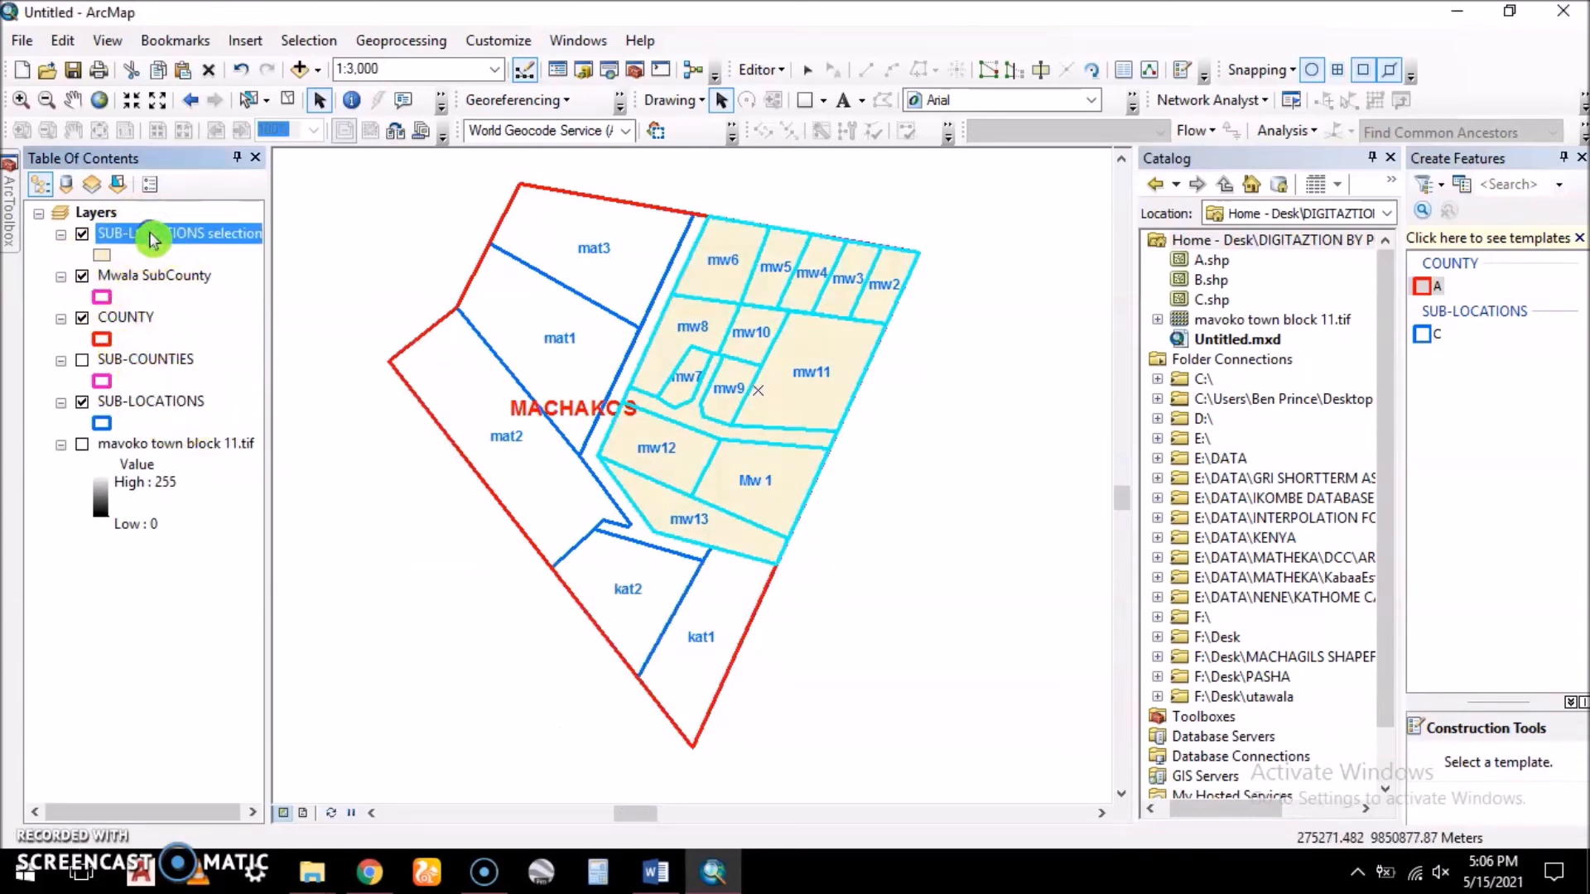
{"action": "left_click", "coordinate": [158, 240]}
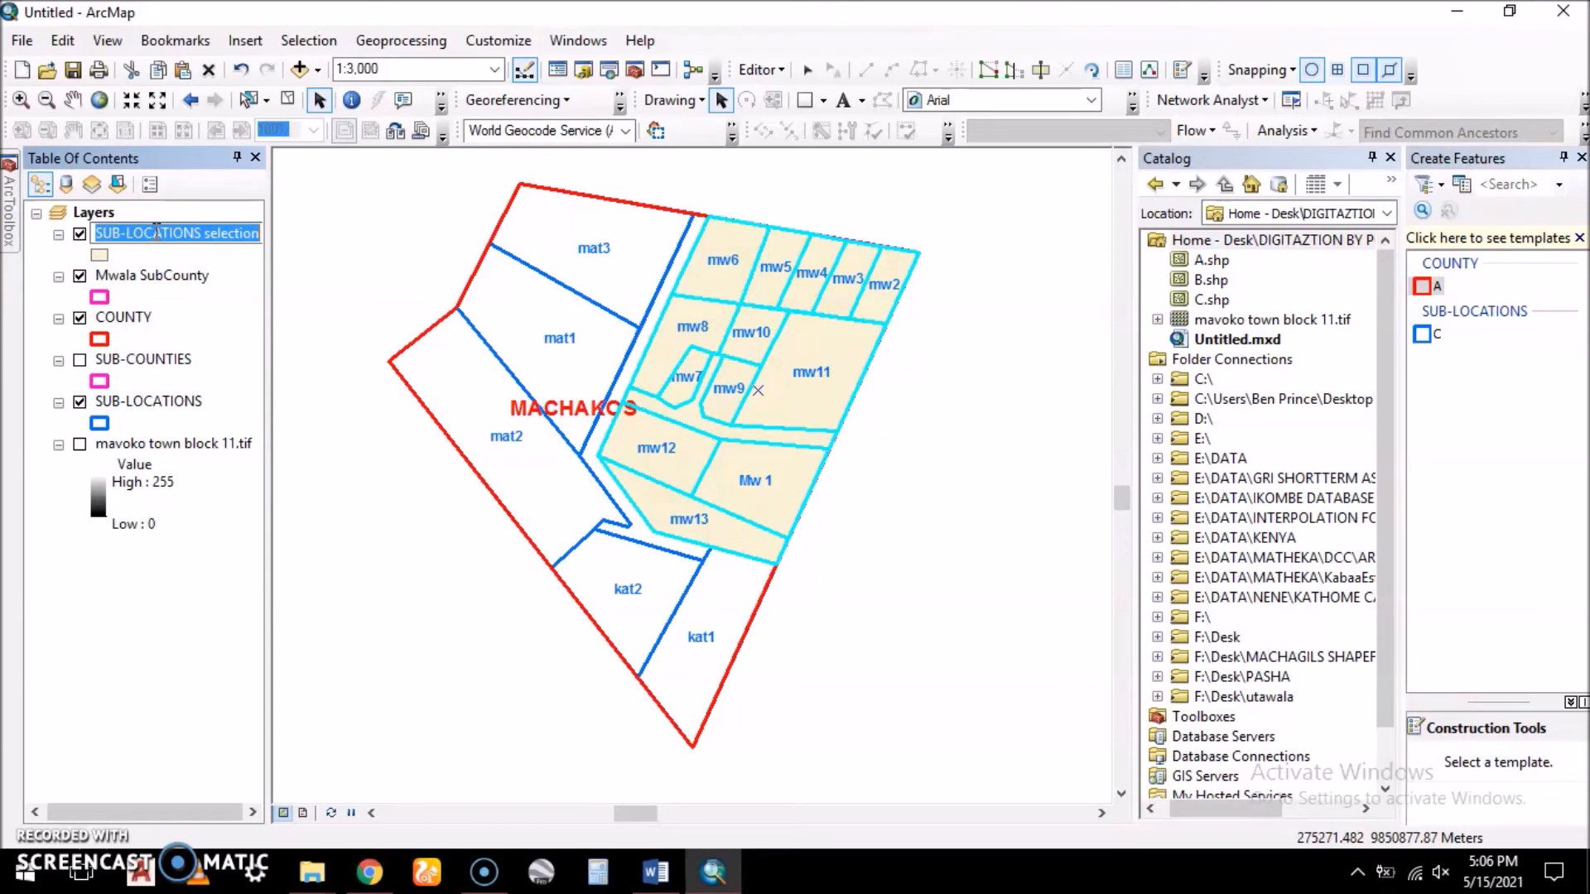
{"action": "type", "text": "Mwala SubLocations"}
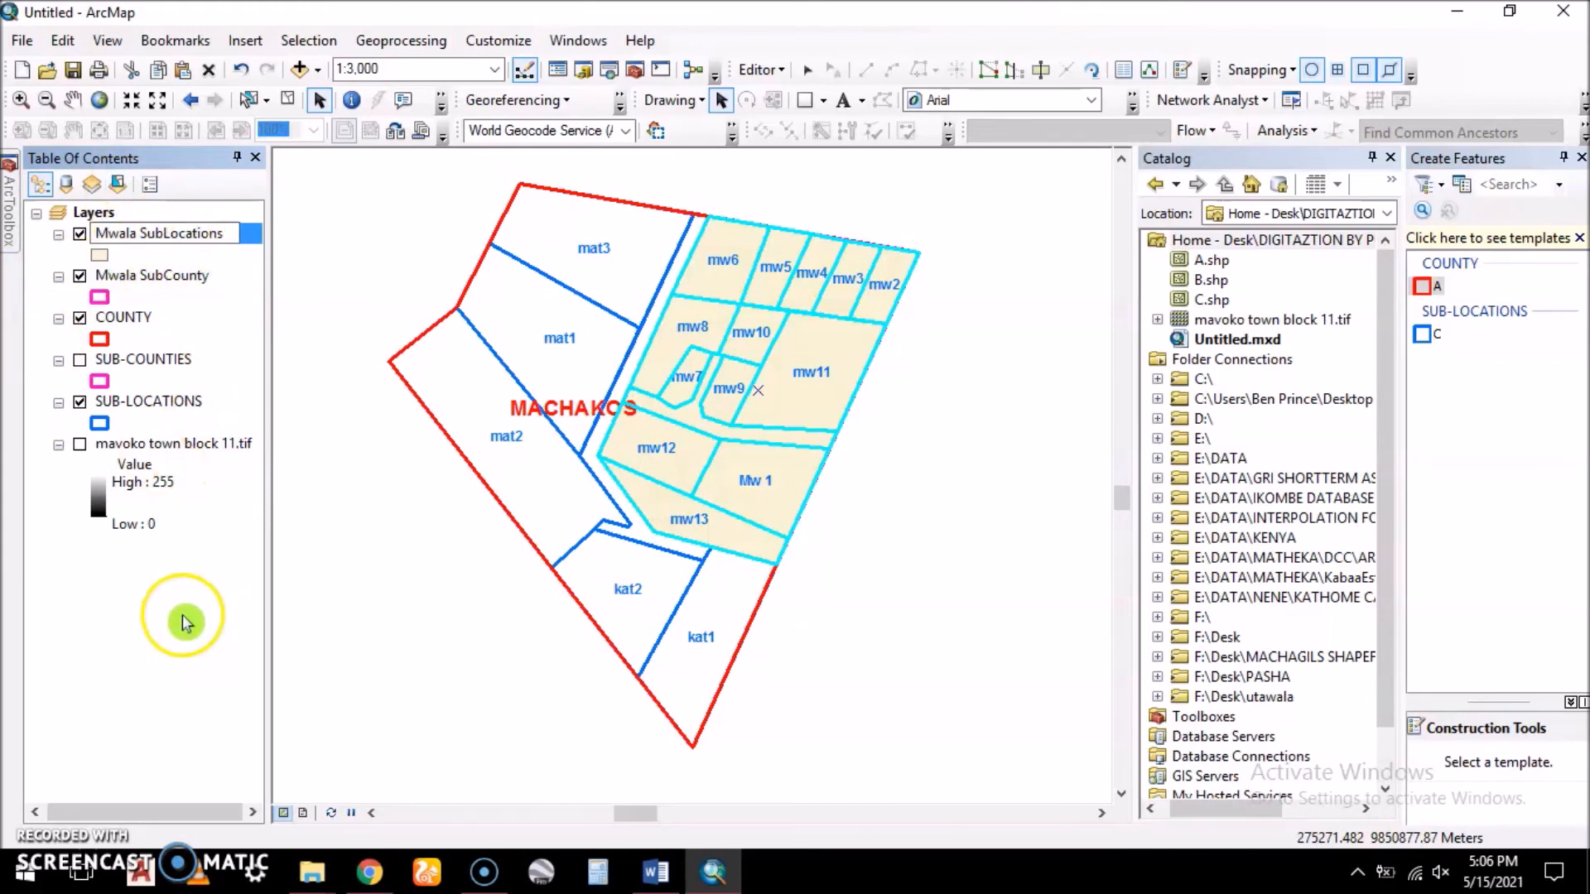
{"action": "key", "text": "Return"}
- Give the Mwala SubLocations layer the Hollow symbol with a dark purple outline of width 2, and clear the selected features
{"action": "left_click", "coordinate": [101, 255]}
{"action": "left_click", "coordinate": [872, 530]}
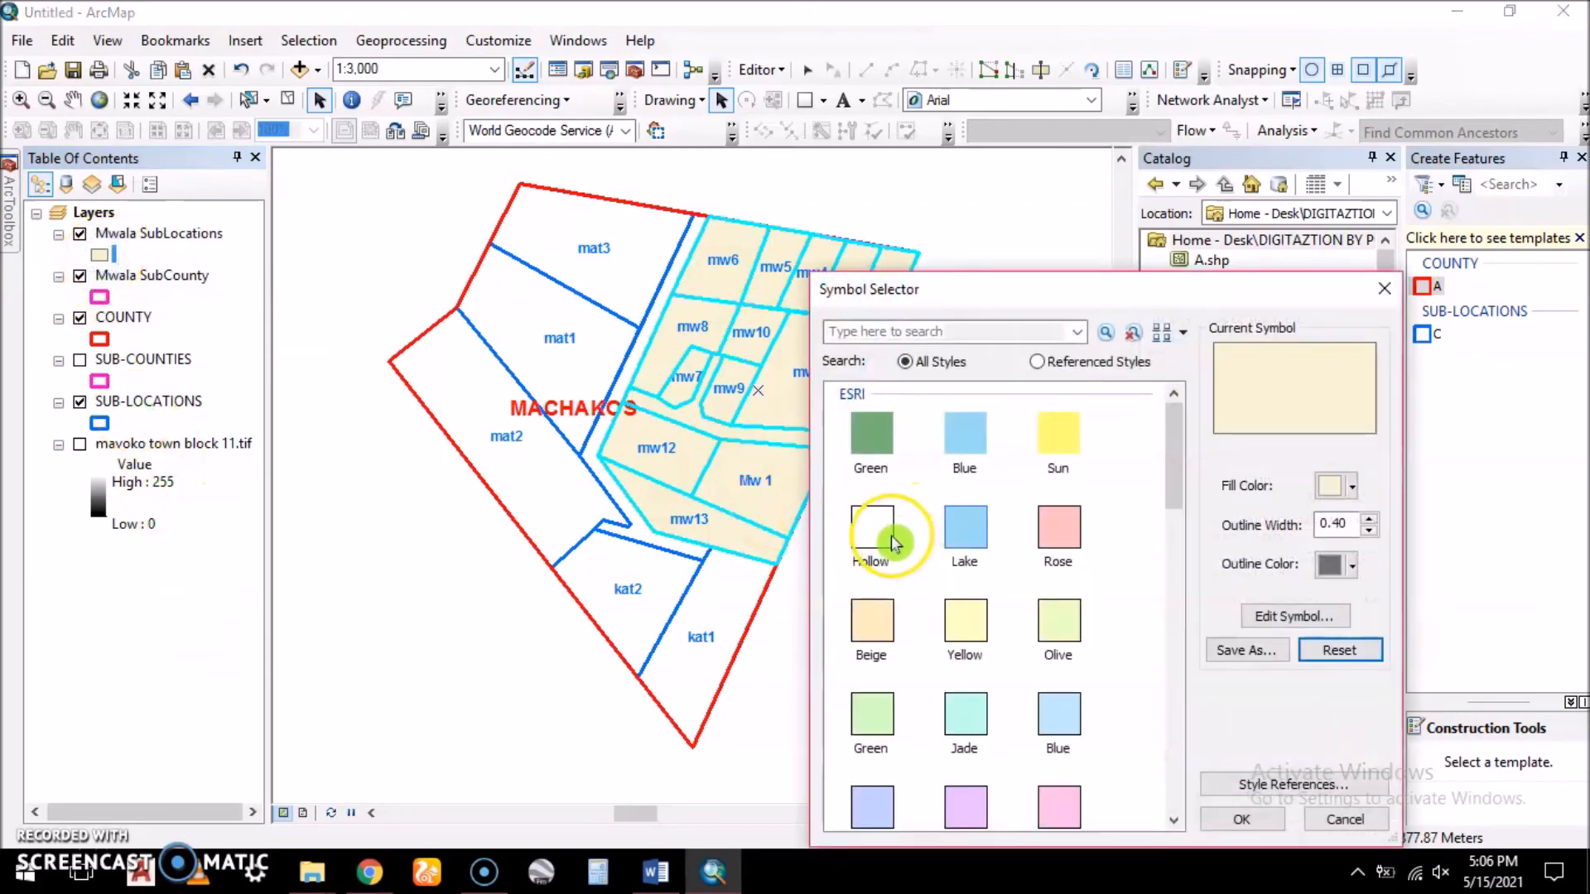
{"action": "left_click", "coordinate": [1368, 517]}
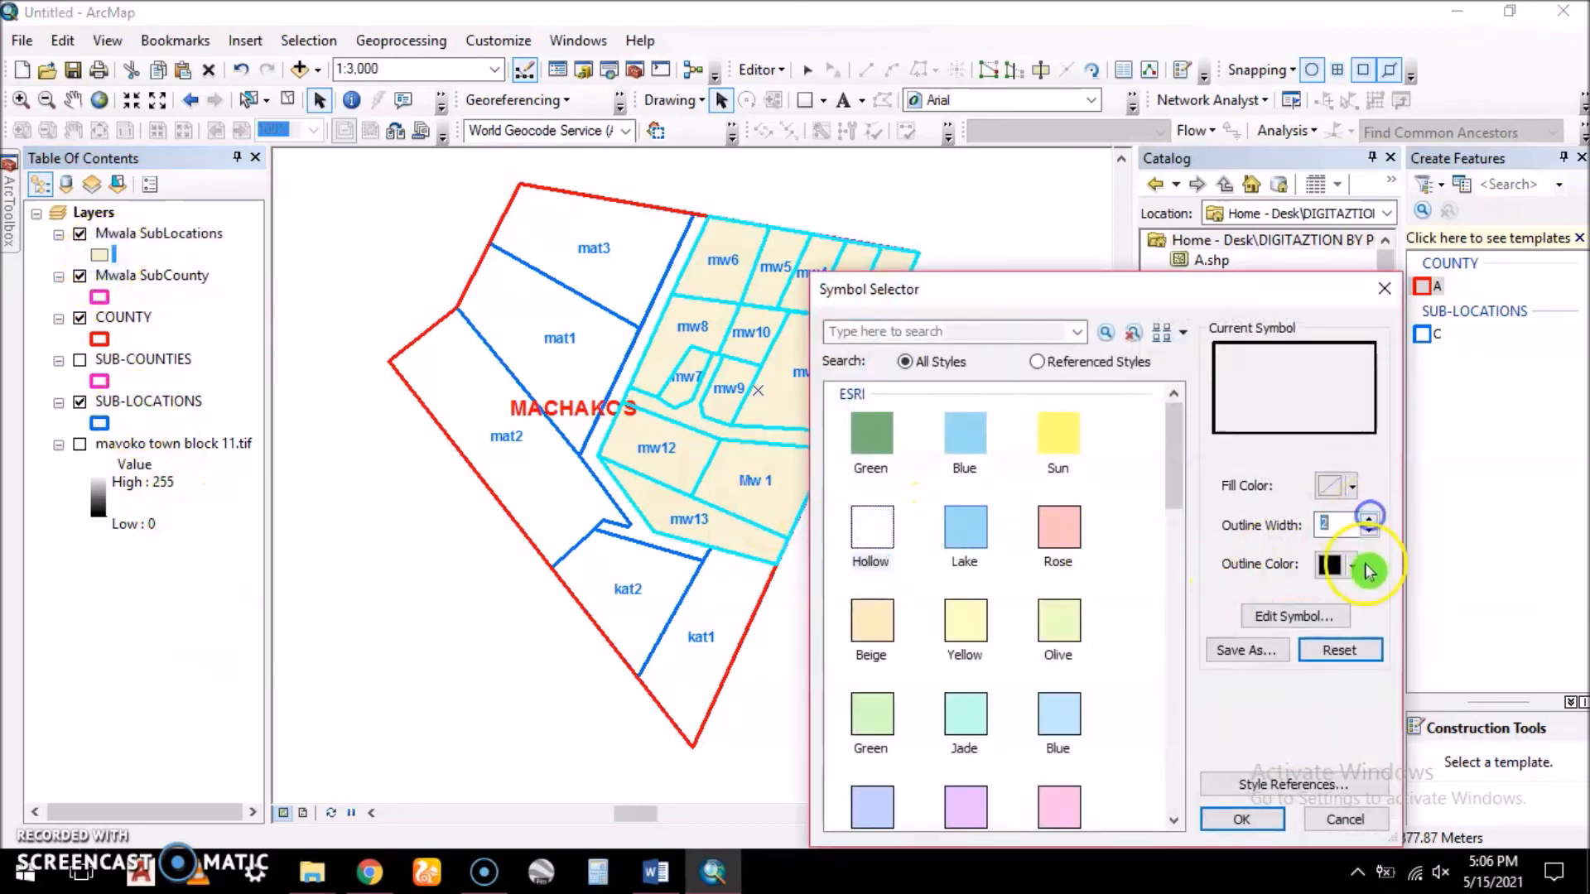
{"action": "left_click", "coordinate": [1352, 566]}
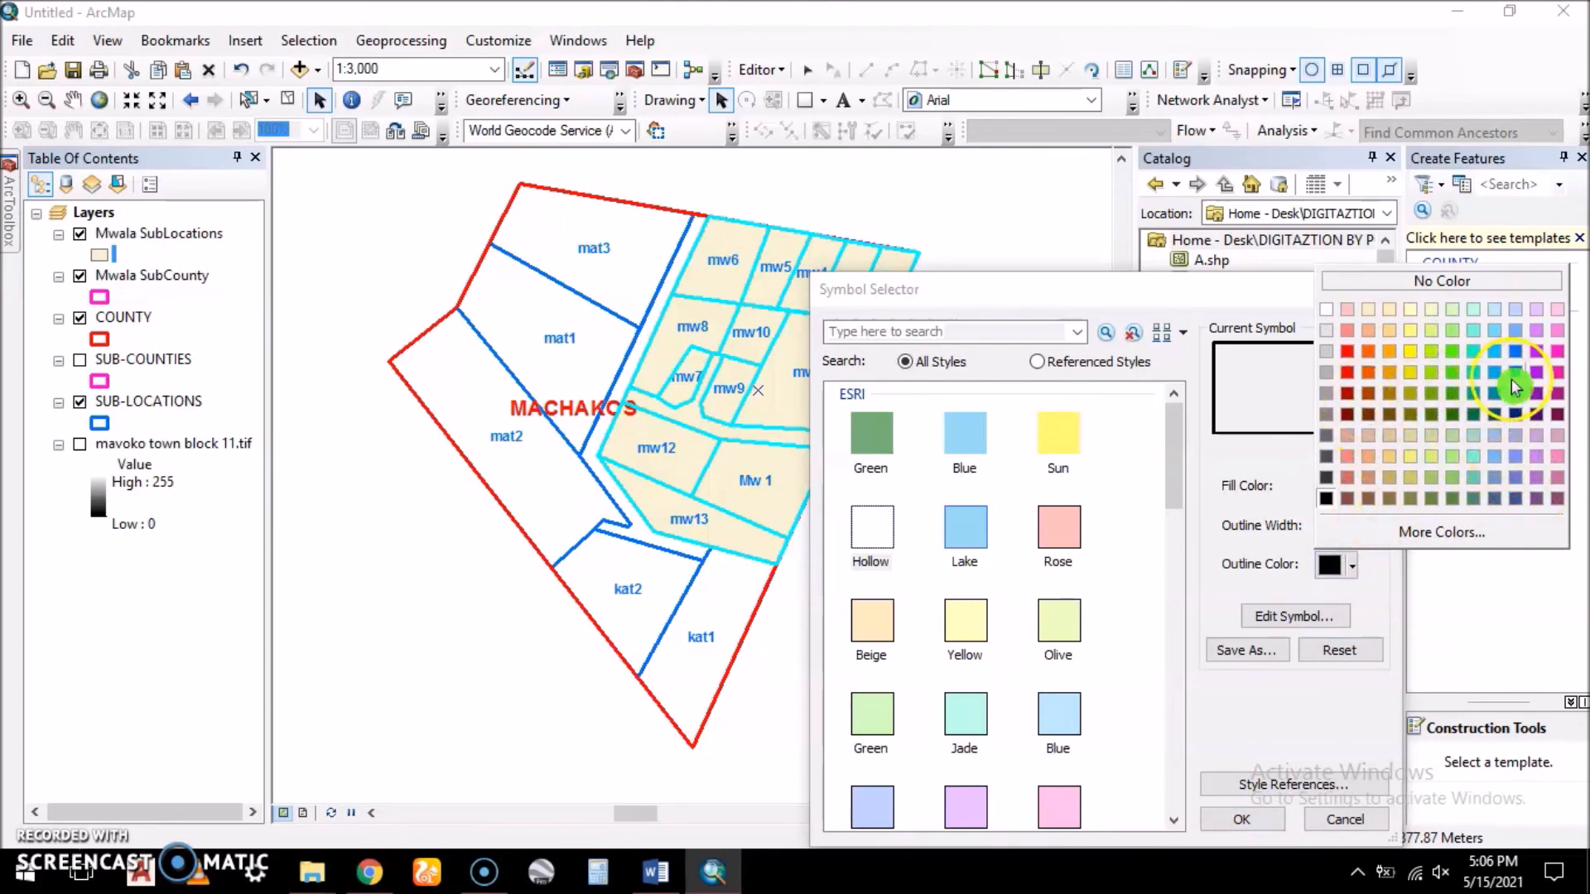
{"action": "left_click", "coordinate": [1560, 416]}
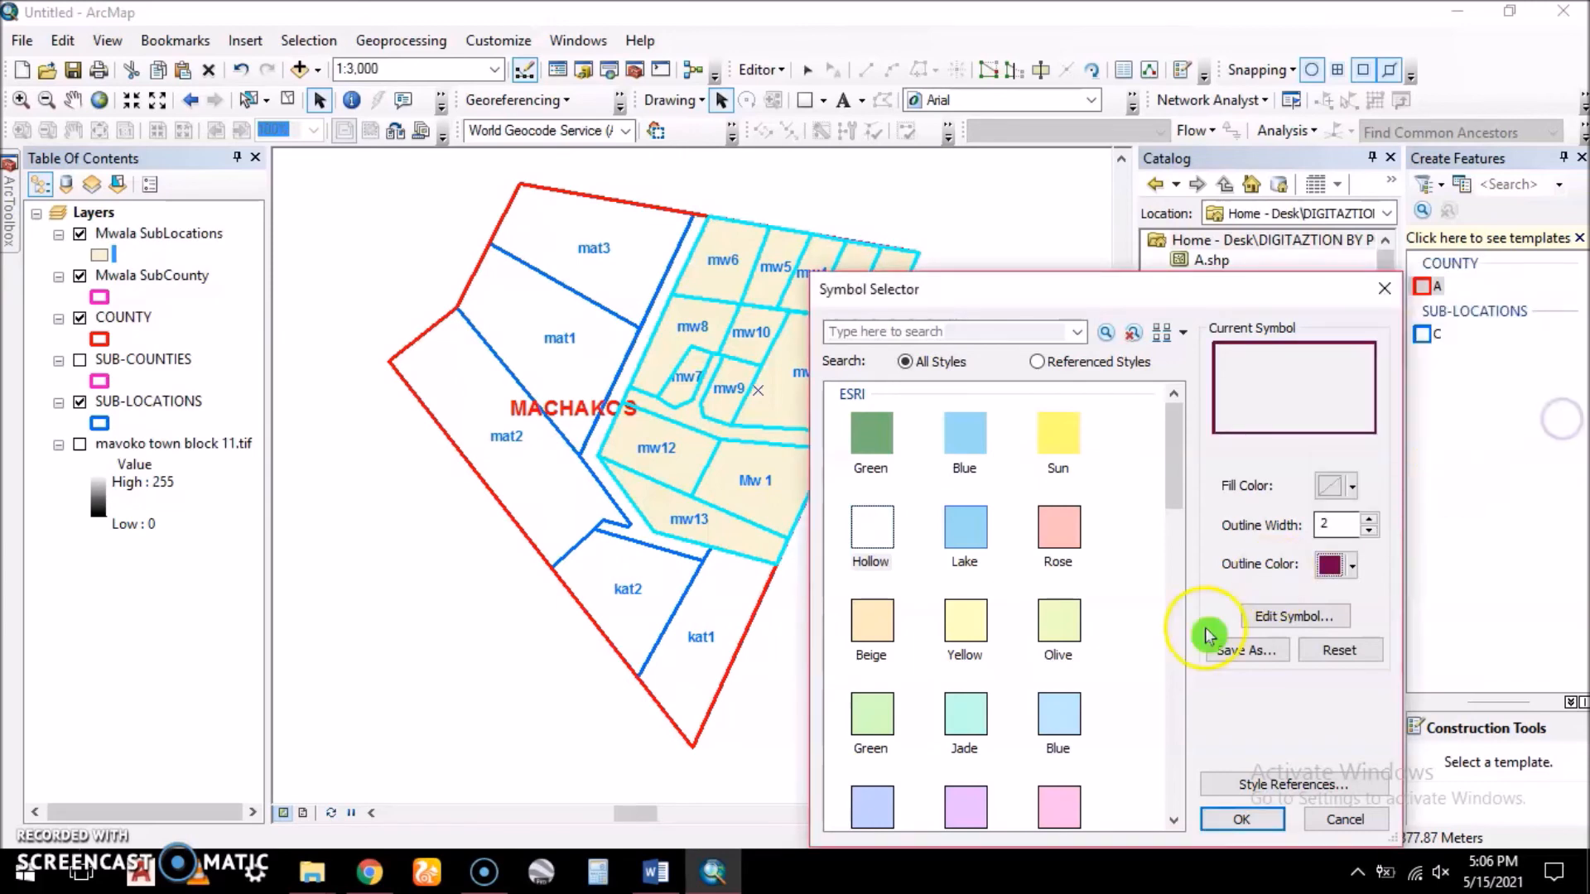
{"action": "left_click", "coordinate": [1246, 822]}
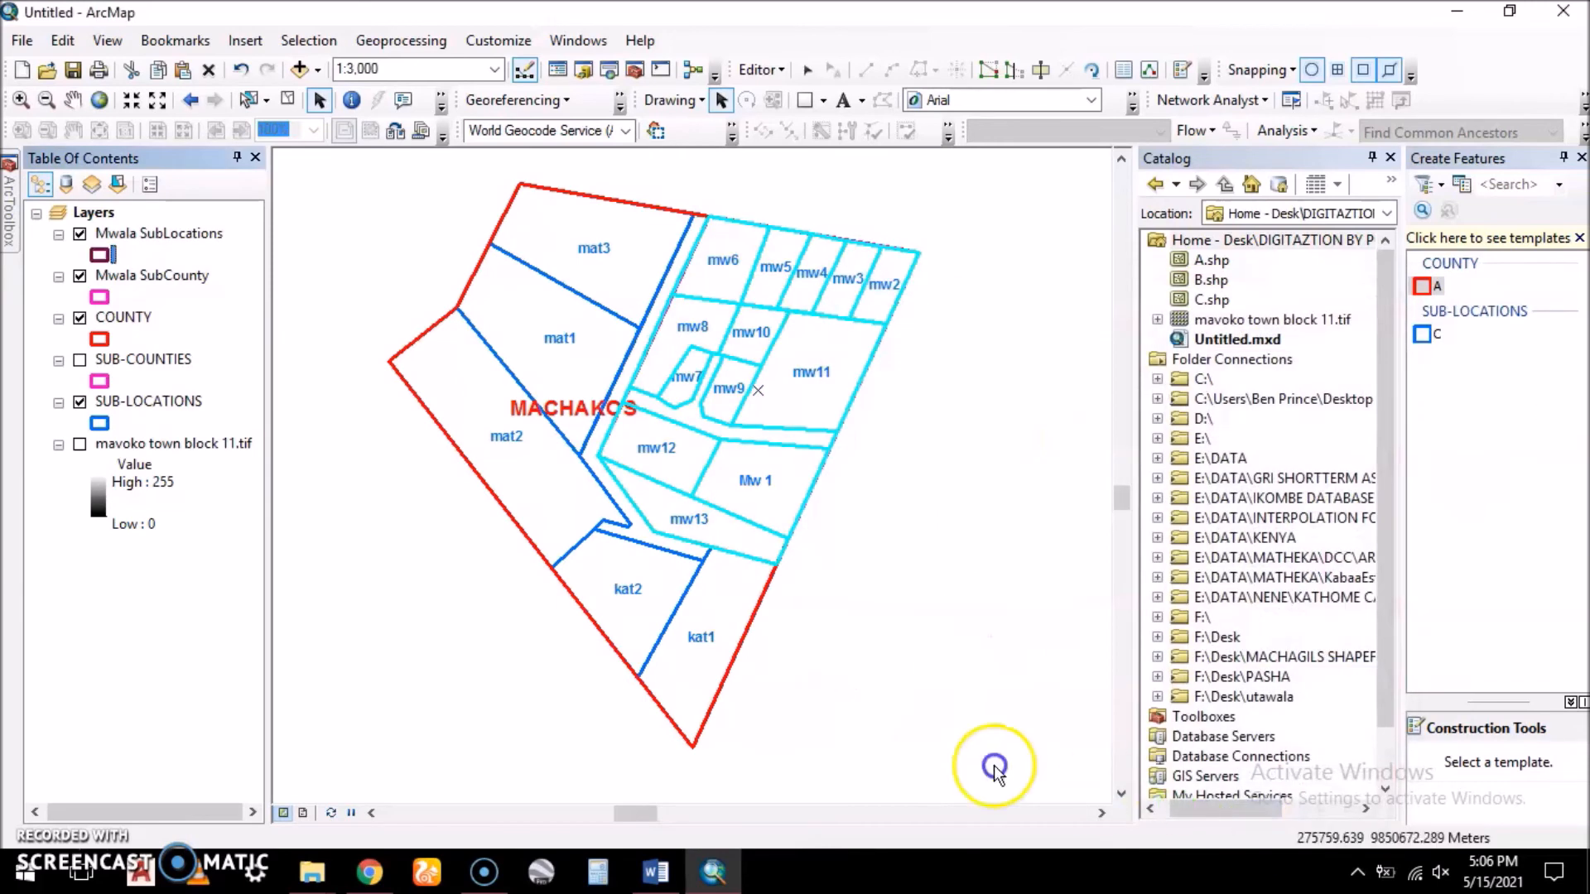
{"action": "left_click", "coordinate": [308, 41]}
{"action": "left_click", "coordinate": [356, 236]}
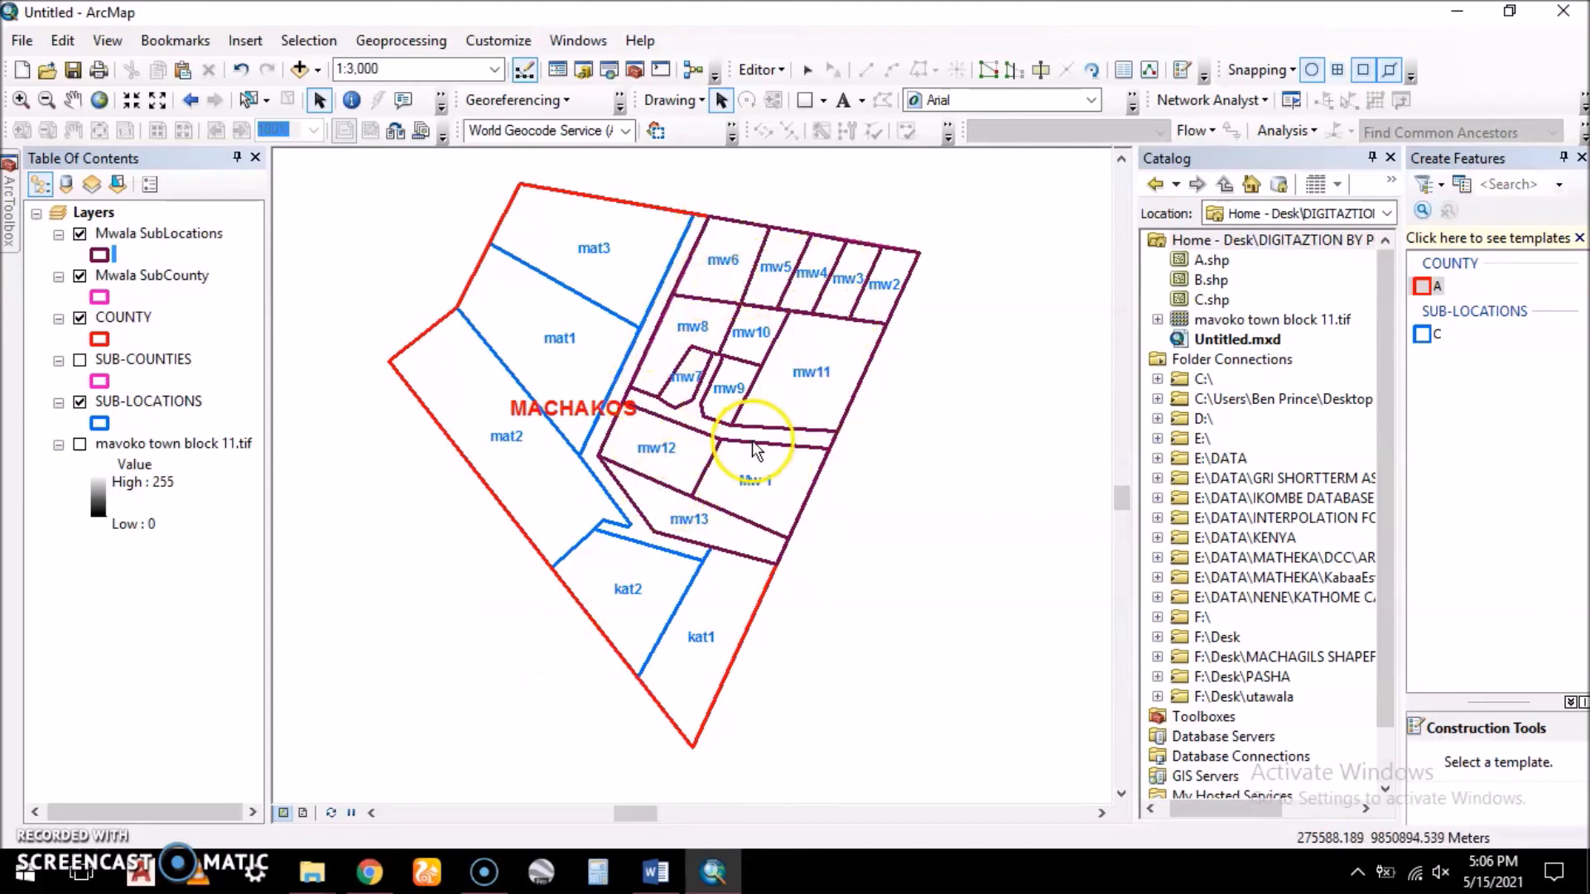
- Change the Mwala SubCounty outline colour to yellow and place the layer above Mwala SubLocations
{"action": "left_click", "coordinate": [99, 296]}
{"action": "left_click", "coordinate": [1351, 569]}
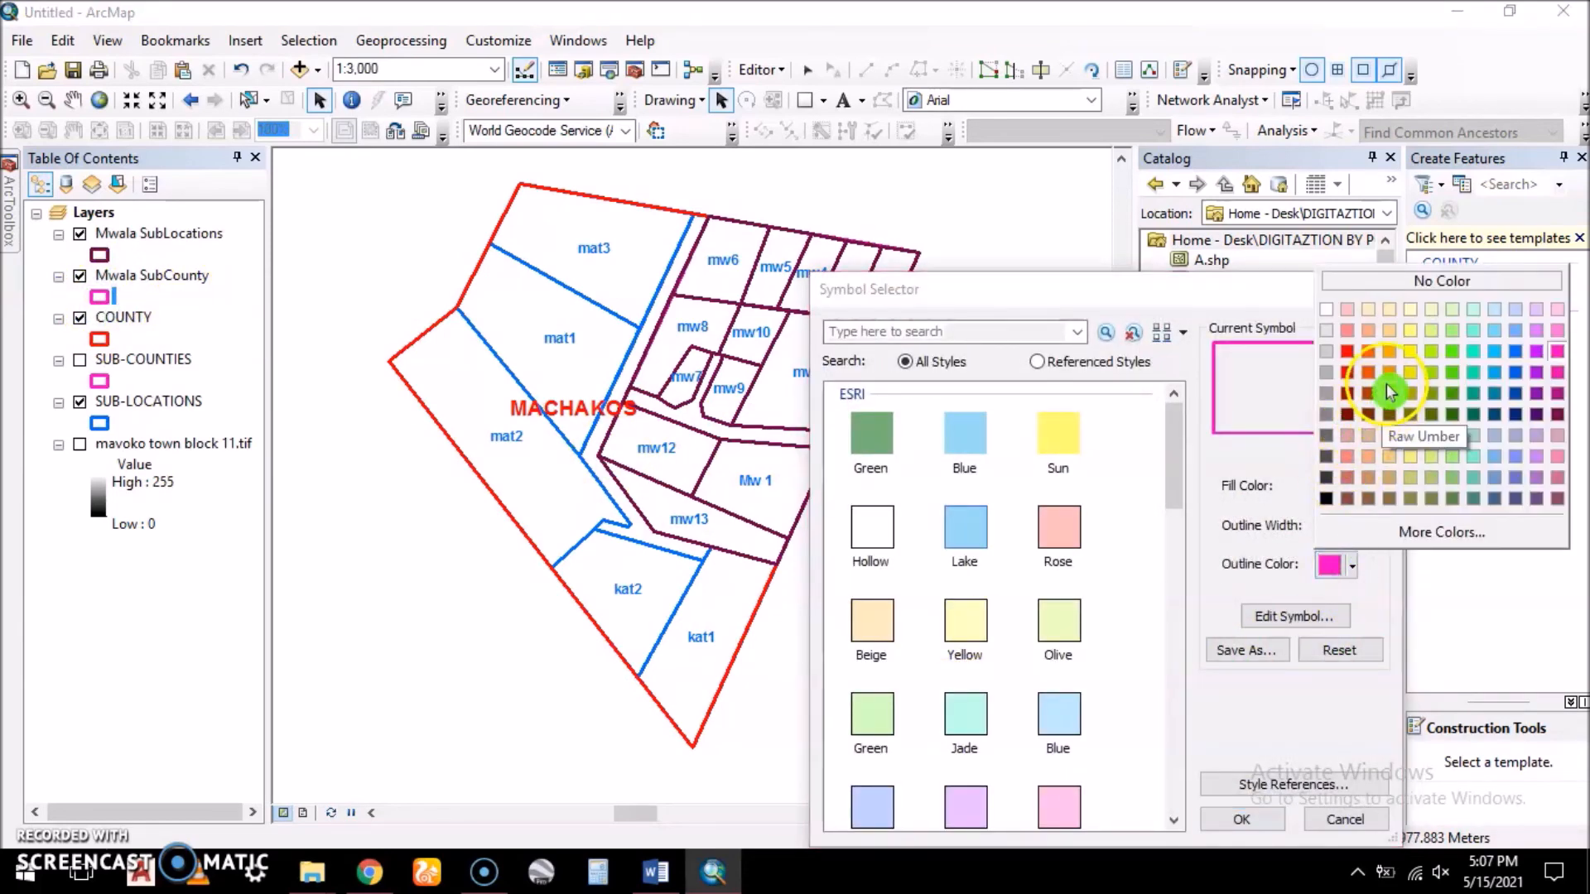
{"action": "left_click", "coordinate": [1408, 354]}
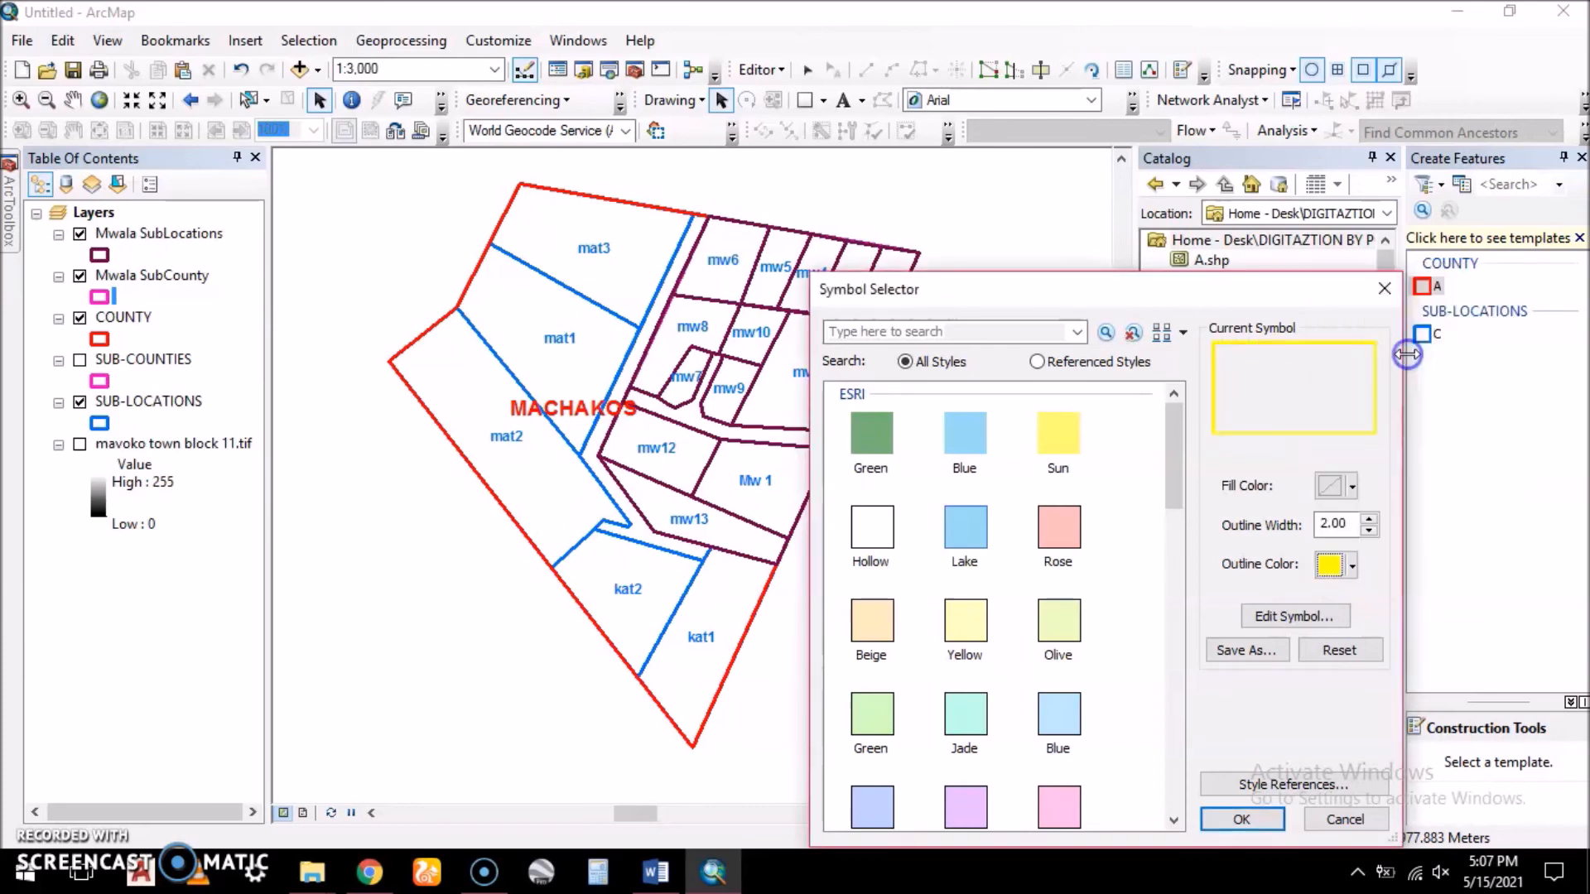
{"action": "left_click", "coordinate": [1242, 819]}
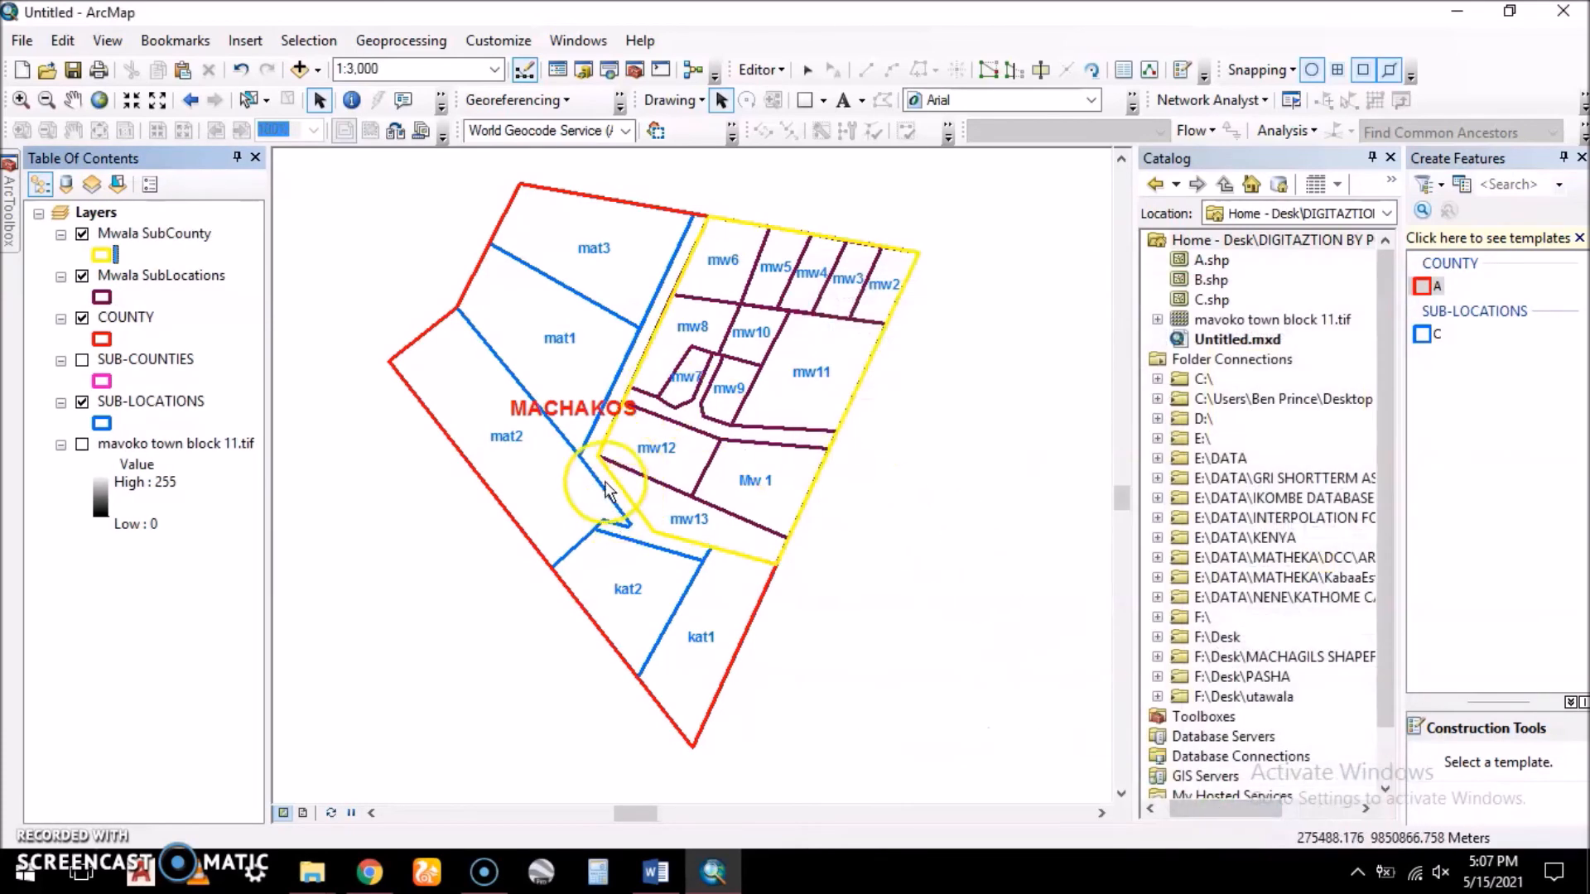
- Show the SUB-COUNTIES layer and examine the attribute table of the Mwala SubLocations layer
{"action": "left_click", "coordinate": [82, 361]}
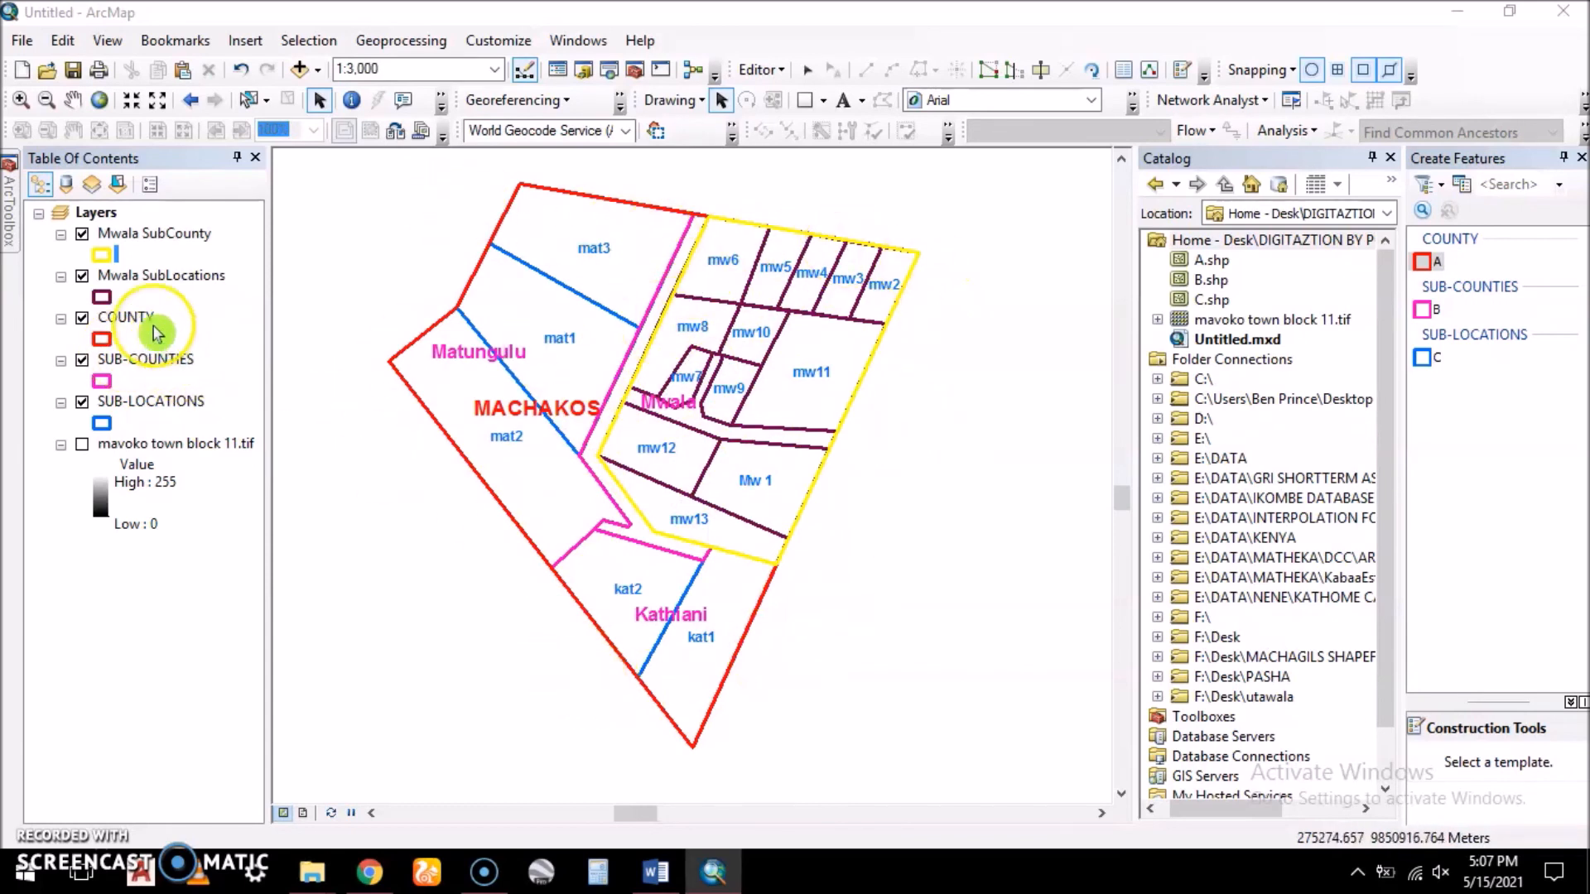
{"action": "right_click", "coordinate": [169, 281]}
{"action": "left_click", "coordinate": [265, 348]}
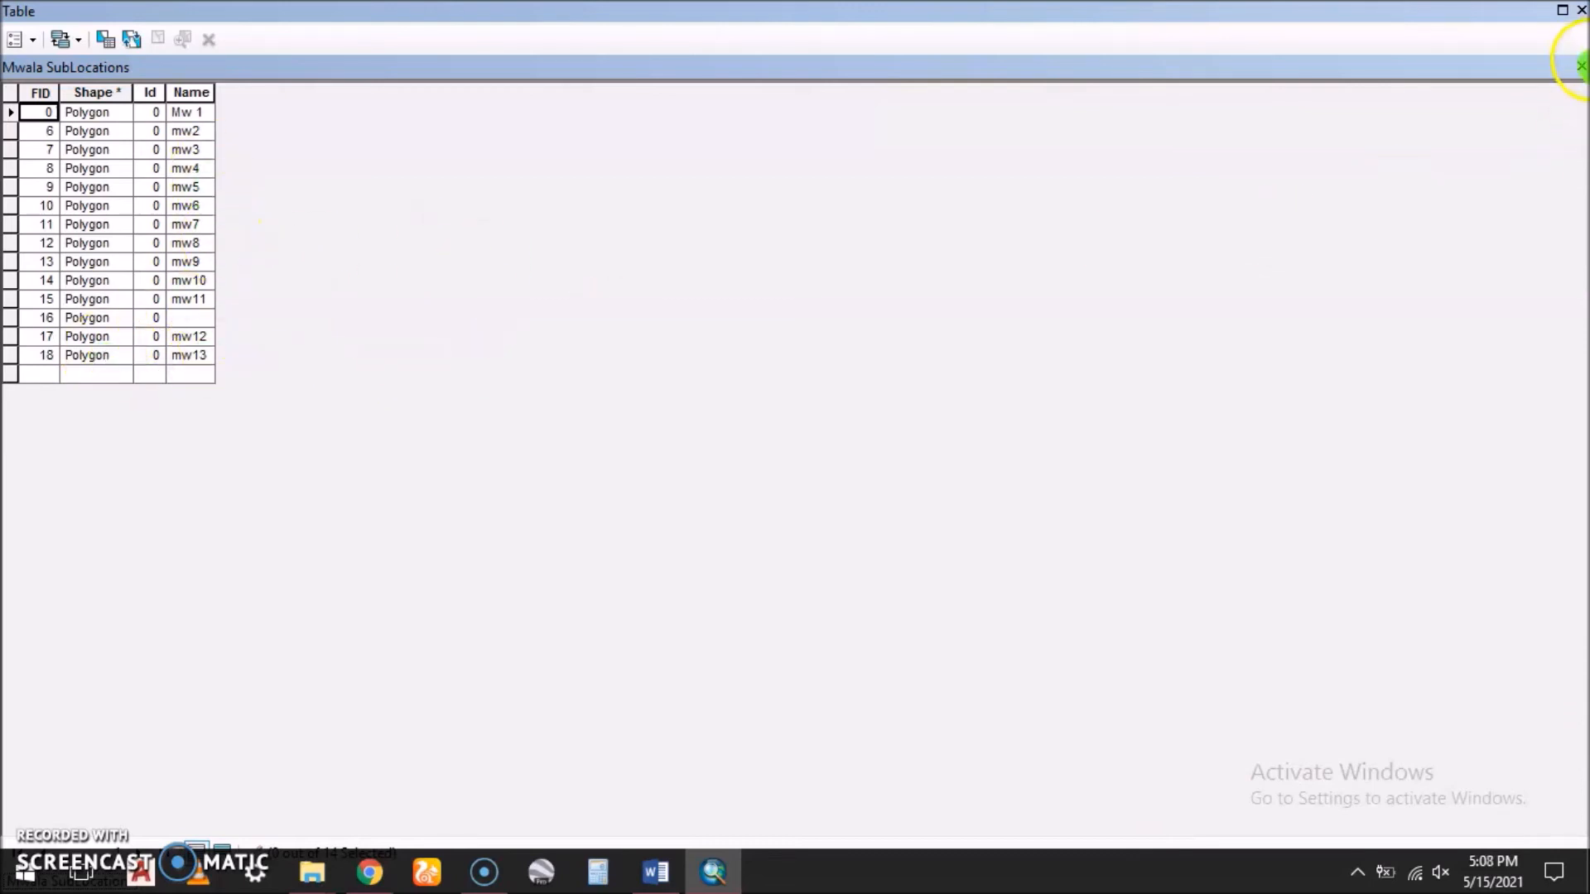
{"action": "left_click", "coordinate": [1580, 73]}
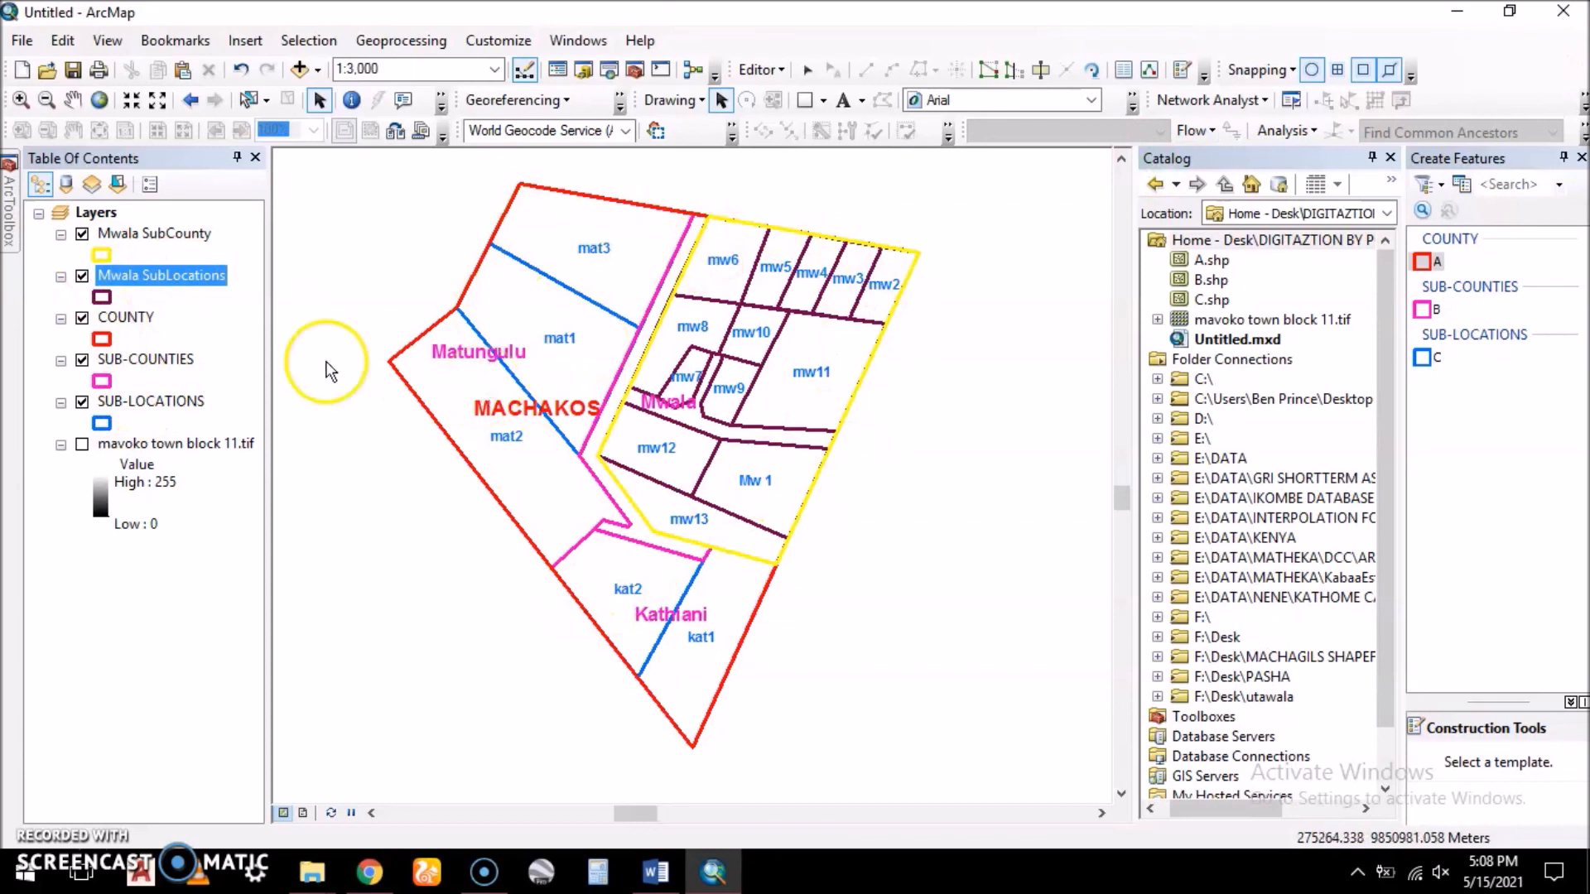
- Hide the COUNTY, SUB-COUNTIES, SUB-LOCATIONS and Mwala SubCounty layers, and label the features of Mwala SubLocations
{"action": "left_click", "coordinate": [82, 318]}
{"action": "left_click", "coordinate": [82, 359]}
{"action": "left_click", "coordinate": [82, 402]}
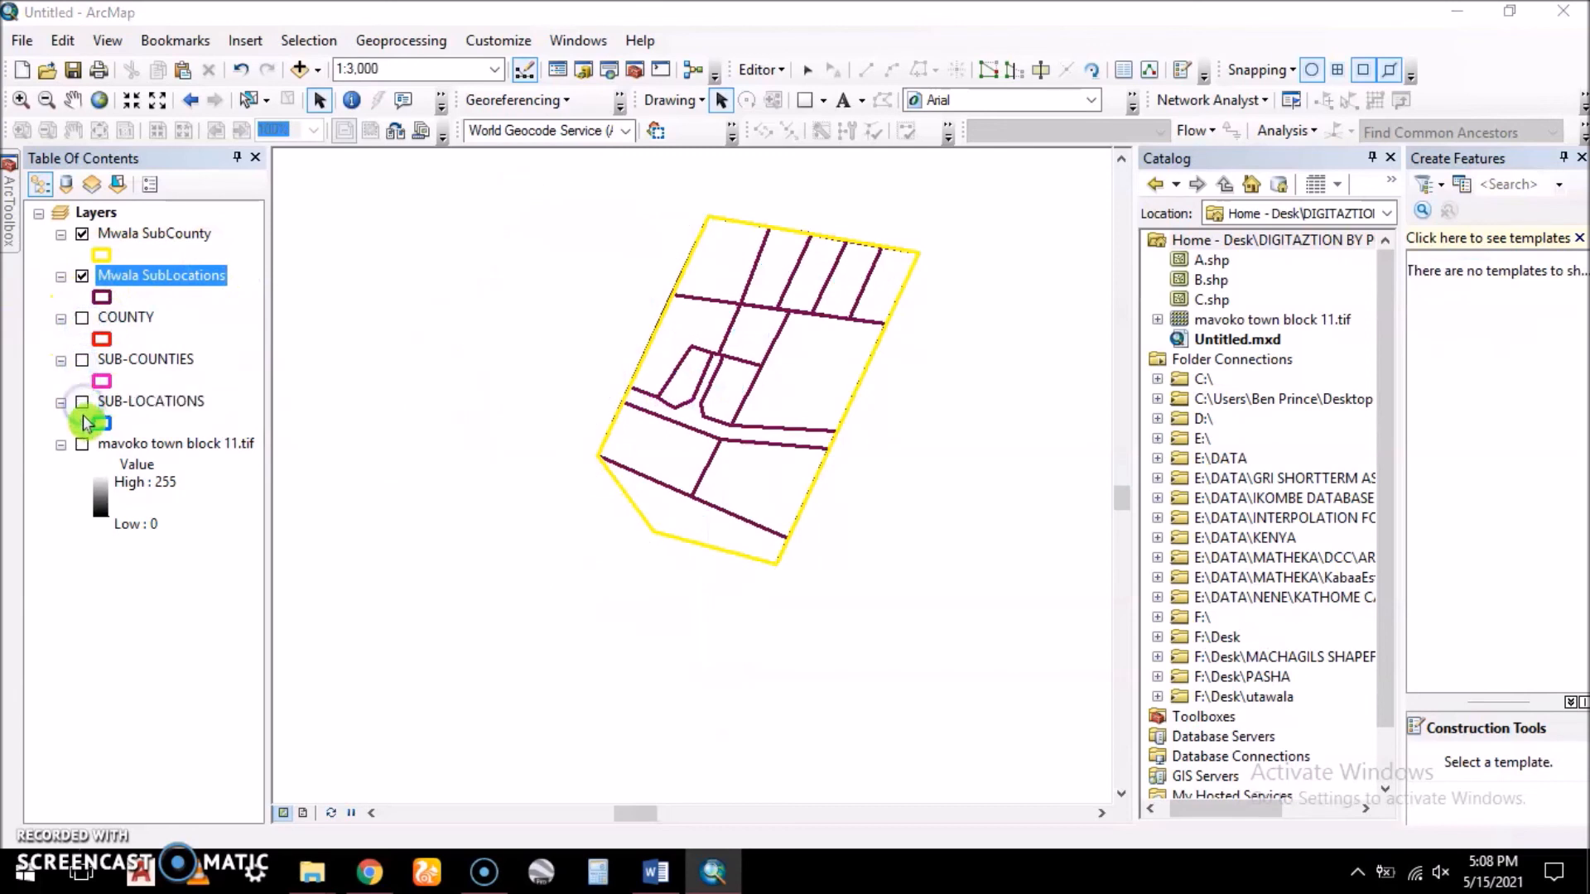
{"action": "left_click", "coordinate": [82, 235]}
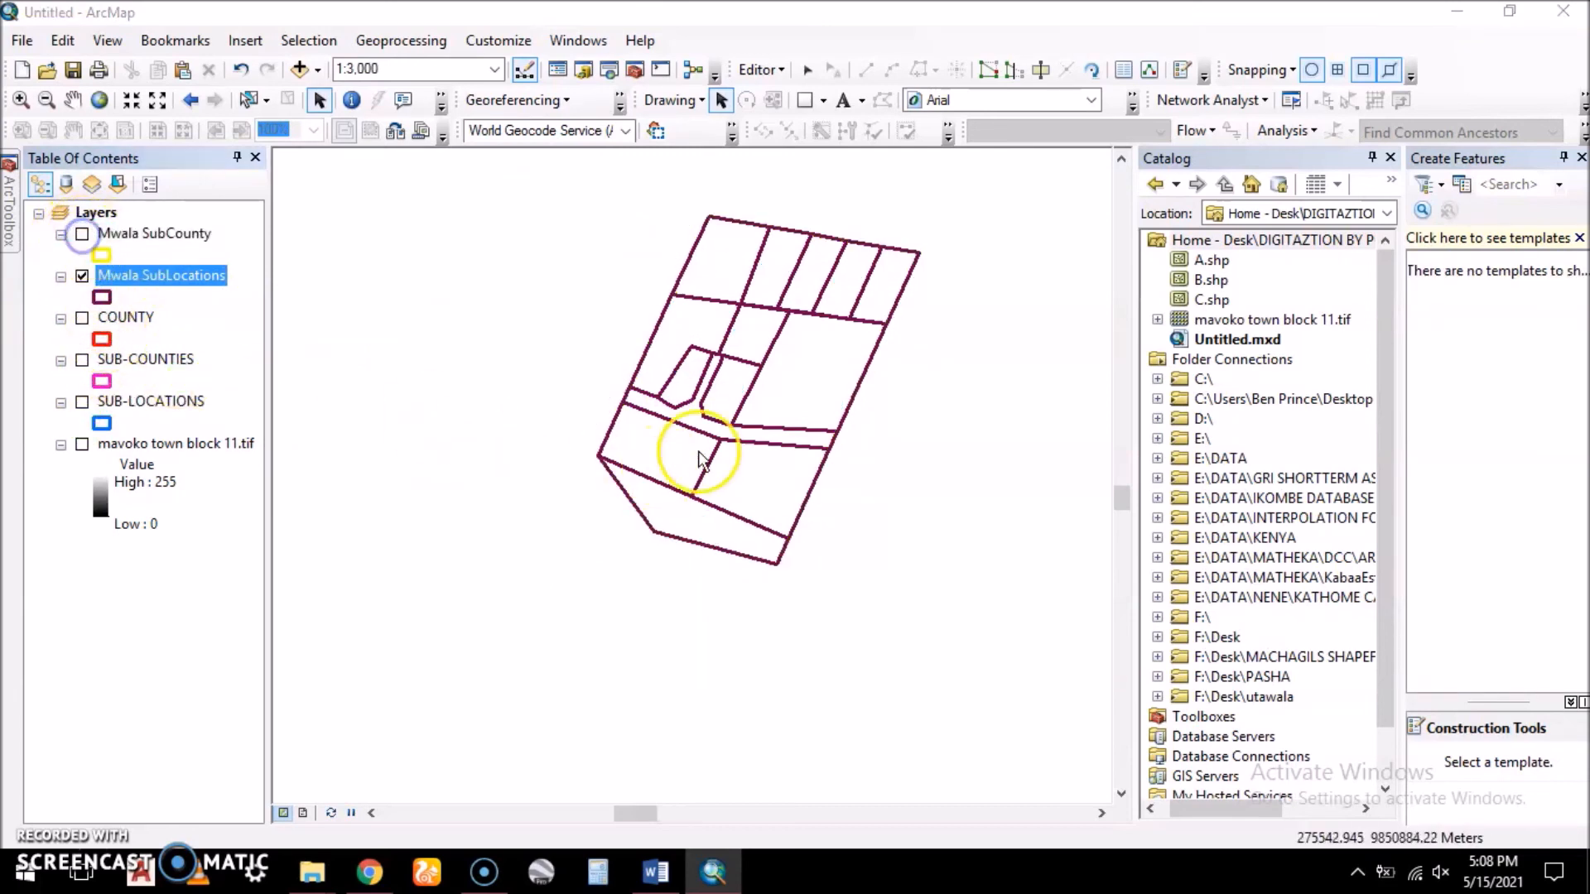
{"action": "right_click", "coordinate": [149, 277]}
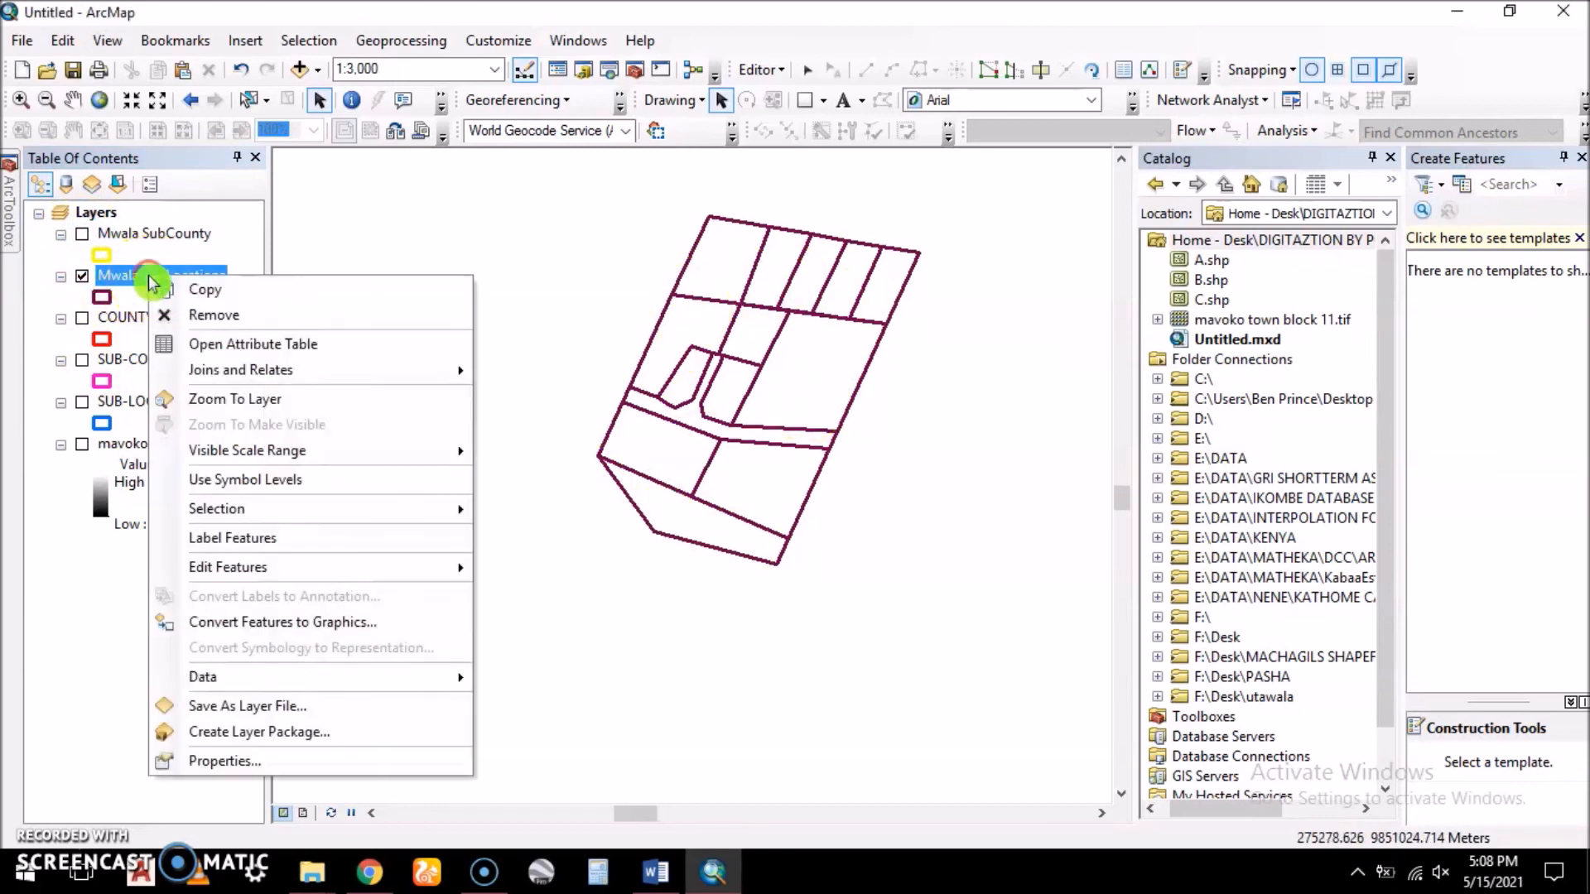
{"action": "left_click", "coordinate": [266, 537]}
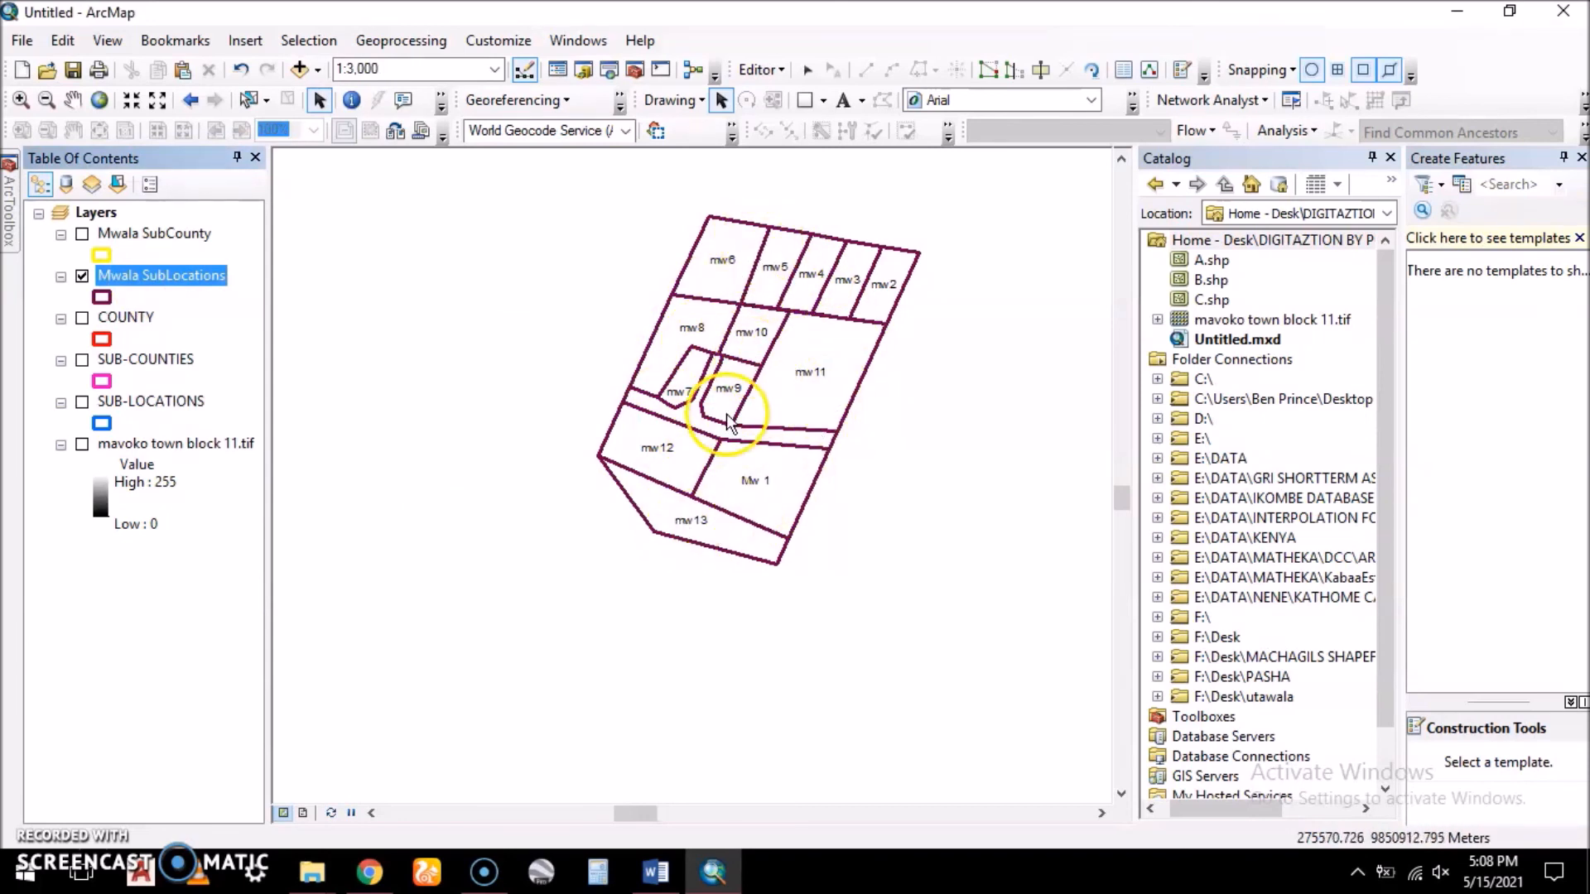
- Toggle the visibility of the SUB-LOCATIONS layer to compare it with the extracted Mwala SubLocations, leaving it shown
{"action": "left_click", "coordinate": [82, 402]}
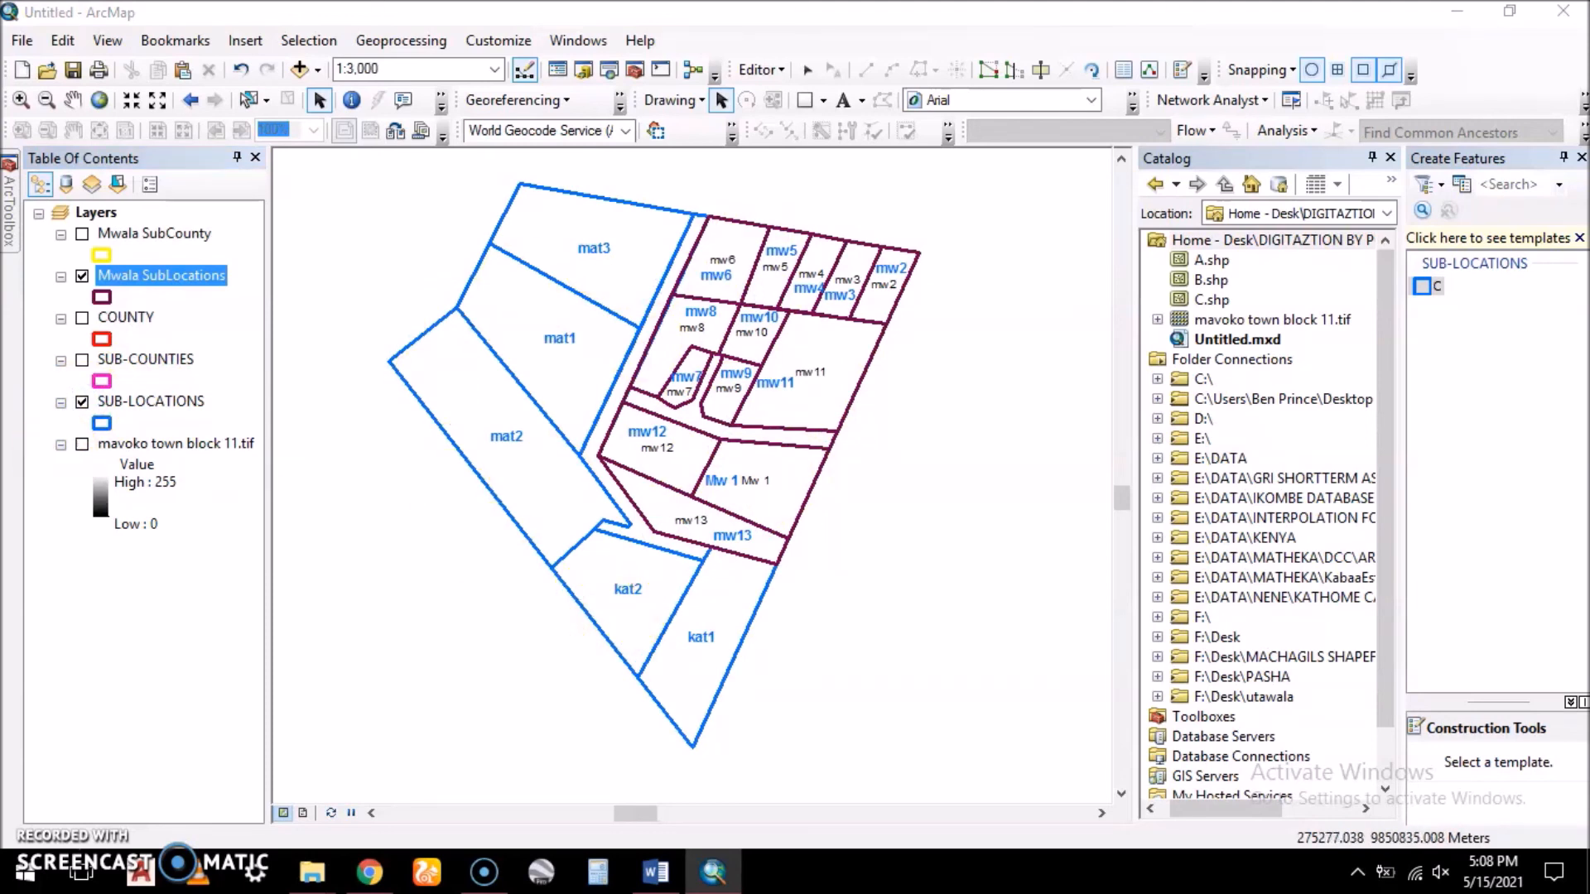
{"action": "left_click", "coordinate": [82, 401]}
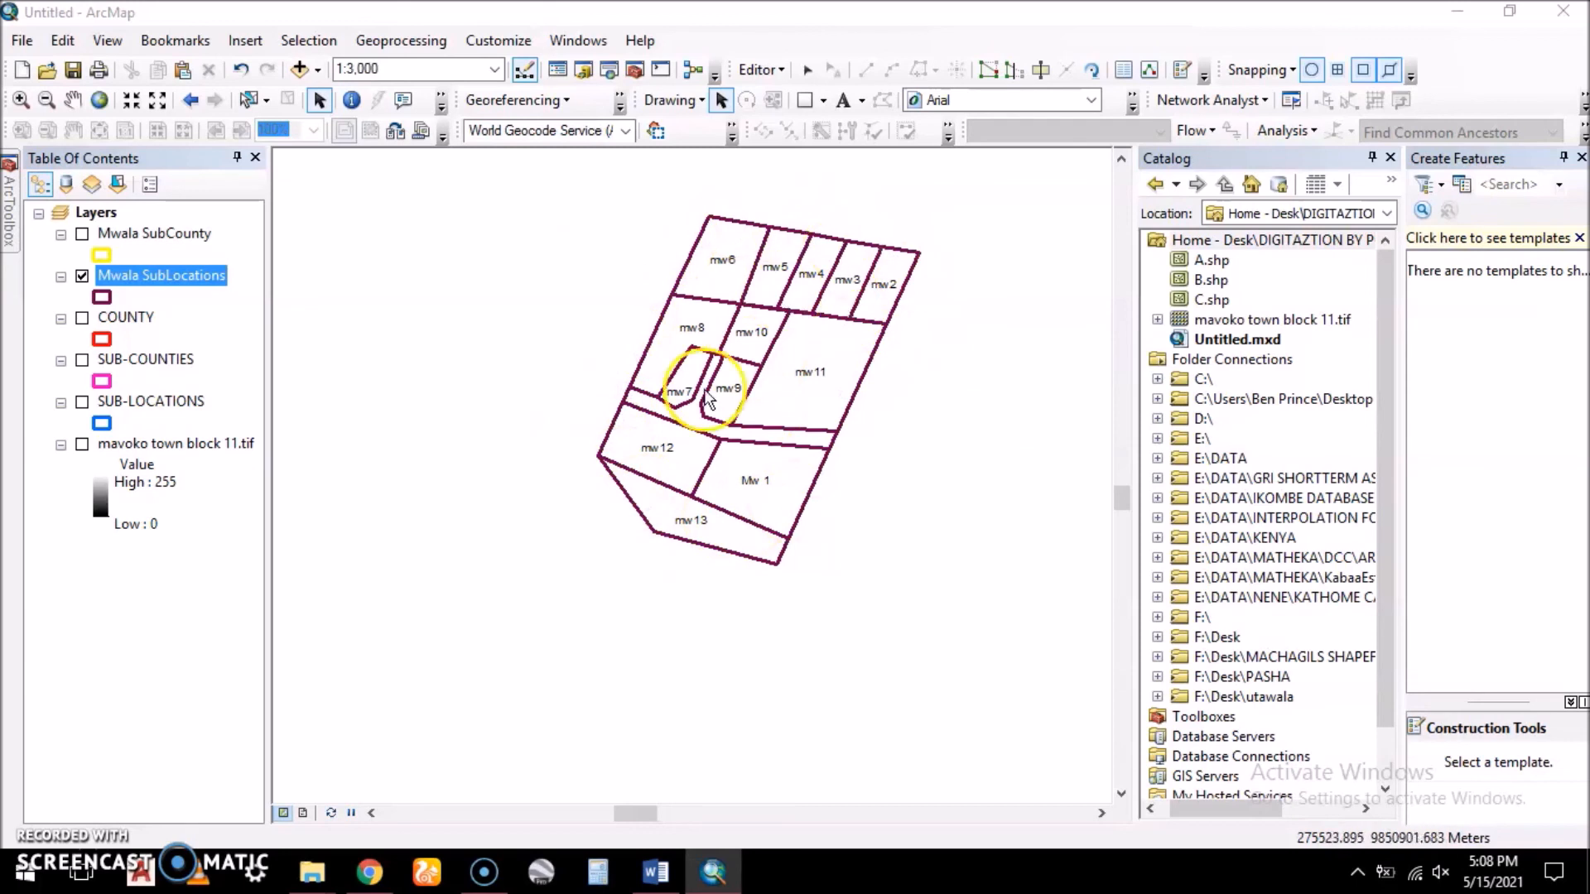
{"action": "left_click", "coordinate": [82, 401]}
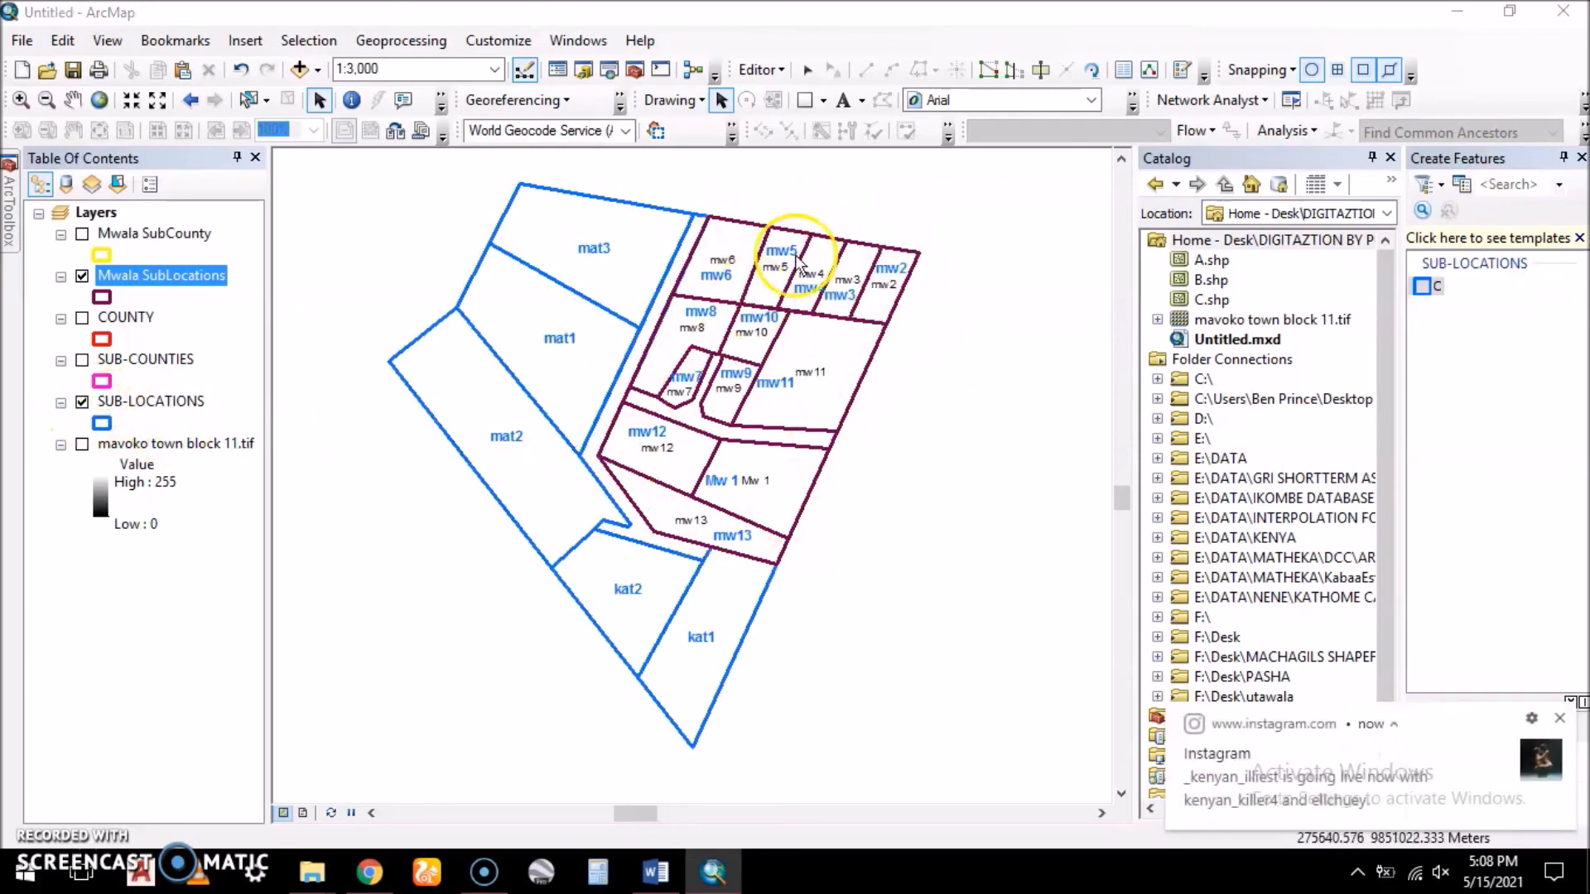